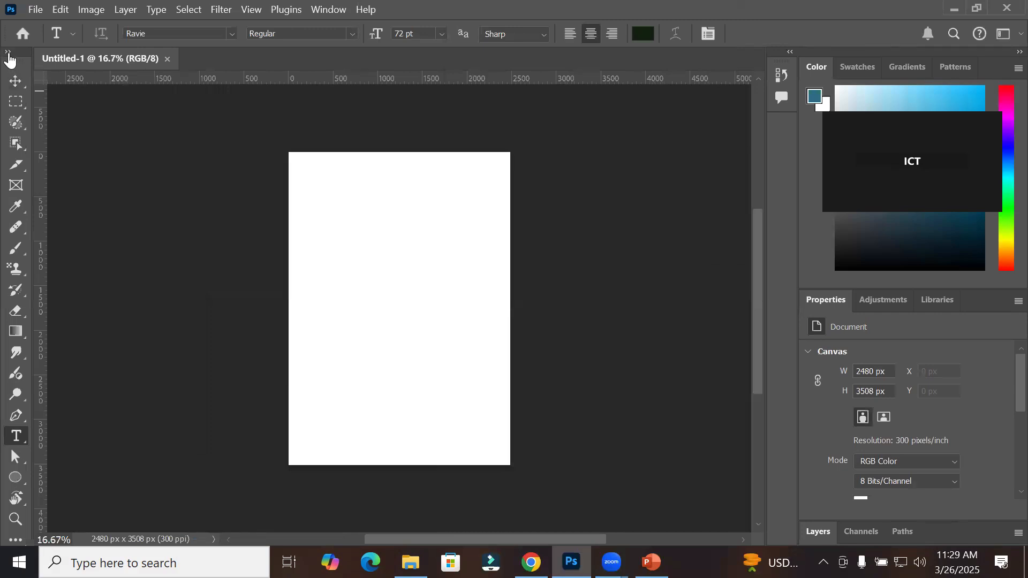
Step: Float the toolbox beside the page and detach the Layers panel, enlarging it next to the canvas
drag(21, 58, 102, 115)
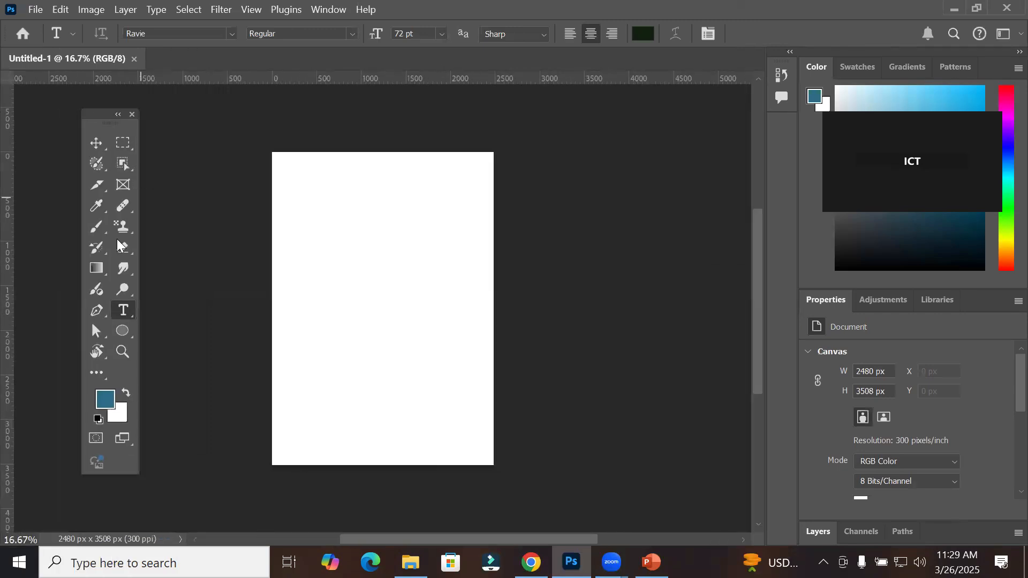
right_click(122, 313)
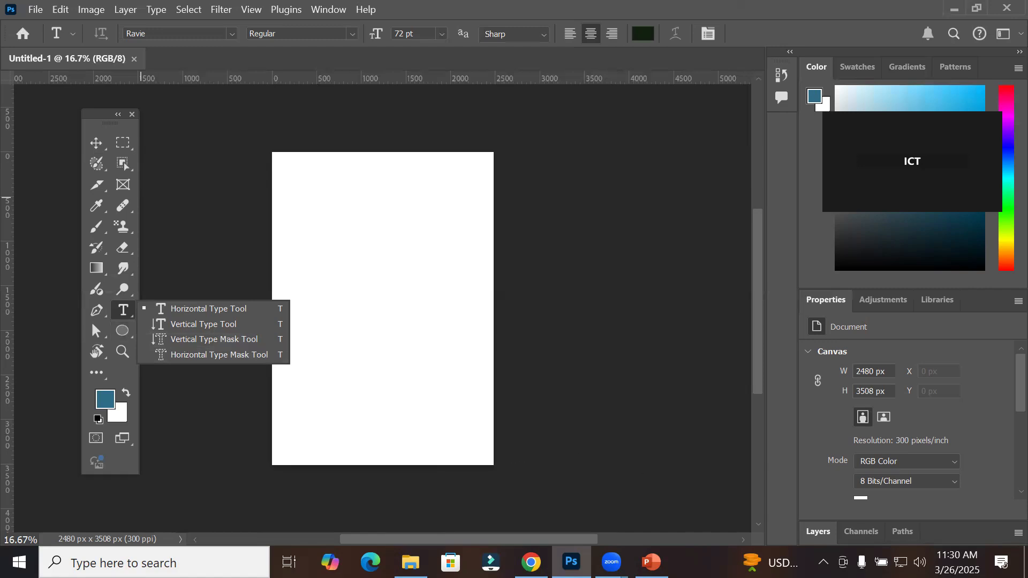
click(809, 529)
drag(821, 370, 566, 163)
drag(629, 354, 600, 465)
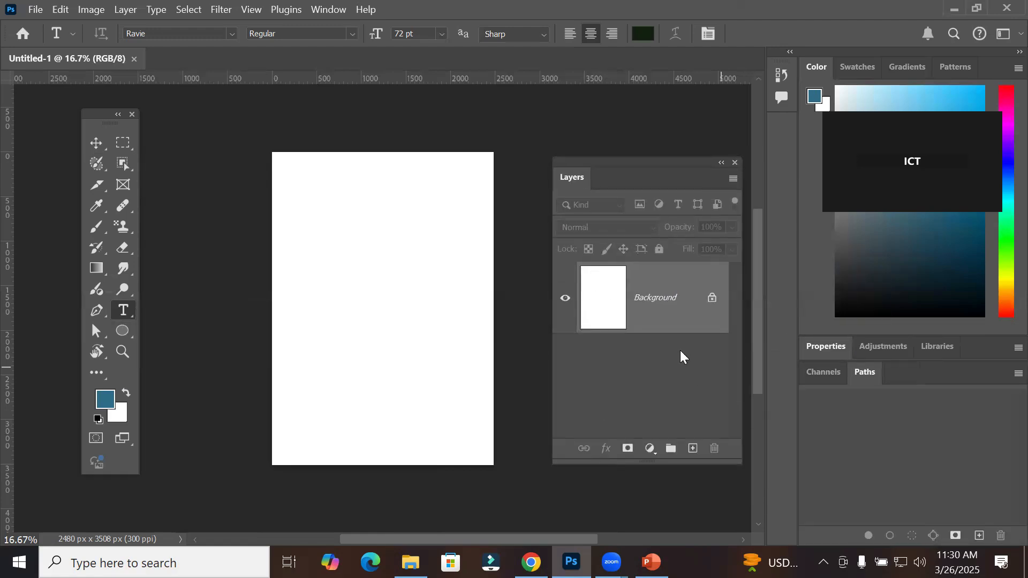
Step: Create a centred text-shaped selection reading "Trainings" down the page's middle with the Vertical Type Mask tool, in Ravie 72 pt
right_click(122, 315)
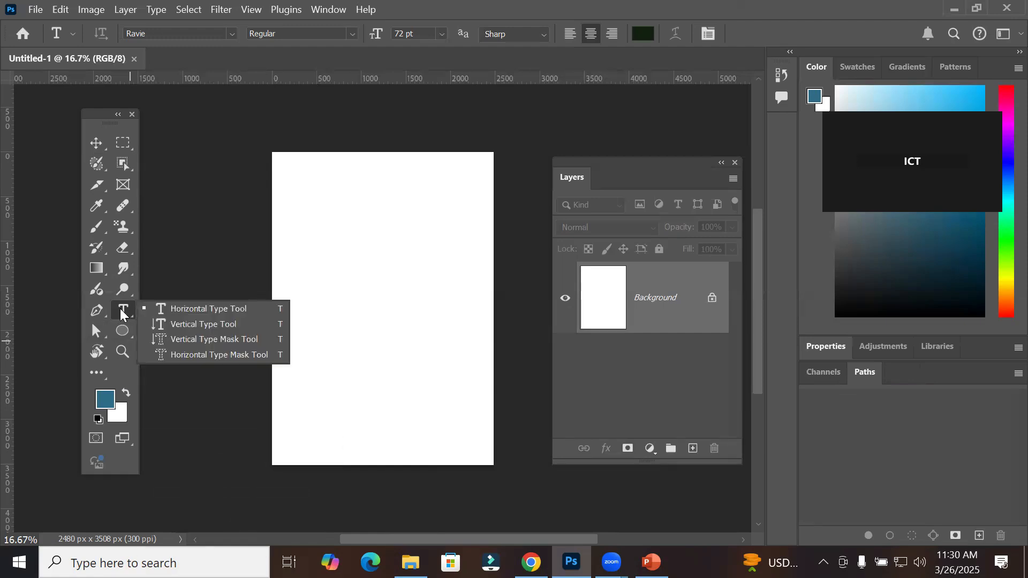
click(229, 339)
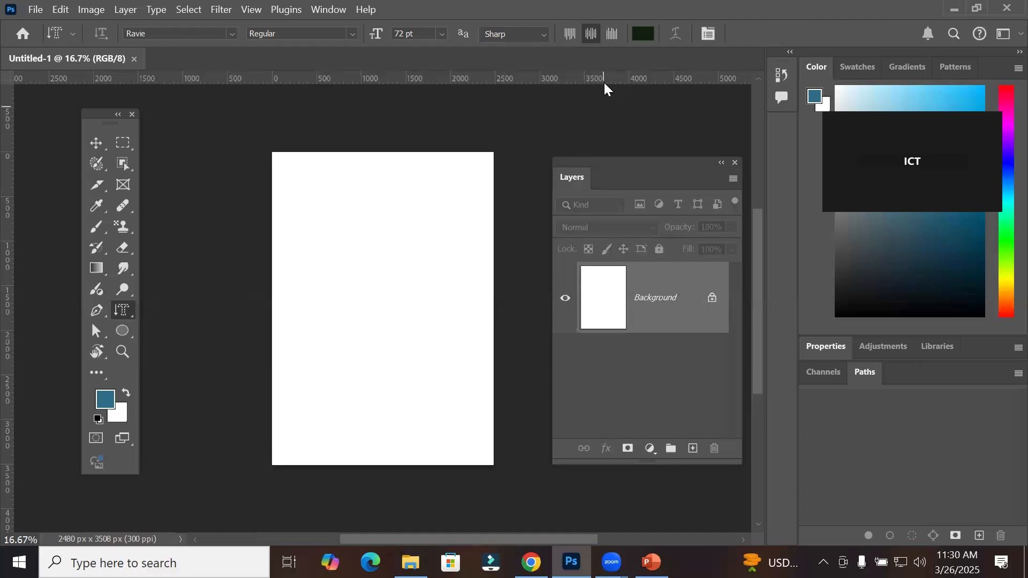
click(594, 38)
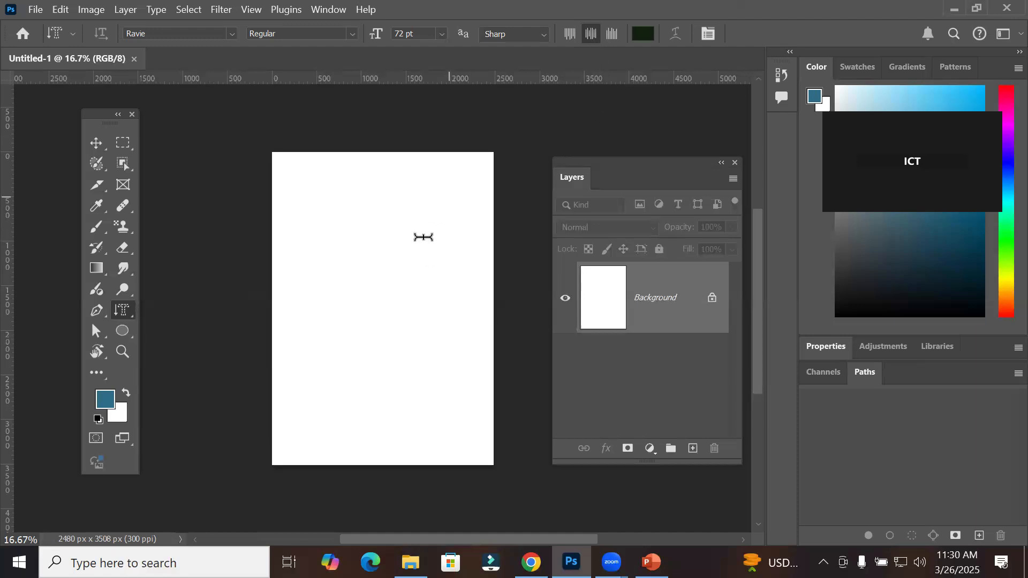
click(382, 304)
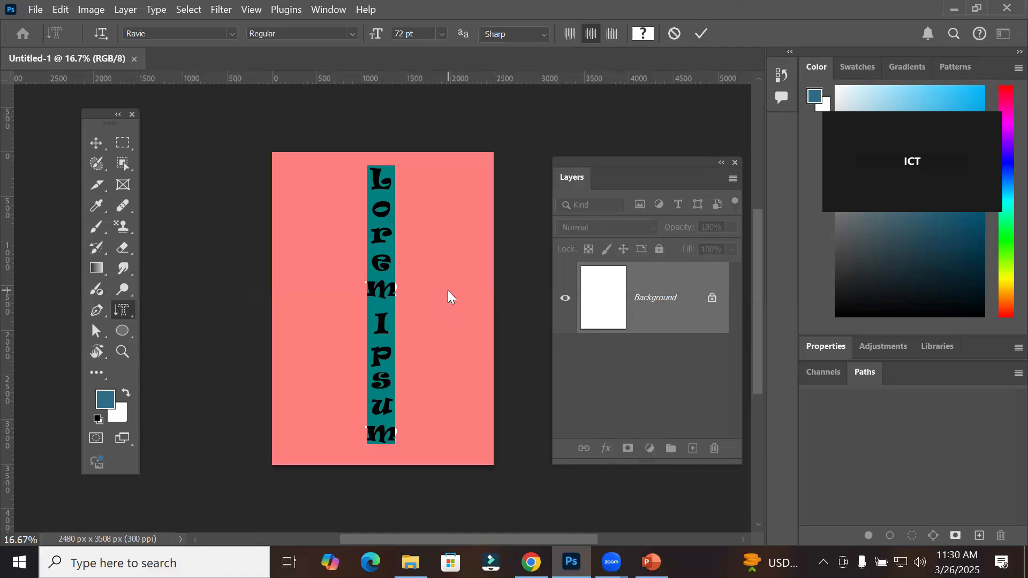
text(T)
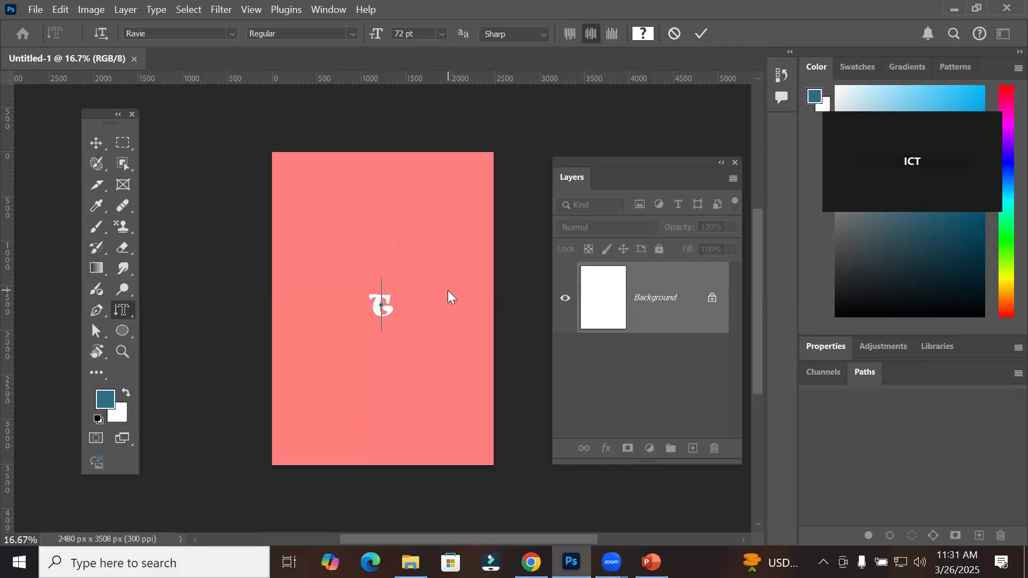
text(rai)
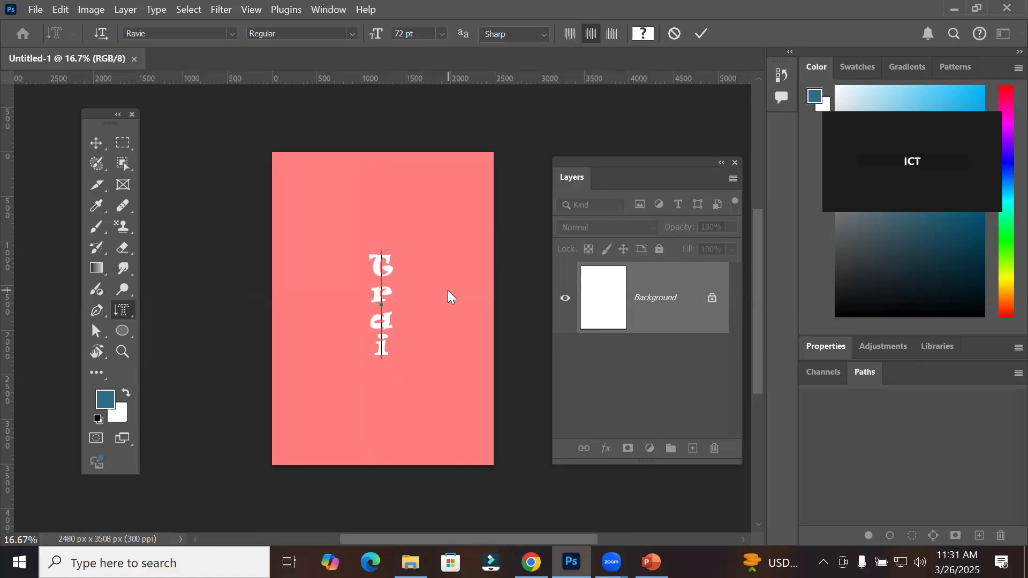
text(nings)
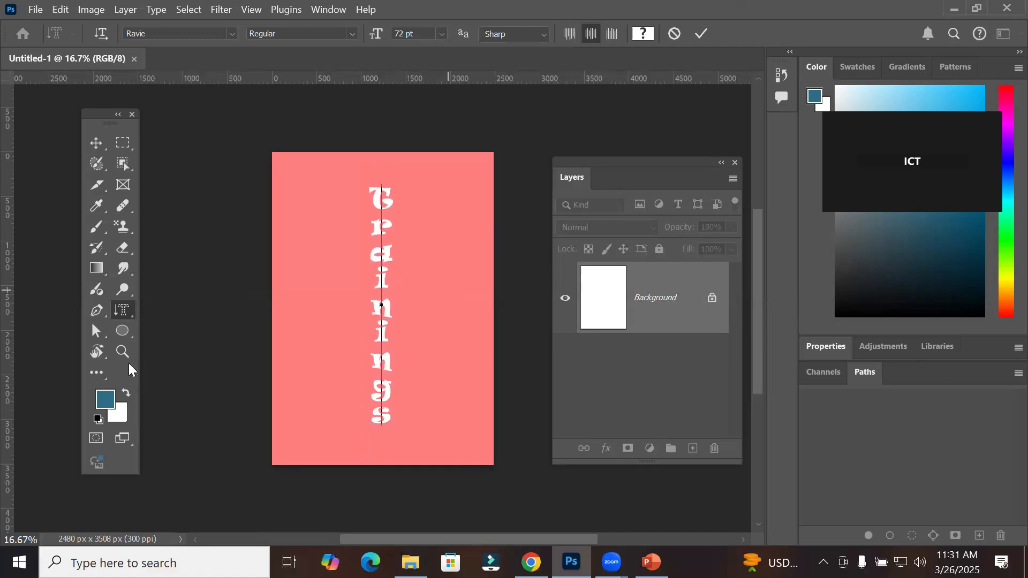
click(699, 33)
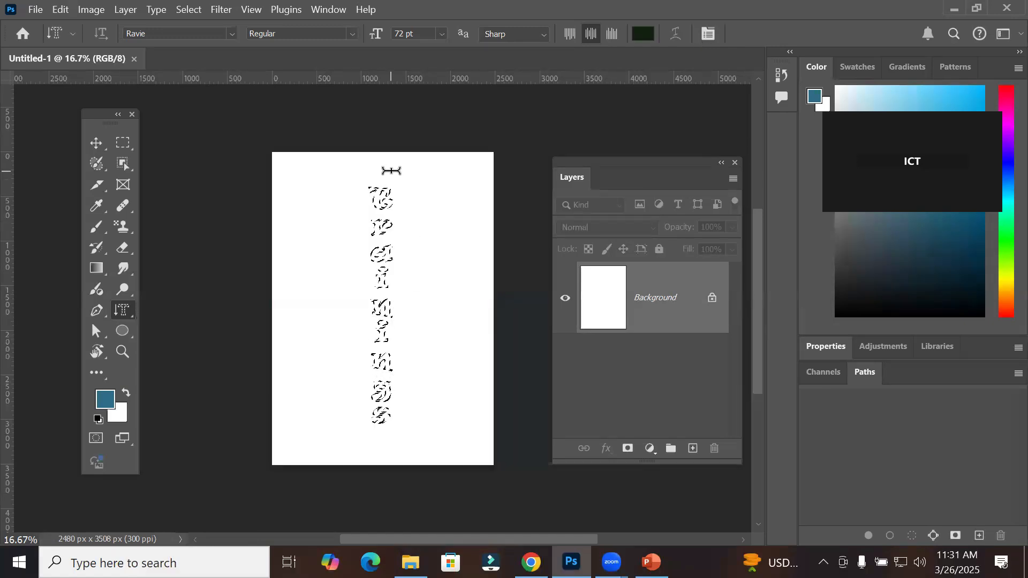
Step: Inspect the letter outlines up close and clear the text-shaped selection using the Rectangular Marquee tool
scroll(406, 225, up, 3)
scroll(391, 320, up, 5)
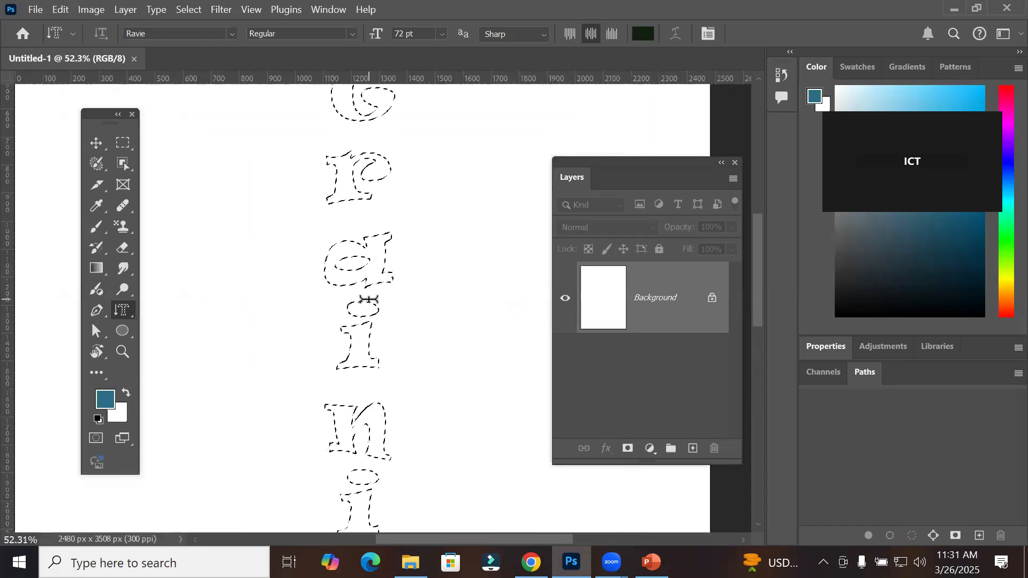
scroll(368, 298, up, 2)
scroll(374, 294, down, 4)
scroll(373, 294, down, 4)
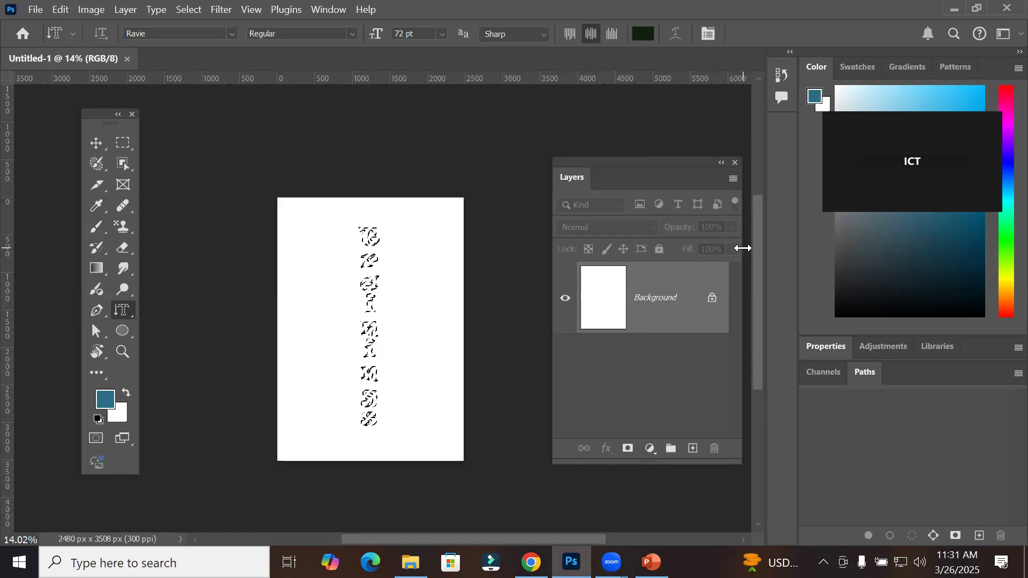
click(124, 142)
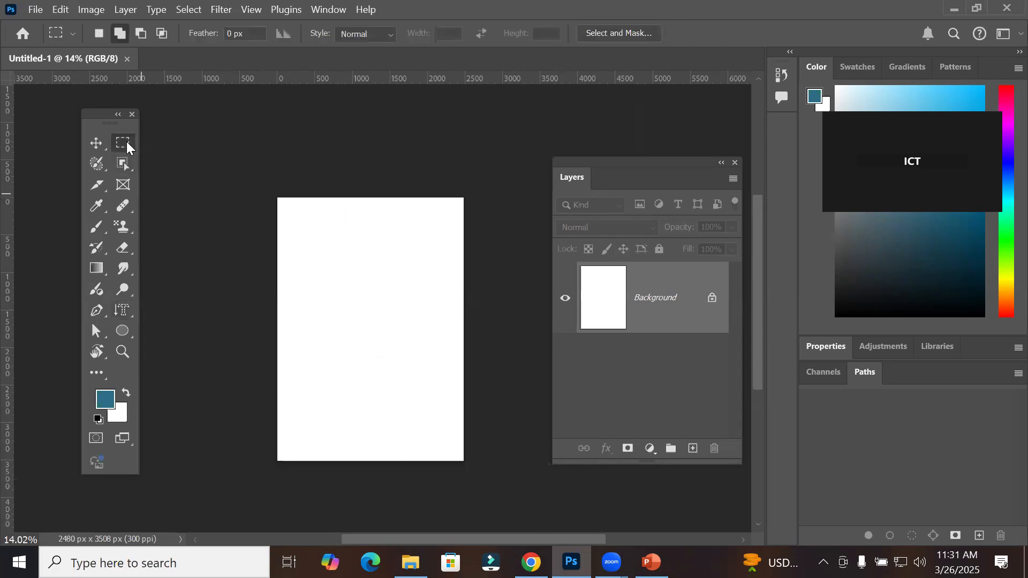
click(257, 141)
Step: Draw a rectangular marquee selection in the upper half of the page and deselect it
drag(322, 237, 436, 311)
right_click(368, 268)
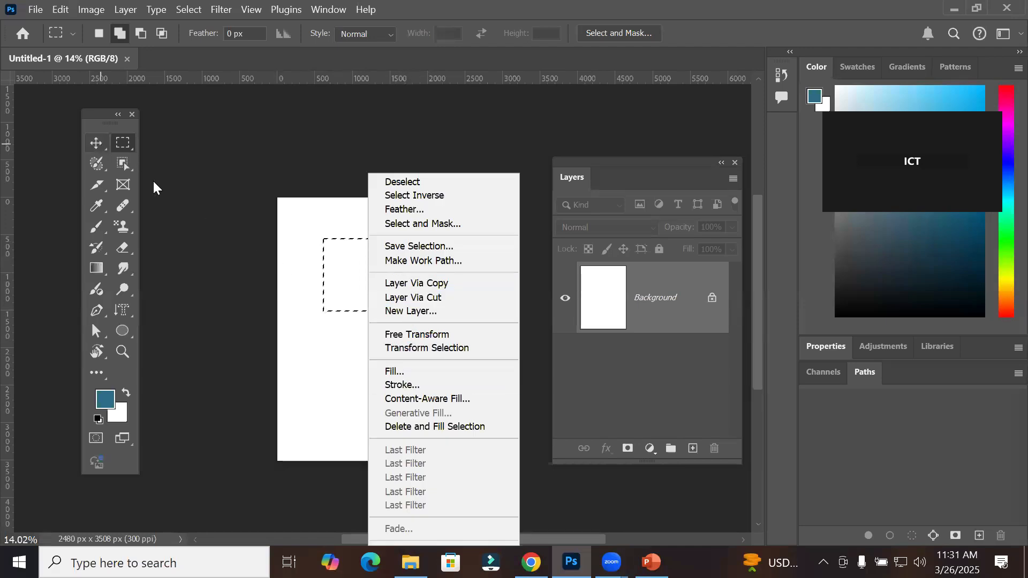
click(591, 298)
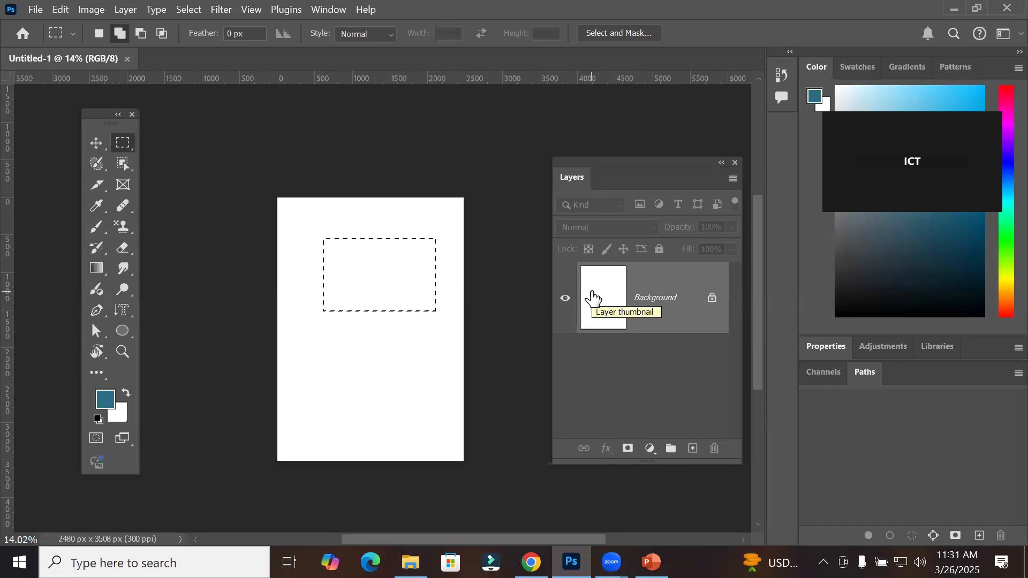
drag(593, 297, 592, 292)
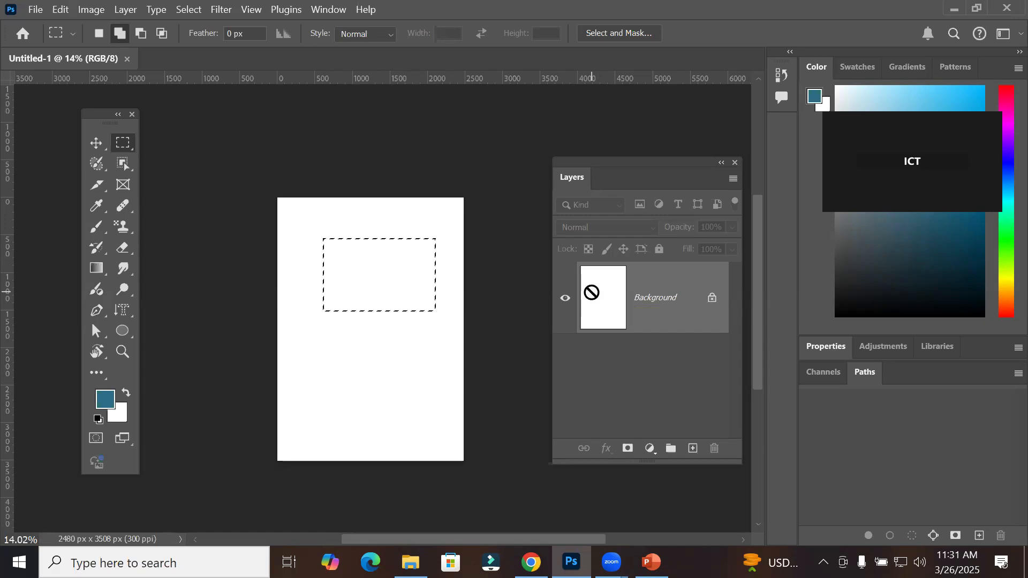
click(194, 14)
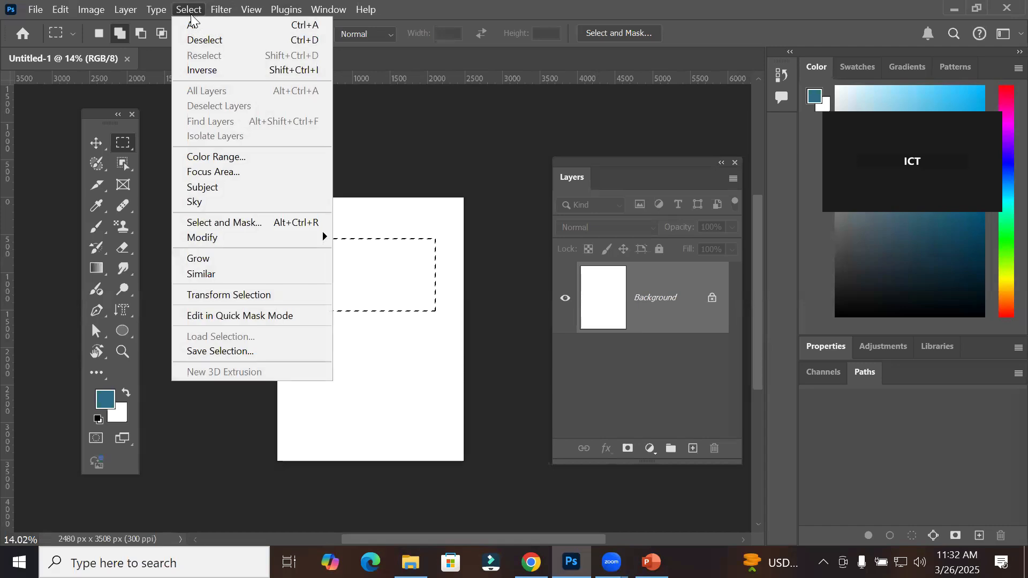
click(228, 38)
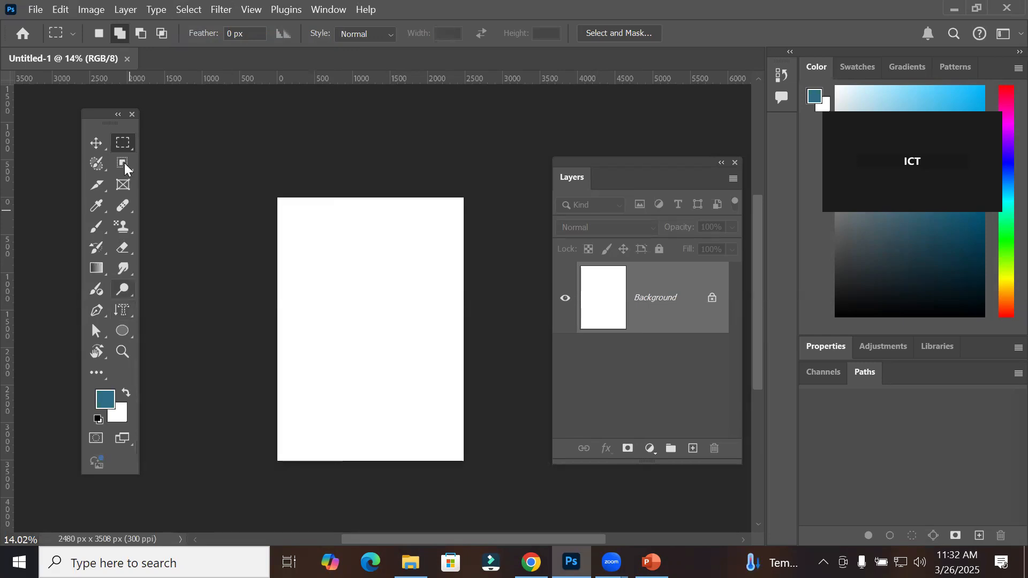
Step: Use the Vertical Type Mask tool to make a "Trainings" selection running down the centre of the page in Ravie 72 pt
right_click(129, 144)
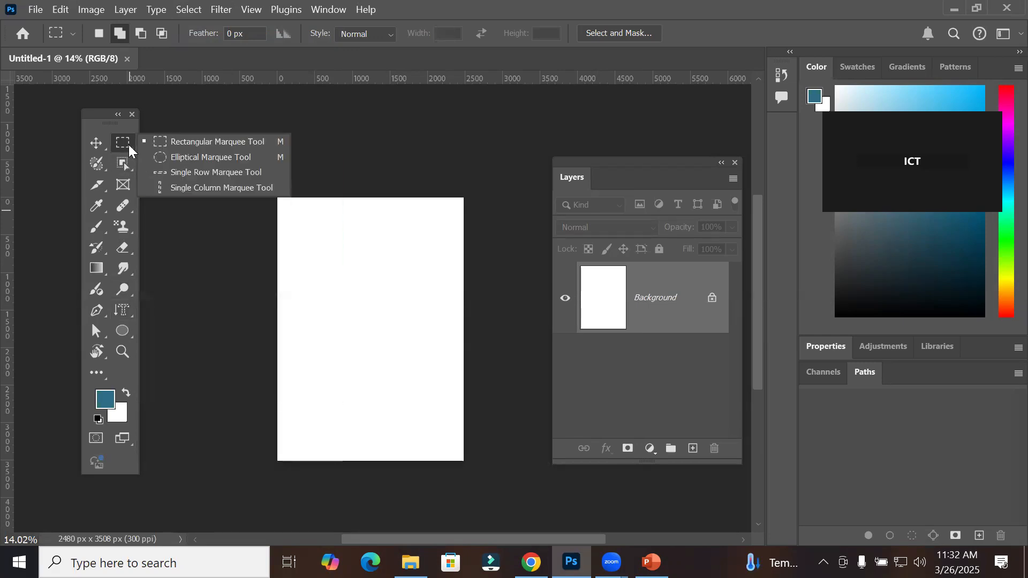
right_click(122, 316)
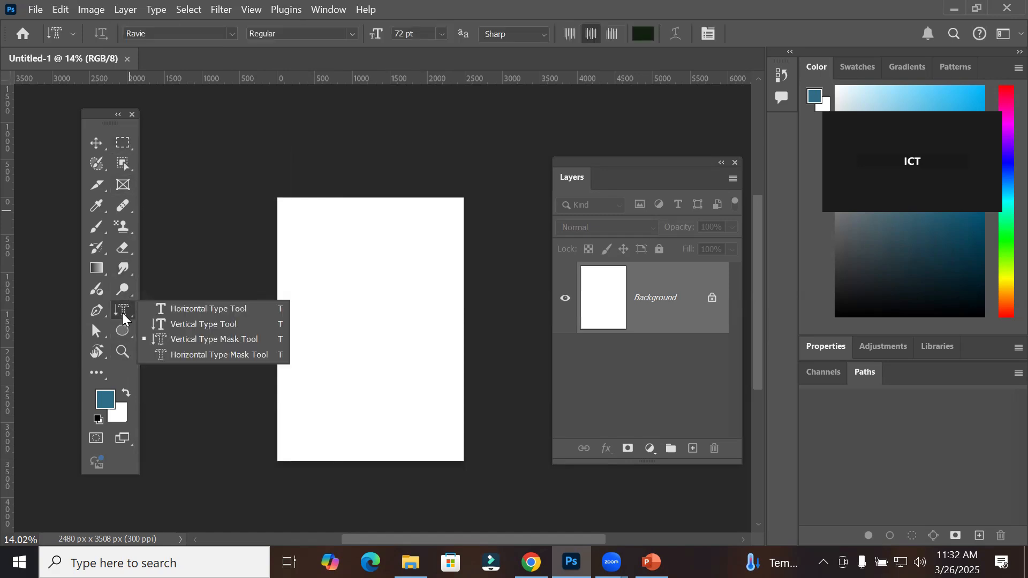
click(183, 338)
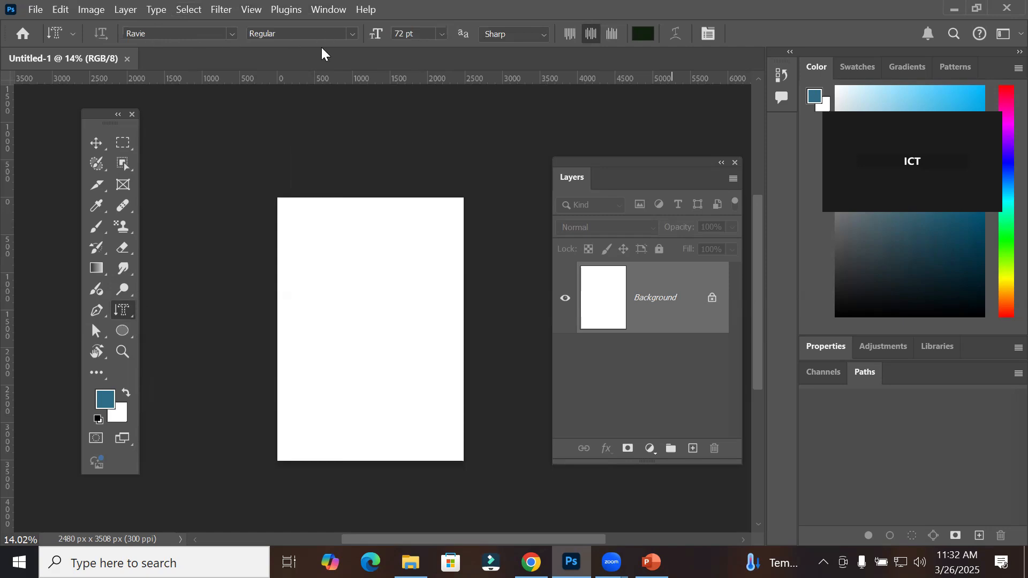
click(371, 322)
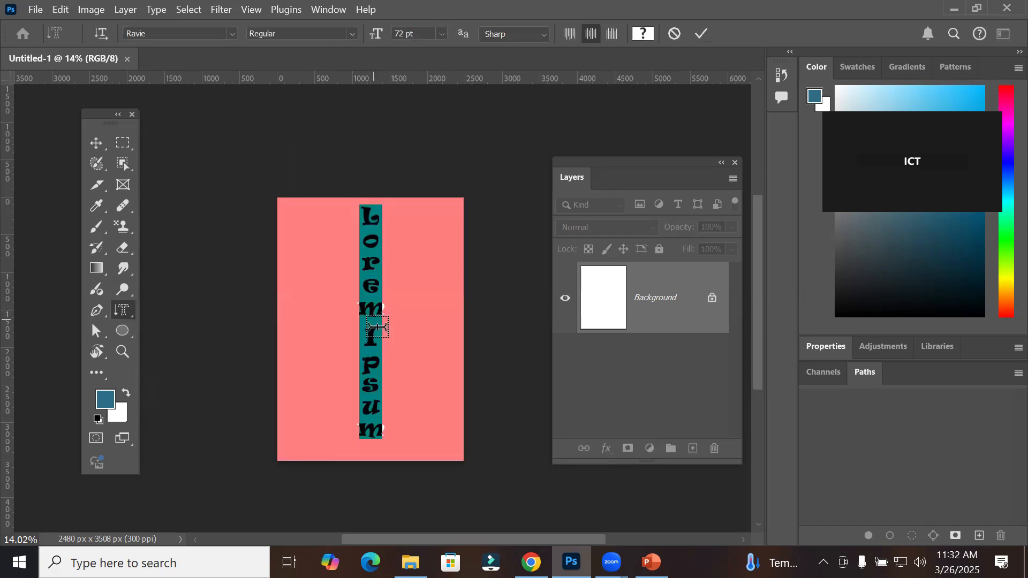
text(Tea)
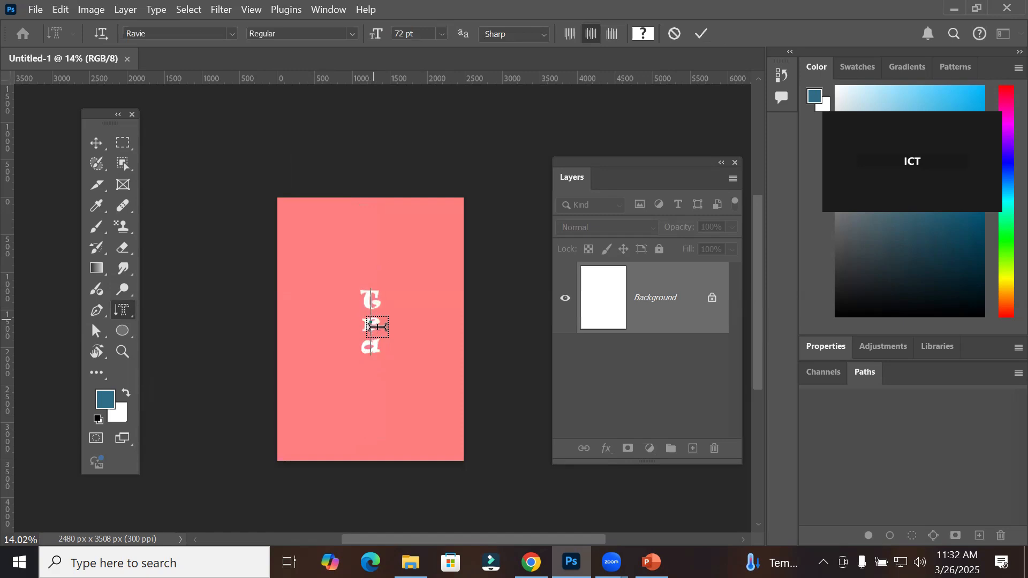
text(inings)
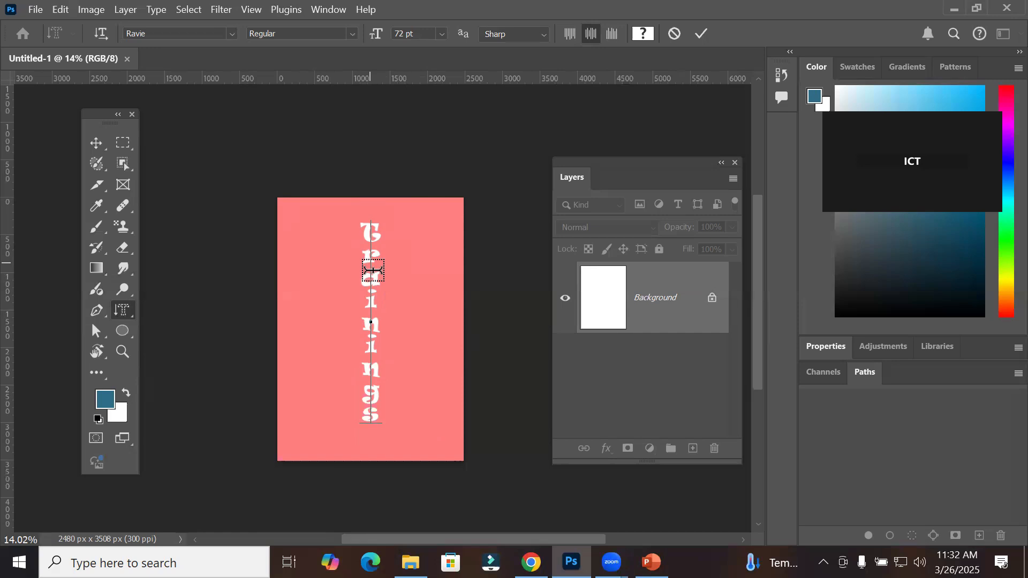
click(704, 32)
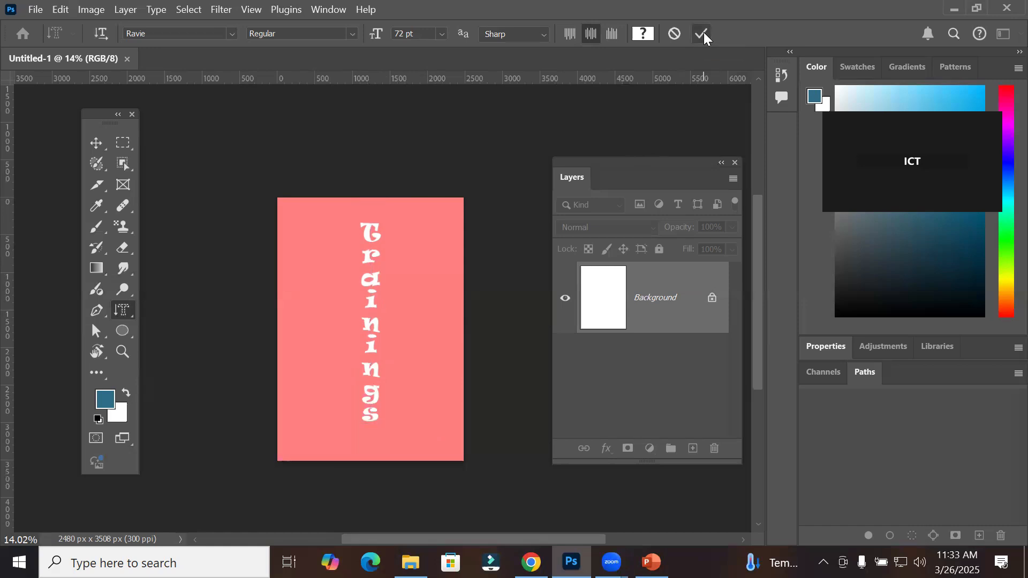
Step: Stroke the "Trainings" selection with a 10 px outline in colour #f40b4d, located outside at 100% opacity
scroll(354, 291, up, 3)
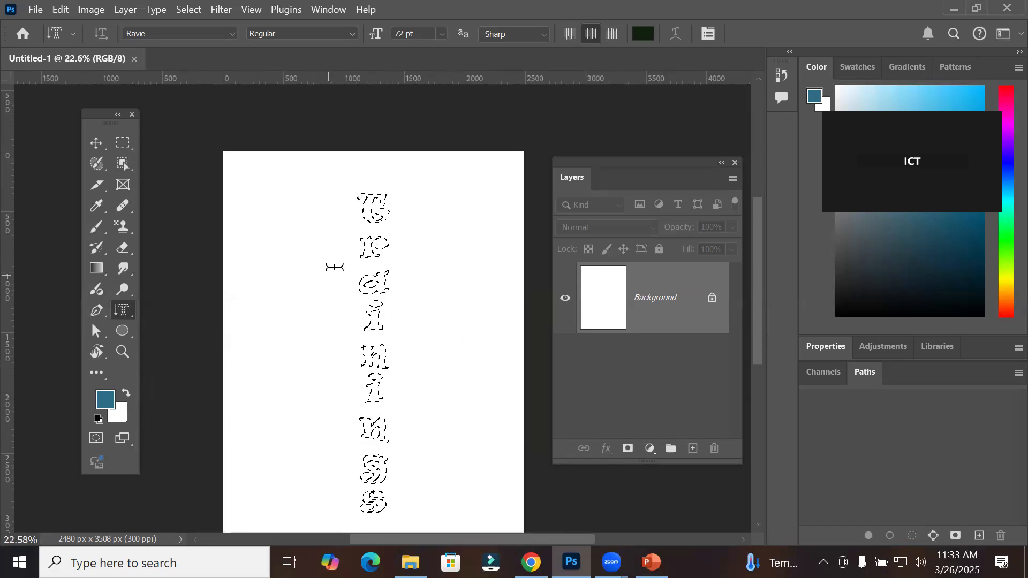
scroll(377, 245, up, 3)
scroll(377, 245, up, 3)
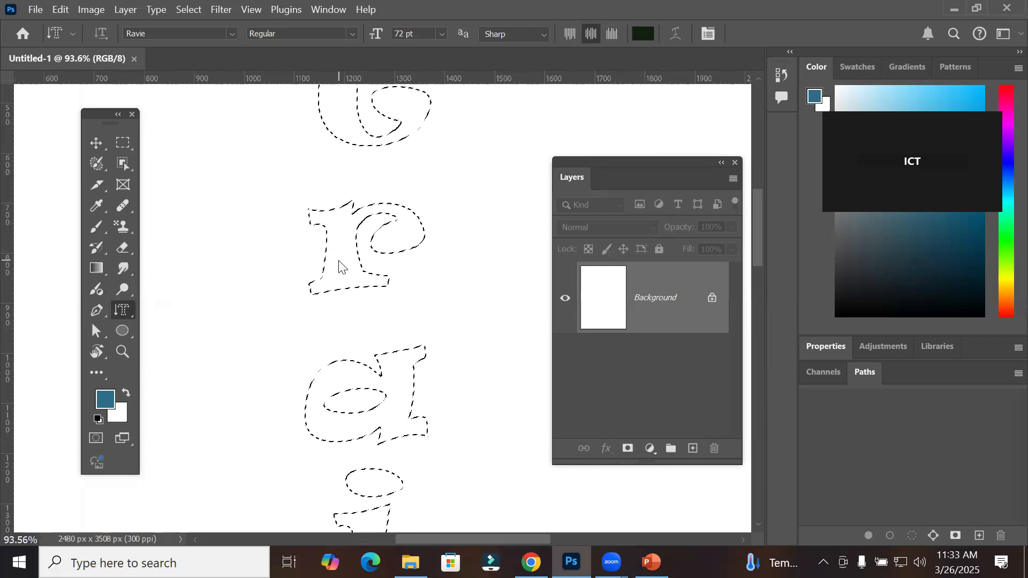
right_click(339, 260)
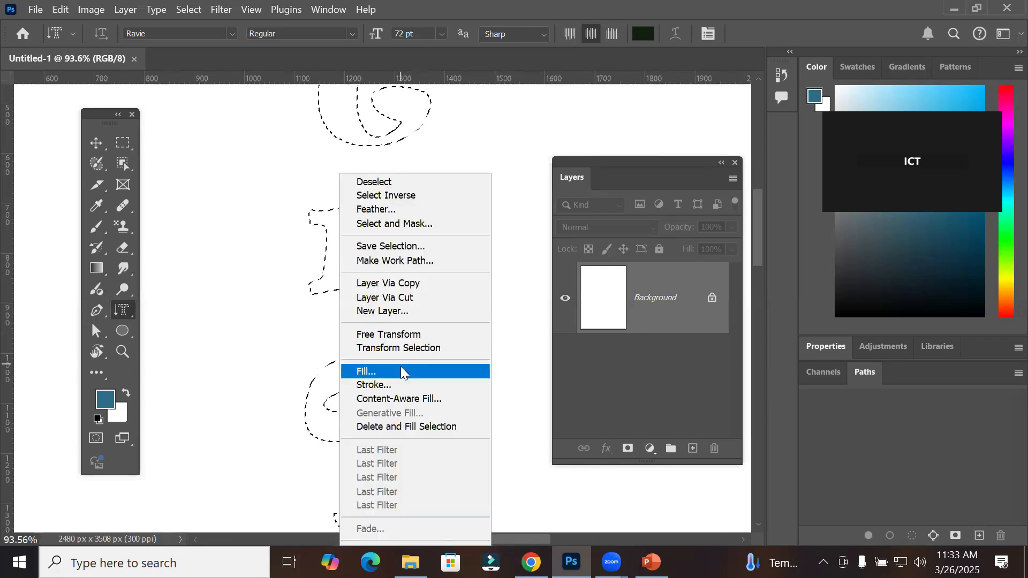
click(378, 387)
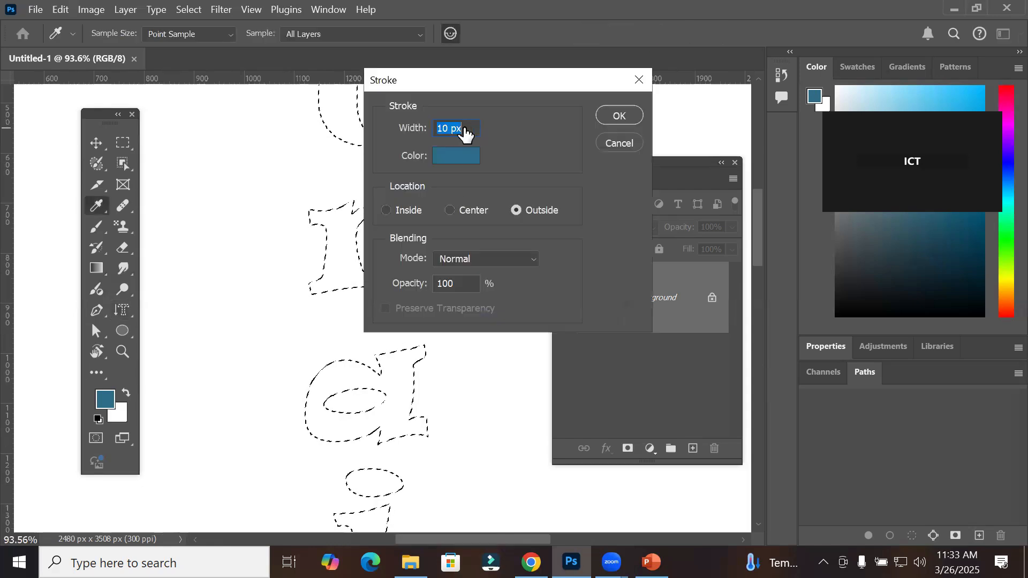
click(460, 156)
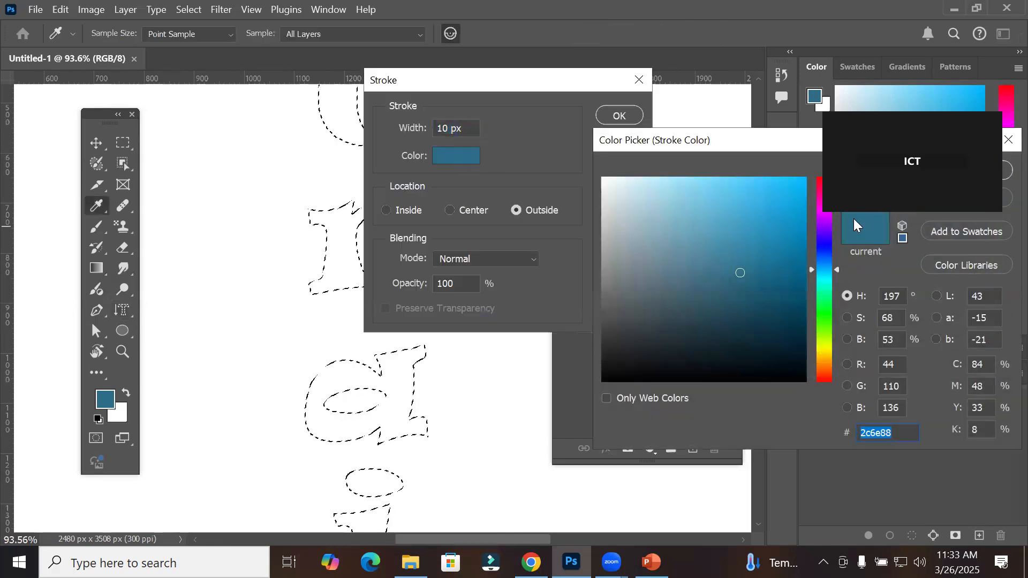
text(f40b4d)
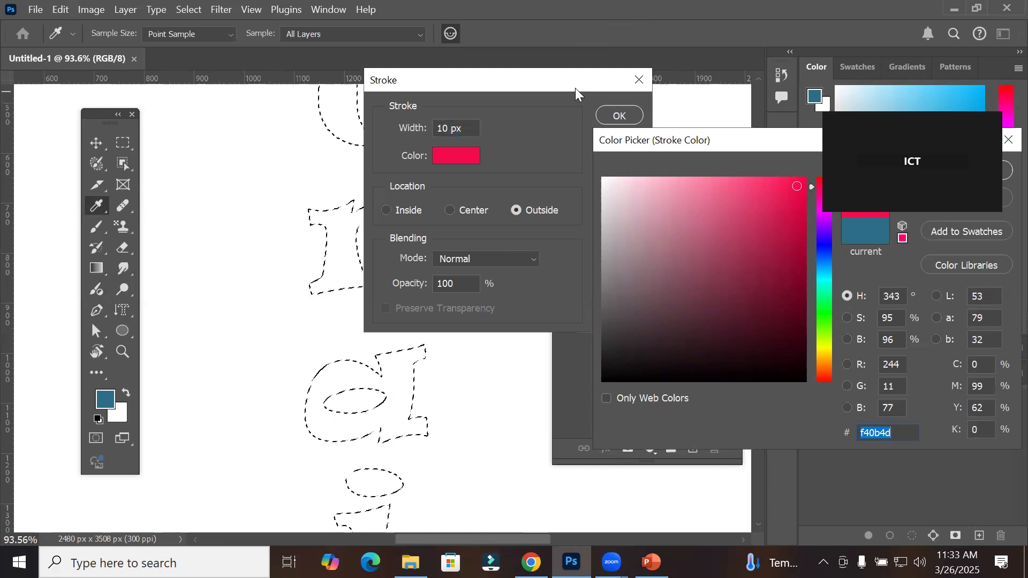
drag(777, 144, 432, 182)
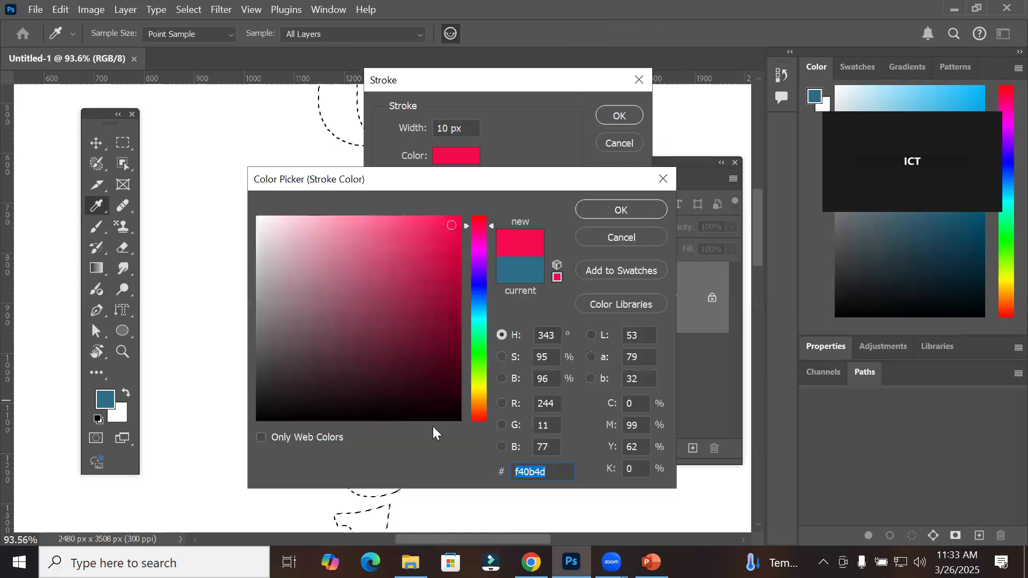
click(606, 208)
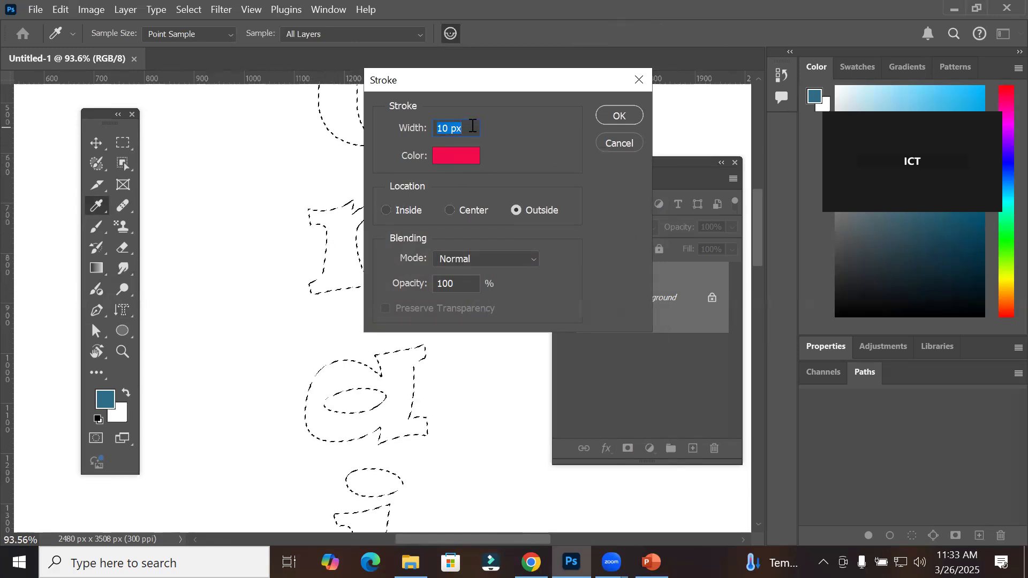
click(626, 115)
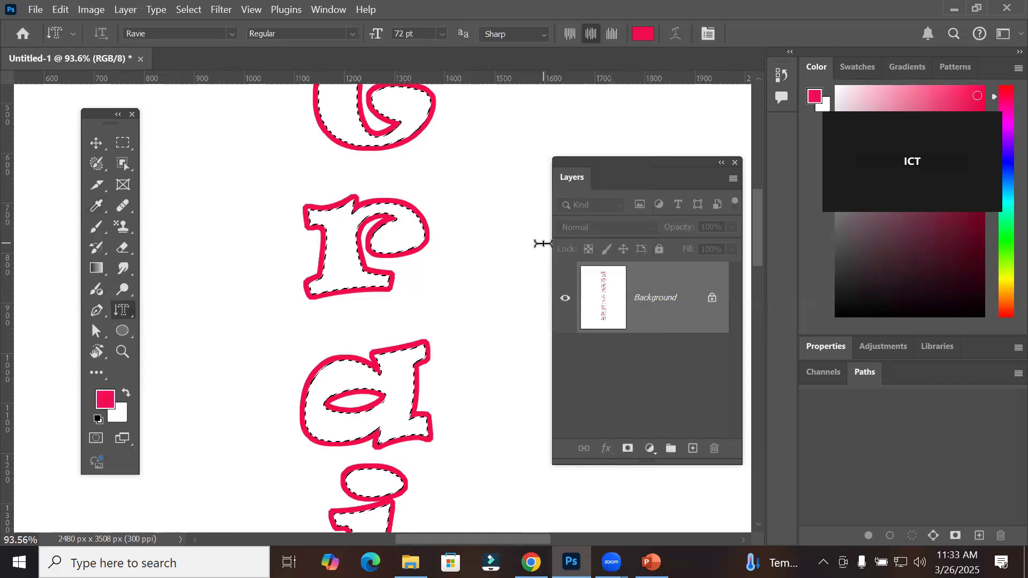
Step: Fill the "Trainings" selection with the brown pattern from the Grass group, using Normal mode at 100% opacity
scroll(493, 245, down, 3)
scroll(492, 245, down, 6)
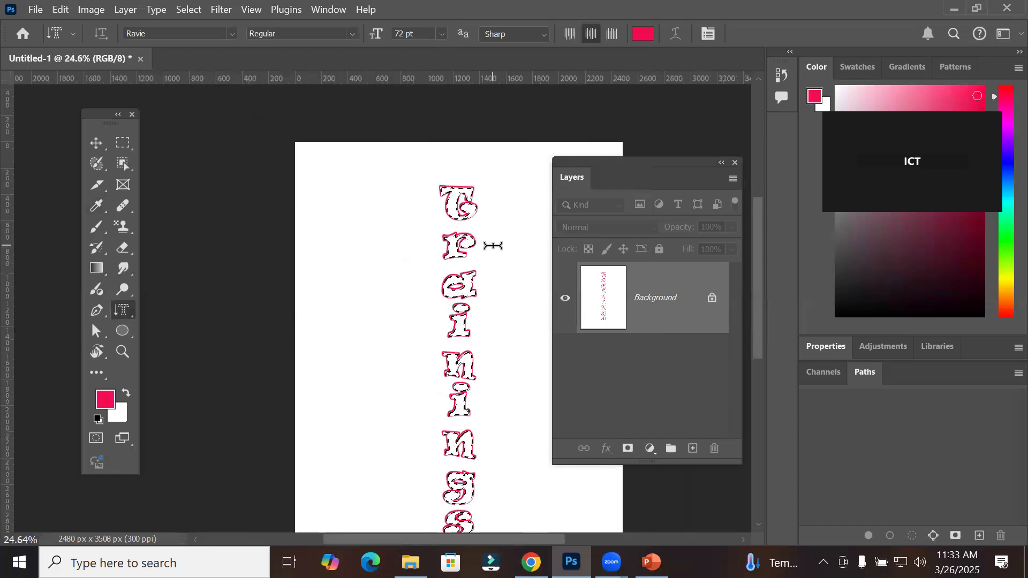
scroll(504, 298, up, 3)
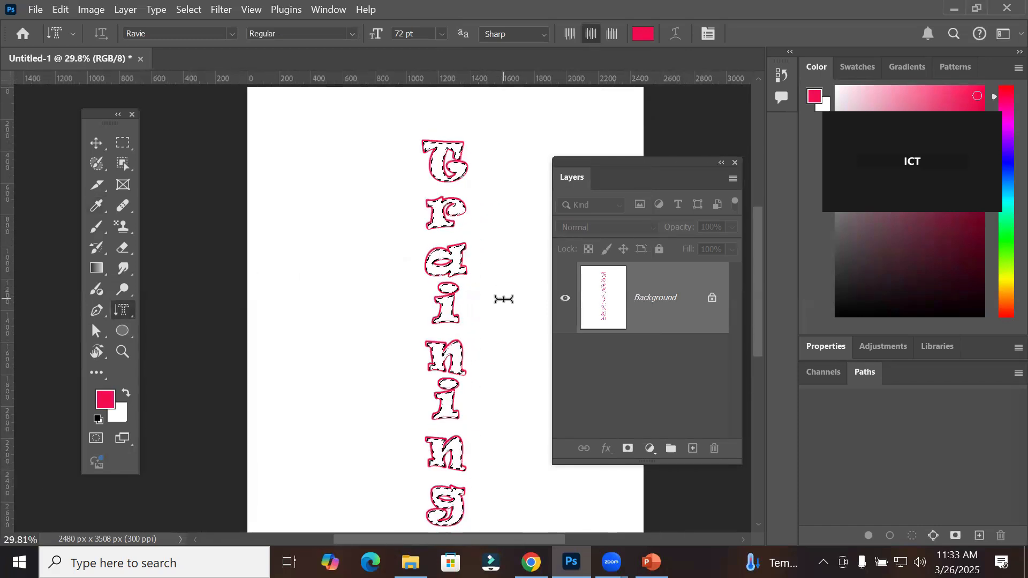
scroll(466, 289, up, 4)
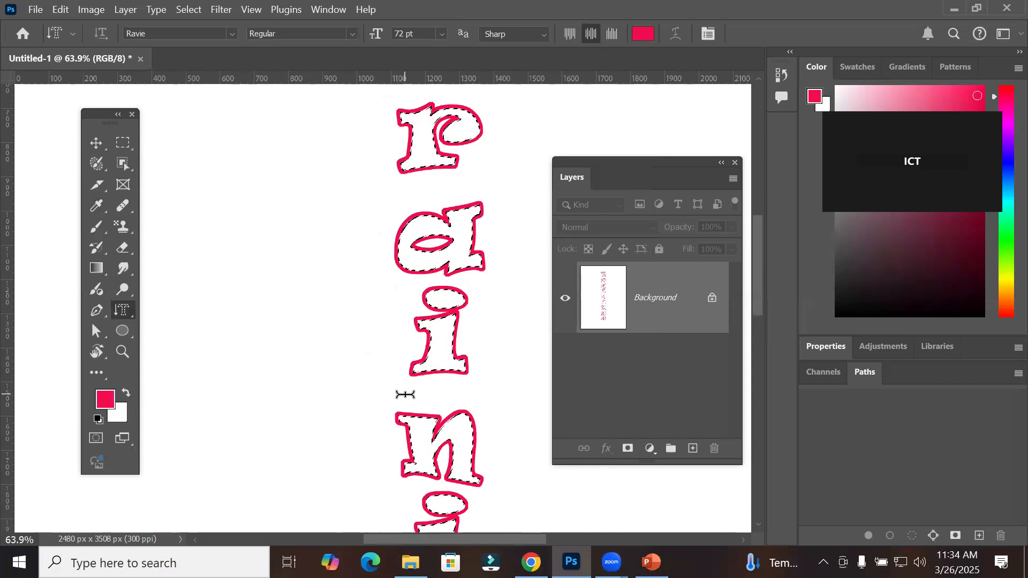
right_click(466, 249)
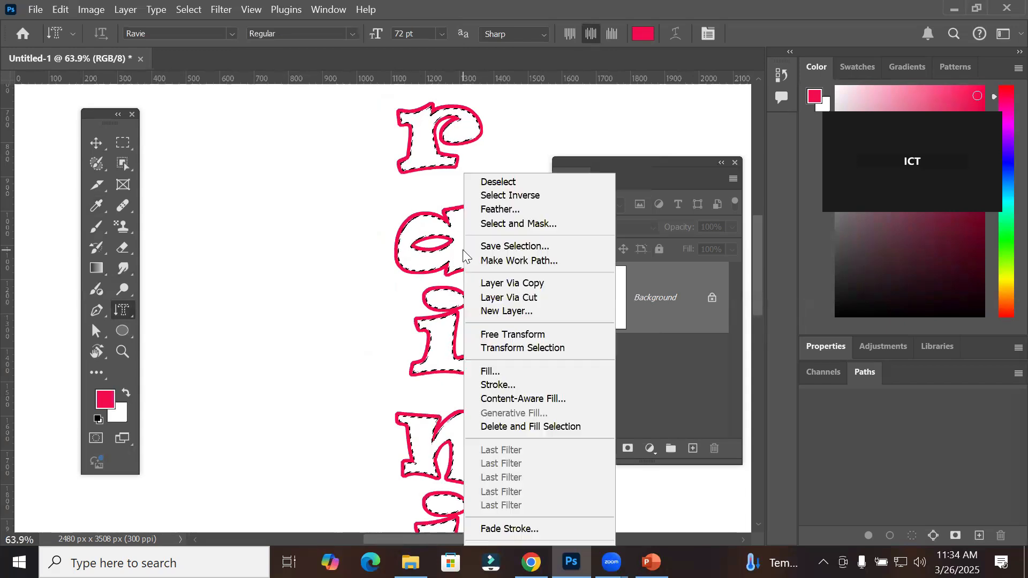
click(503, 370)
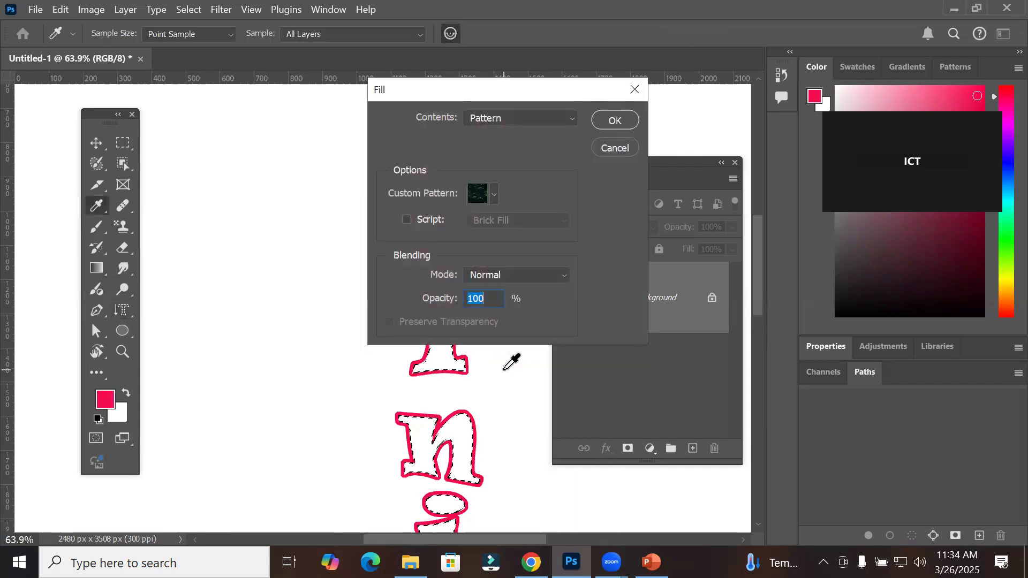
click(493, 193)
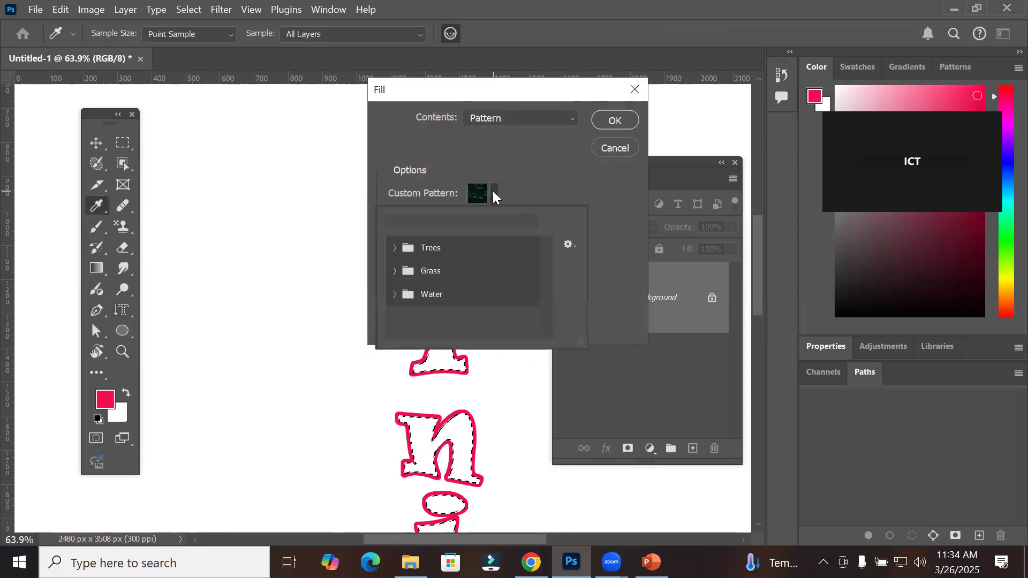
click(395, 271)
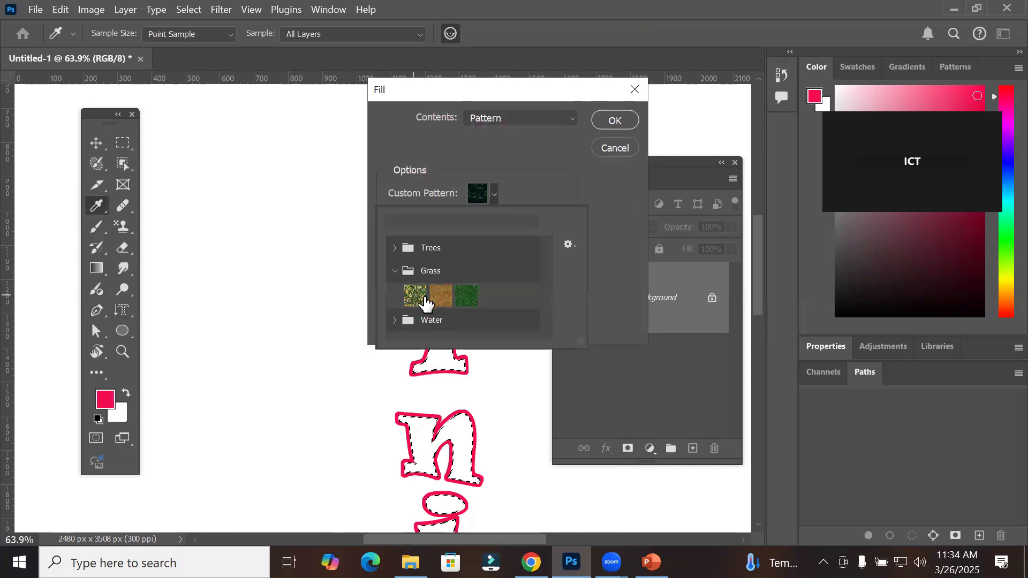
click(441, 297)
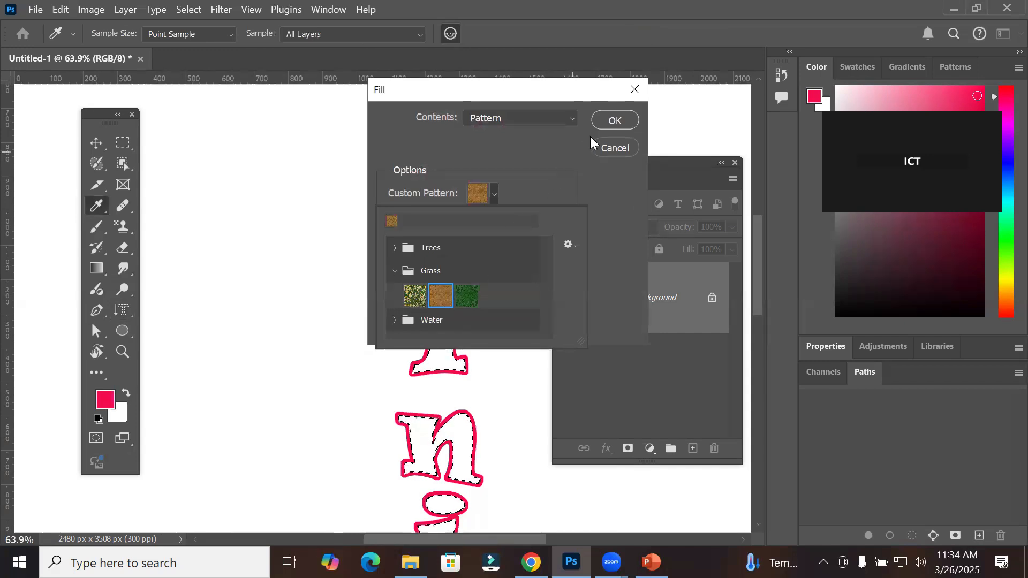
click(614, 121)
click(614, 121)
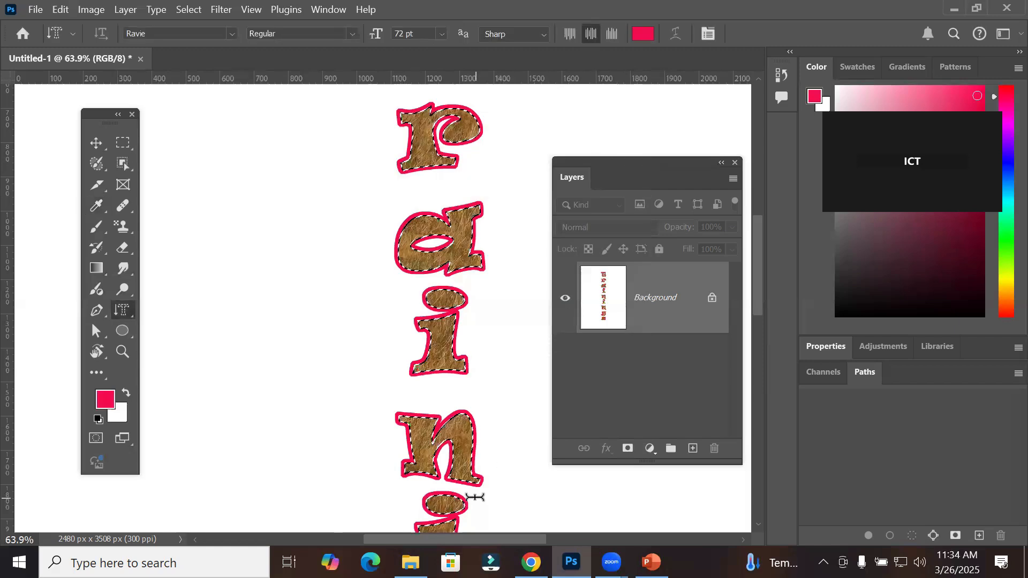
Step: Remove the pattern fill from the letters while keeping their pink outline and the selection
scroll(476, 500, down, 6)
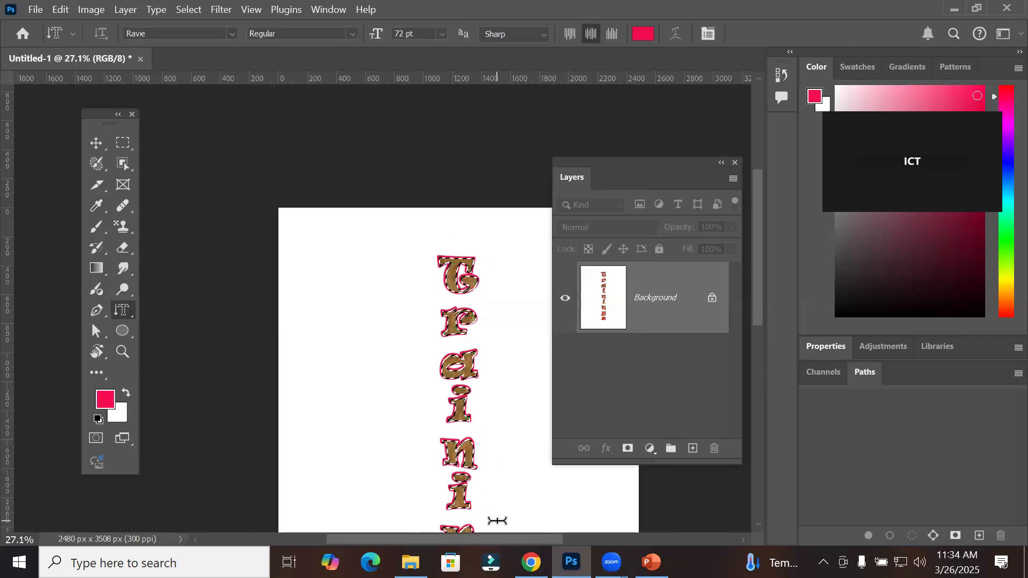
scroll(497, 520, up, 2)
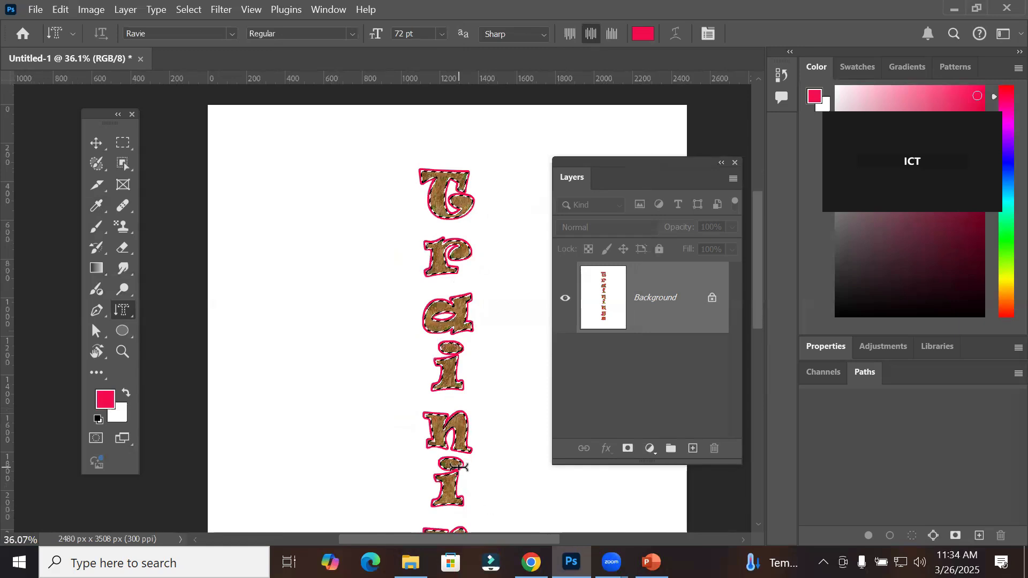
key(BackSpace)
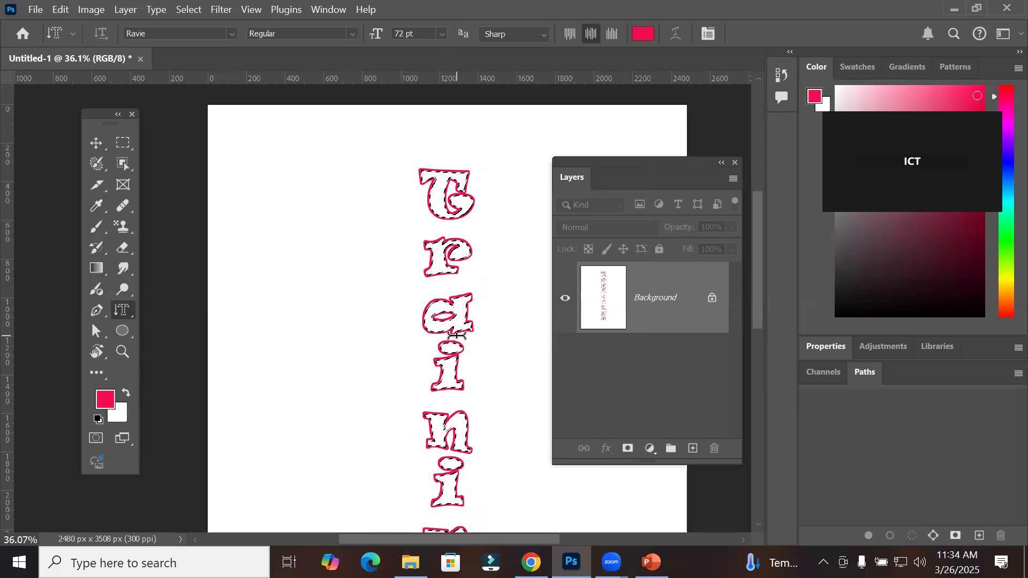
Step: Paint inside the selected letters down the page with the Brush tool in blue #1c0bf4
click(96, 226)
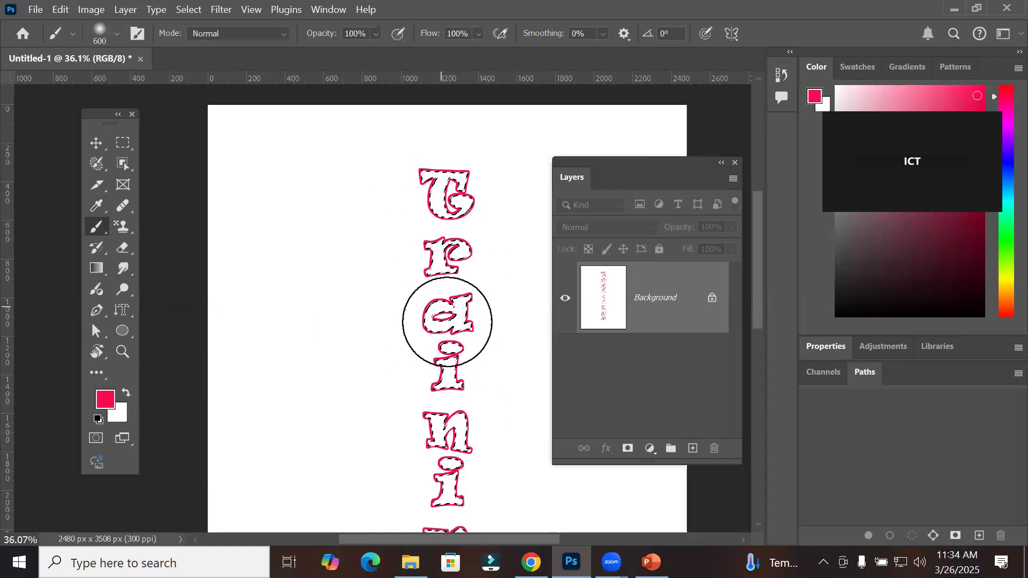
click(105, 399)
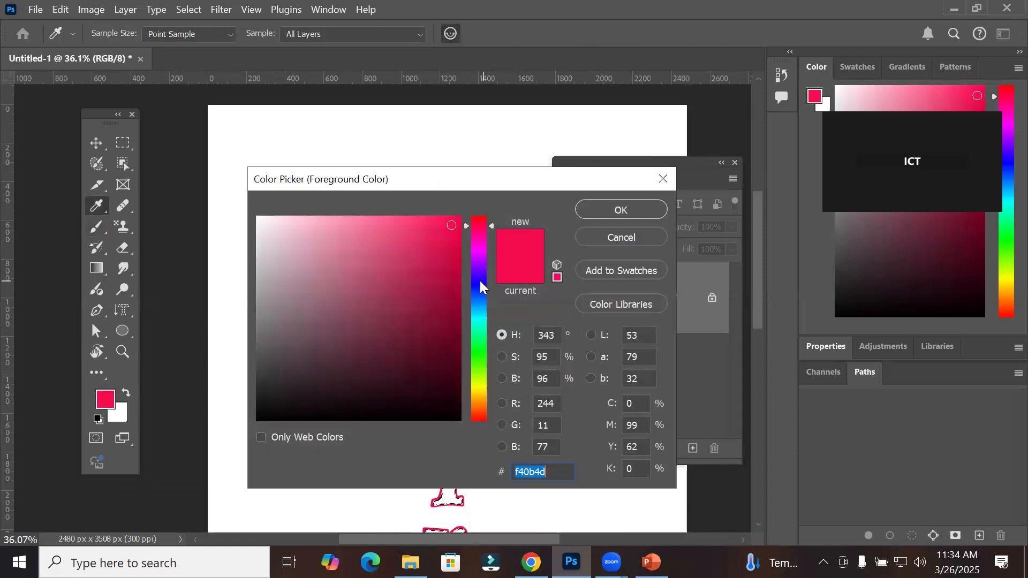
click(479, 282)
click(620, 210)
click(420, 172)
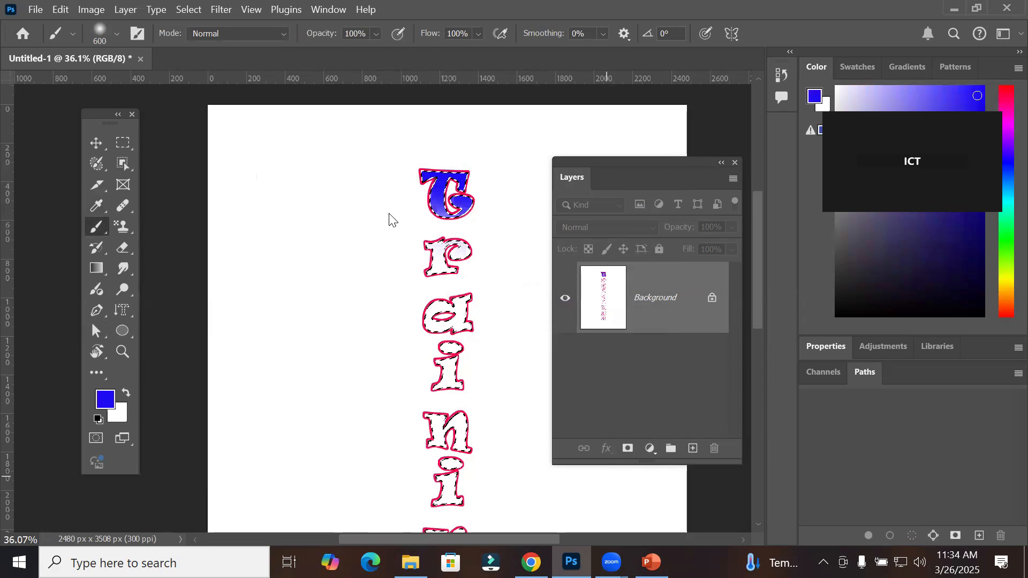
scroll(436, 321, down, 4)
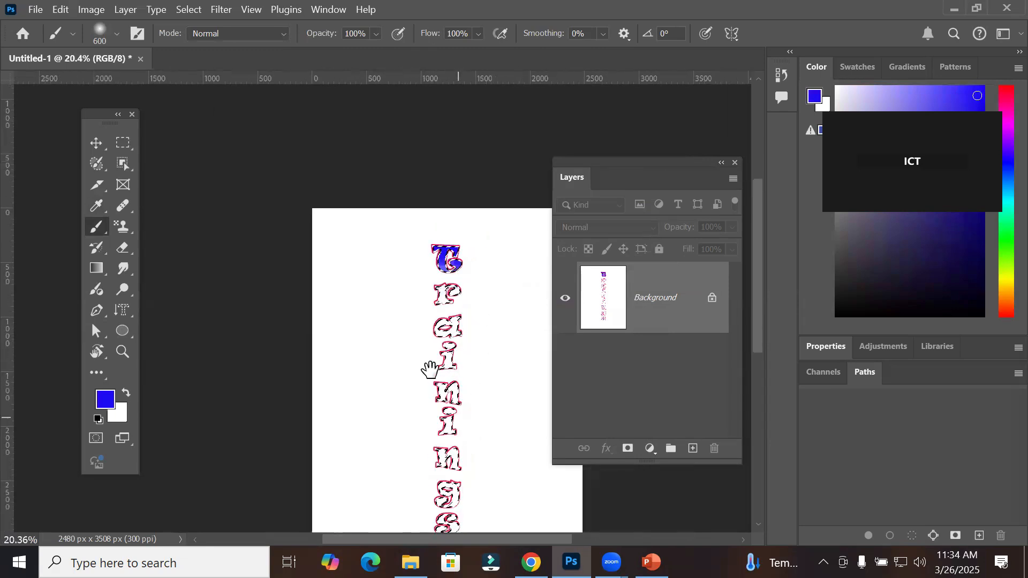
drag(430, 369, 360, 260)
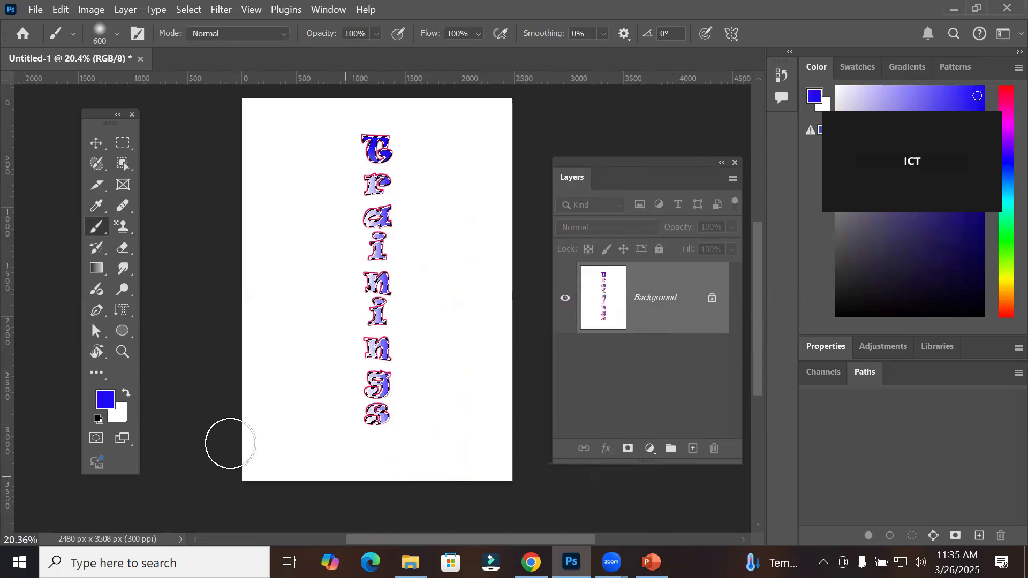
Step: Change the foreground colour to bright green and paint over all the selected letters with the Brush tool
click(106, 400)
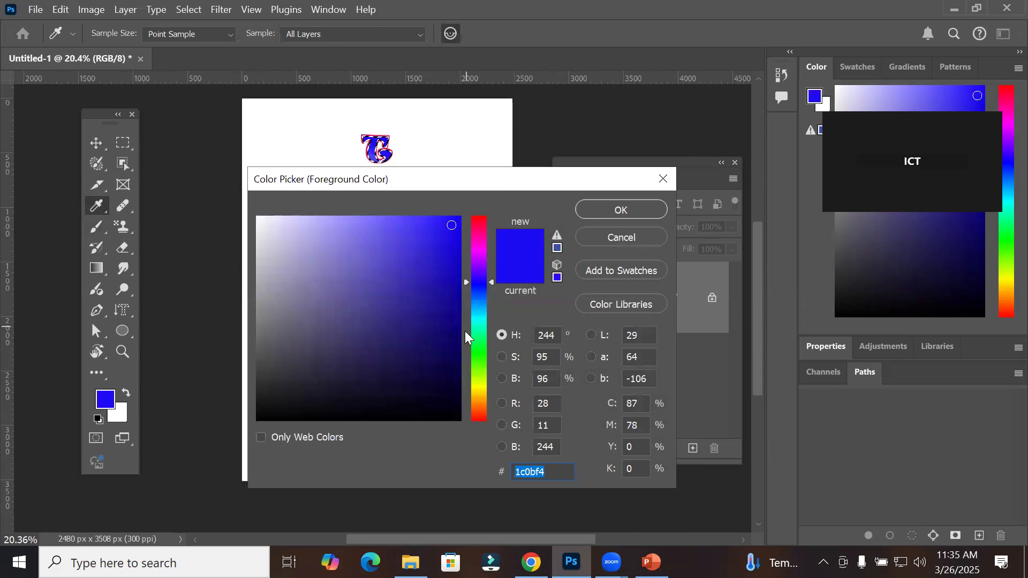
click(466, 344)
click(617, 211)
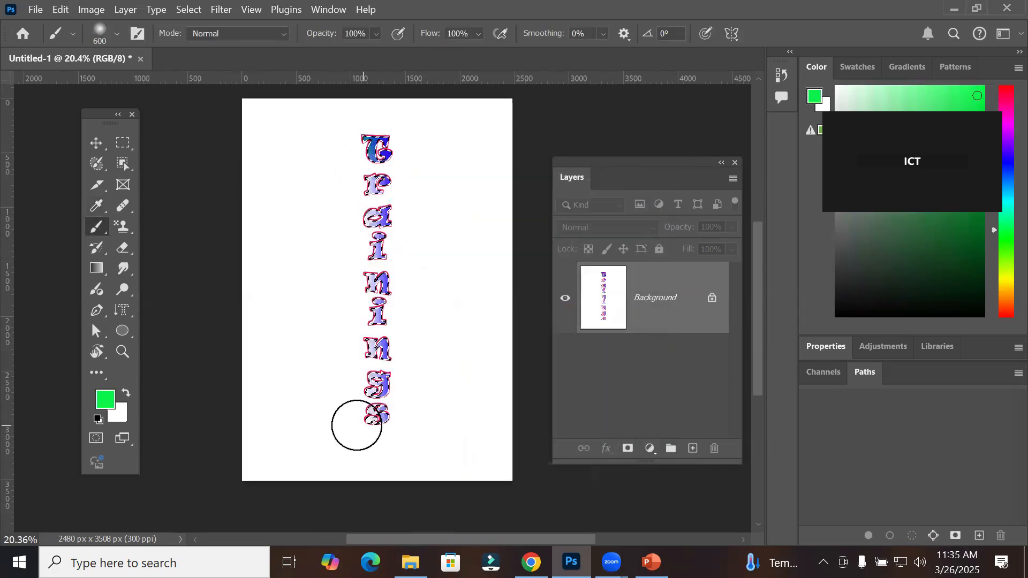
scroll(413, 332, up, 2)
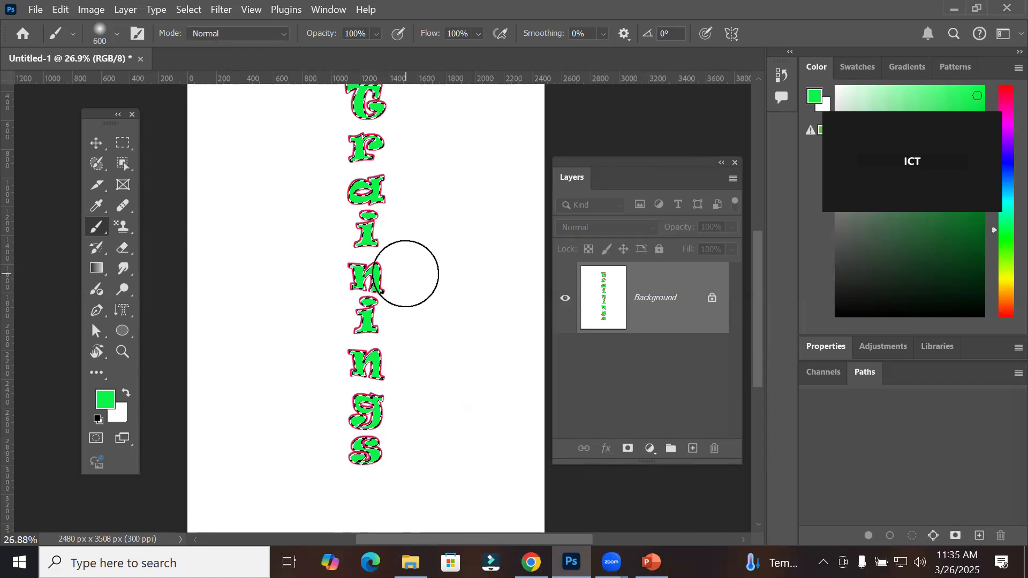
scroll(406, 273, down, 1)
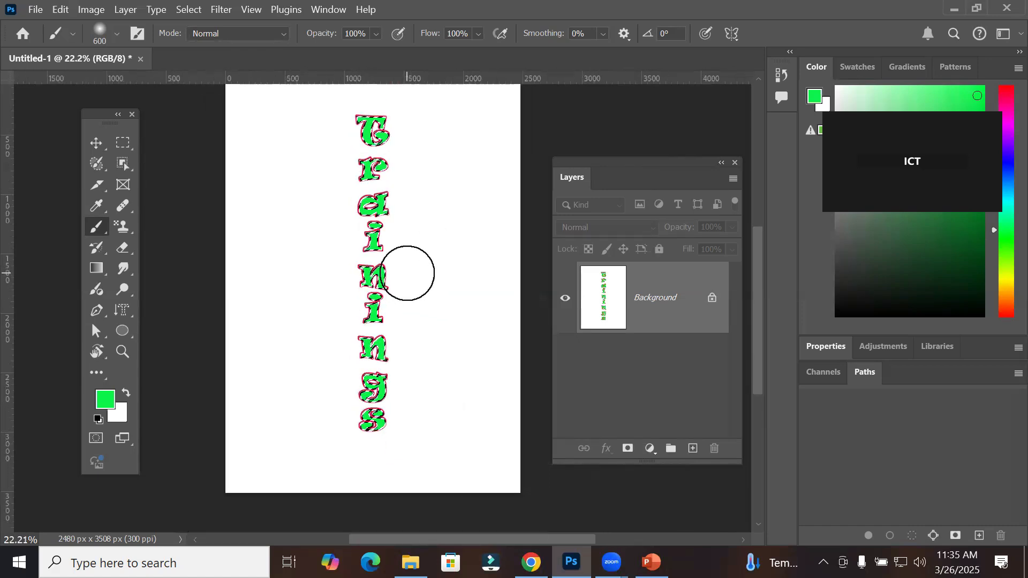
Step: Unlock the Background layer and erase the colour inside all the selected letters to transparency with the Eraser tool
click(712, 298)
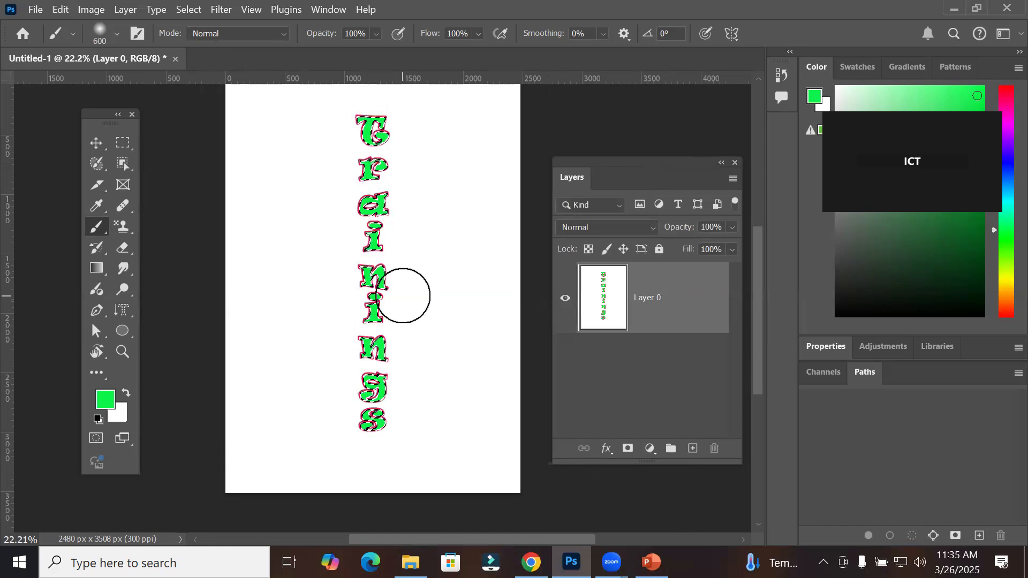
click(123, 224)
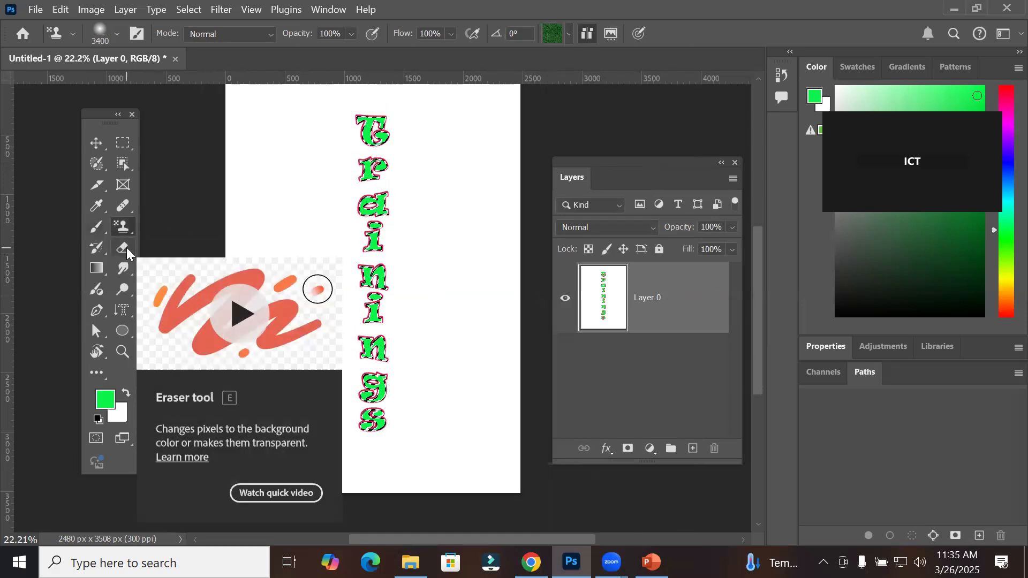
click(126, 247)
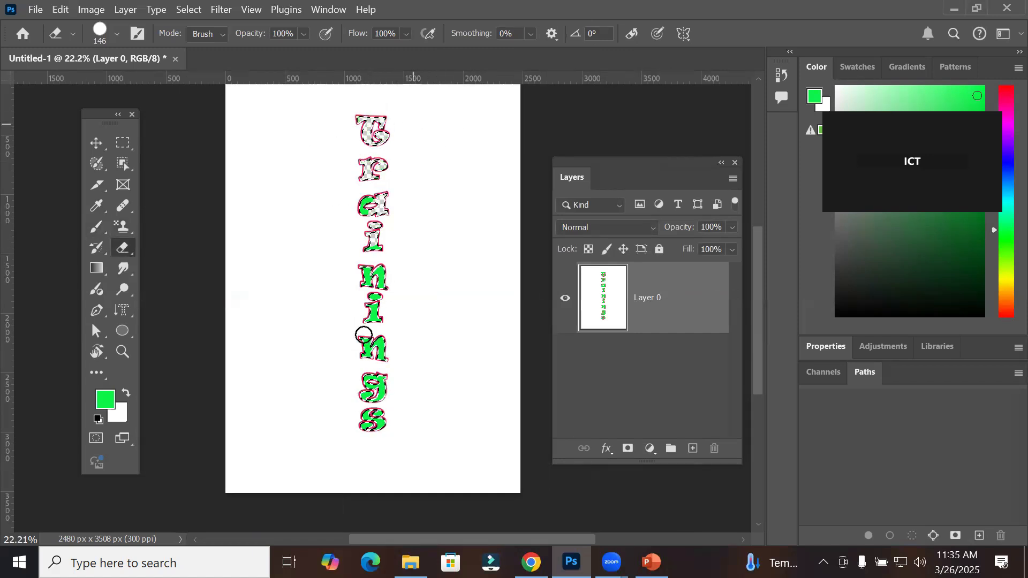
scroll(378, 459, up, 3)
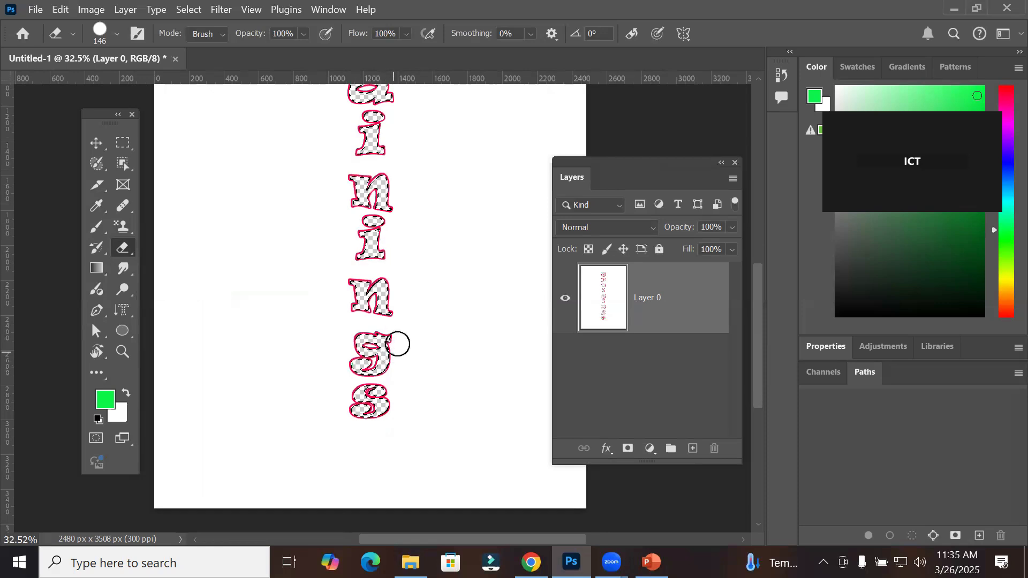
scroll(398, 343, down, 3)
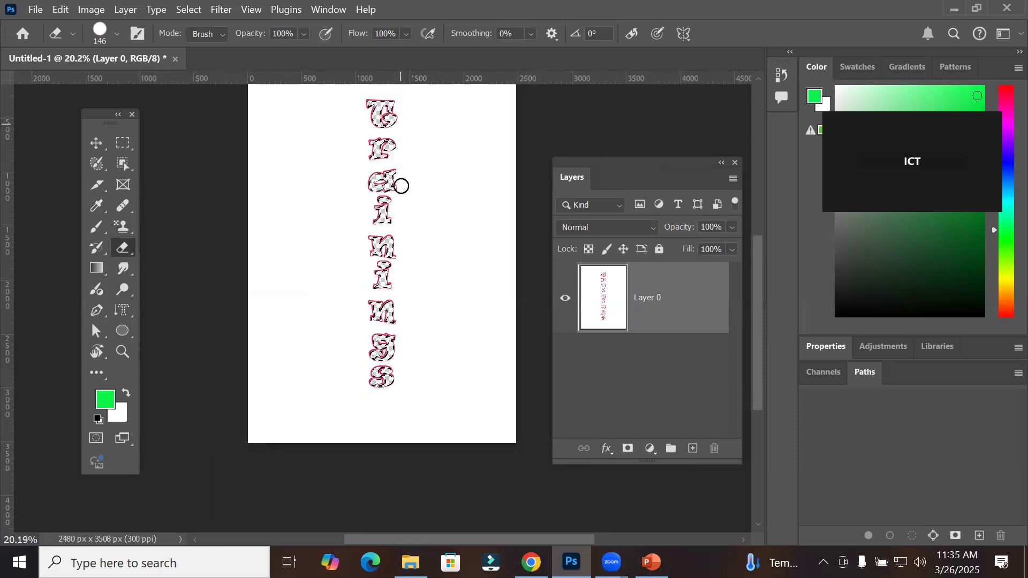
scroll(377, 112, up, 8)
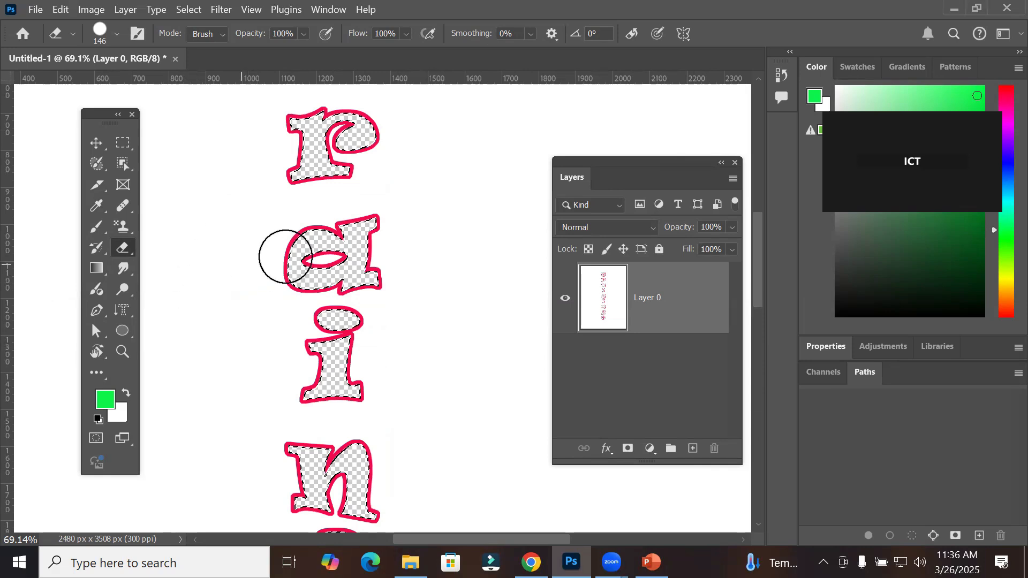
scroll(312, 348, down, 2)
scroll(312, 348, down, 7)
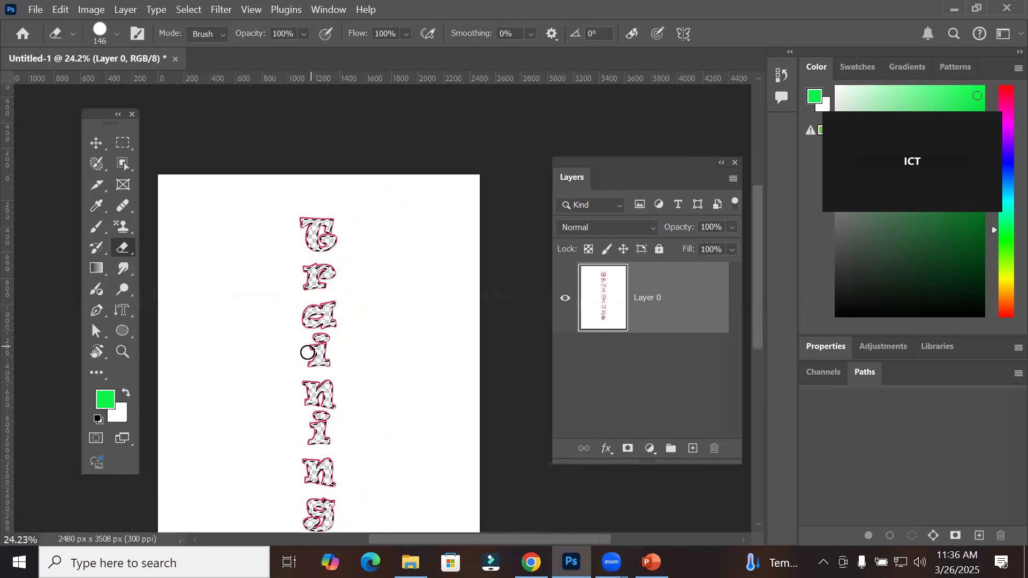
Step: Save the letter selection as a new channel named "Training selection" using the Rectangular Marquee tool's selection commands
scroll(331, 478, up, 1)
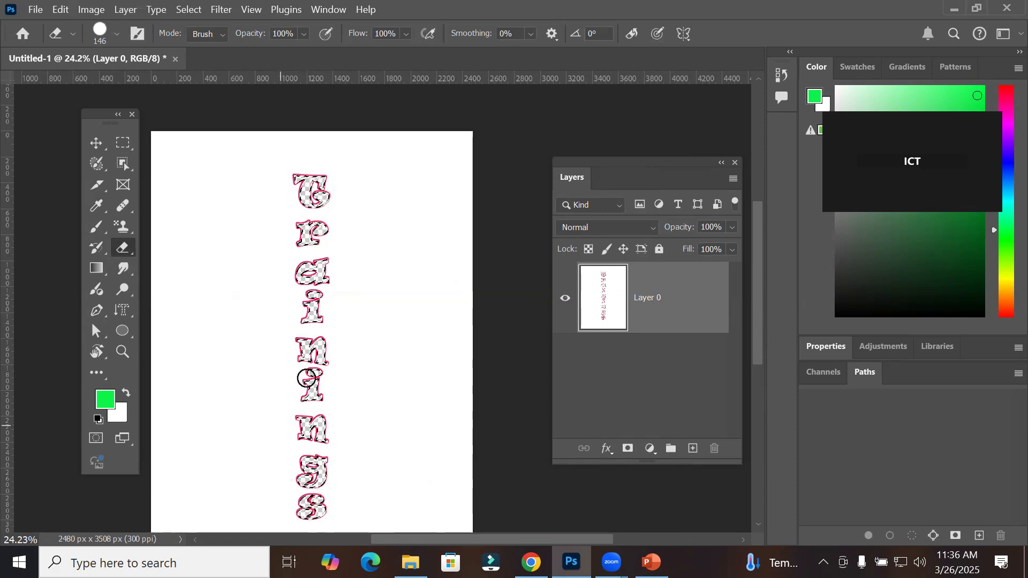
scroll(315, 354, up, 5)
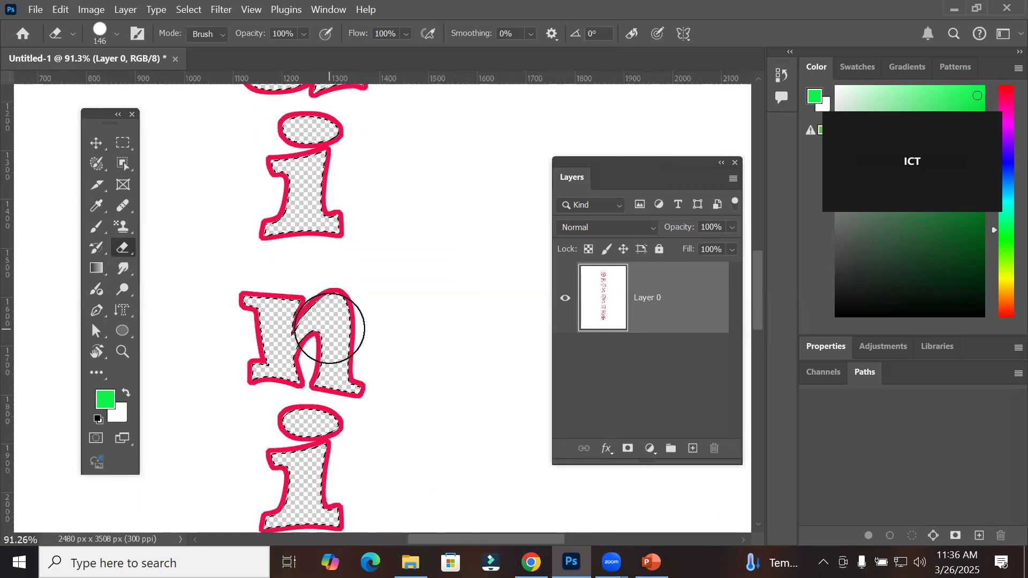
right_click(329, 328)
click(288, 344)
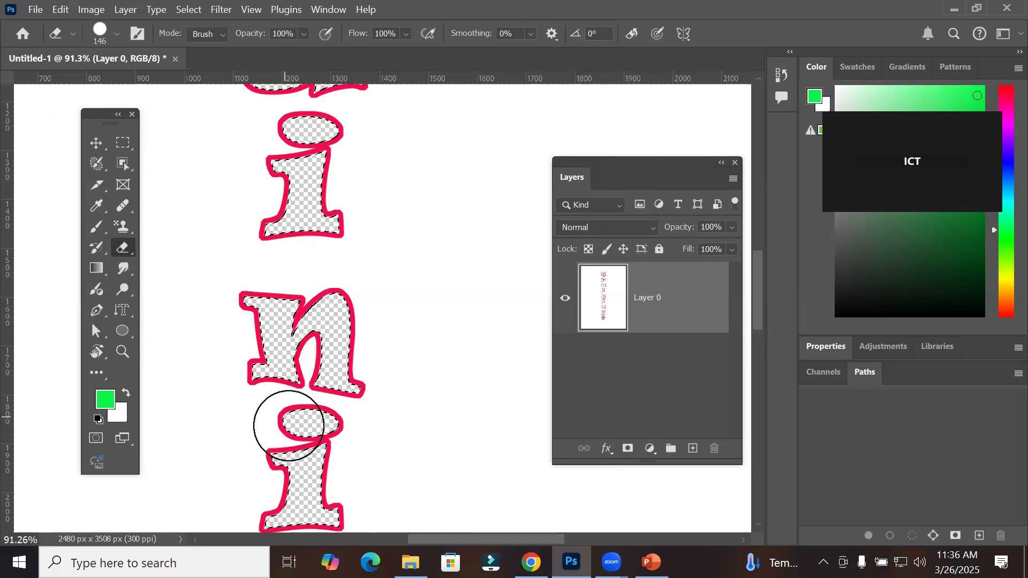
click(121, 145)
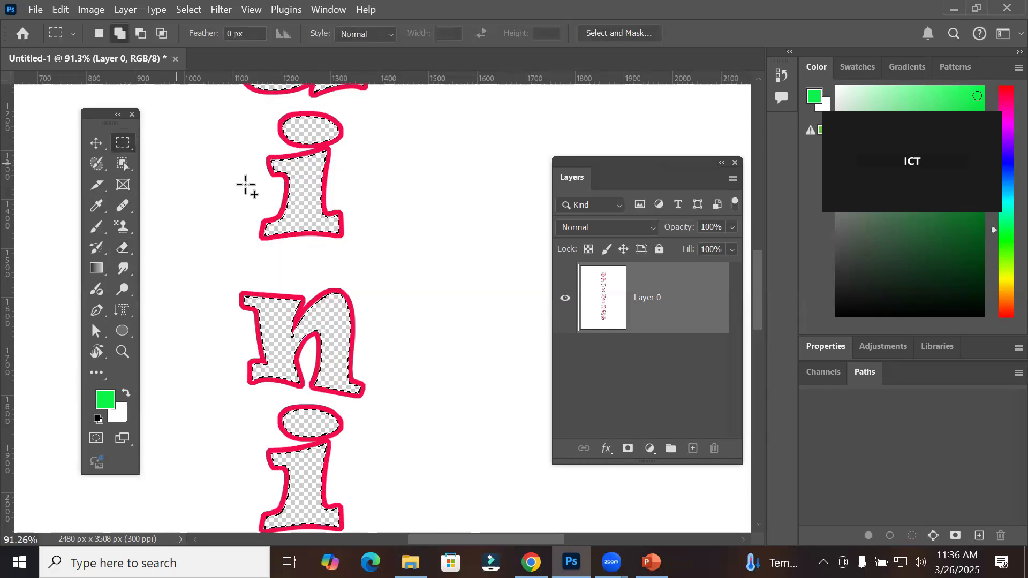
right_click(306, 208)
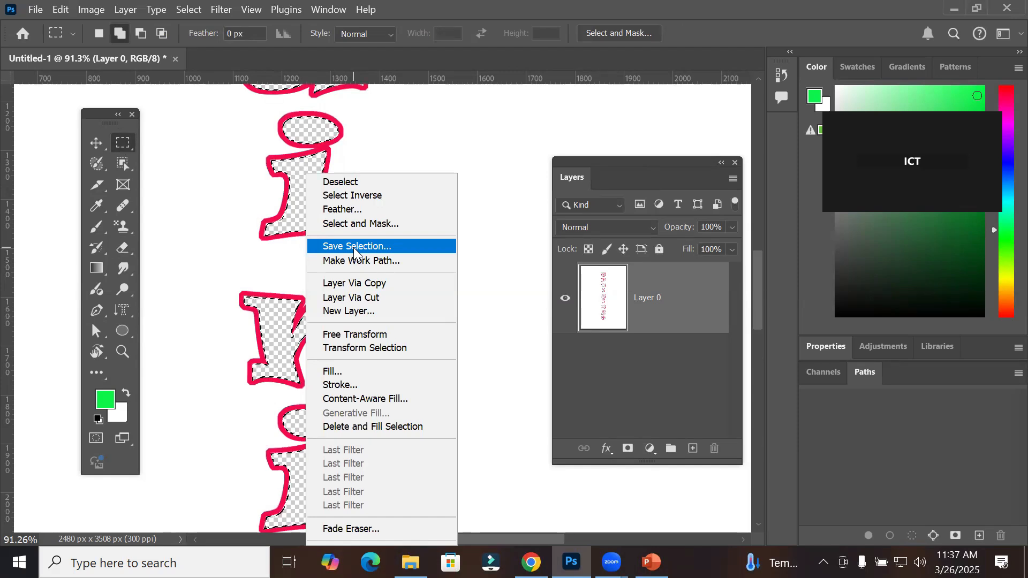
click(353, 247)
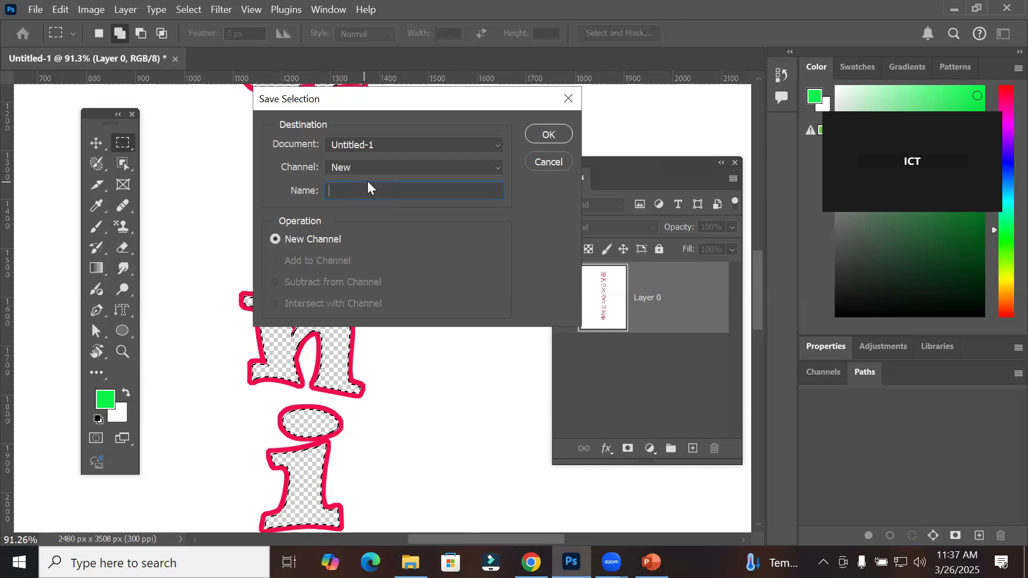
text(Training)
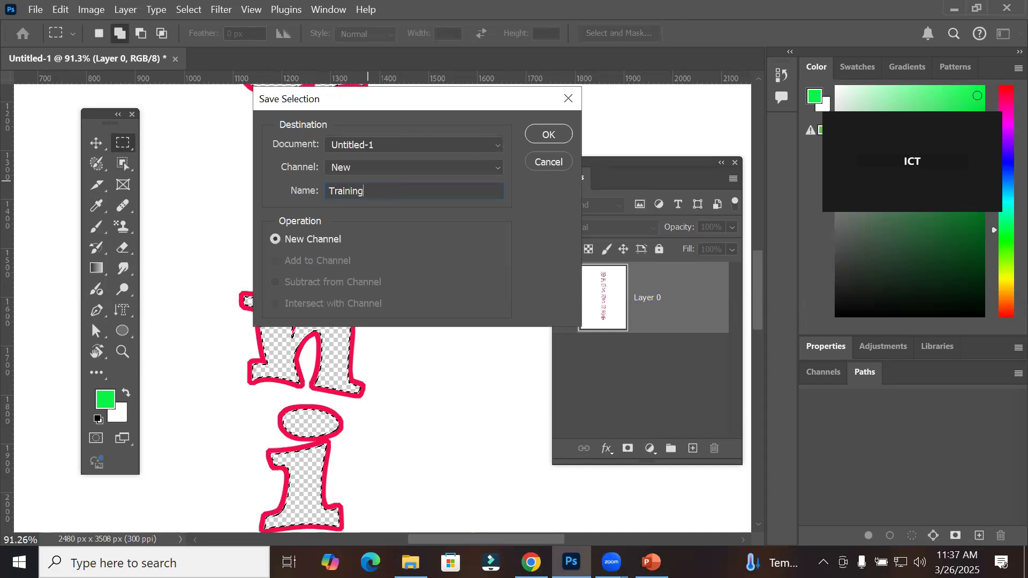
text( selection)
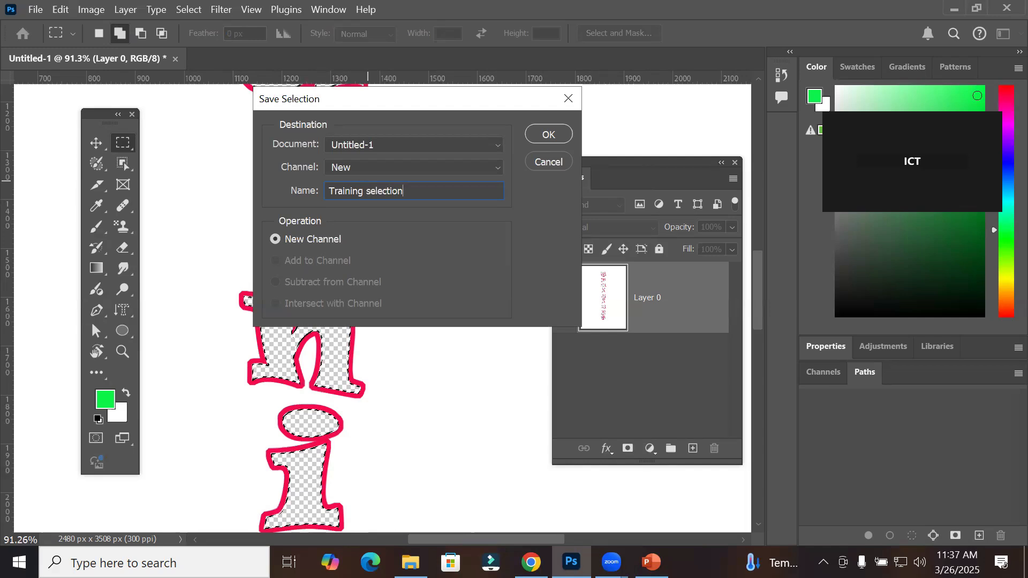
click(551, 133)
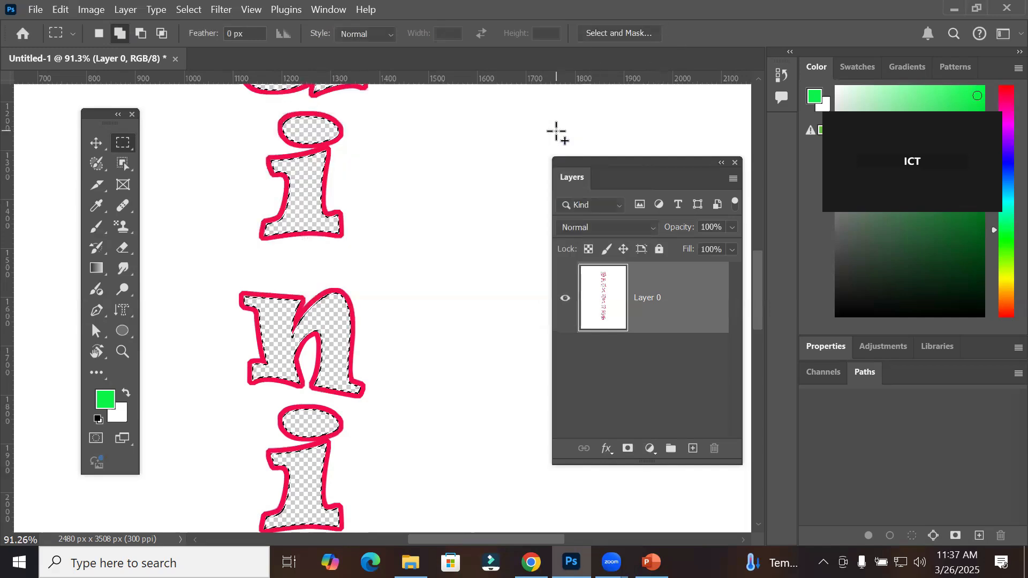
Step: Display the document's channels in a floating panel beside the layers and enlarge it to show the saved selection
click(822, 369)
drag(805, 376, 394, 178)
drag(419, 283, 416, 387)
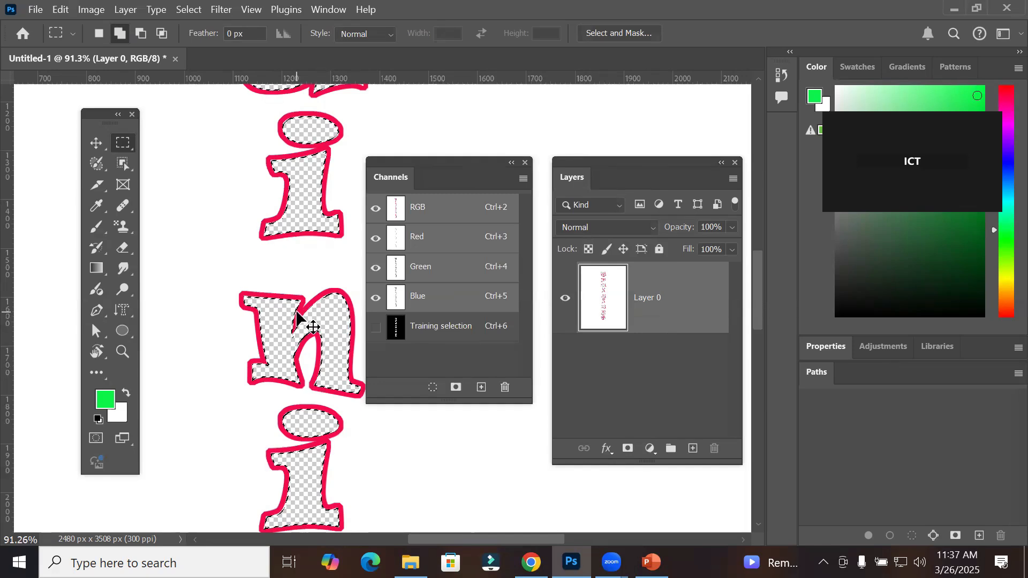
Step: Deselect the letters, reload the saved "Training selection" channel as a selection, and dock the channels beside the paths again
click(310, 383)
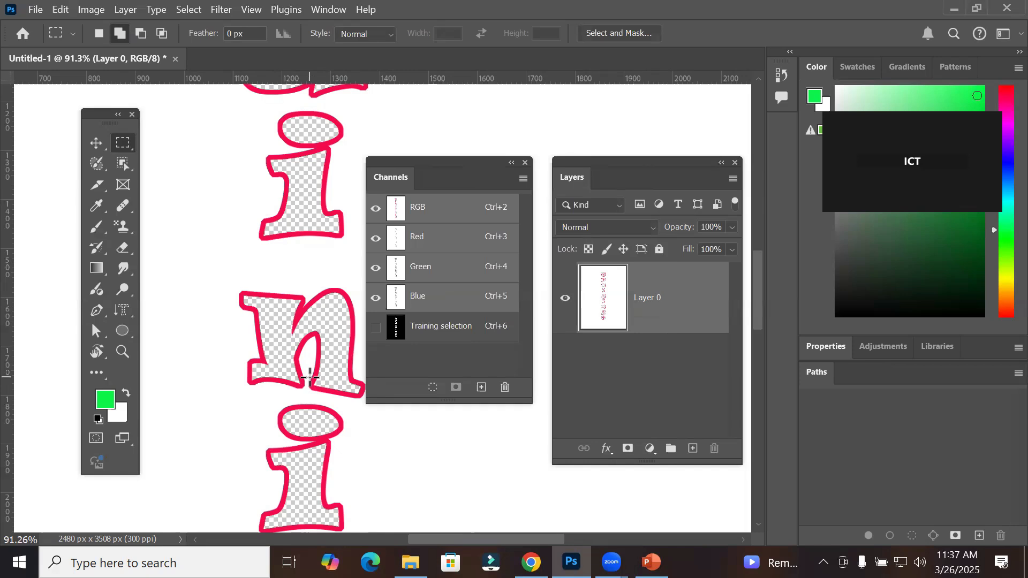
ctrl+click(429, 336)
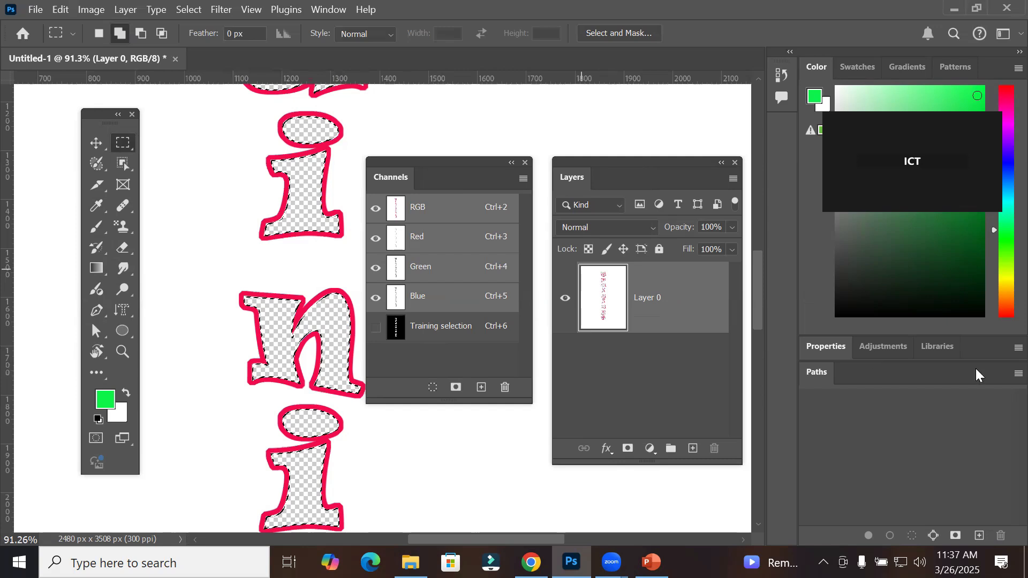
drag(450, 168, 907, 384)
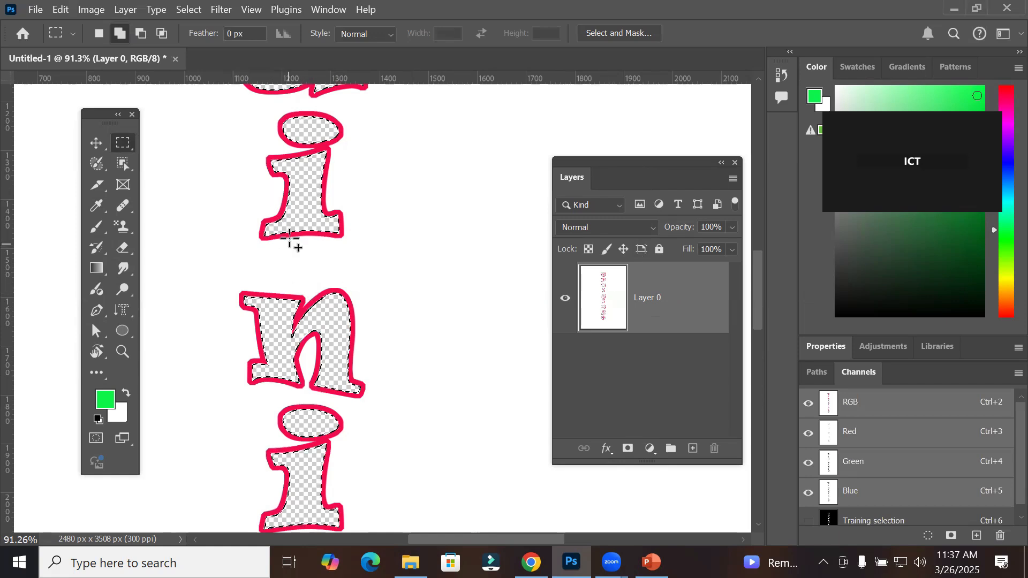
Step: Place the embedded image "Landscapes- (26)" from the GreenLandscapes folder into the document
scroll(293, 235, down, 6)
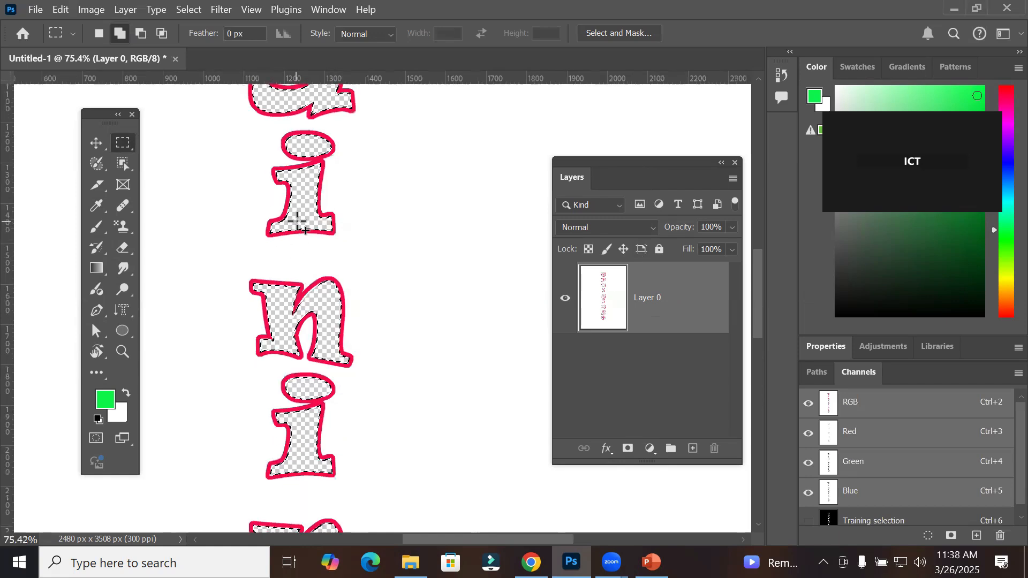
scroll(298, 223, down, 3)
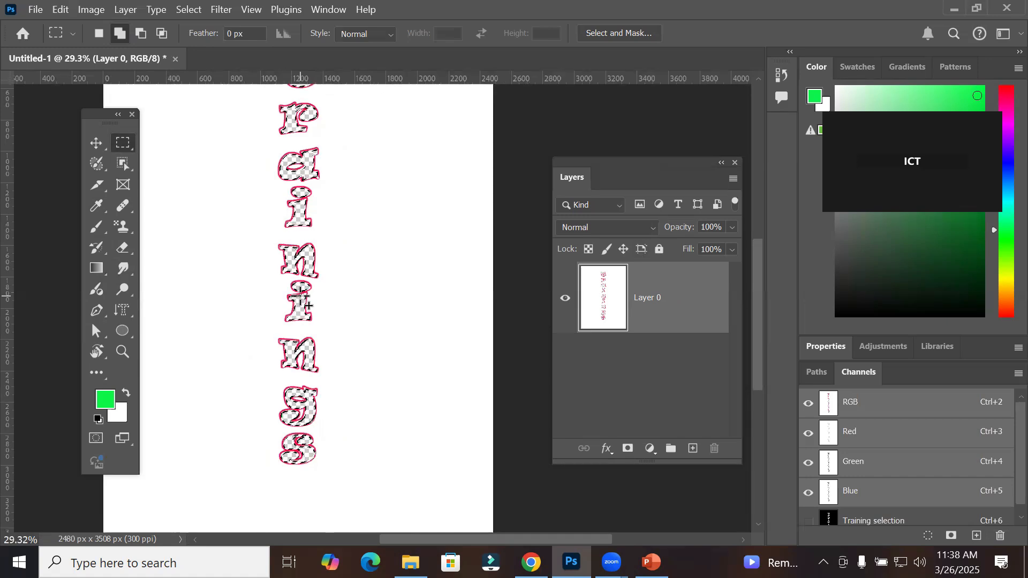
click(35, 9)
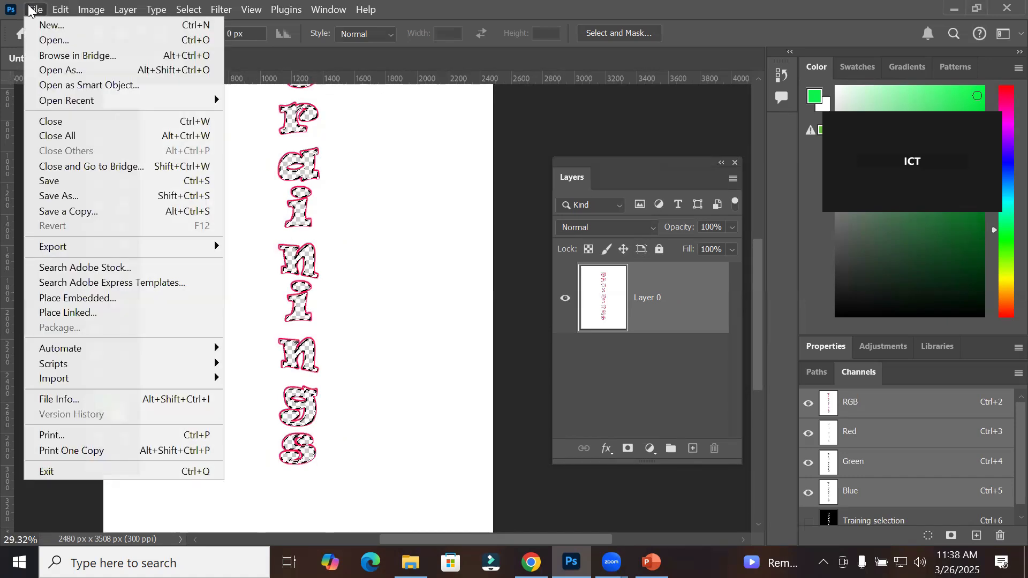
click(127, 303)
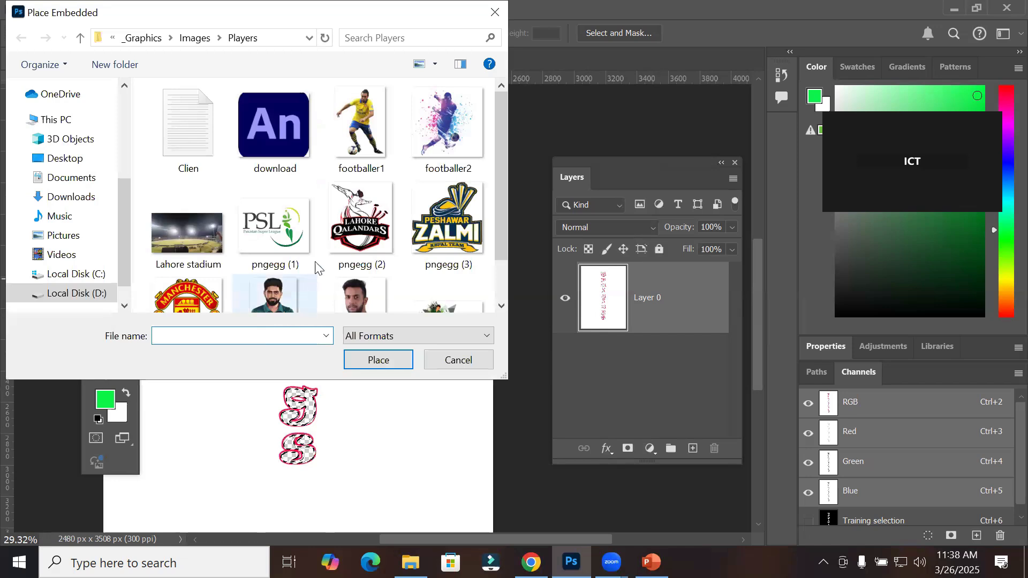
scroll(315, 257, down, 1)
click(206, 39)
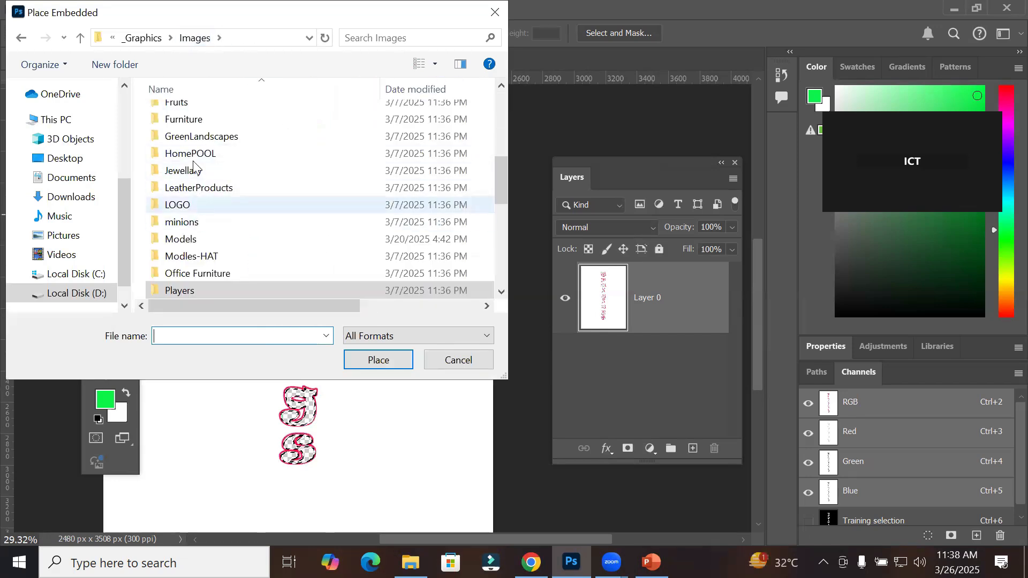
click(203, 138)
double_click(203, 138)
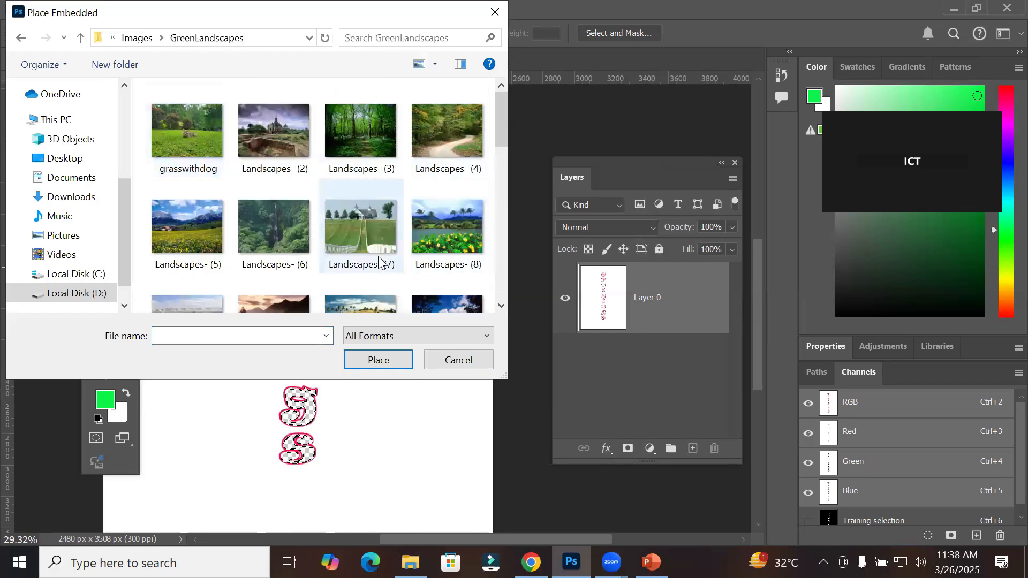
scroll(261, 229, down, 4)
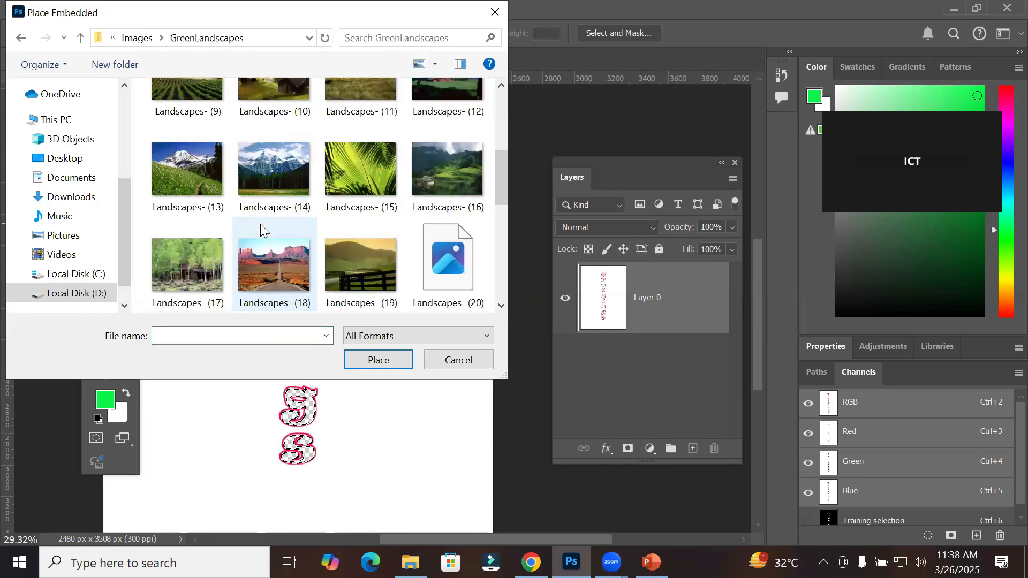
scroll(267, 241, down, 3)
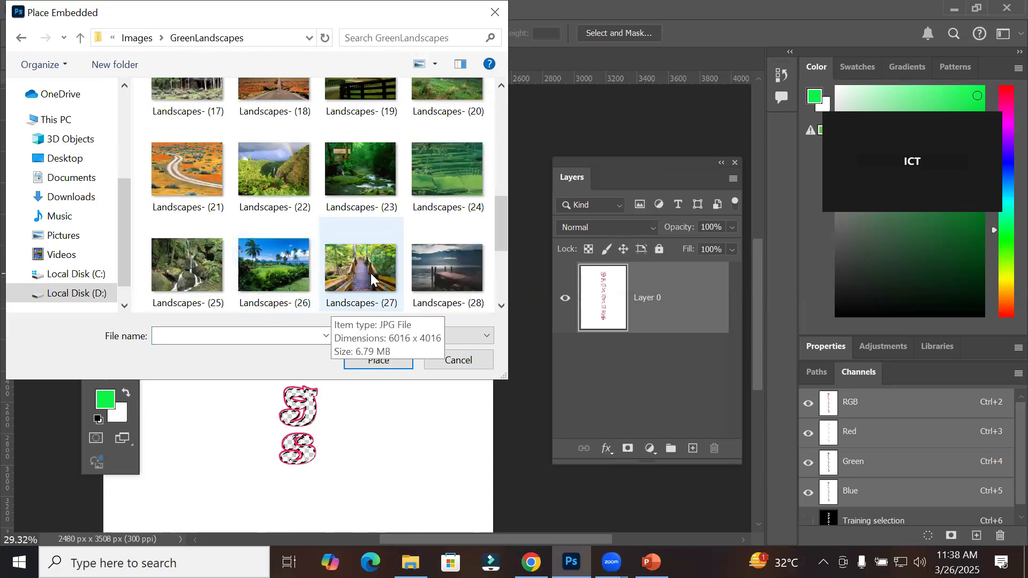
double_click(289, 270)
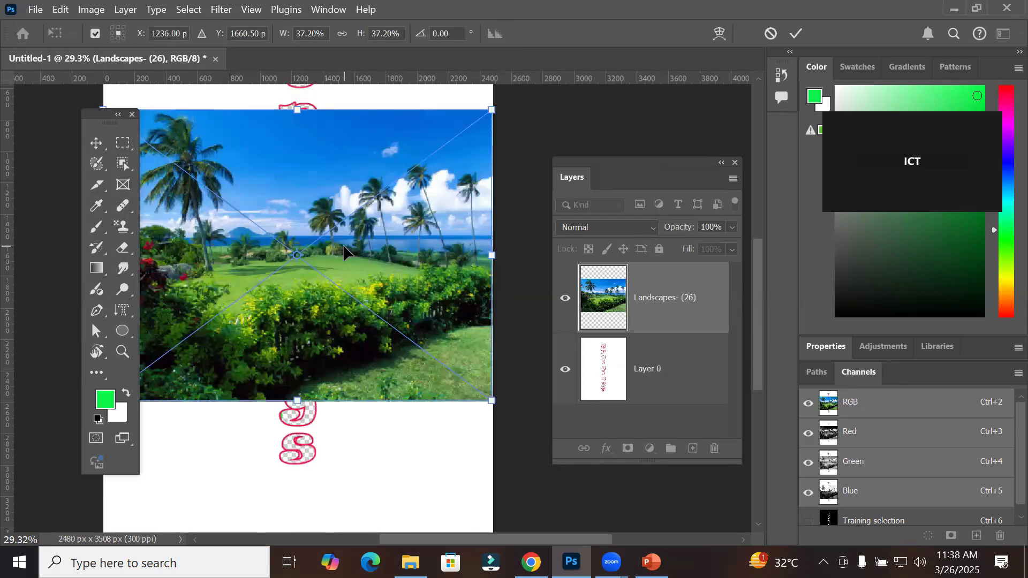
Step: Resize and reposition the placed landscape over the vertical lettering, to about 19.5% width and 53.5% height
drag(297, 397, 298, 456)
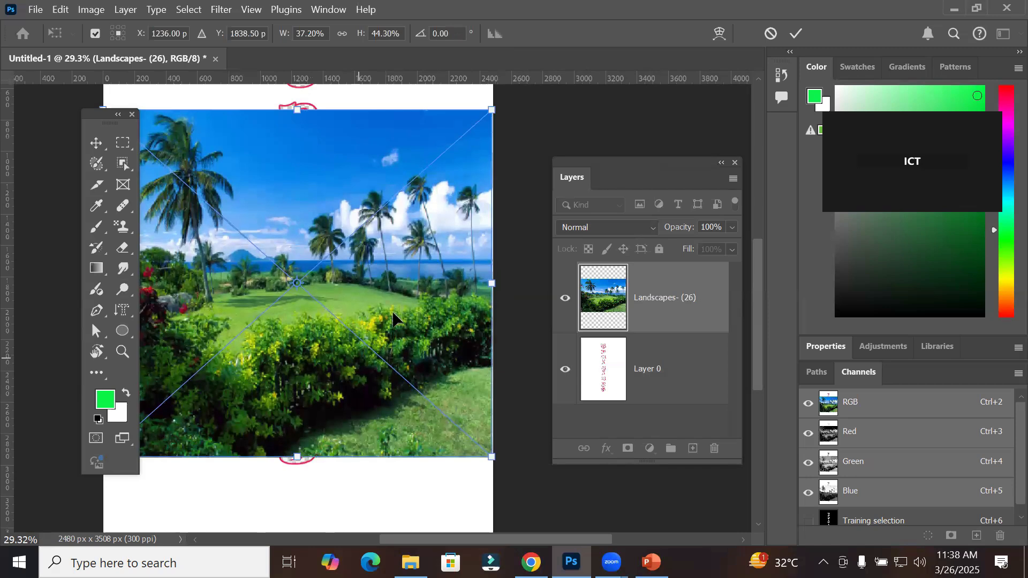
drag(491, 283, 376, 281)
drag(296, 282, 341, 280)
scroll(329, 234, down, 2)
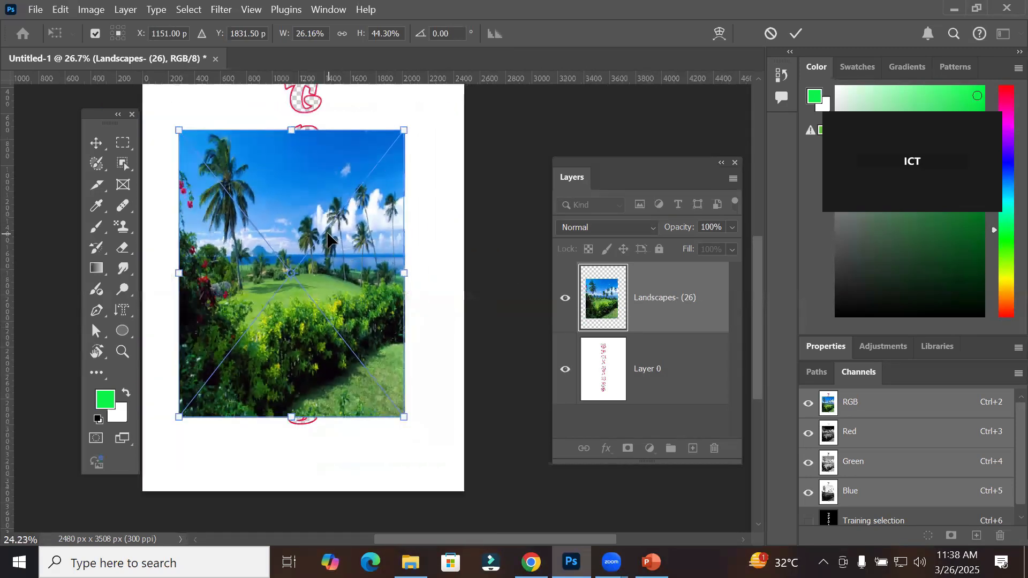
scroll(329, 236, down, 1)
drag(206, 266, 253, 267)
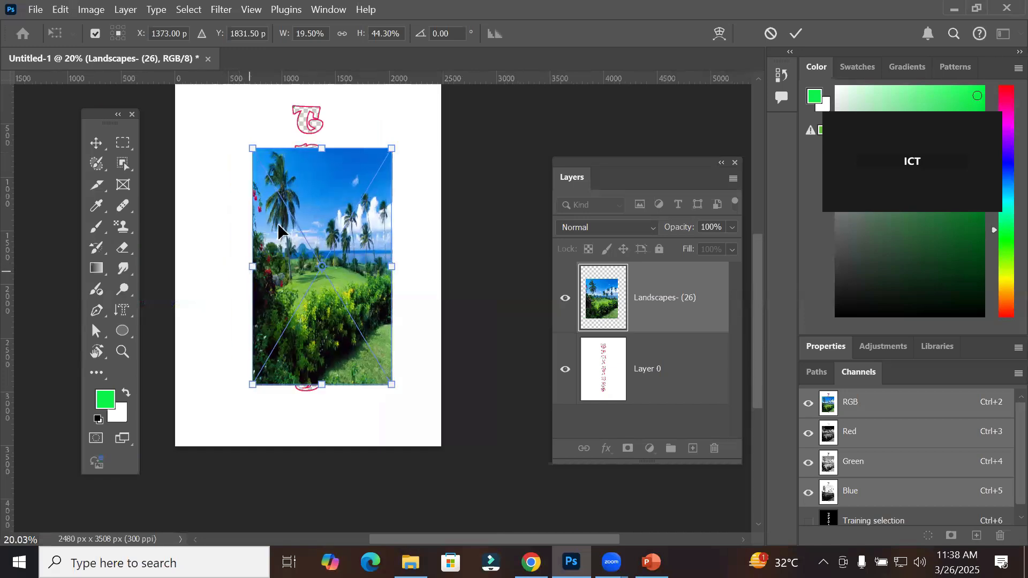
drag(321, 148, 321, 98)
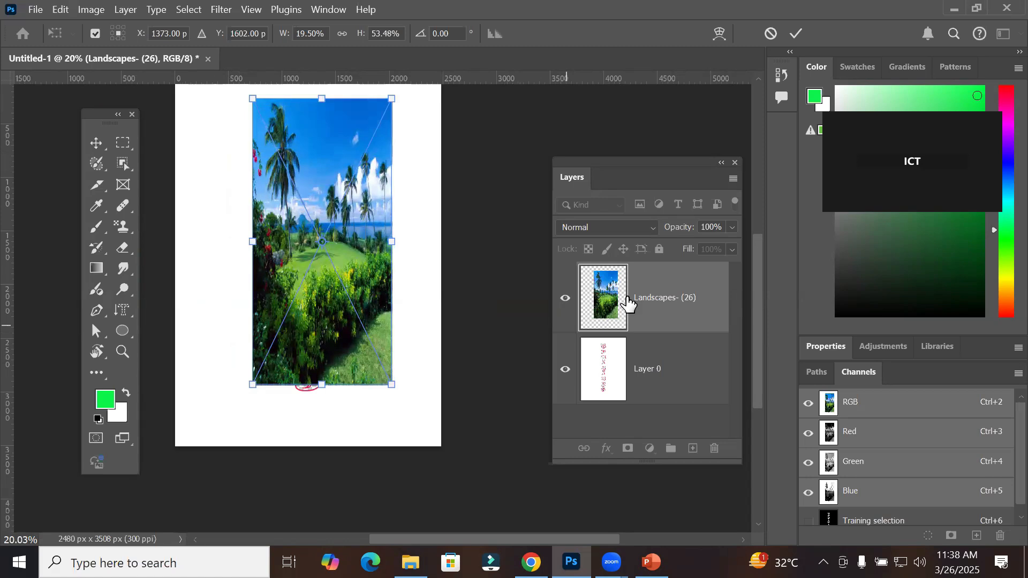
Step: Try clipping the landscape image to Layer 0, examine the letter cut-outs up close, and release the clipping mask
drag(676, 329, 678, 327)
alt+click(678, 327)
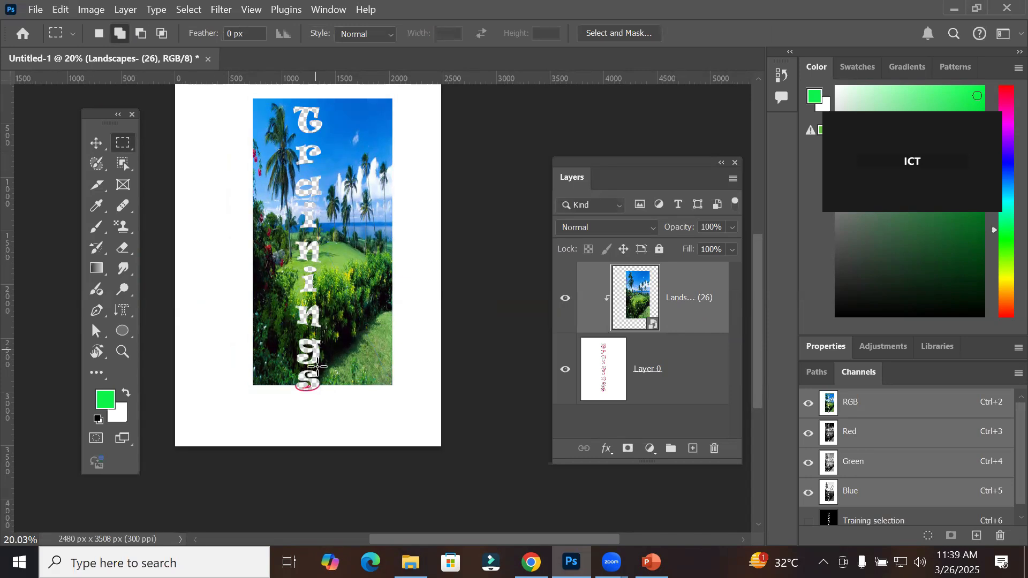
scroll(318, 364, up, 5)
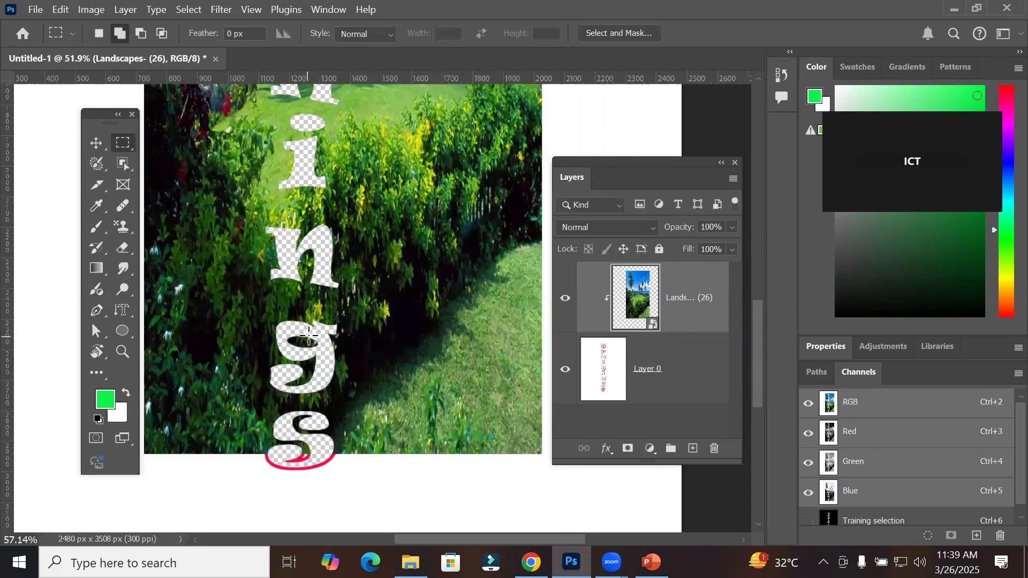
scroll(310, 334, up, 5)
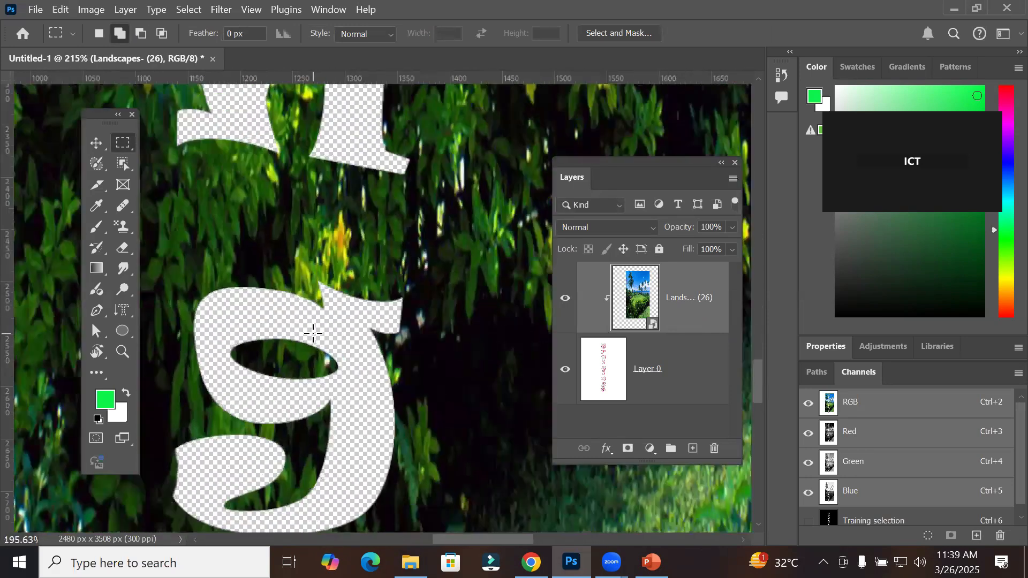
scroll(316, 331, down, 3)
scroll(315, 330, down, 8)
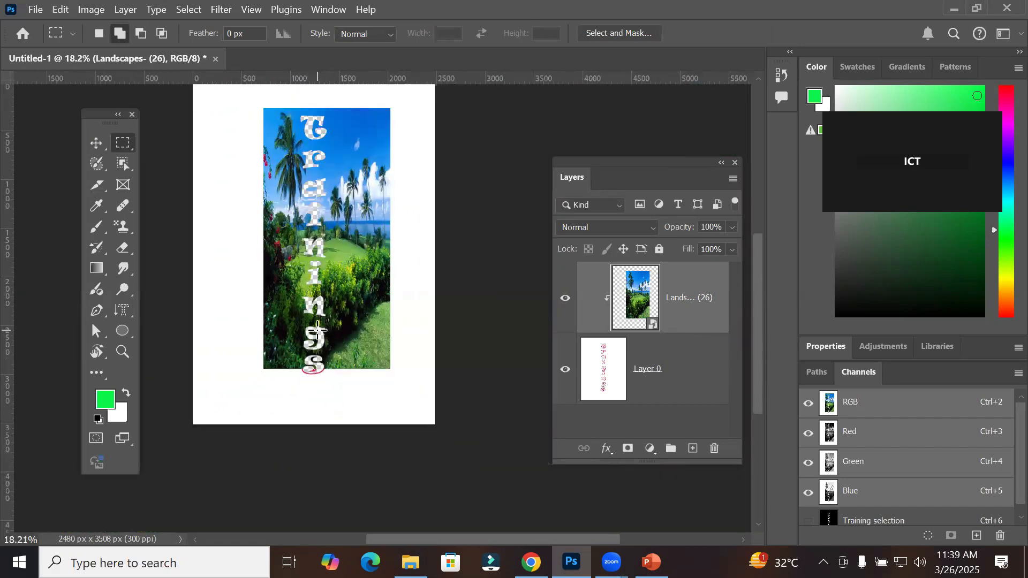
alt+click(665, 333)
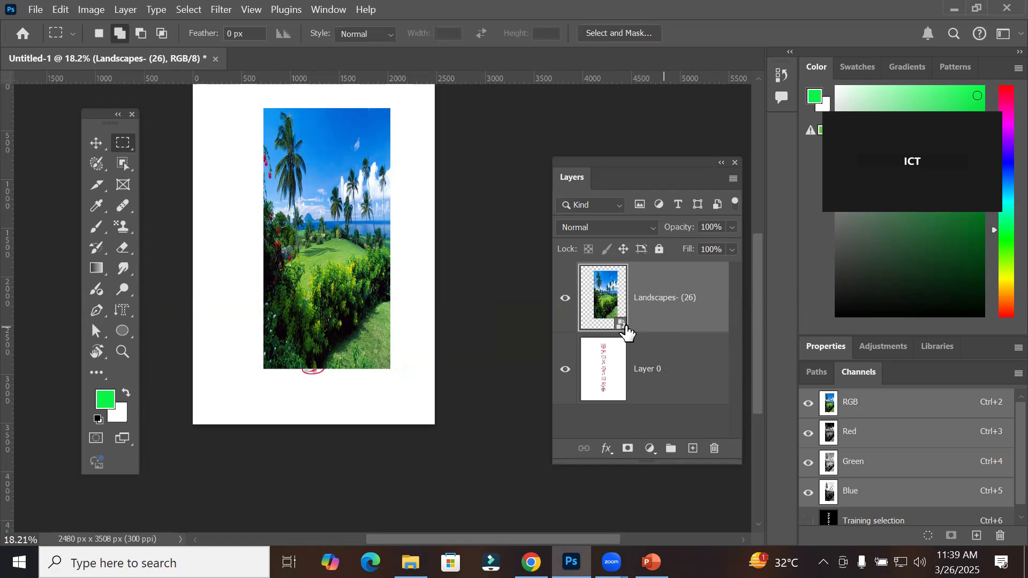
Step: Rasterize the "Landscapes- (26)" layer and clip it to Layer 0 with a clipping mask
right_click(650, 302)
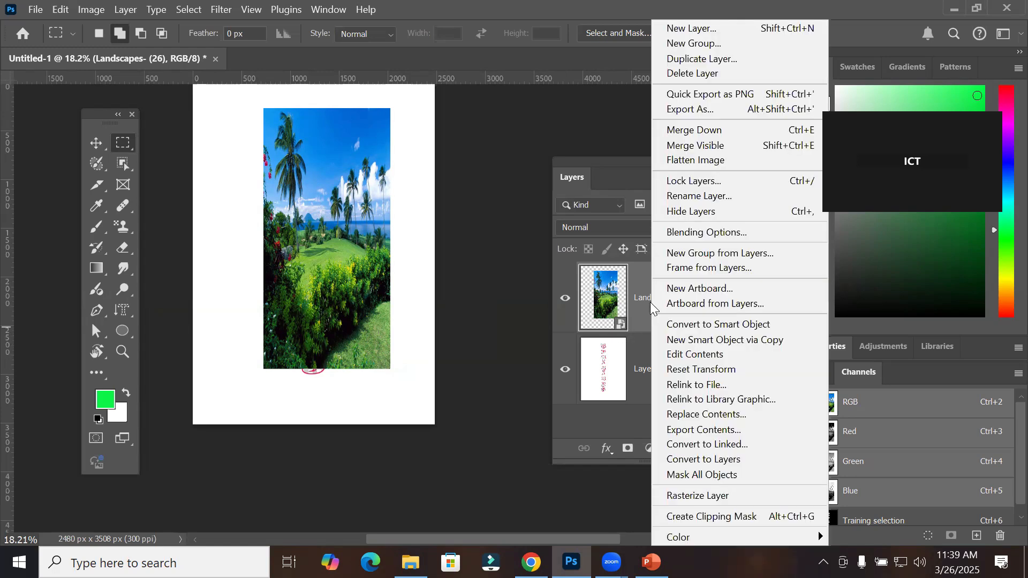
click(717, 497)
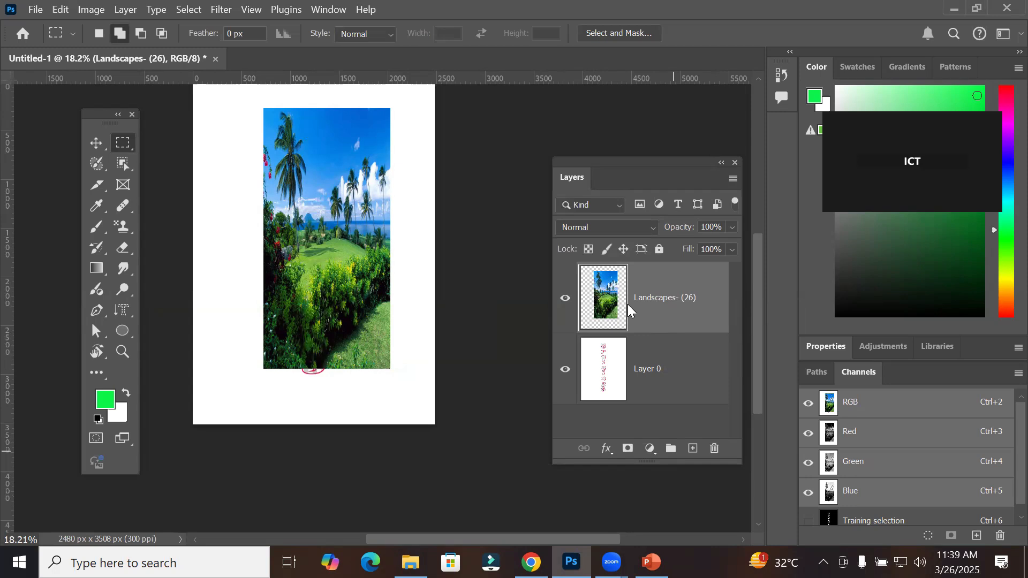
right_click(644, 305)
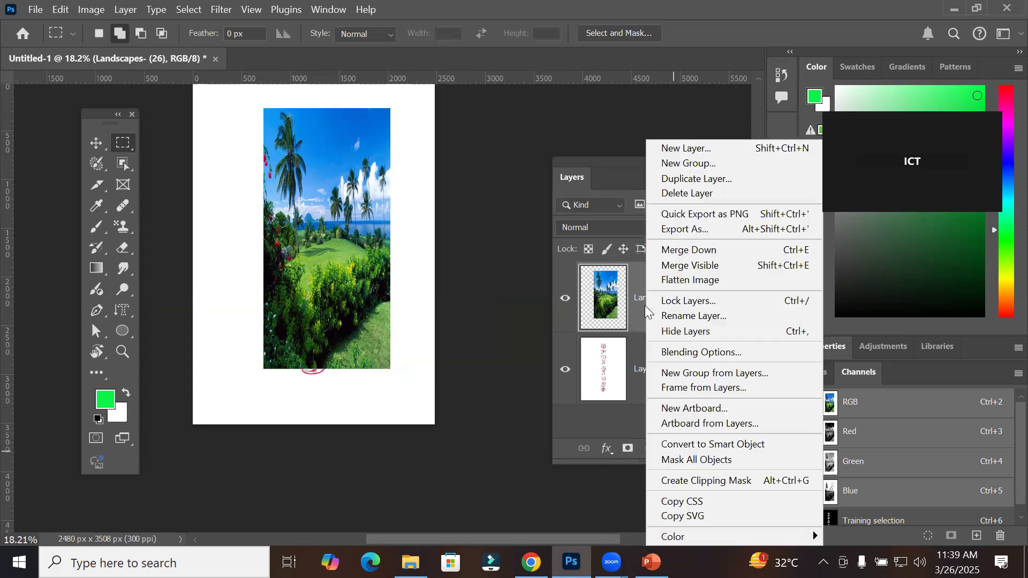
click(726, 485)
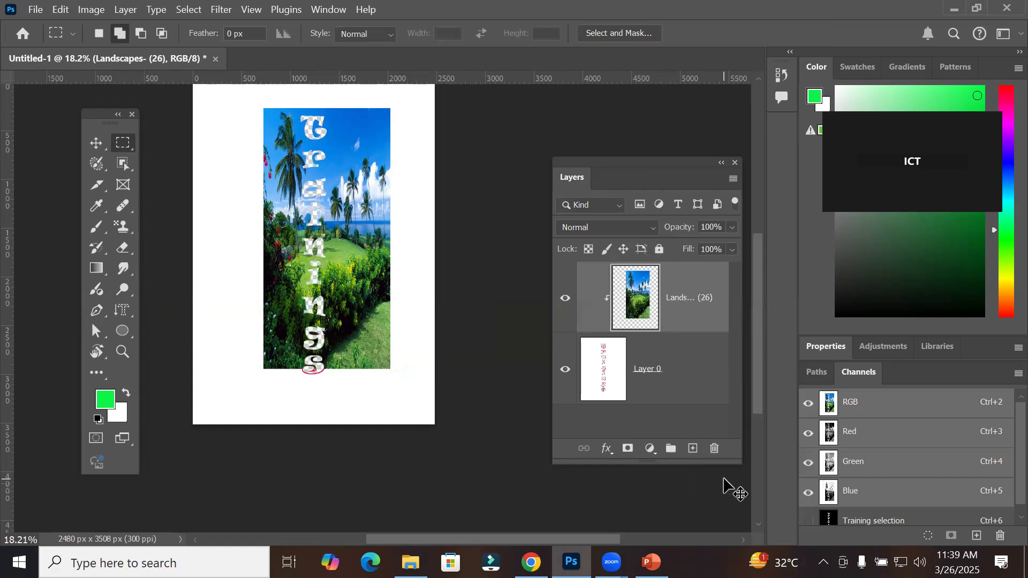
Step: Undo the last clipping mask and hide the "Landscapes- (26)" layer, making Layer 0 active
key(ctrl+z)
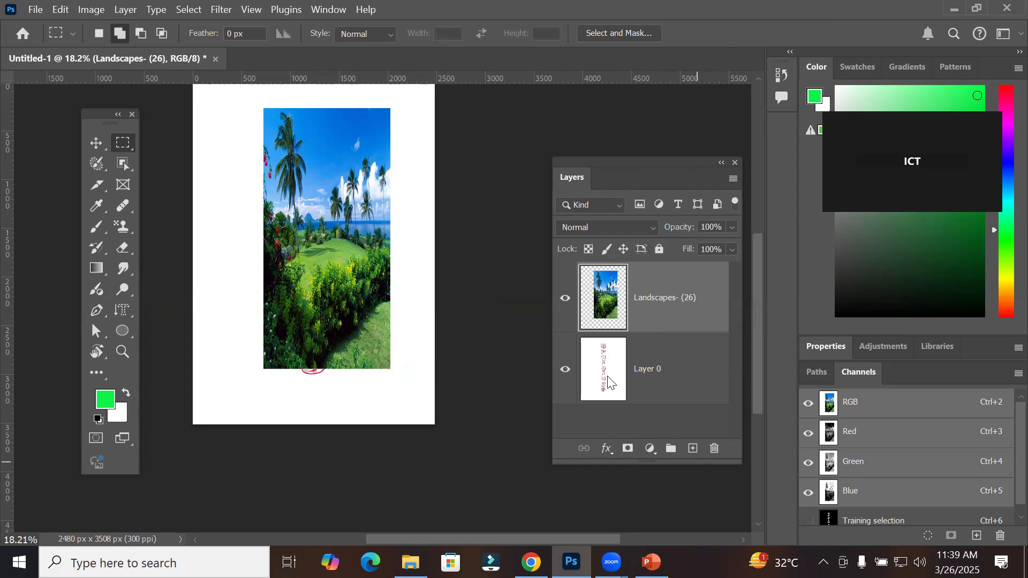
click(565, 297)
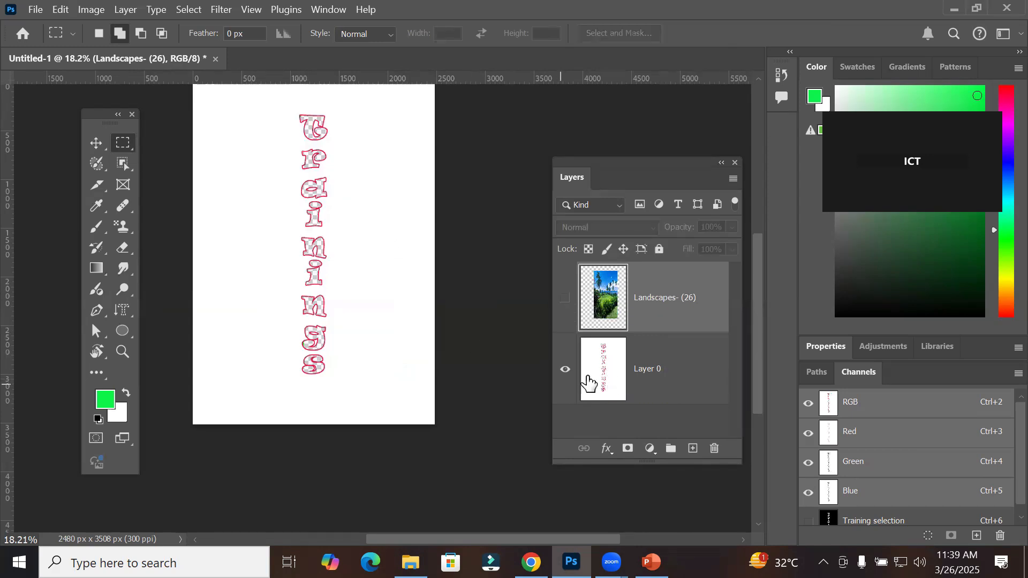
click(605, 379)
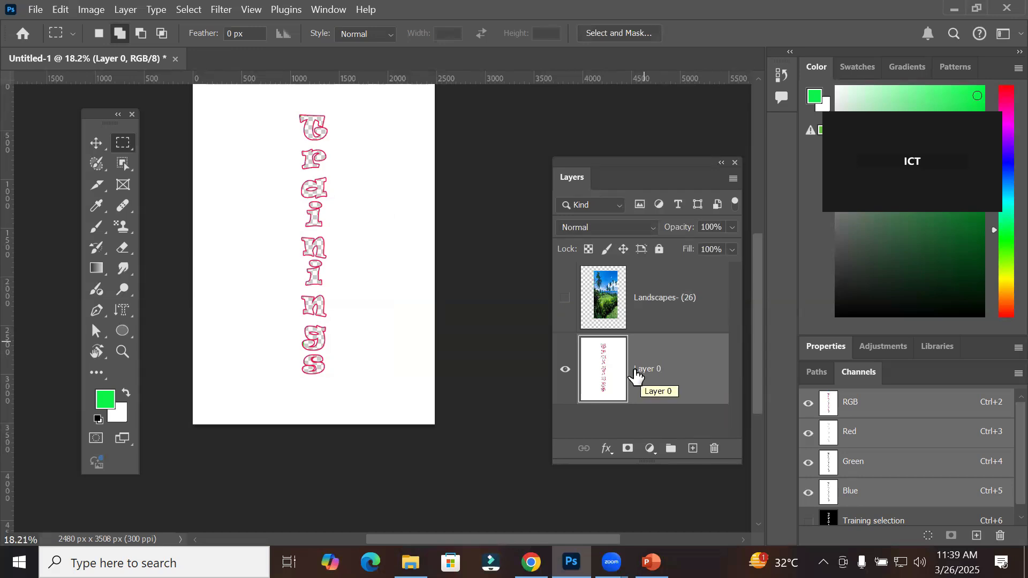
Step: Collapse the docked panels to icons and load the "Training selection" channel as a selection around the letters
scroll(335, 337, up, 5)
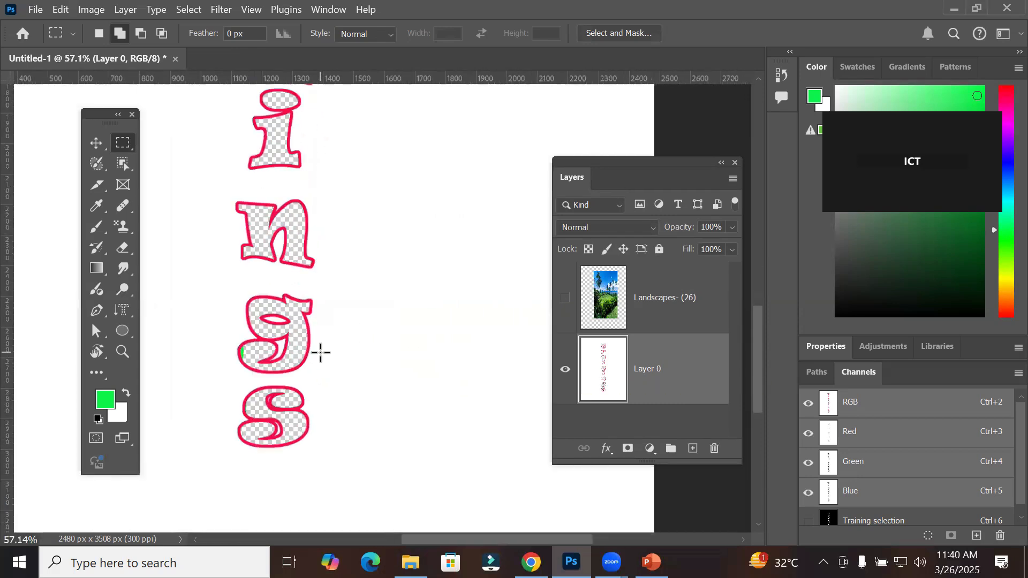
scroll(320, 352, up, 2)
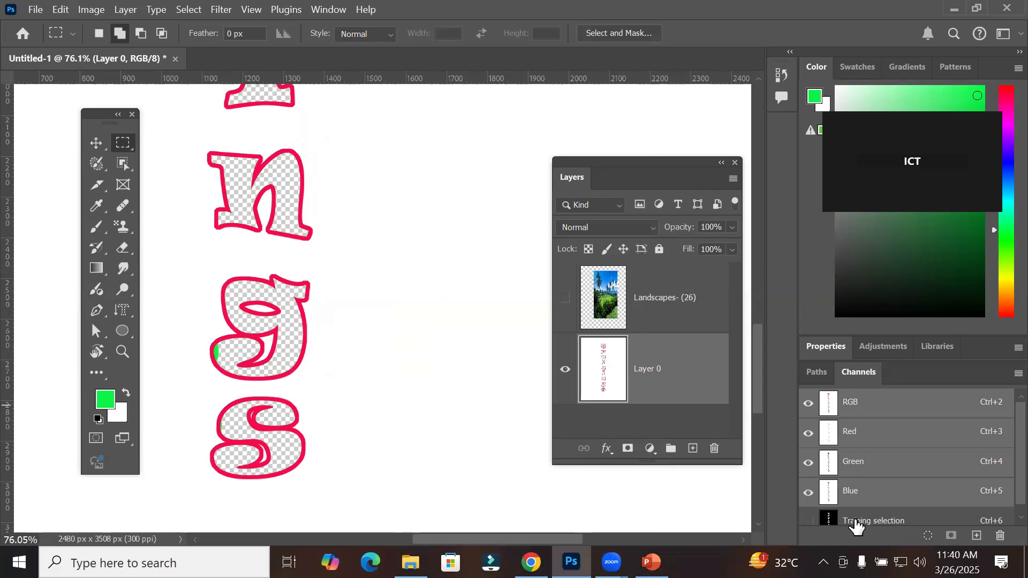
right_click(814, 361)
click(856, 410)
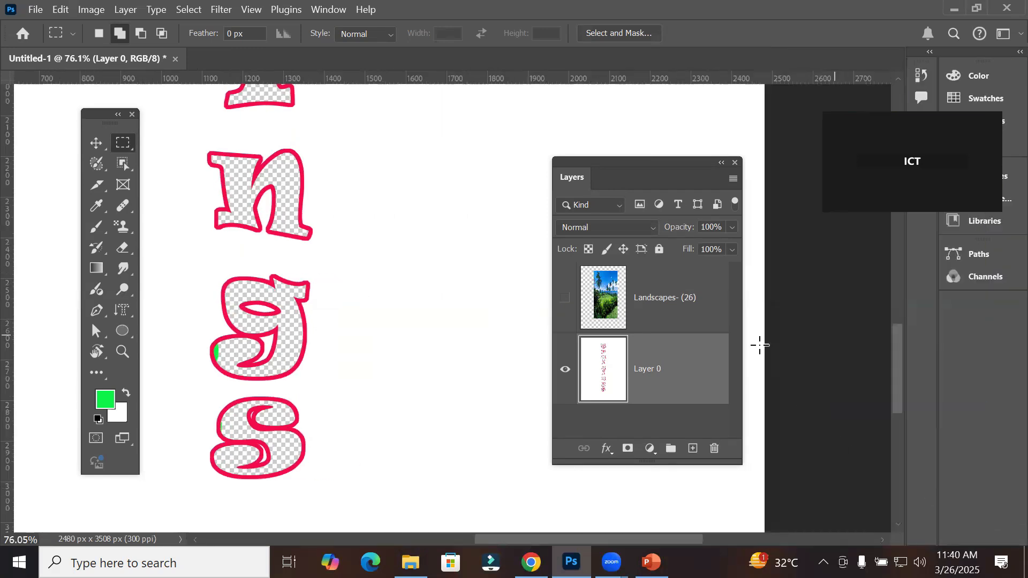
click(983, 274)
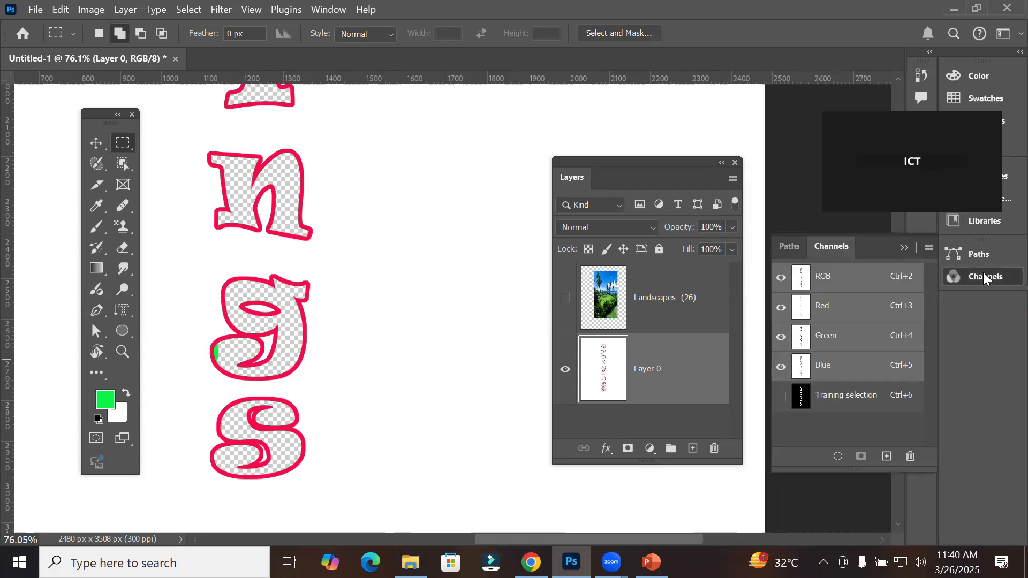
ctrl+click(844, 396)
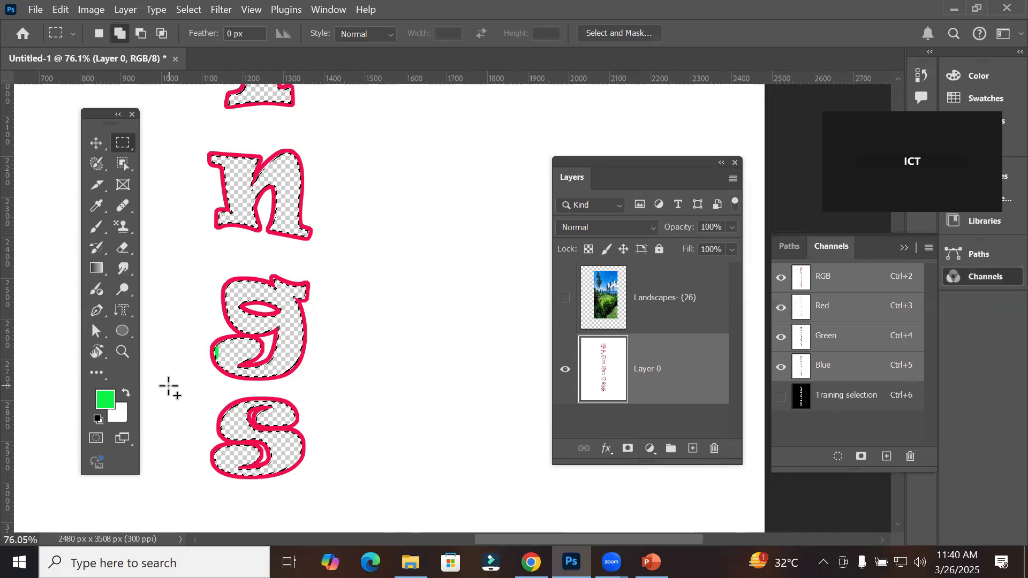
Step: Fill the selected letters on Layer 0 with the green pattern from the Grass group, in Normal mode at 100% opacity
right_click(287, 314)
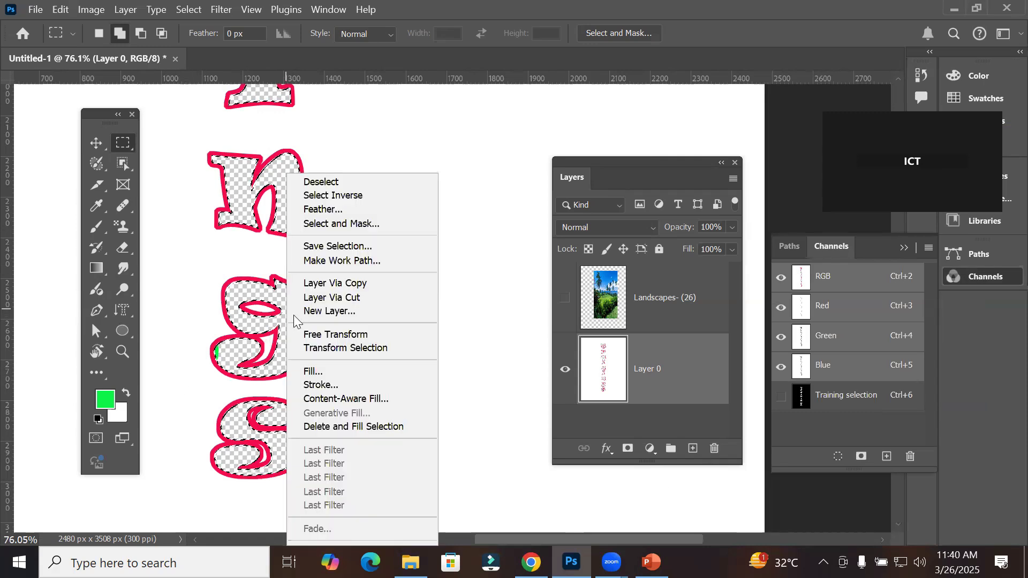
click(327, 377)
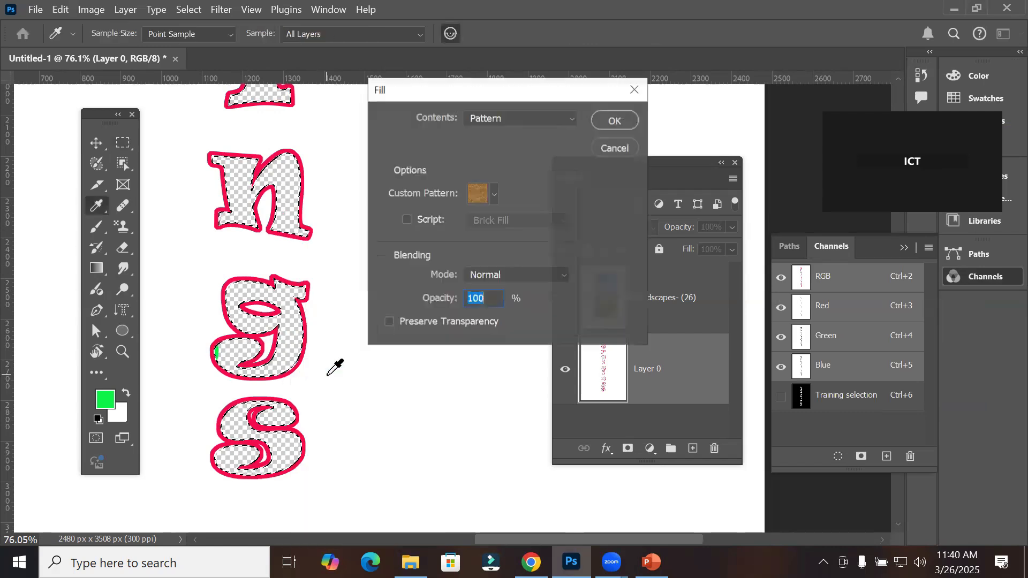
click(480, 196)
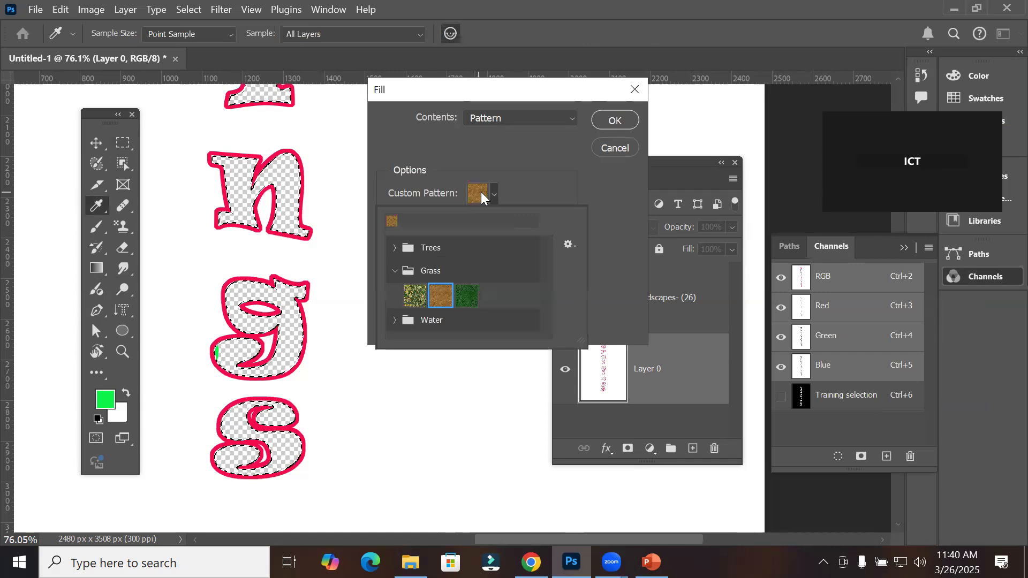
click(465, 298)
click(613, 120)
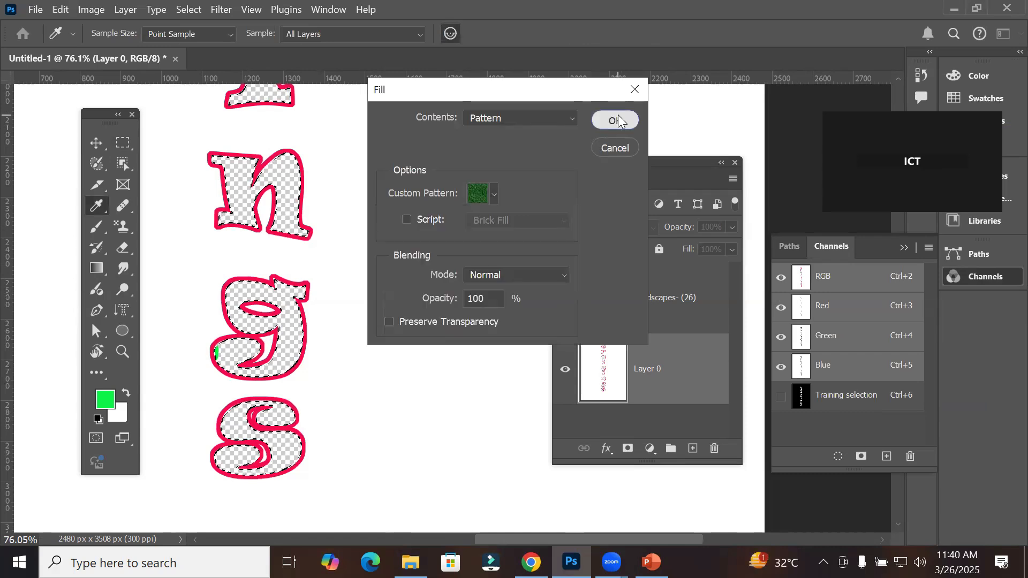
click(611, 117)
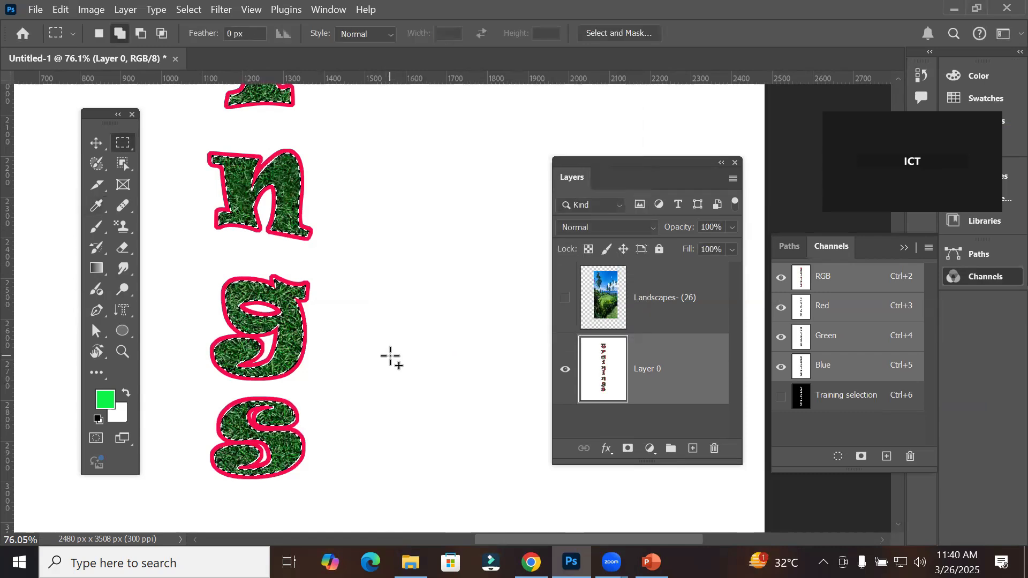
Step: Expand the lettering selection by 20 pixels
right_click(285, 339)
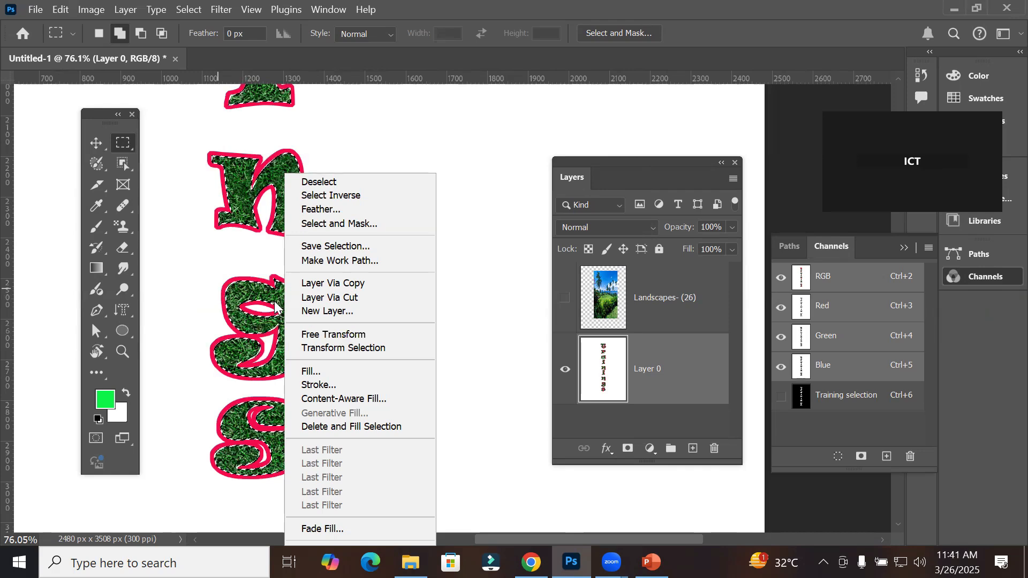
click(253, 300)
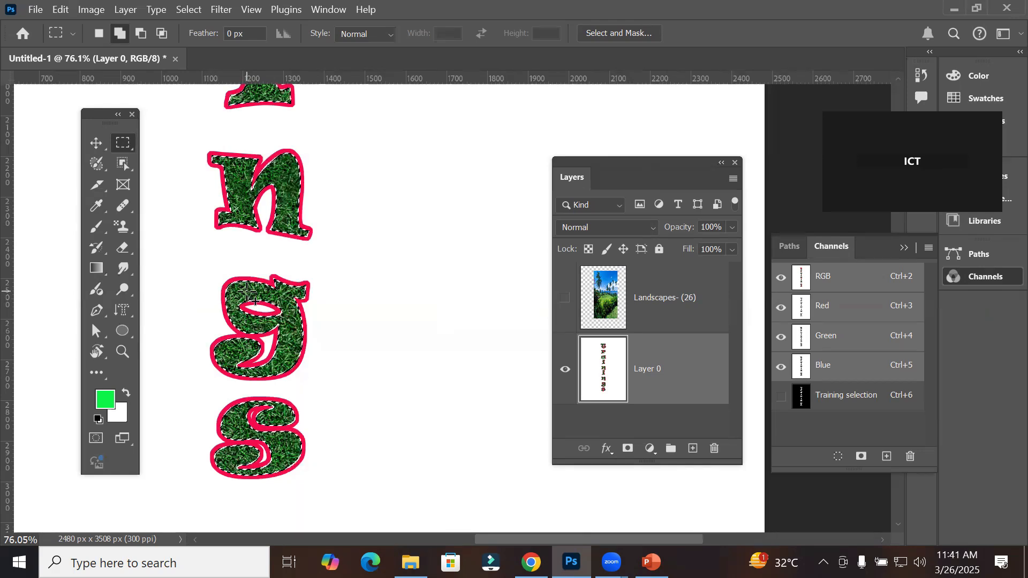
click(192, 11)
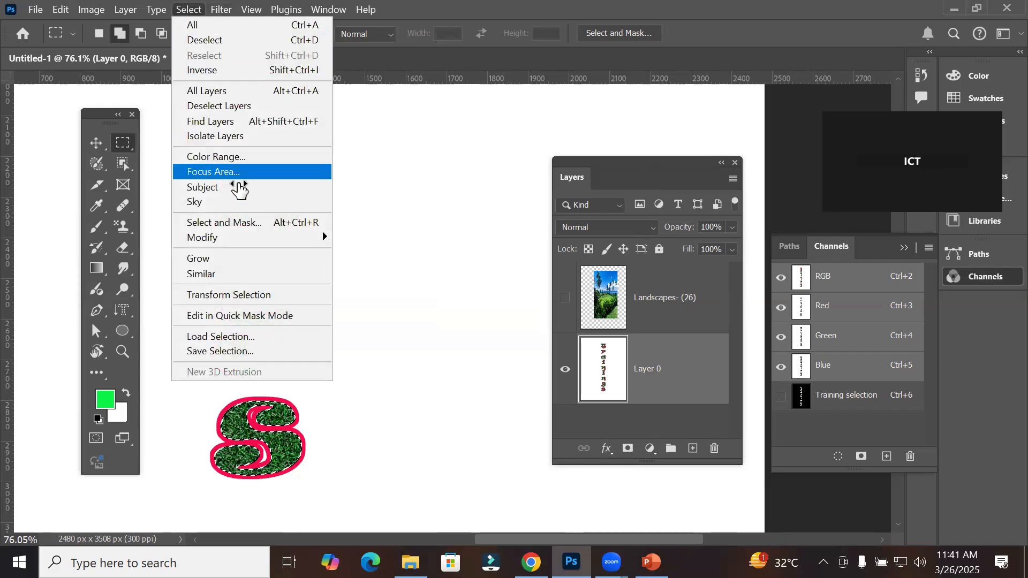
mouse_move(261, 241)
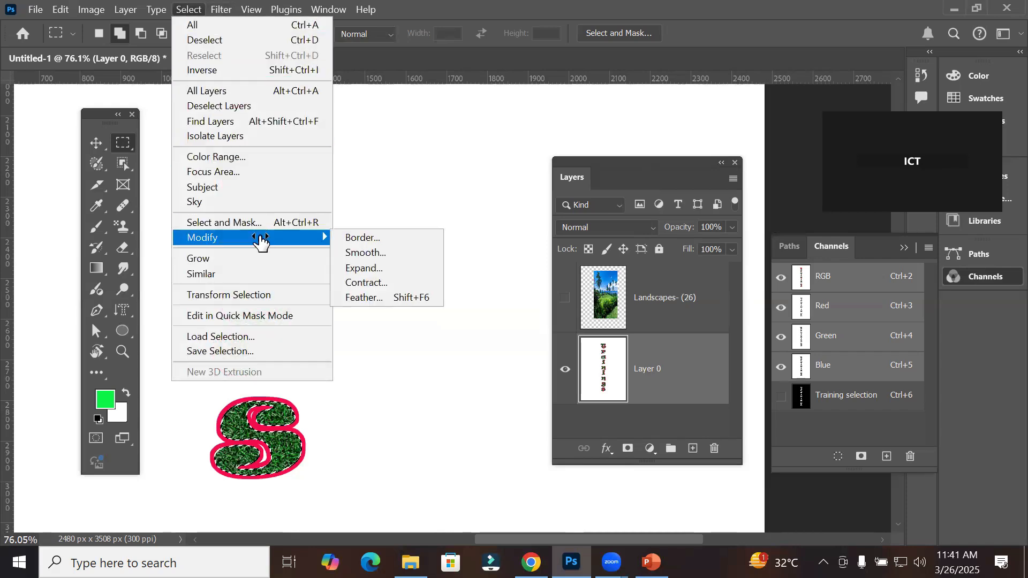
click(382, 273)
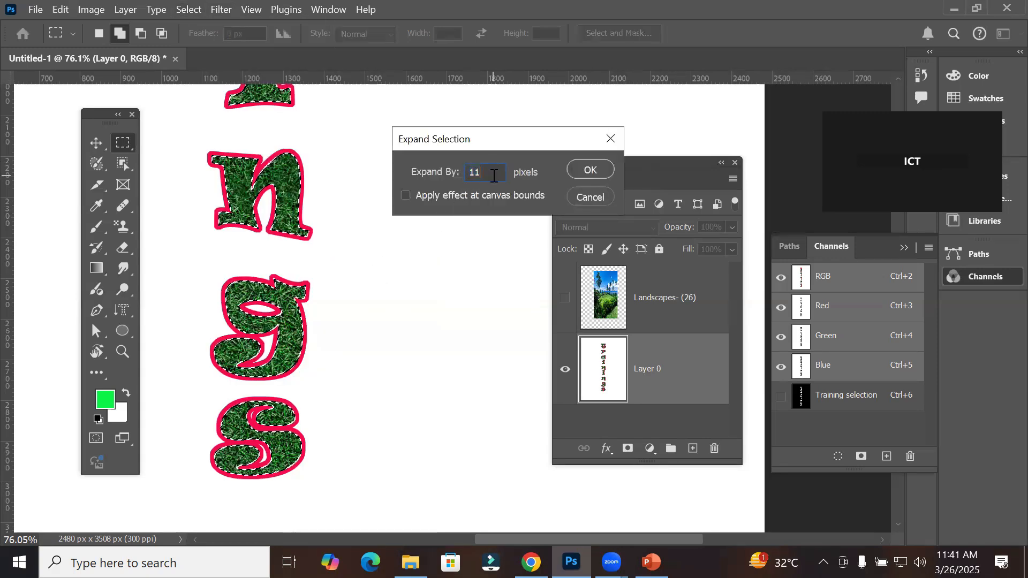
text(29)
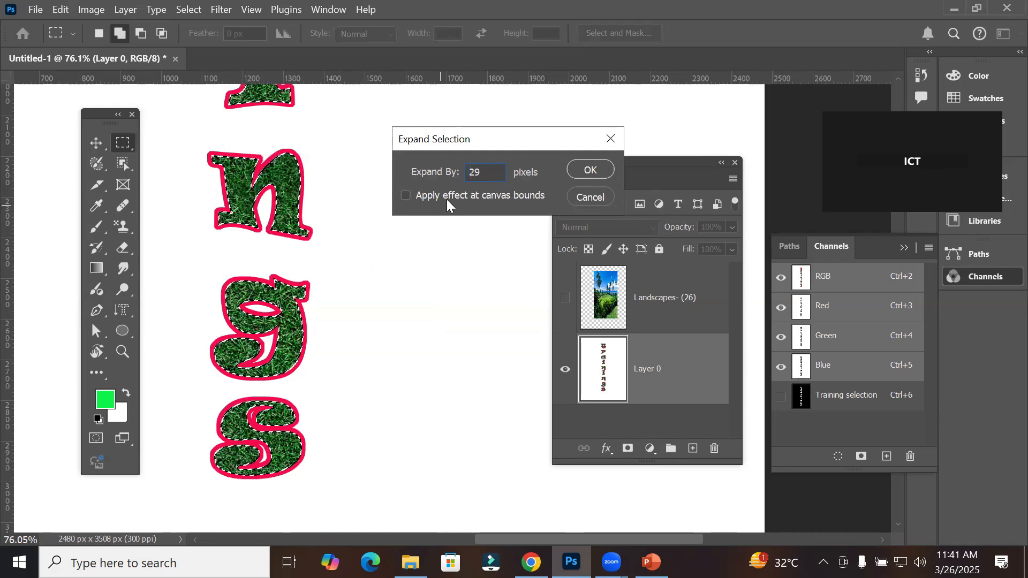
text(9)
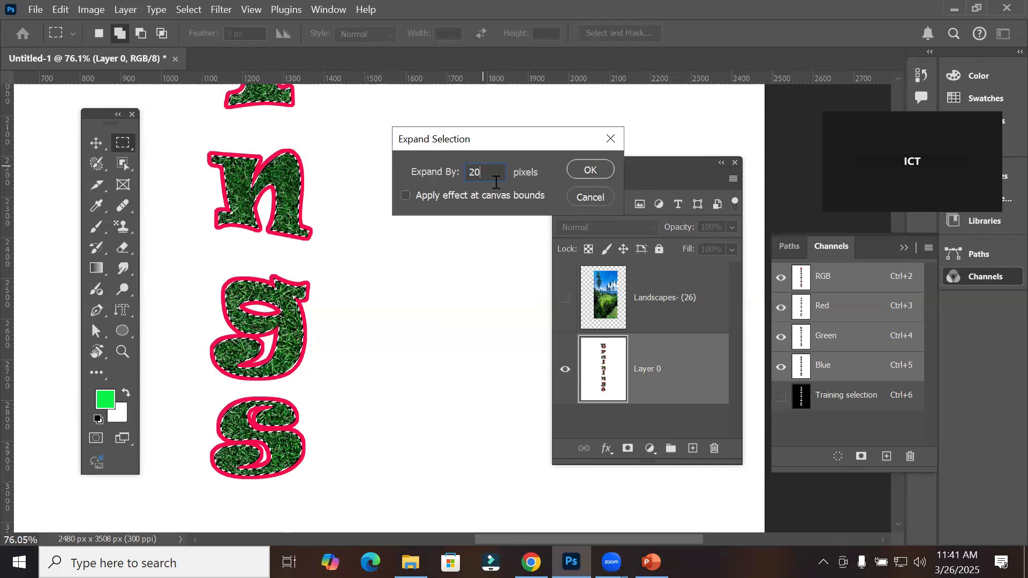
click(586, 169)
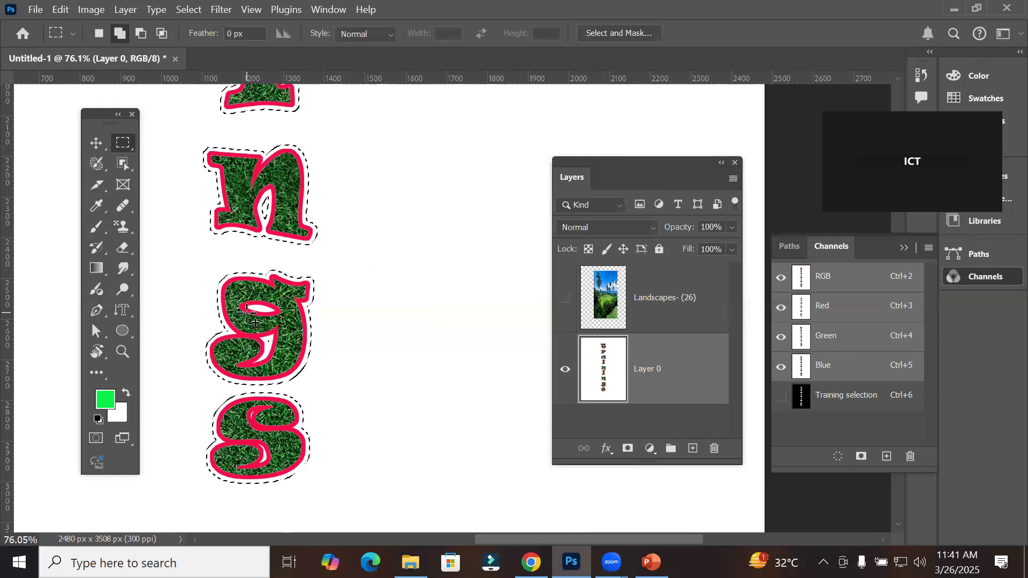
Step: Show the "Landscapes- (26)" layer again and clip it to Layer 0 with a clipping mask
scroll(252, 317, down, 5)
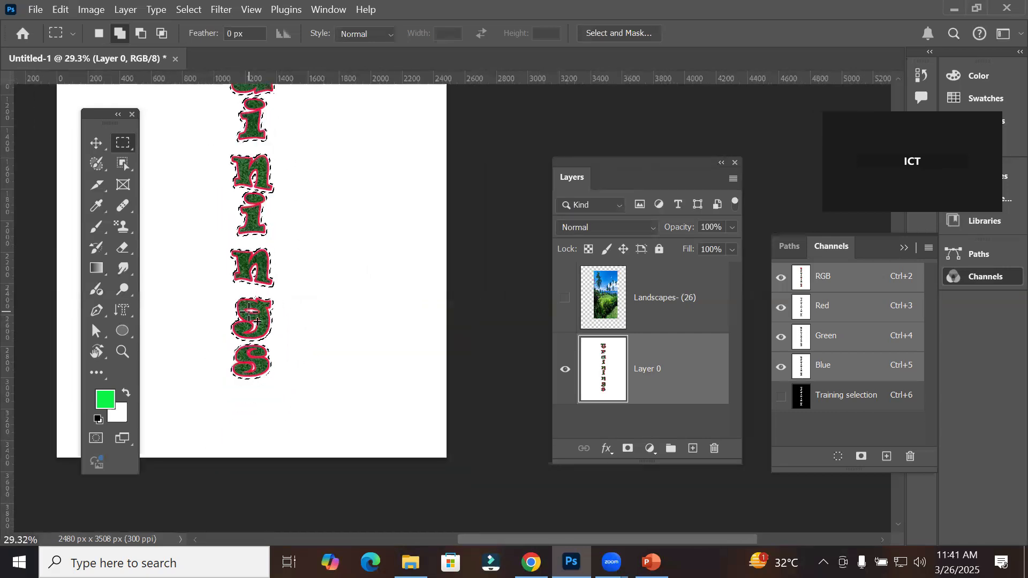
scroll(236, 251, up, 5)
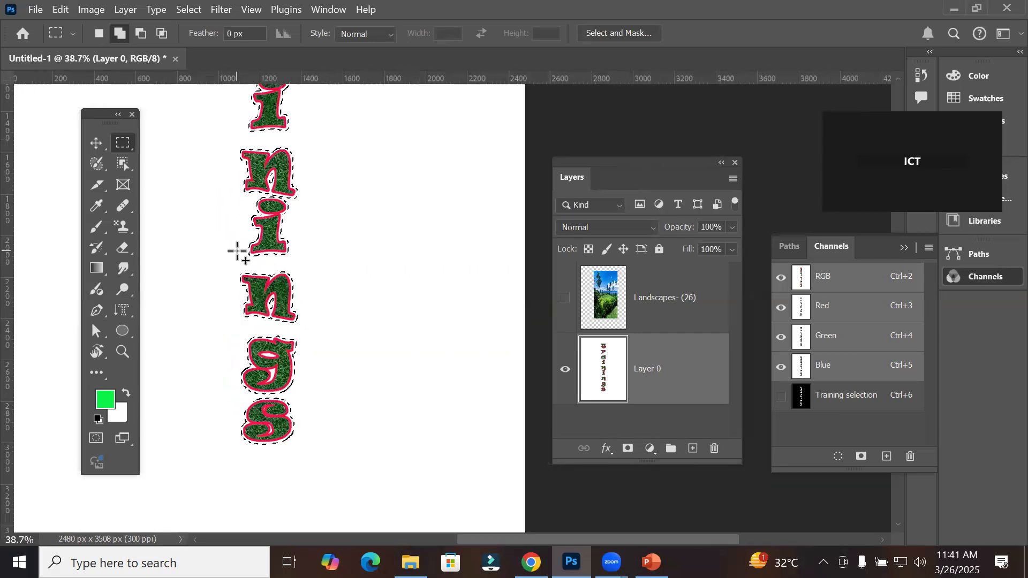
right_click(266, 317)
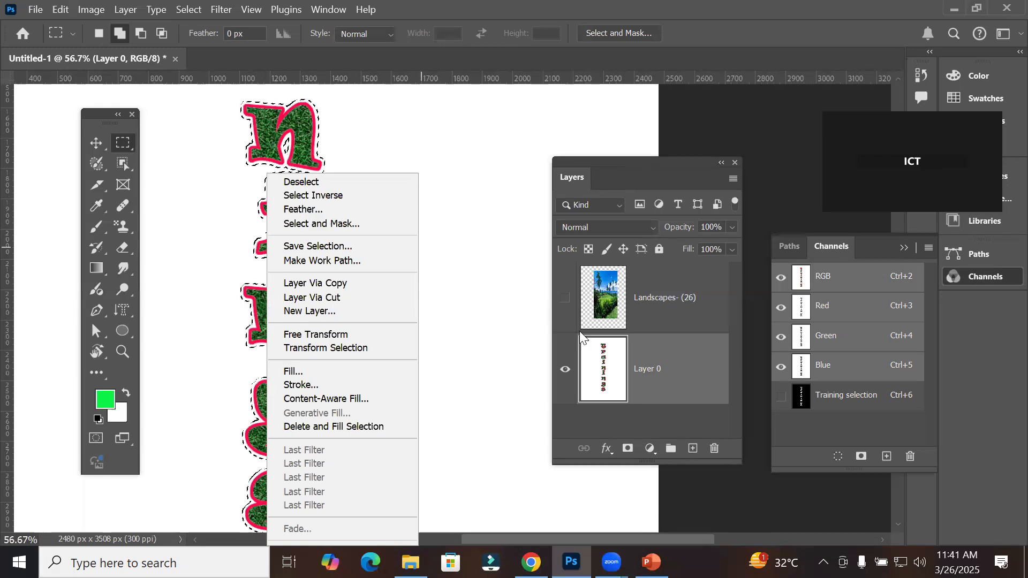
click(622, 357)
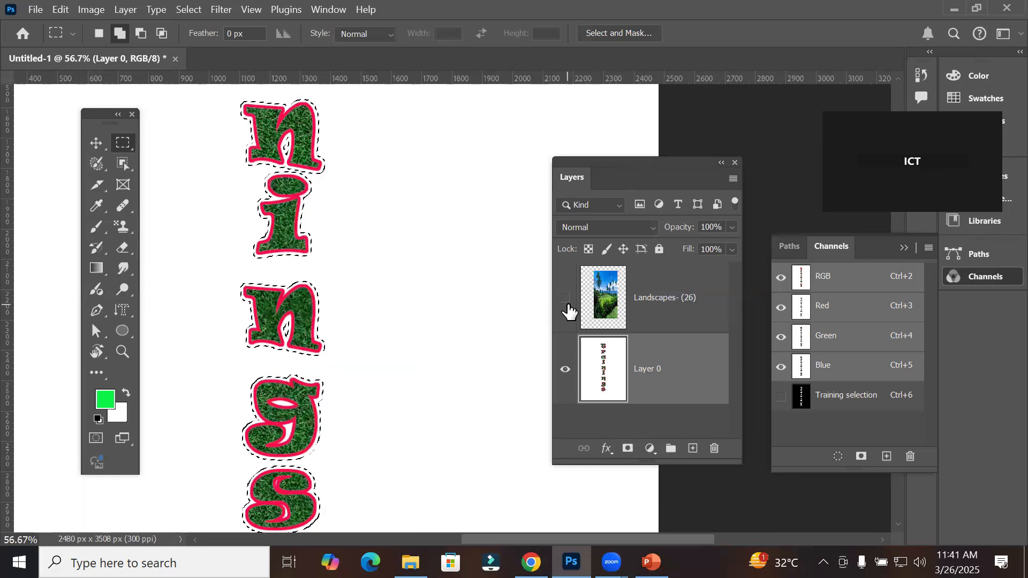
click(567, 300)
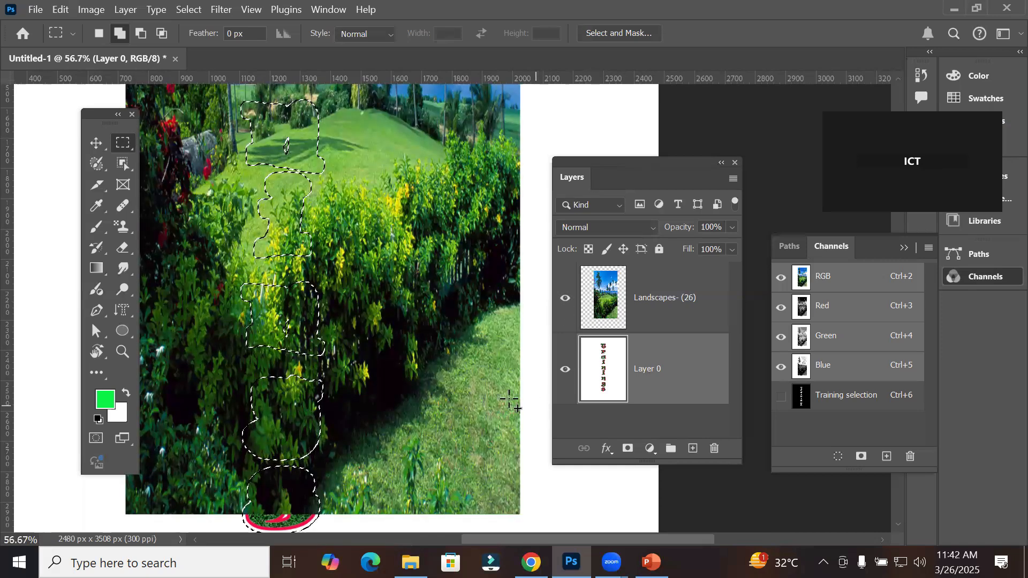
scroll(431, 399, down, 2)
scroll(431, 398, down, 3)
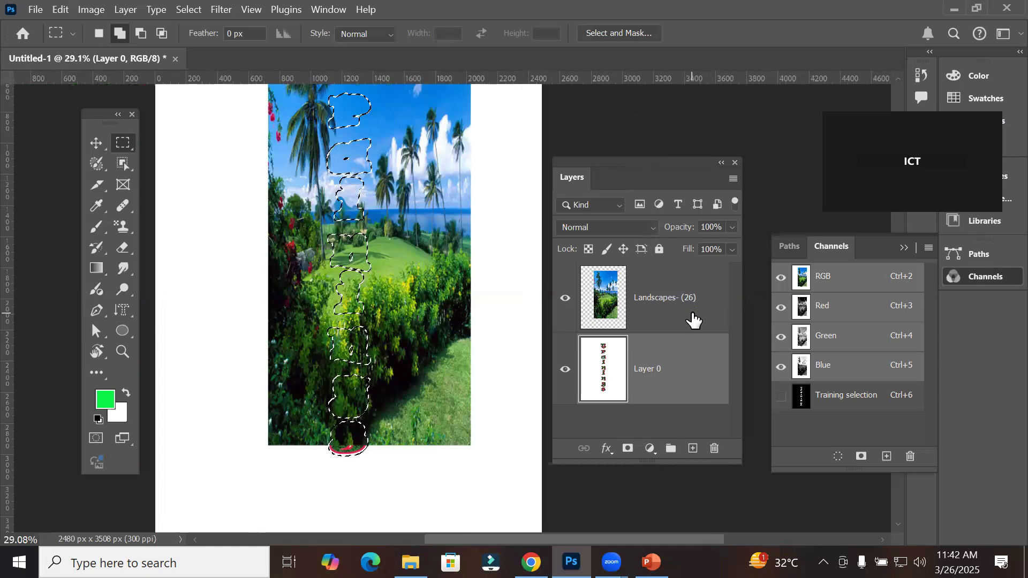
alt+click(682, 334)
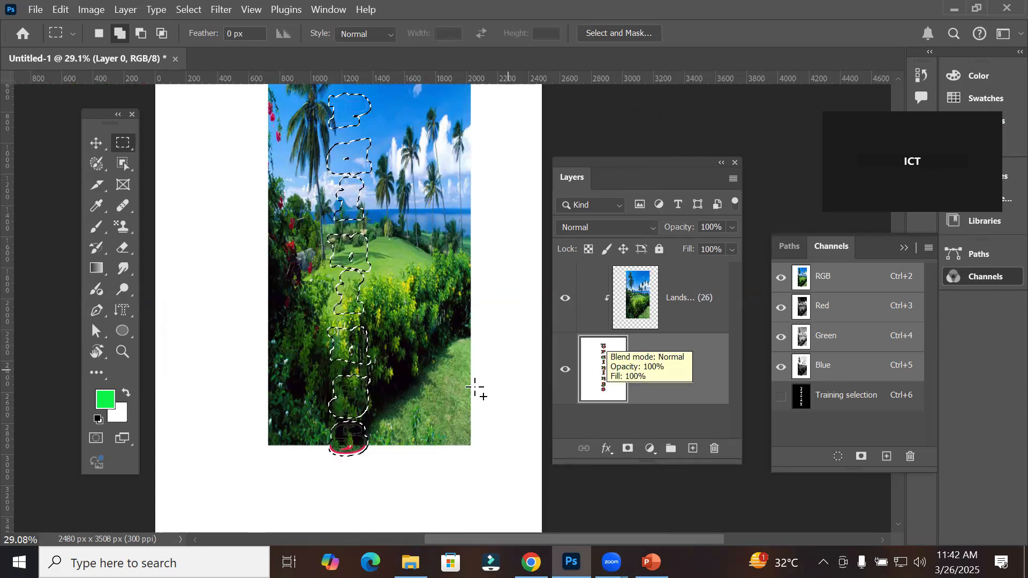
alt+scroll(386, 380, down, 1)
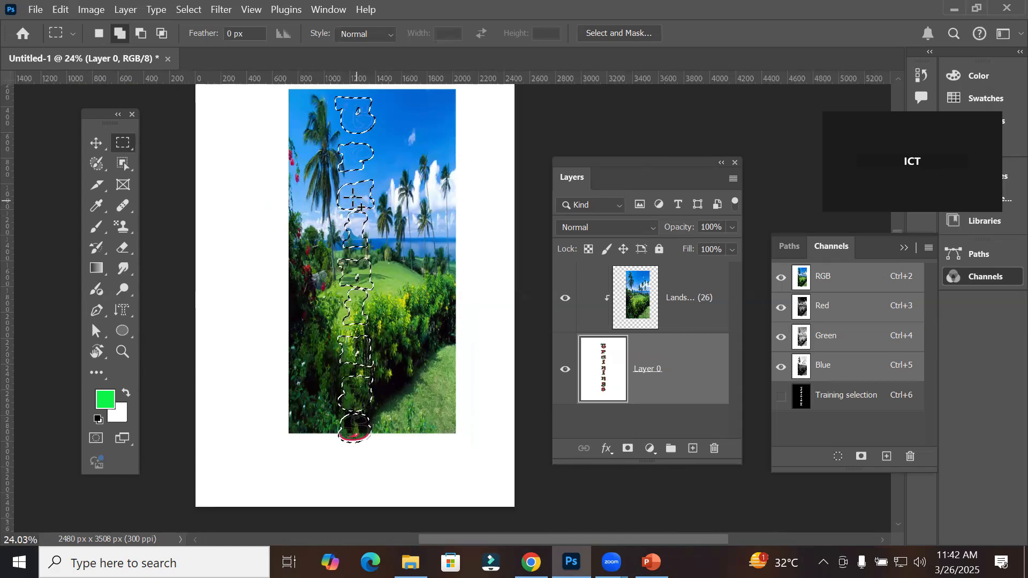
Step: Copy the selected lettering from Layer 0 and paste it as a new layer
click(60, 11)
click(110, 110)
click(62, 11)
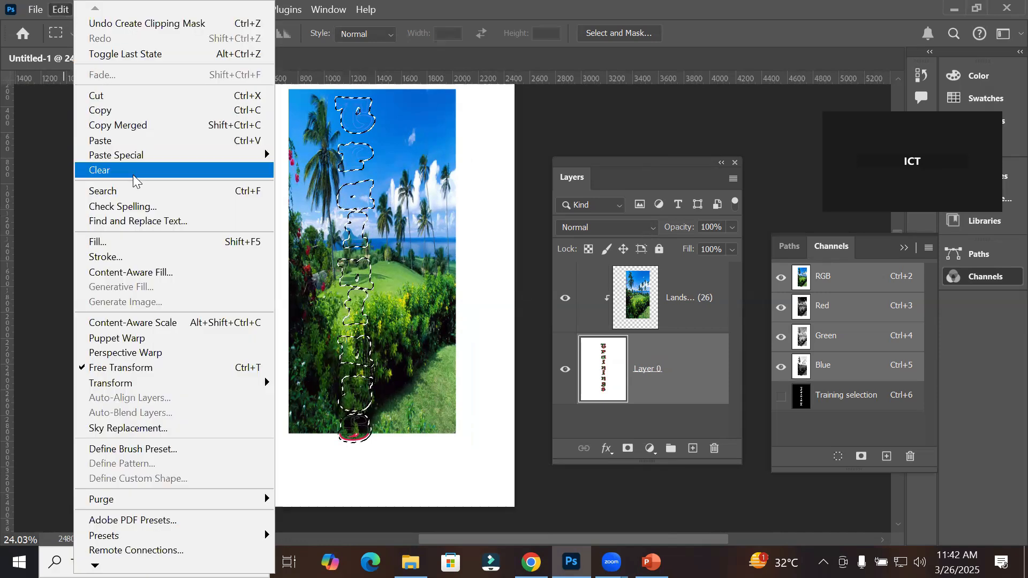
click(141, 141)
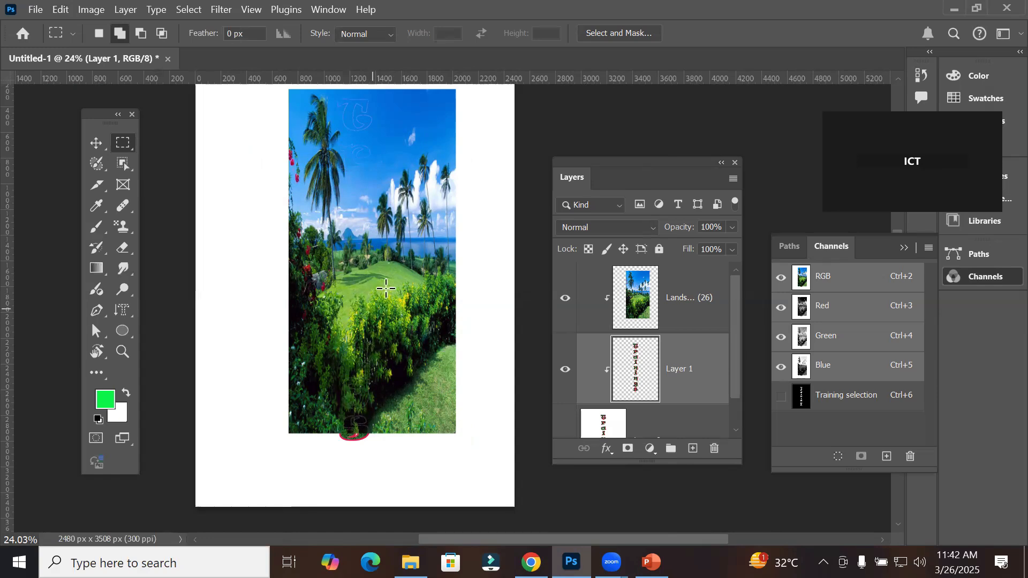
Step: Move the landscape image to the lower-left corner of the canvas and the pasted lettering to the right of the original
click(95, 145)
drag(343, 217, 282, 377)
drag(373, 185, 447, 202)
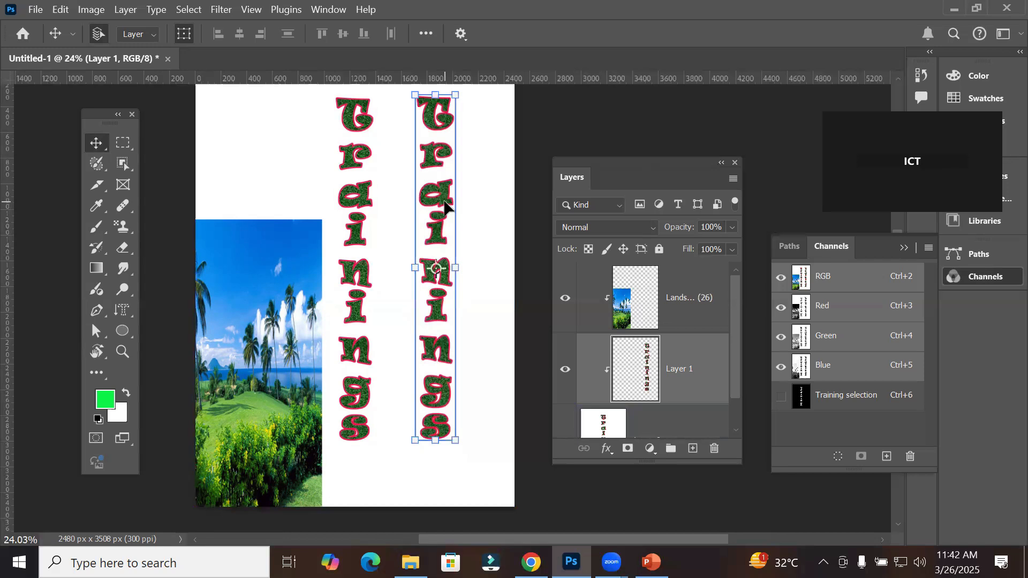
Step: Convert the pasted lettering layer, Layer 1, to a smart object
right_click(637, 369)
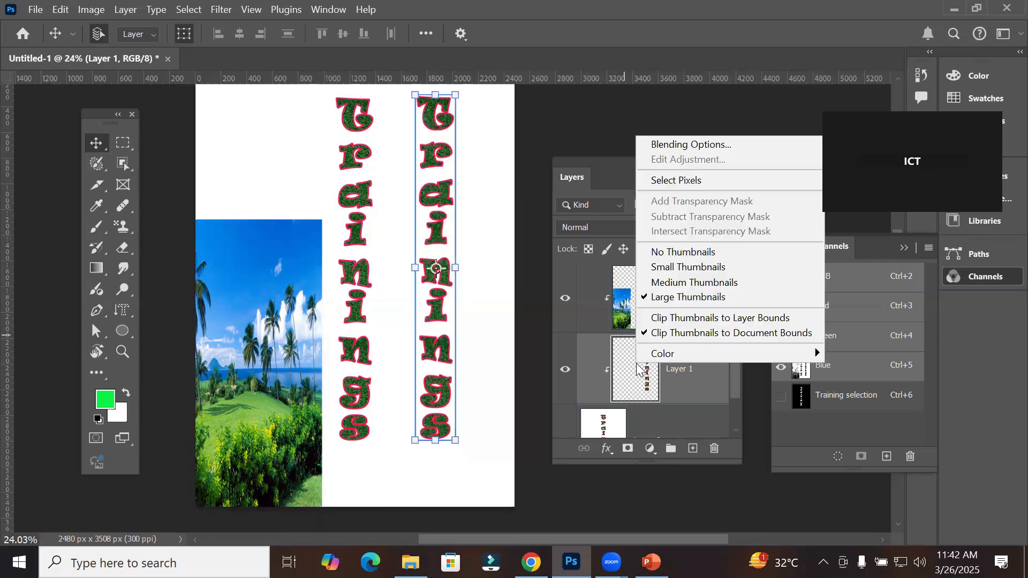
right_click(703, 390)
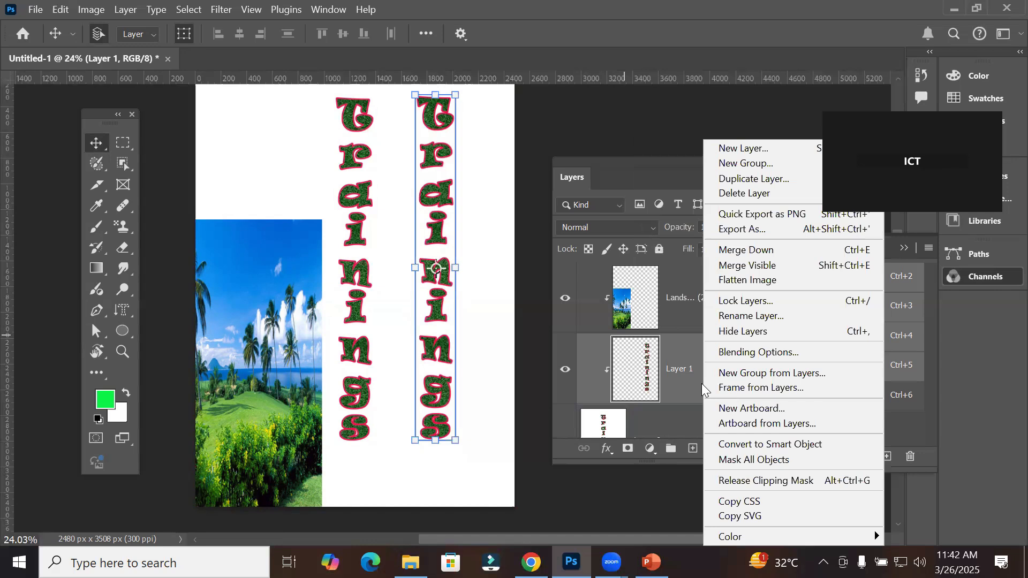
click(751, 445)
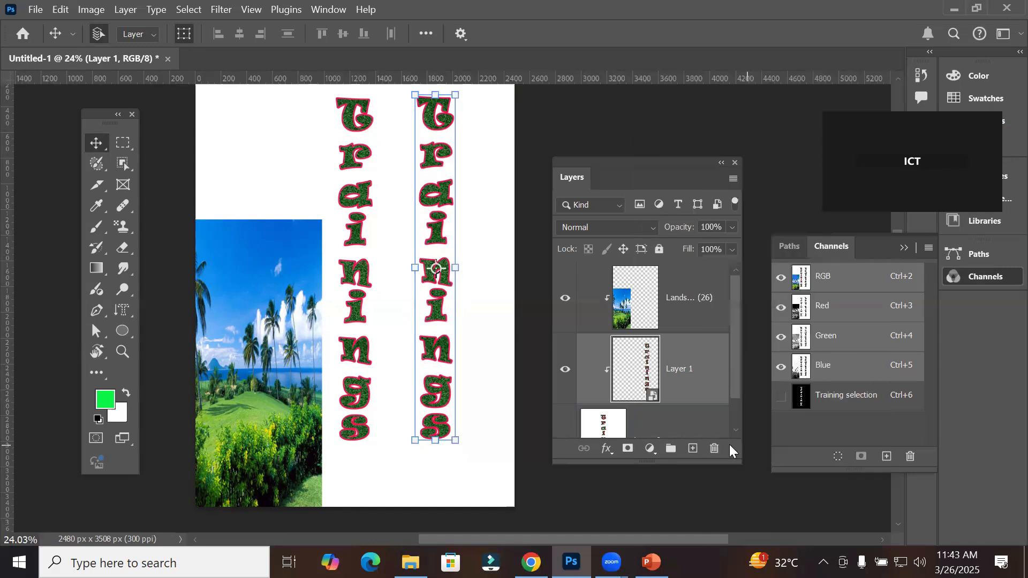
Step: Move the landscape image over both letterings and try to change its clipping to Layer 1, undoing both changes
click(695, 426)
click(639, 316)
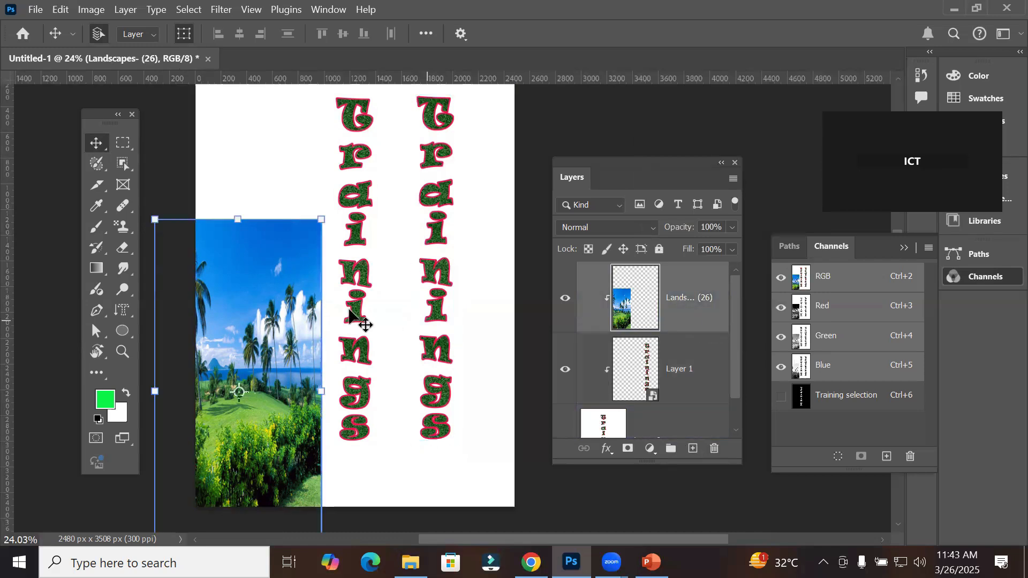
drag(297, 311, 430, 179)
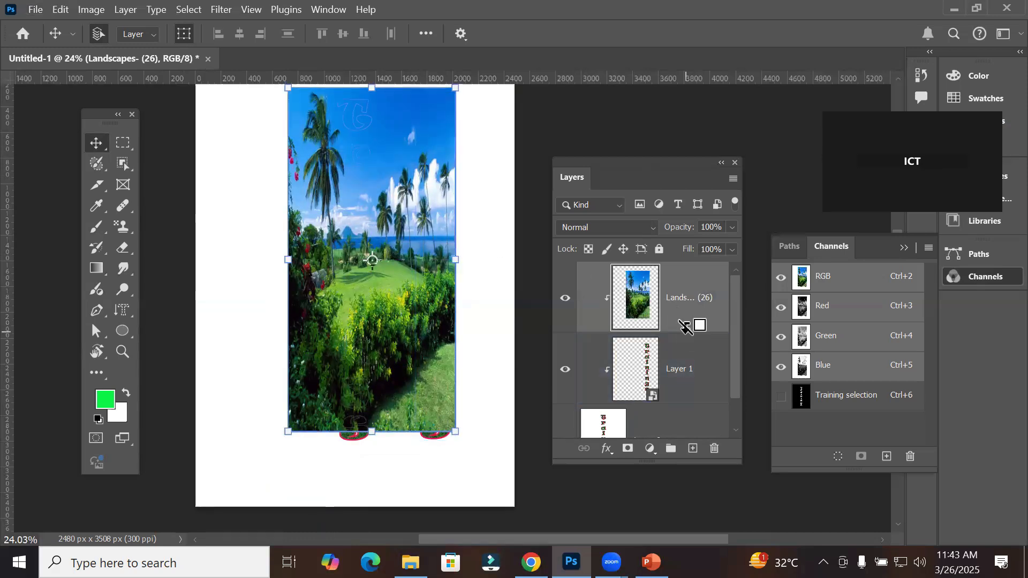
alt+click(686, 331)
key(ctrl+z)
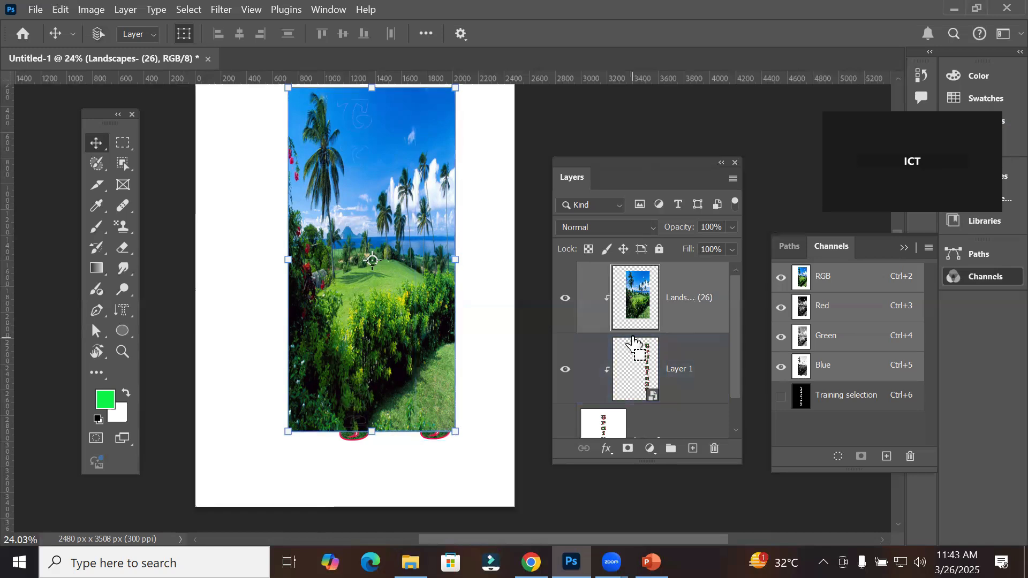
key(ctrl+z)
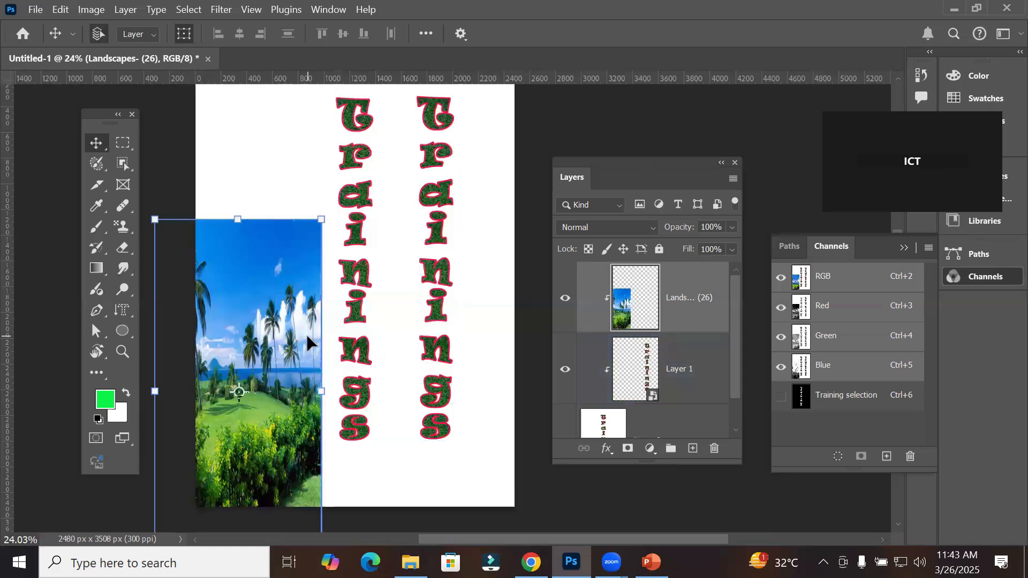
Step: Delete the landscape image layer and move the pasted lettering to the left of the original lettering
key(Delete)
drag(431, 279, 247, 270)
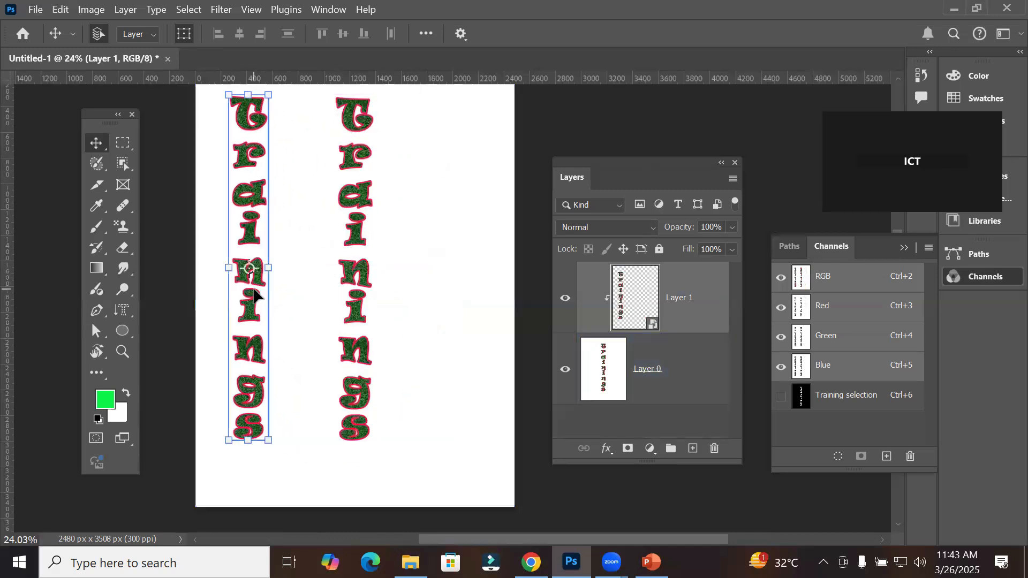
Step: Open the contents of the Layer 1 smart object and place the "Landscapes- (6)" image in it as embedded
double_click(644, 326)
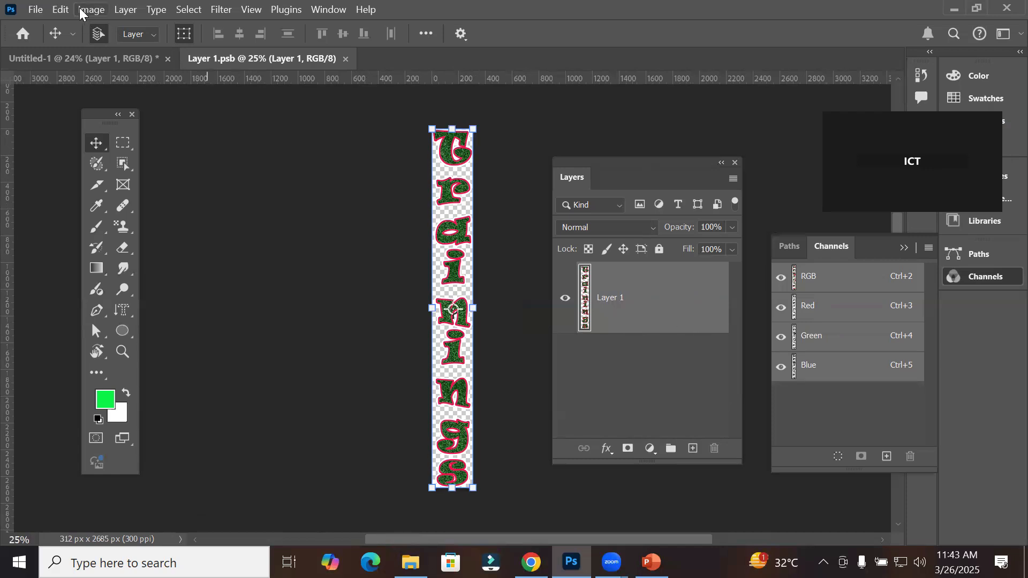
click(36, 11)
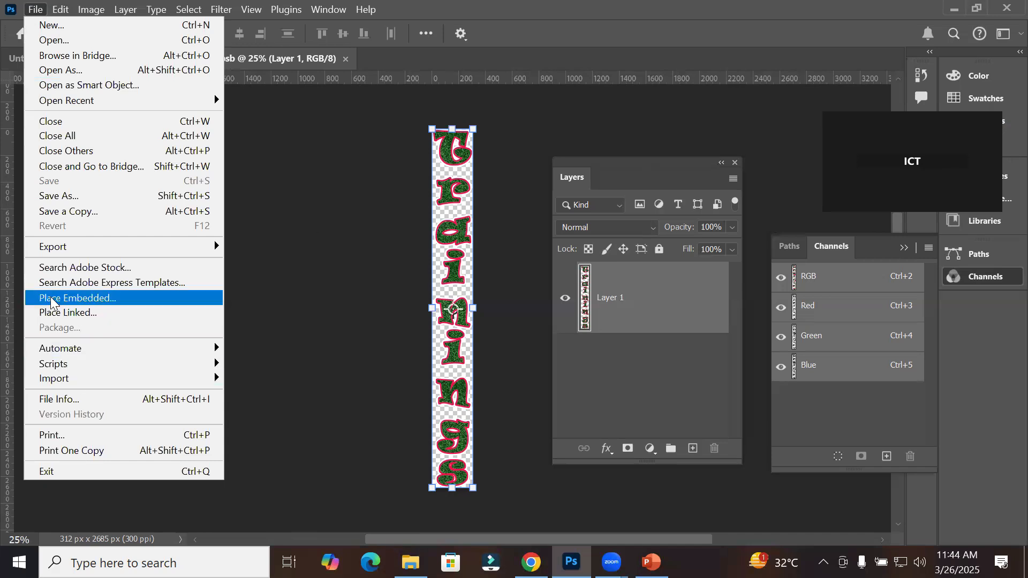
click(89, 299)
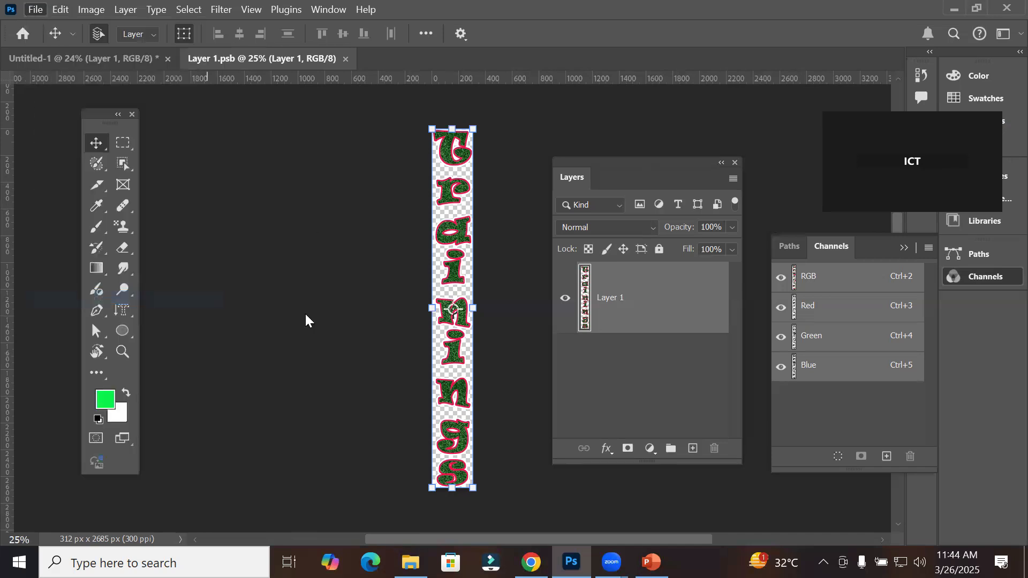
click(279, 227)
double_click(279, 227)
Step: Stretch the placed landscape vertically to about 53.72% height so it covers the whole lettering, and commit the placement
drag(452, 323, 469, 488)
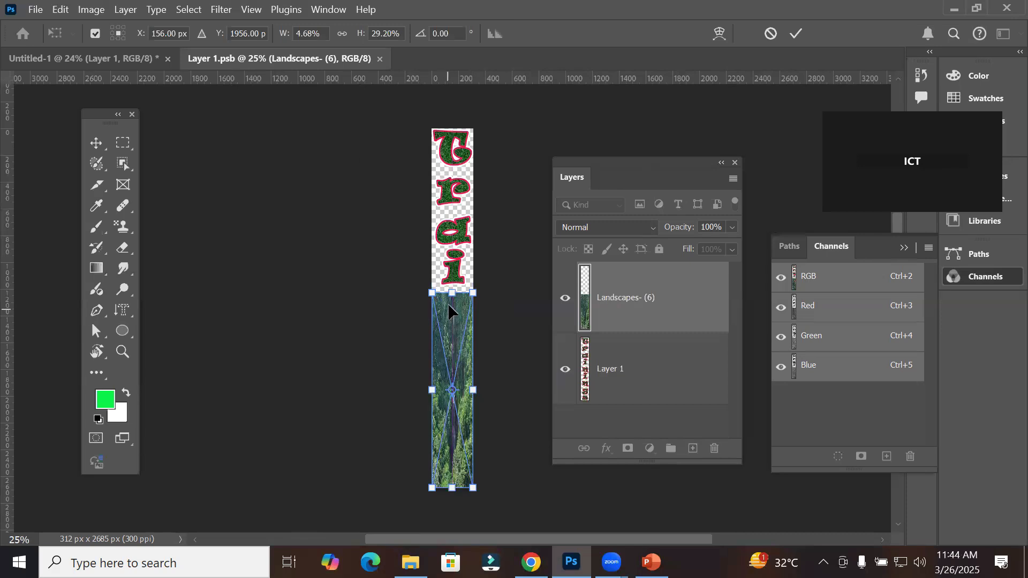
drag(452, 293, 487, 131)
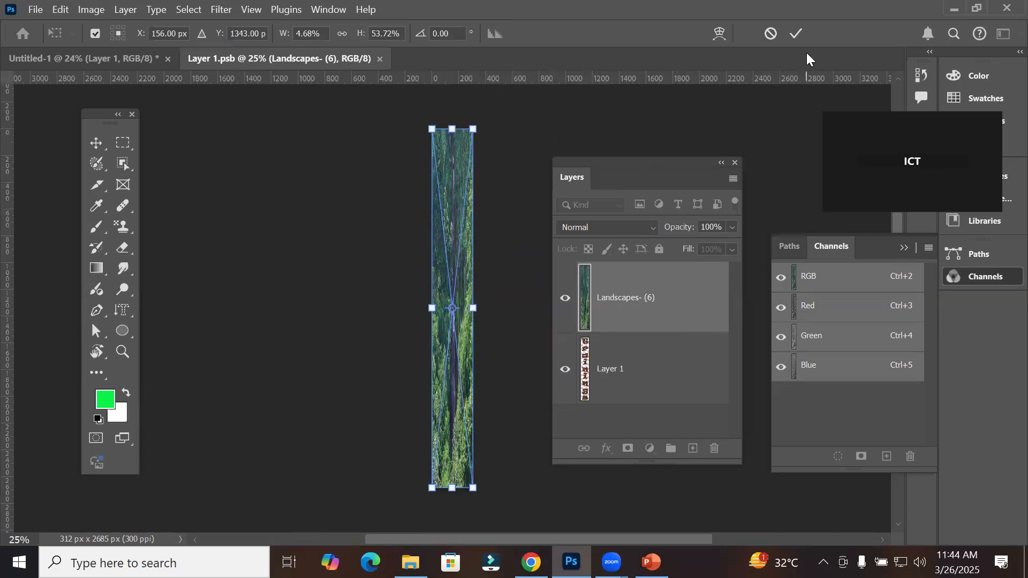
click(795, 34)
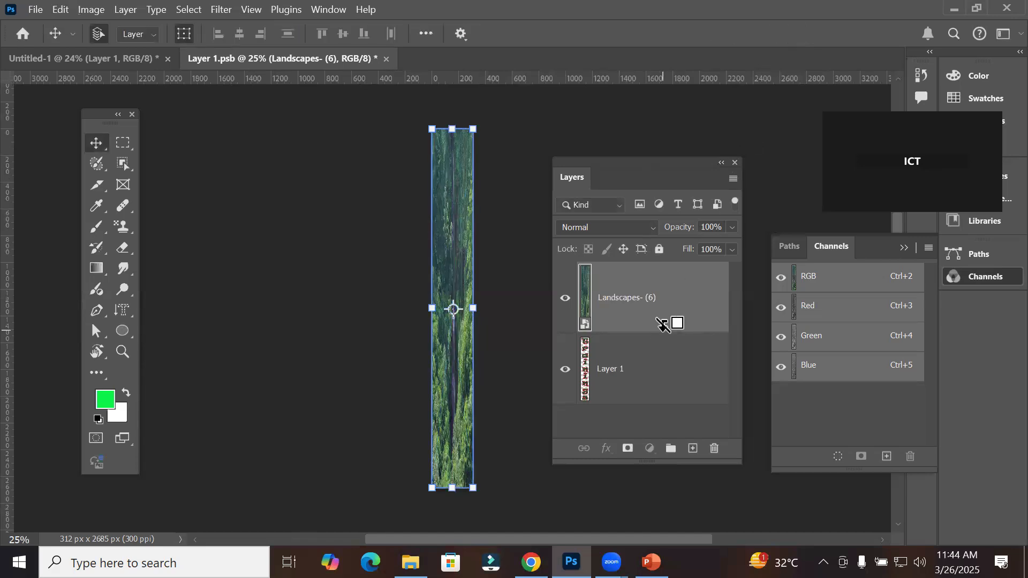
Step: Clip the "Landscapes- (6)" layer to the Layer 1 lettering with a clipping mask and check the filled letters
alt+click(662, 333)
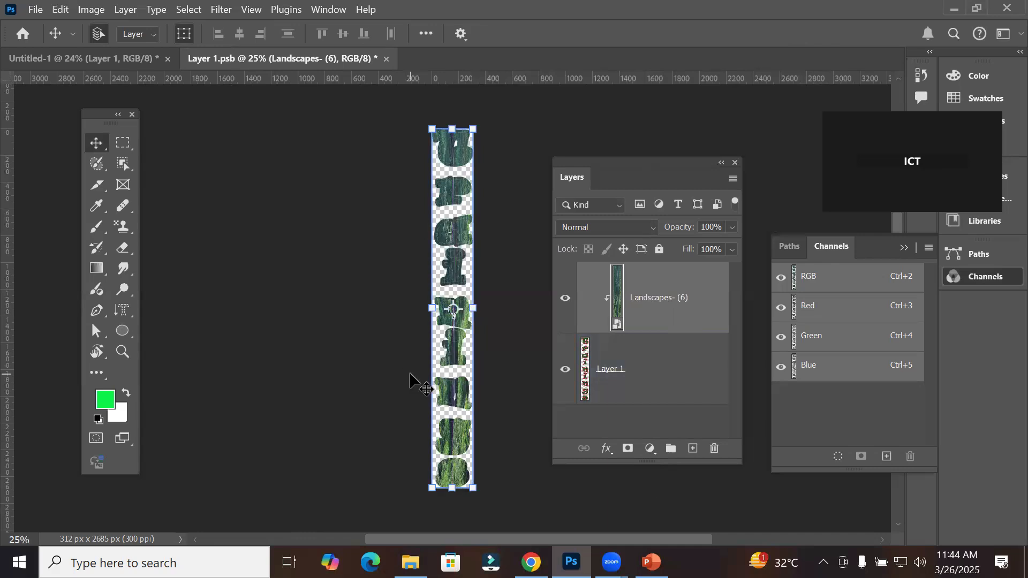
scroll(459, 409, up, 3)
scroll(459, 408, up, 10)
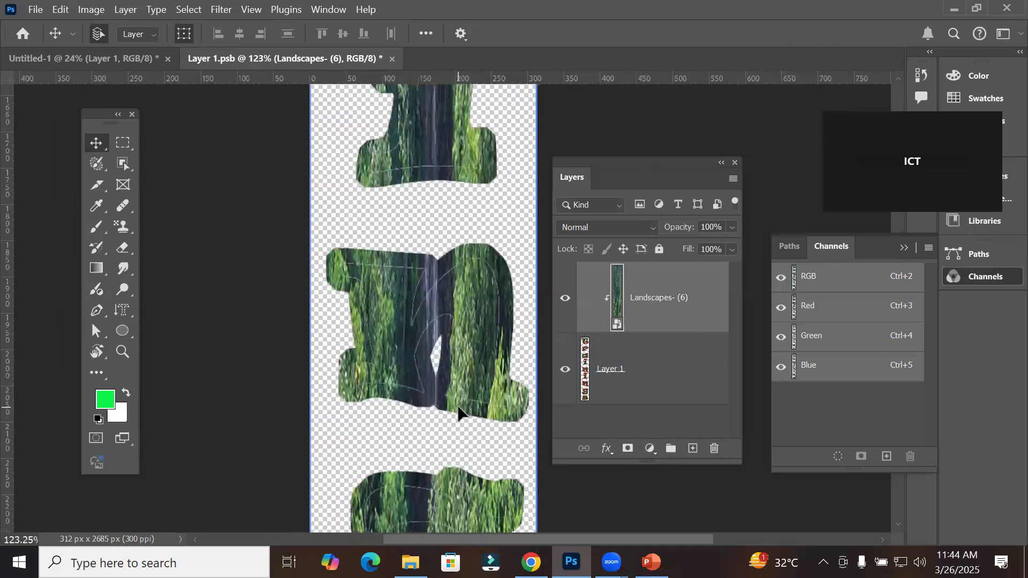
scroll(459, 410, down, 10)
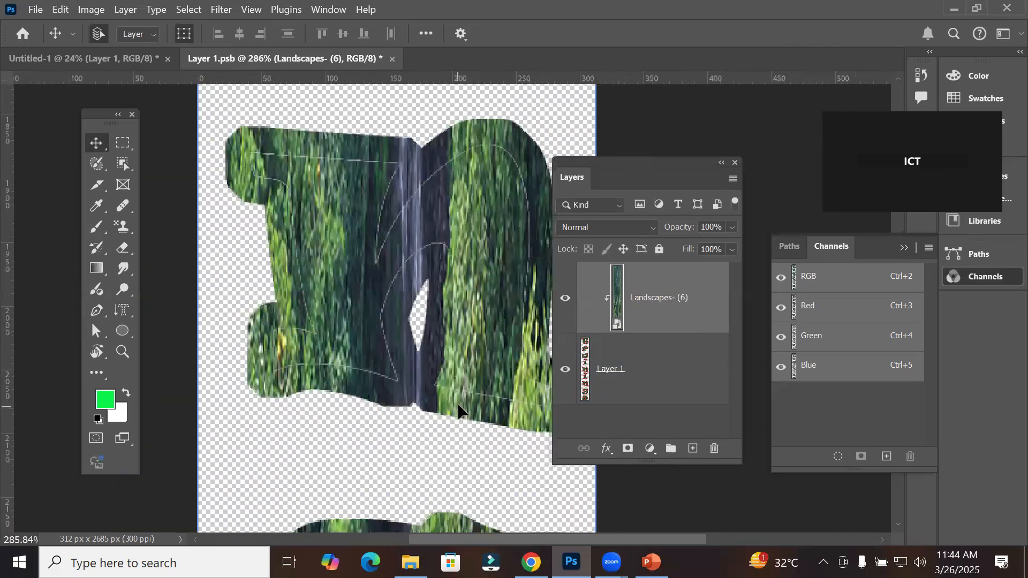
scroll(458, 409, down, 4)
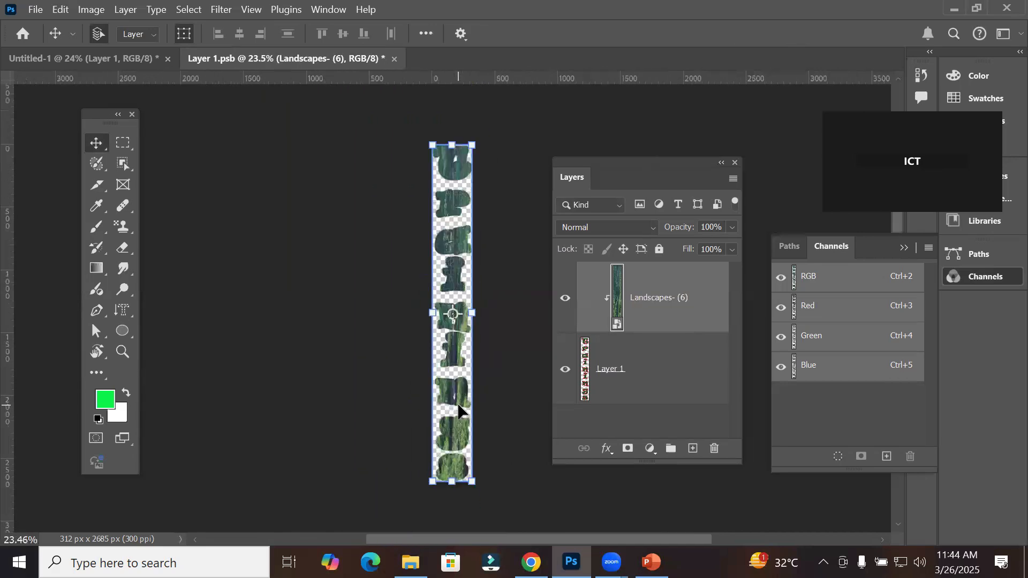
Step: Close Layer 1.psb and save its changes so the smart object in Untitled-1 updates
click(394, 58)
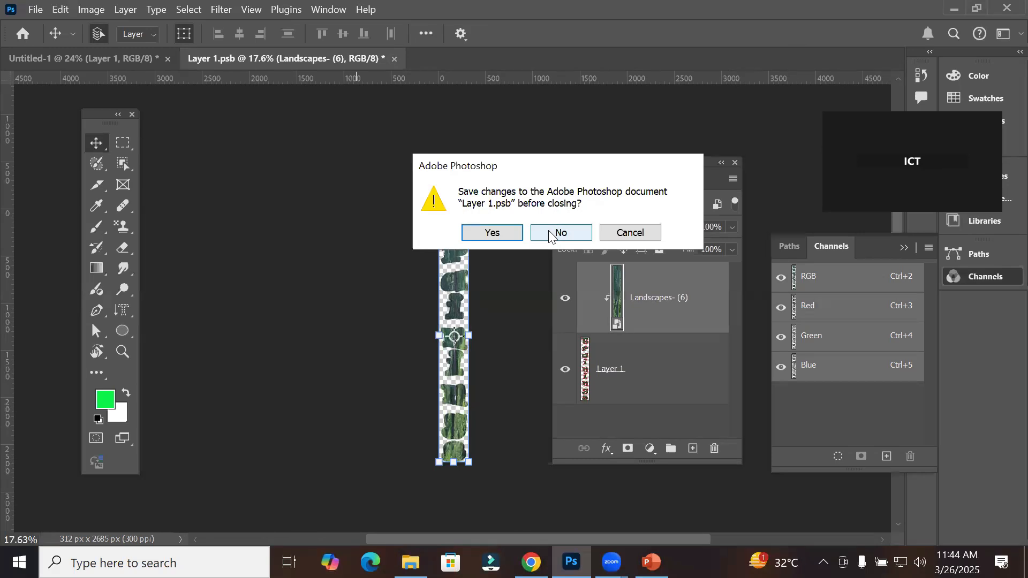
click(499, 237)
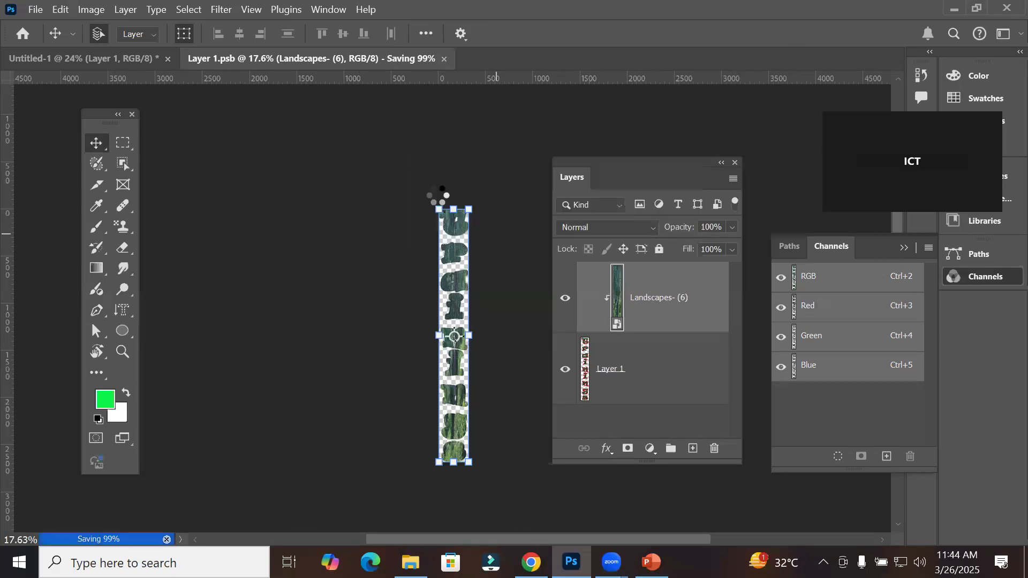
click(364, 347)
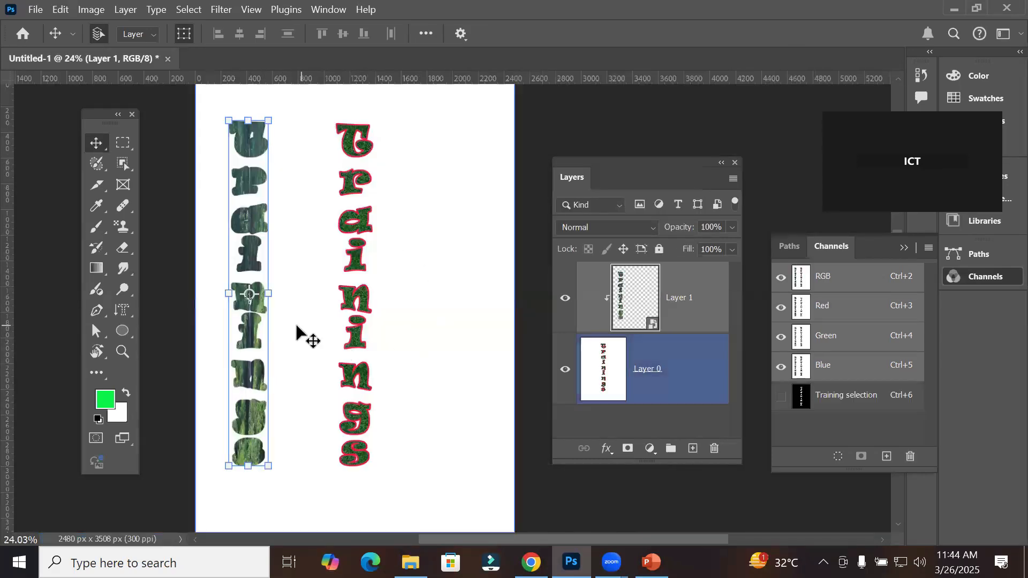
Step: Move the landscape-filled lettering closer to the red-outlined original and uncover the original letters for comparison
scroll(273, 370, up, 1)
scroll(278, 370, up, 2)
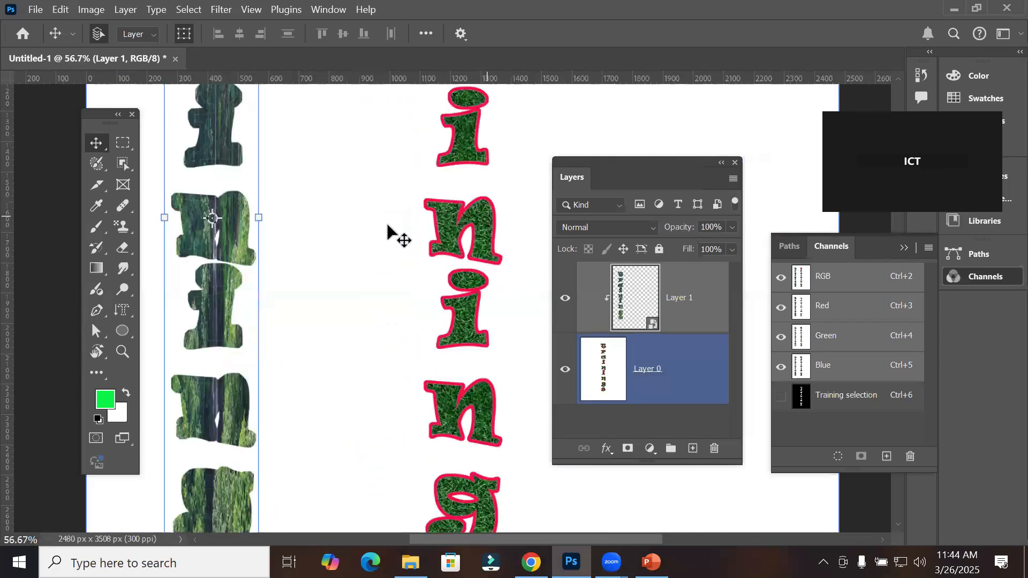
drag(245, 244, 342, 250)
scroll(321, 347, up, 2)
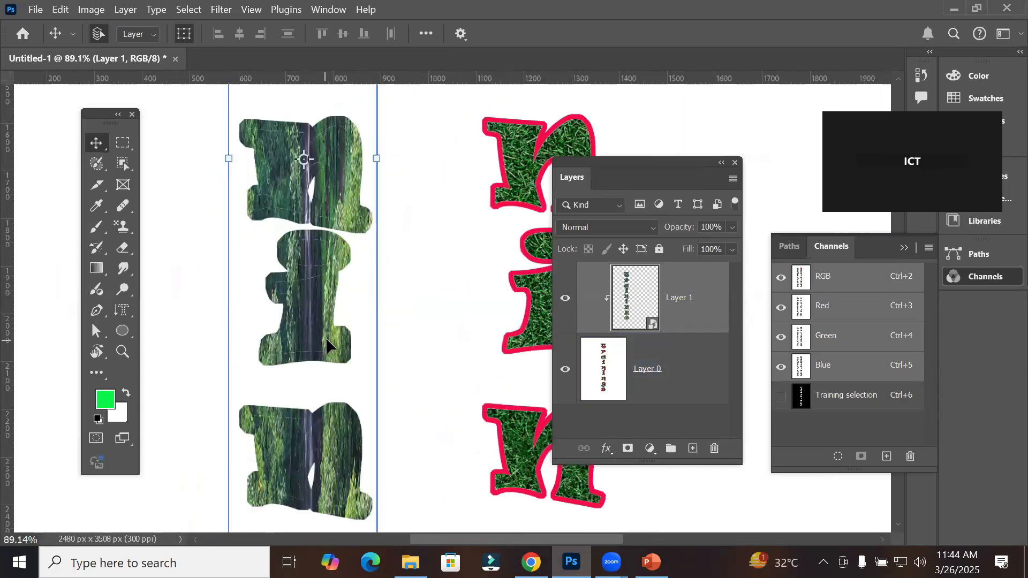
drag(620, 171, 734, 136)
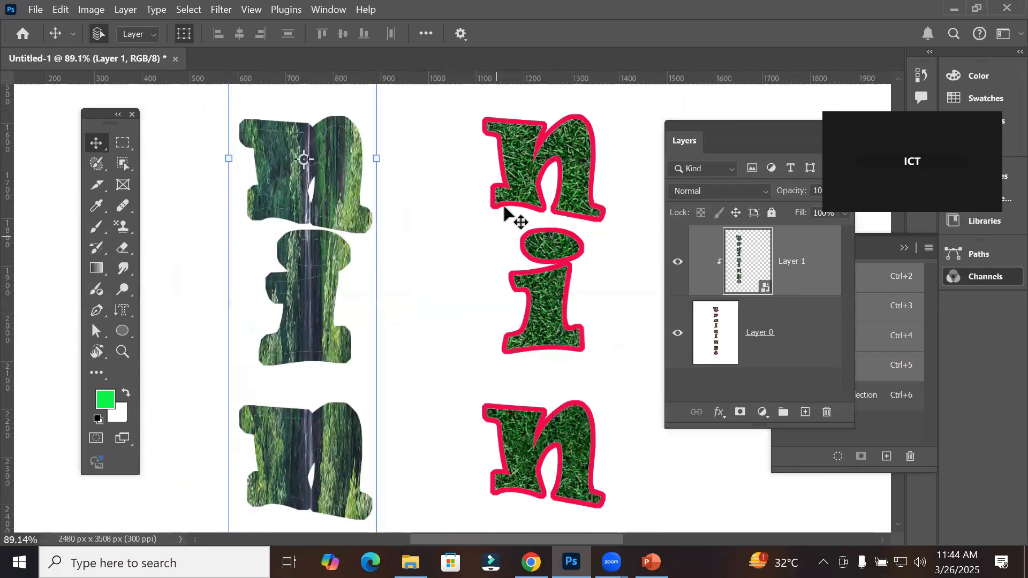
click(516, 218)
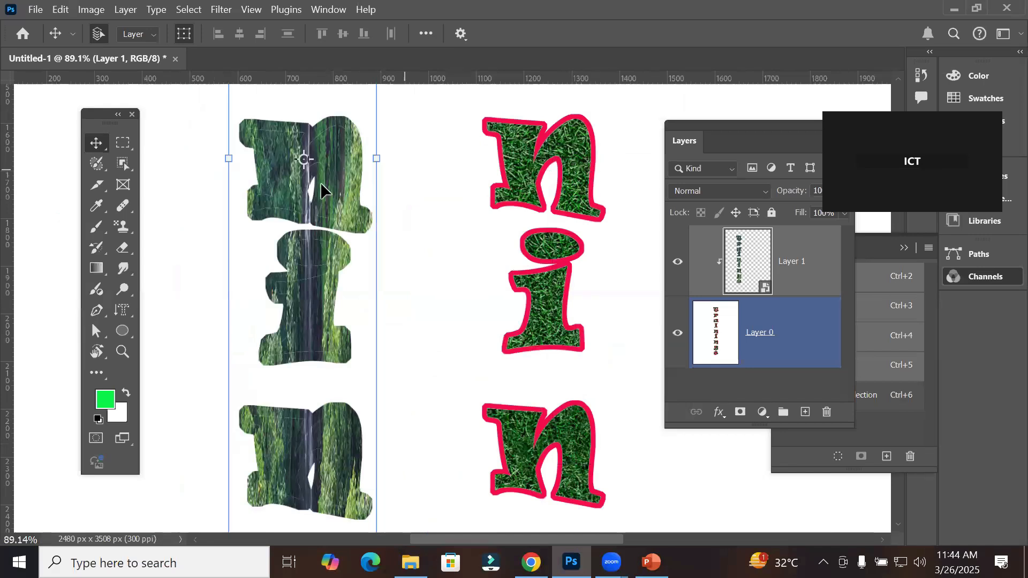
click(299, 167)
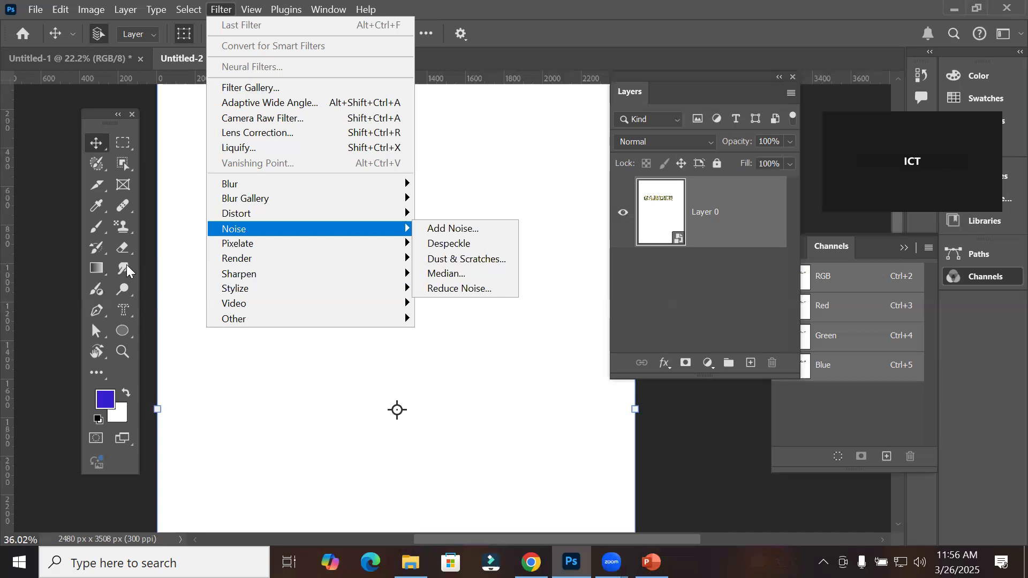
Step: Activate the History Brush tool and show the tools grouped with it
click(94, 248)
click(94, 247)
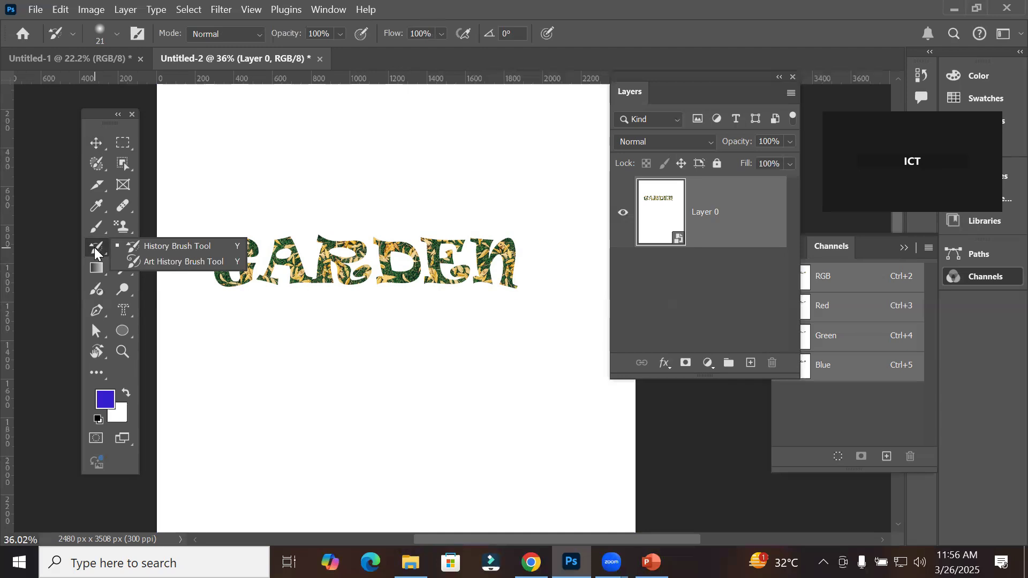
Step: Close all open documents, Untitled-2 and Untitled-1, without saving their changes
click(36, 9)
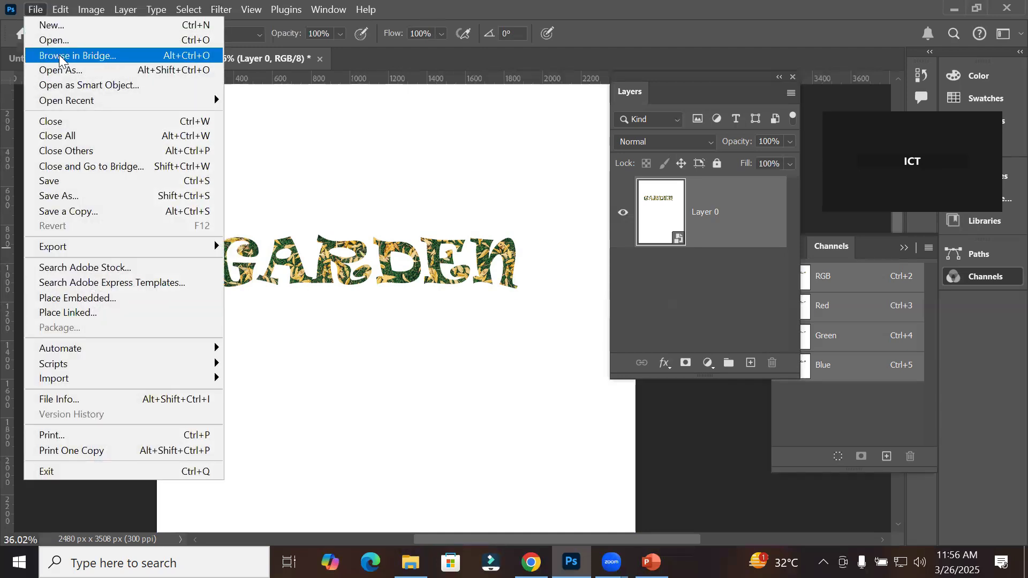
click(80, 135)
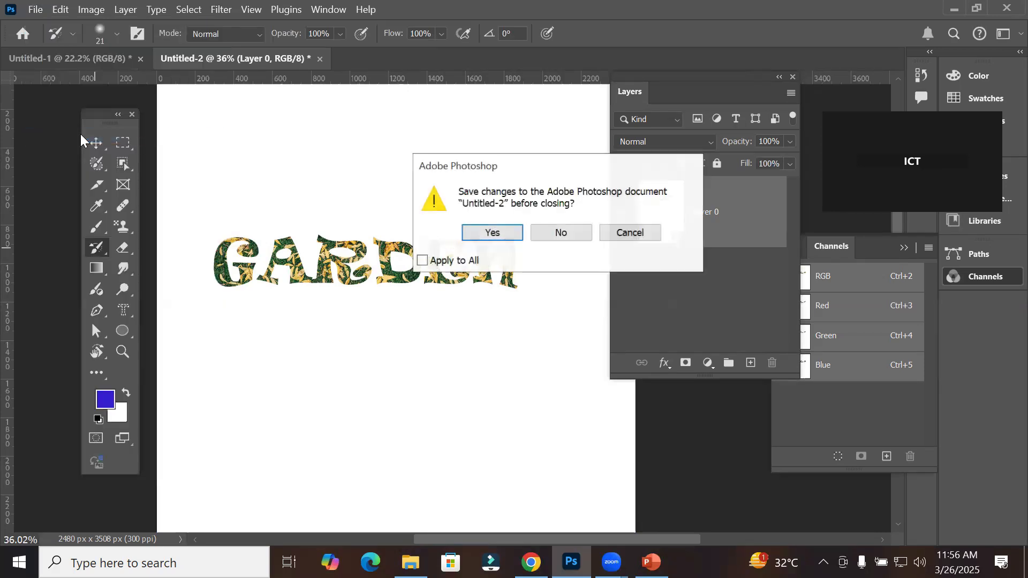
click(560, 234)
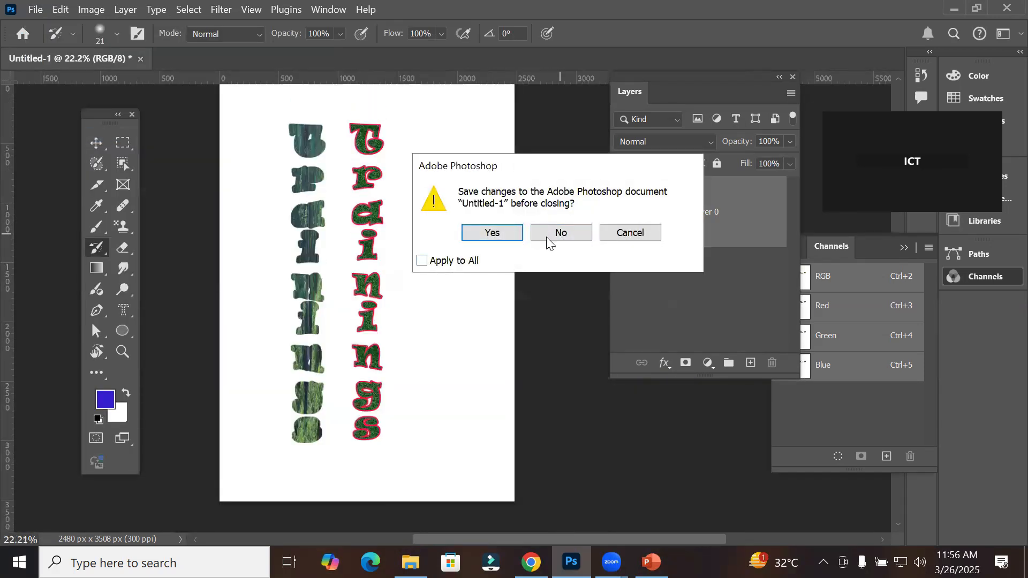
click(560, 234)
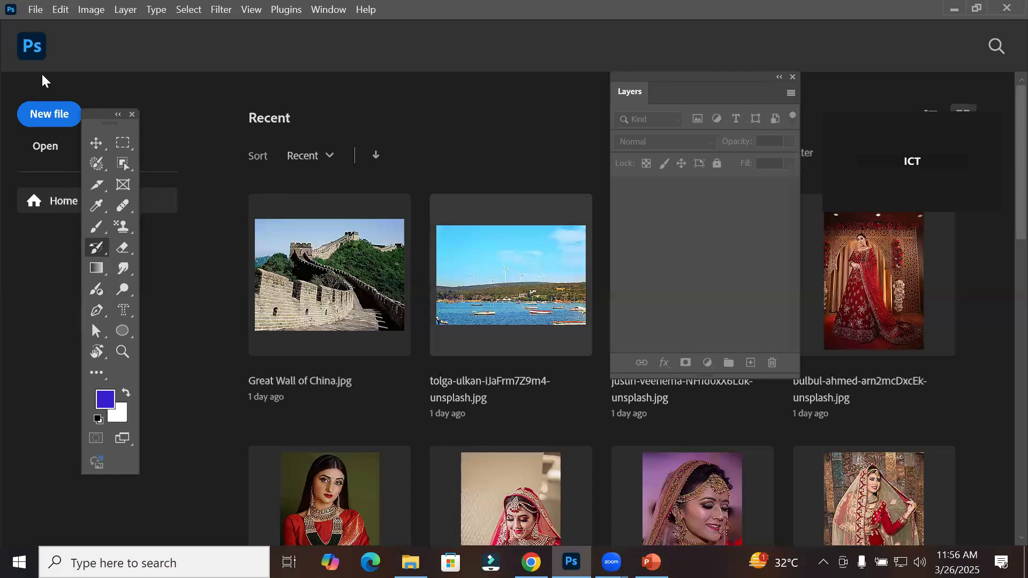
Step: Create a new document from the recent A4 preset, 210 x 297 mm at 300 ppi
click(57, 113)
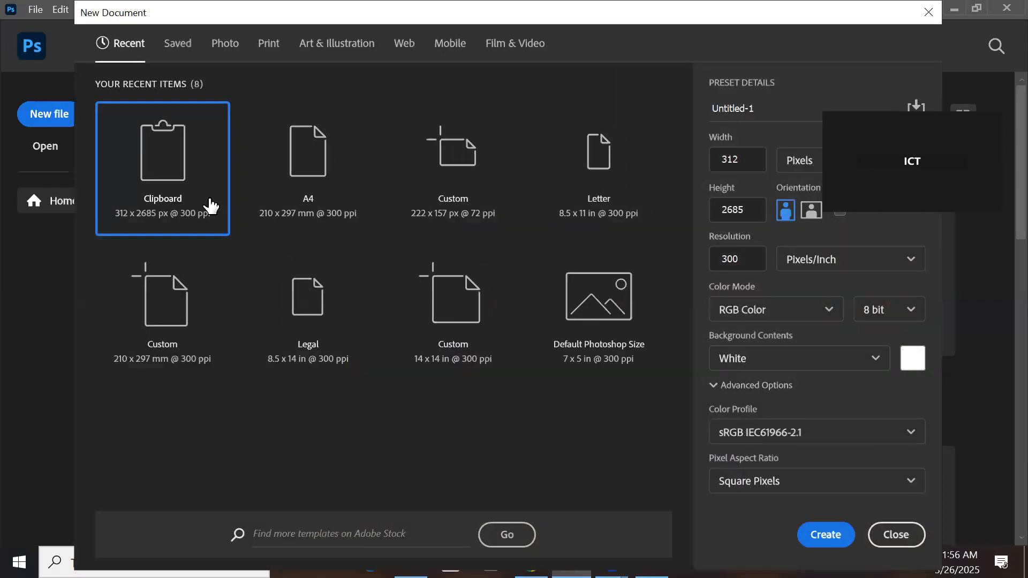
double_click(316, 171)
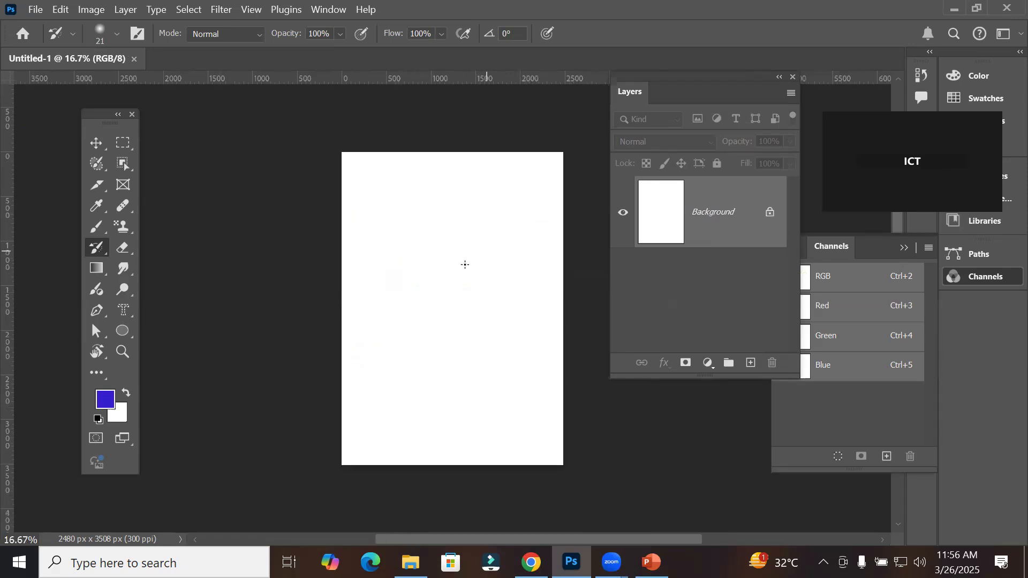
Step: Activate the Brush tool, unlock the Background layer and add a new empty layer above it
click(98, 227)
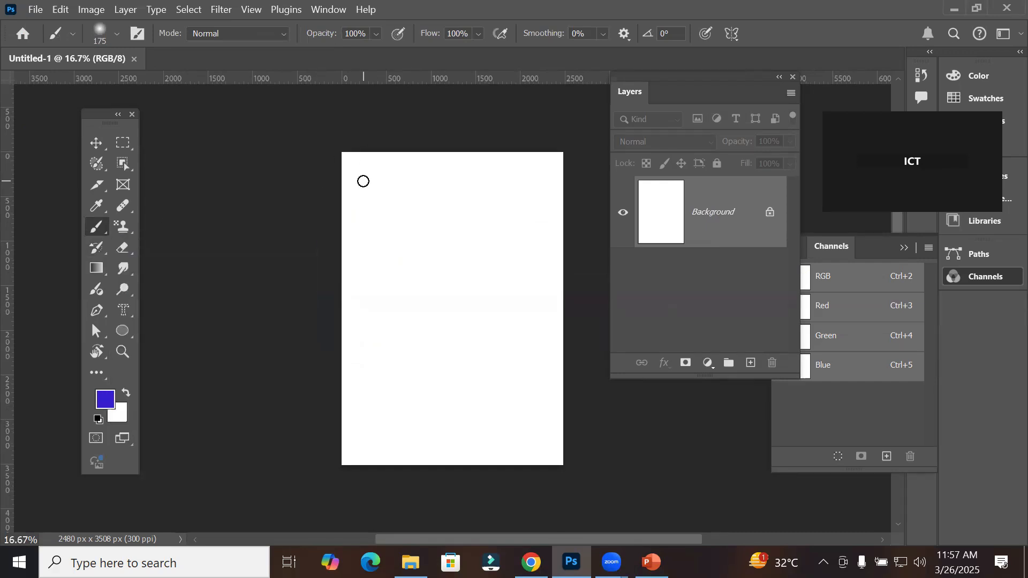
click(769, 212)
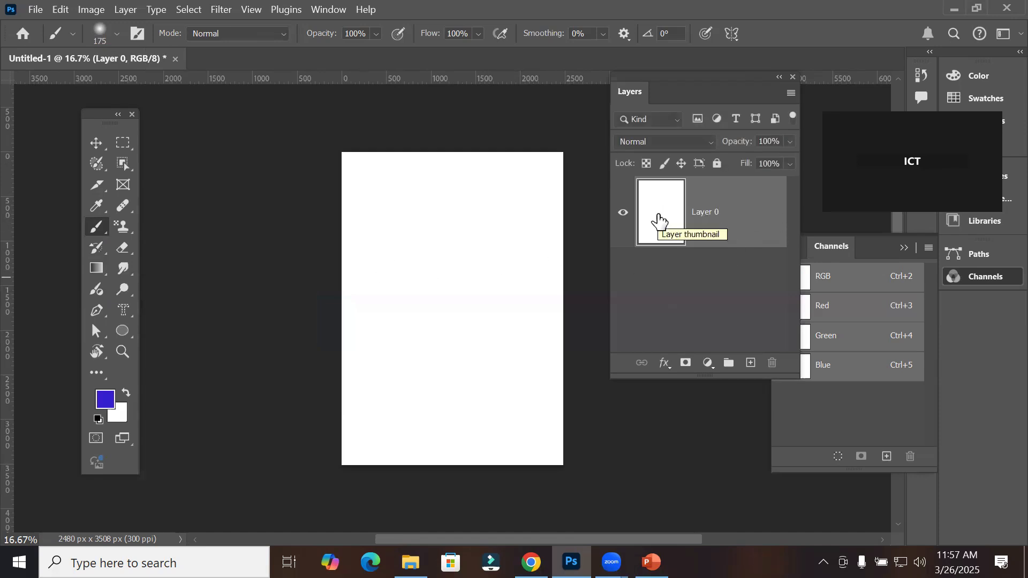
click(751, 364)
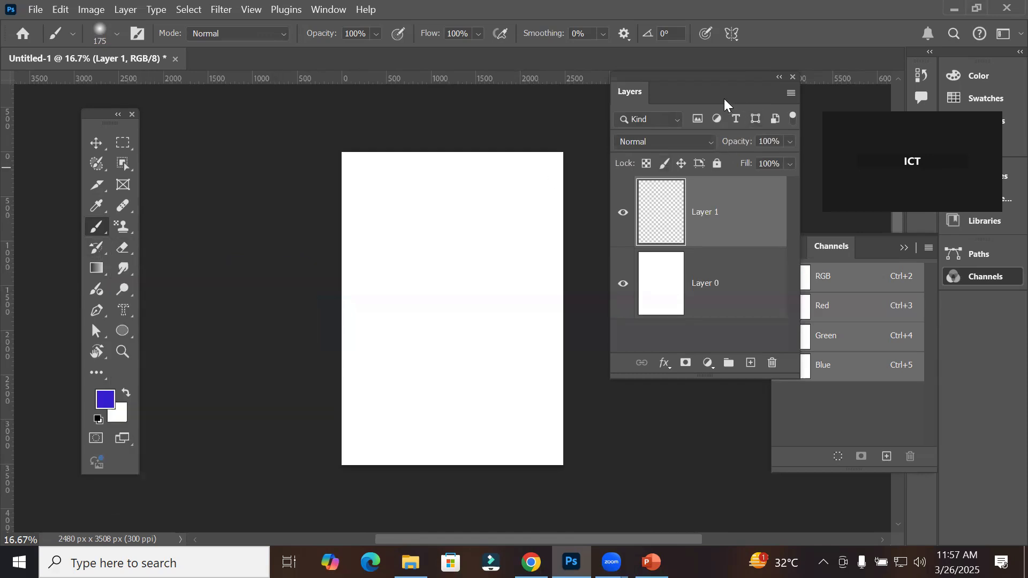
Step: Rearrange the workspace by moving the floating Layers panel lower and docking the Channels panel in its own side column
drag(715, 90, 723, 138)
drag(721, 314, 721, 315)
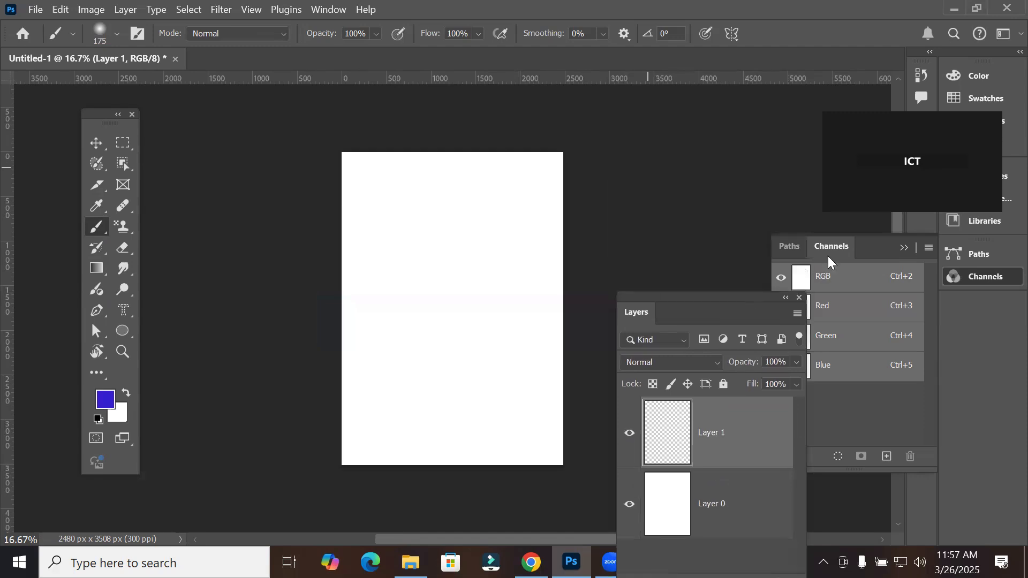
drag(857, 238, 1004, 362)
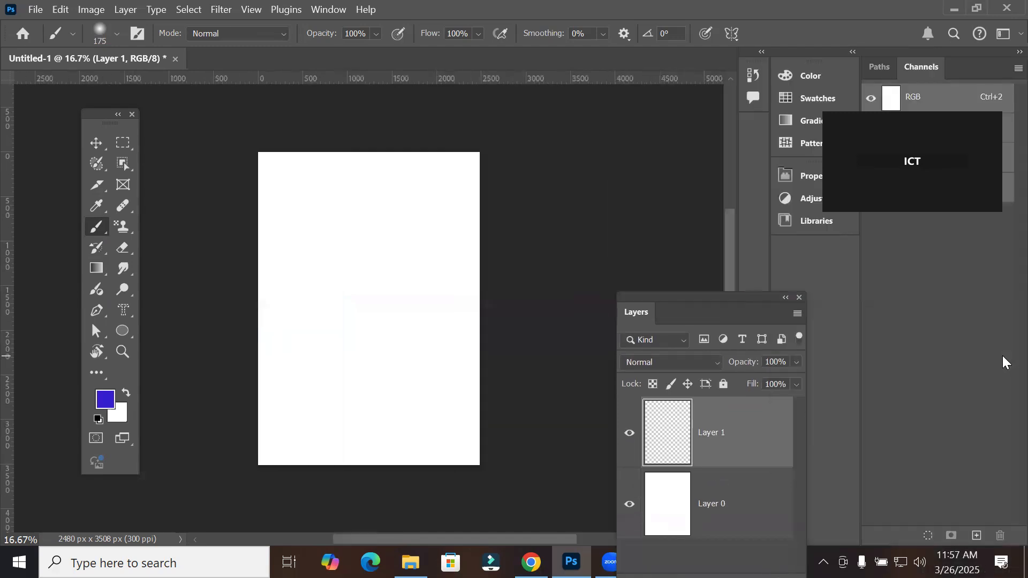
Step: Show the History panel and make it taller to reveal more history states
click(752, 77)
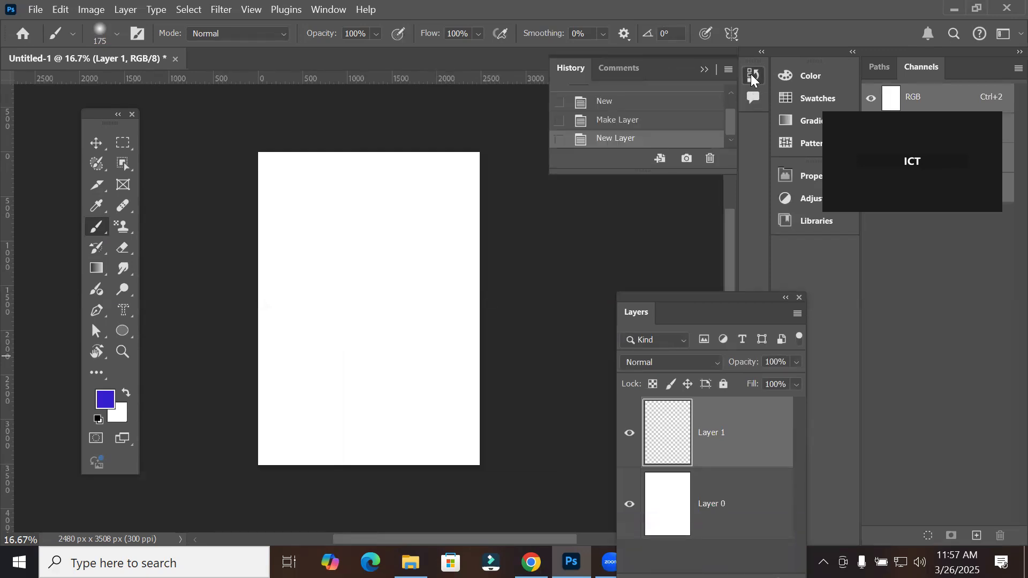
drag(654, 172, 649, 226)
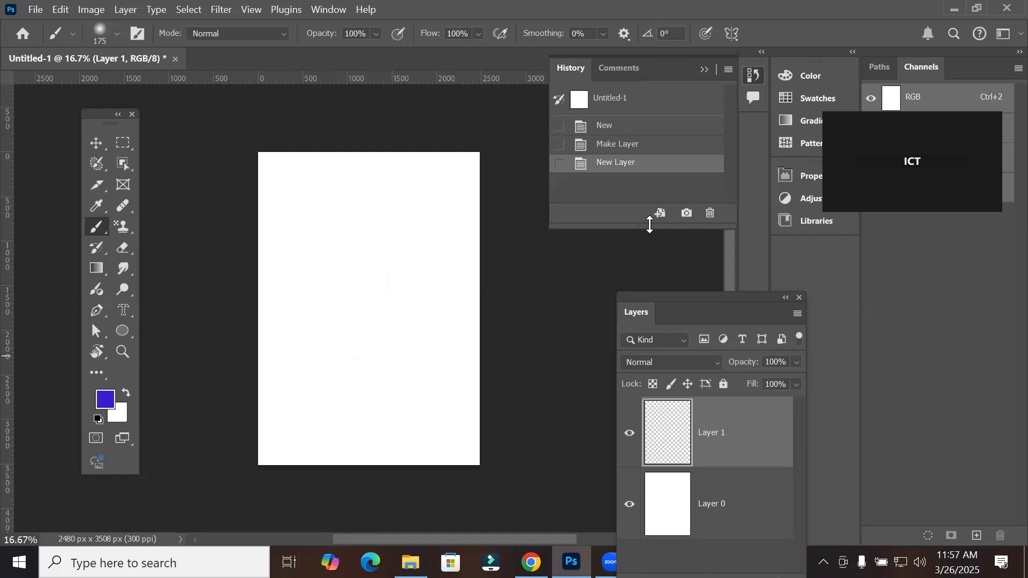
Step: Close all open documents without saving the changes to Untitled-1
click(35, 9)
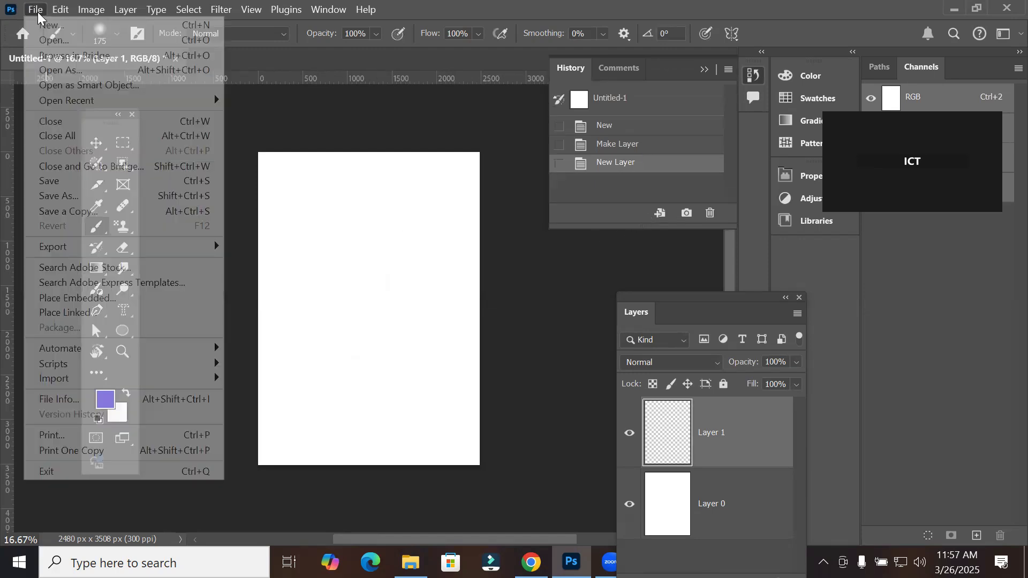
click(69, 138)
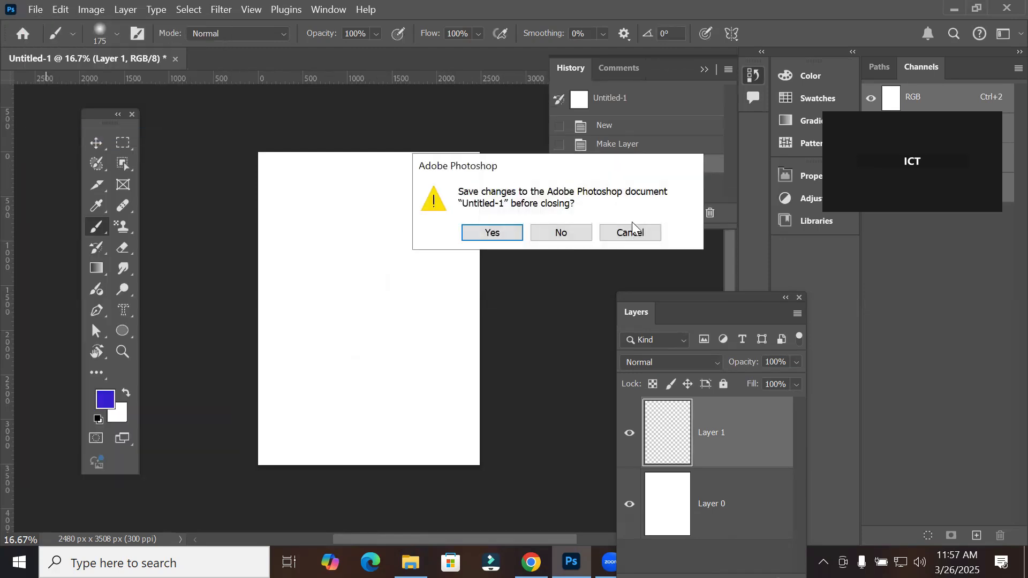
click(562, 234)
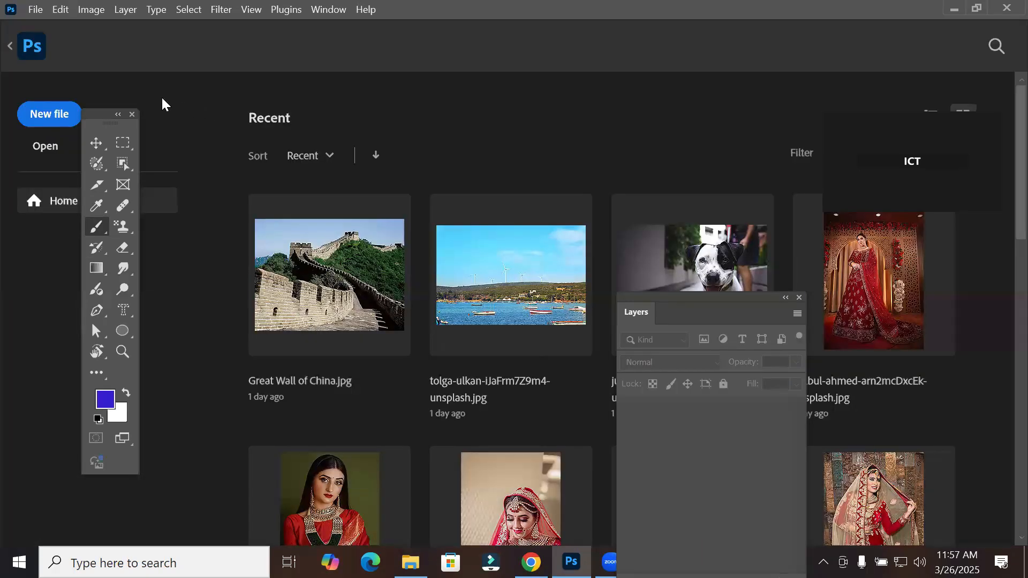
Step: Open the portrait of the woman in the red sari and paint one blue brush dab at its lower edge
click(35, 11)
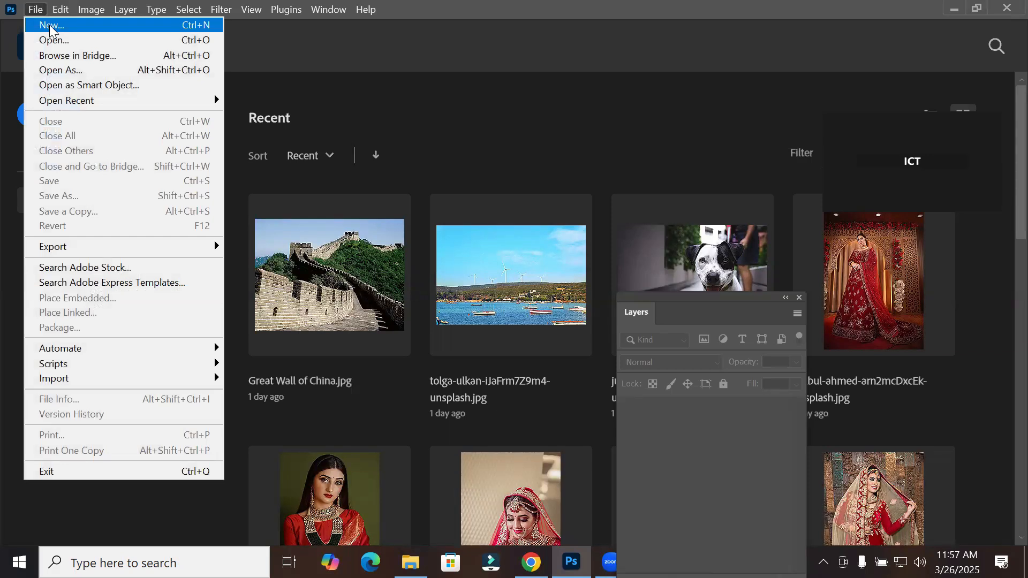
click(323, 510)
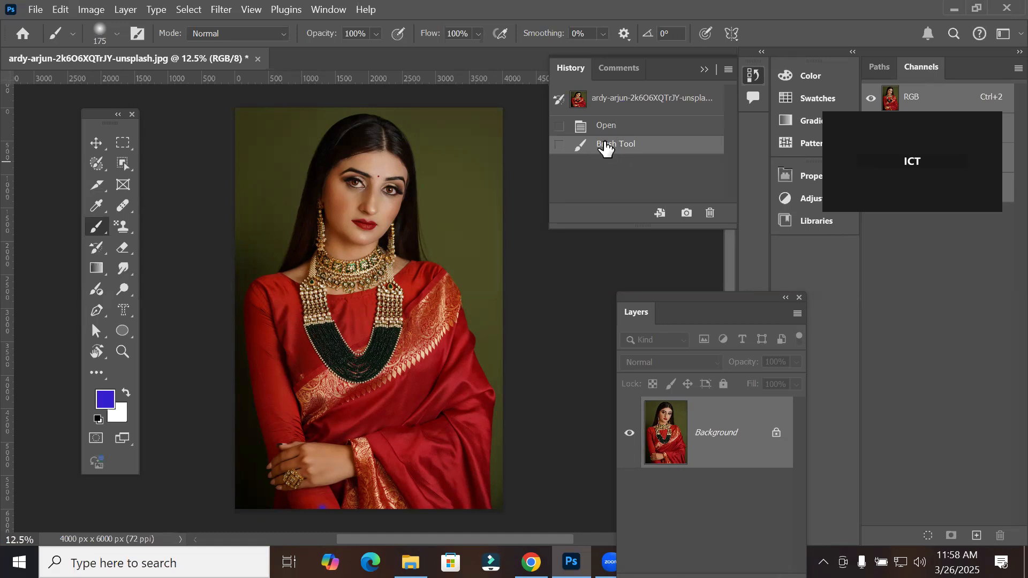
click(93, 212)
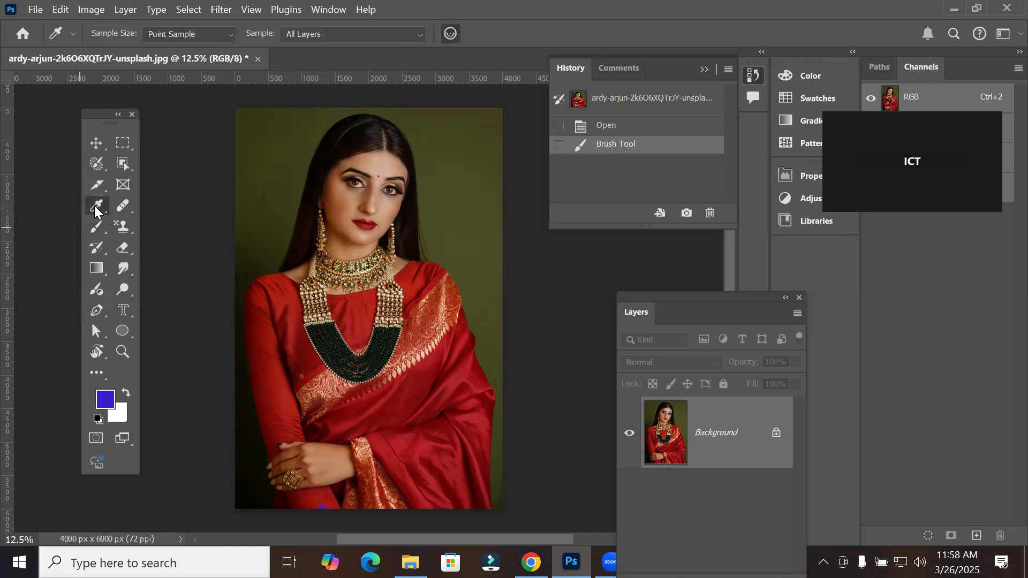
click(98, 228)
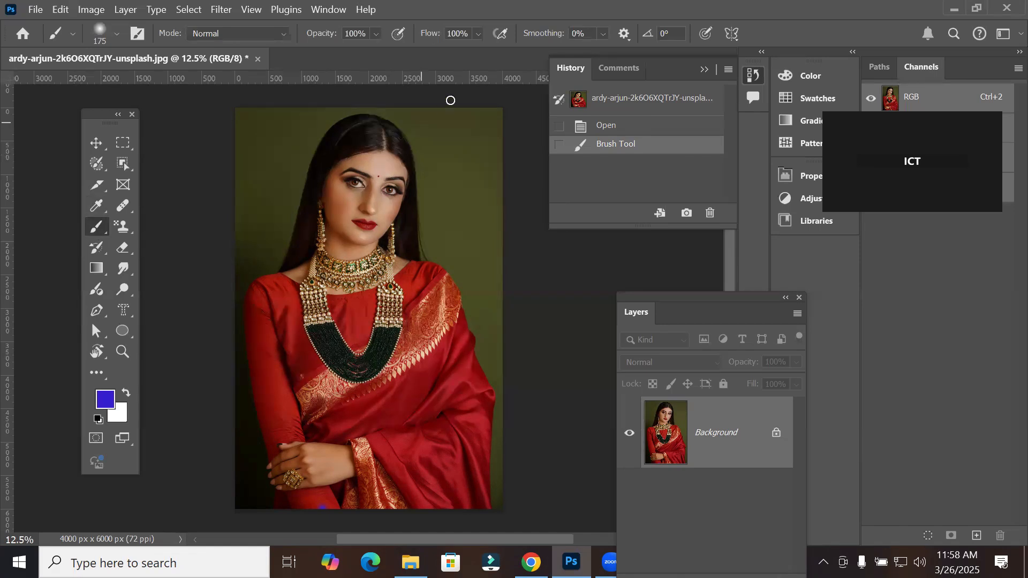
Step: Detach the History panel from its column, close and reopen it, and place it floating beside the portrait
drag(612, 79, 545, 92)
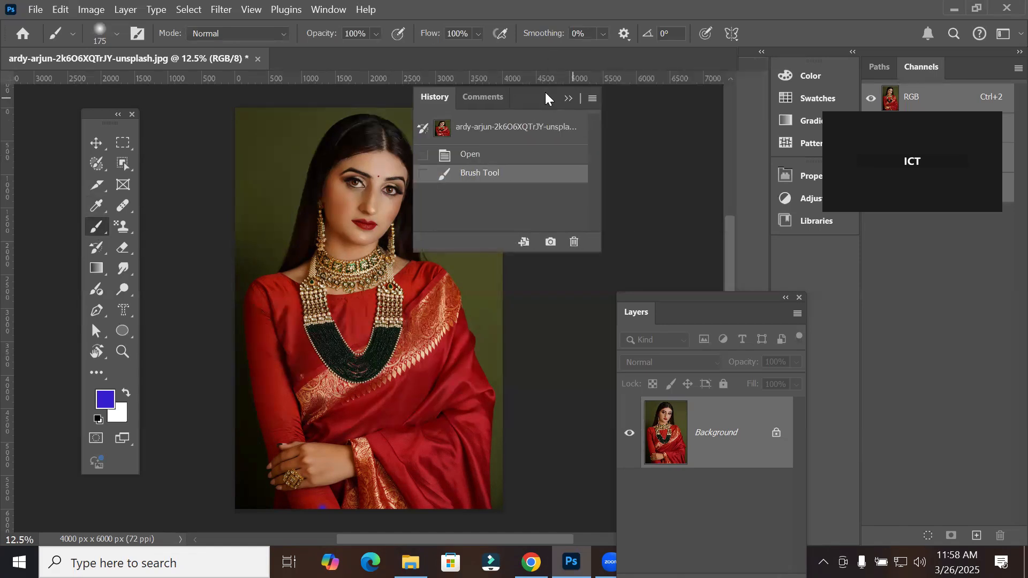
click(592, 83)
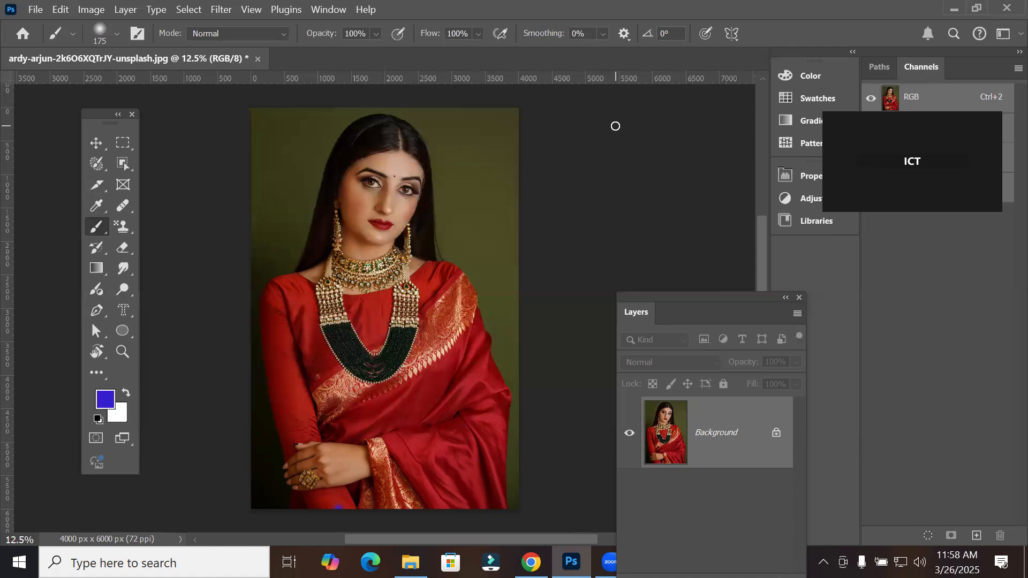
click(323, 13)
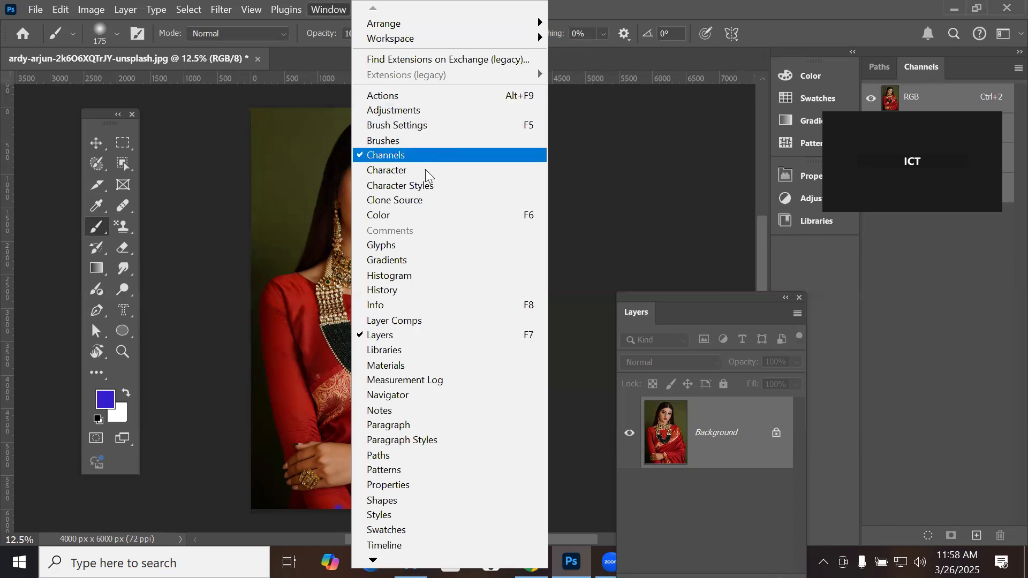
click(413, 292)
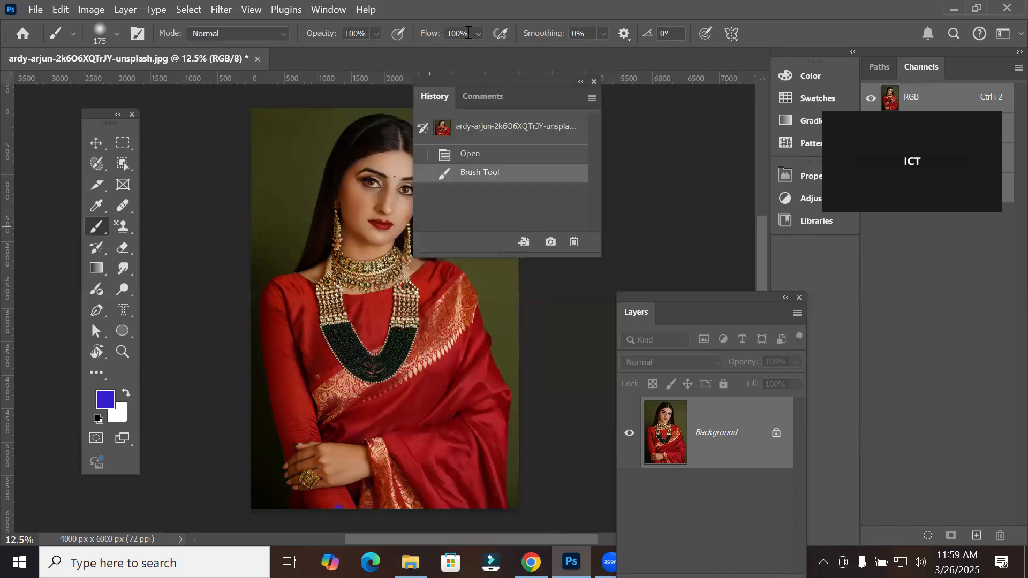
drag(478, 82, 635, 105)
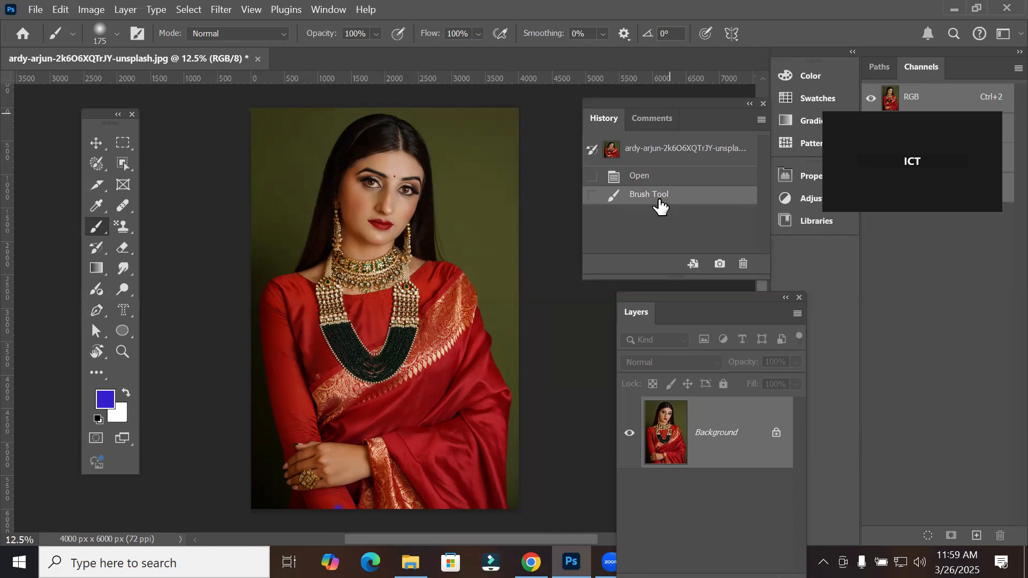
Step: Paint a small blue dab at the edge of the woman's hair and enlarge the brush to 1000 px
click(333, 157)
key(bracketright)
key(bracketright)
key(bracketright)
key(bracketright)
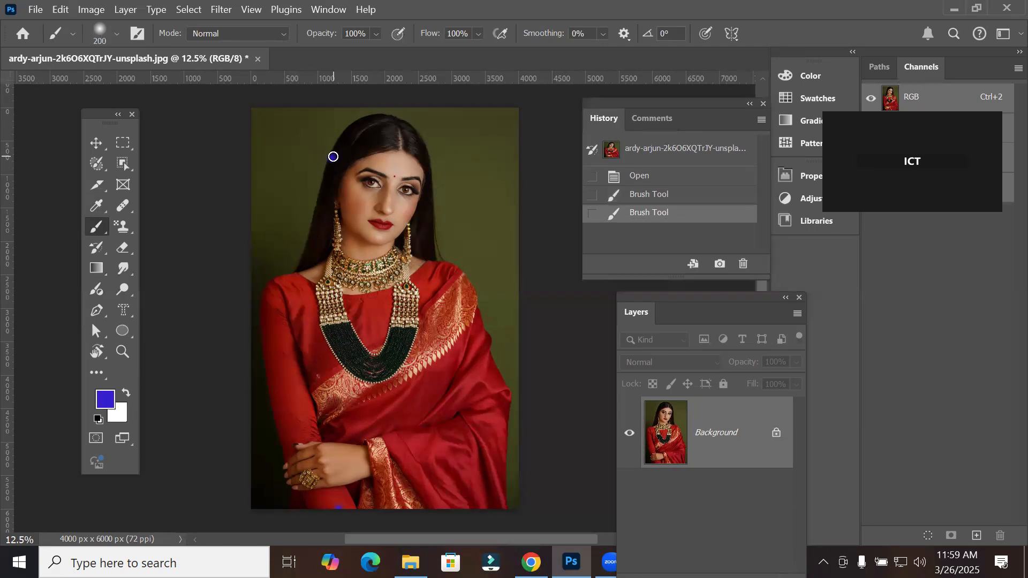
key(bracketright)
key(bracketright)
key(bracketright)
key(bracketright)
key(bracketright)
key(bracketright)
key(bracketright)
Step: Paint four large blue dabs on the green background, two on each side of the woman's head
scroll(330, 160, up, 5)
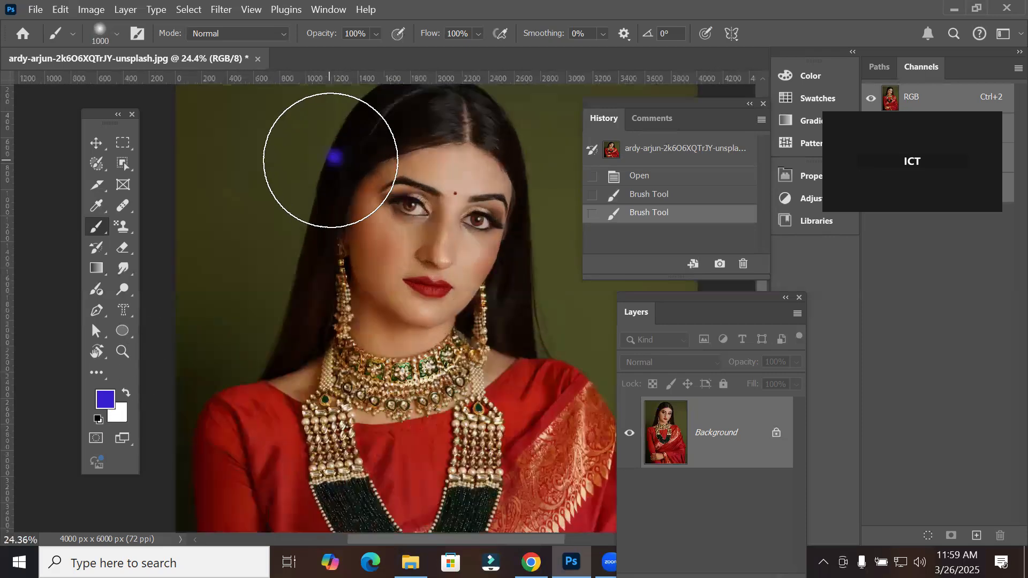
scroll(330, 160, up, 7)
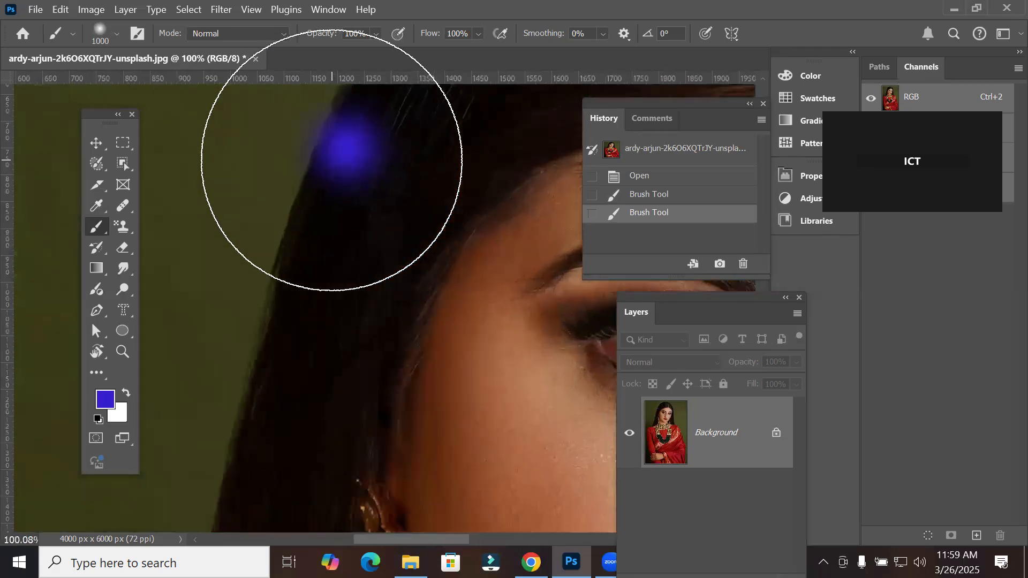
scroll(332, 159, down, 8)
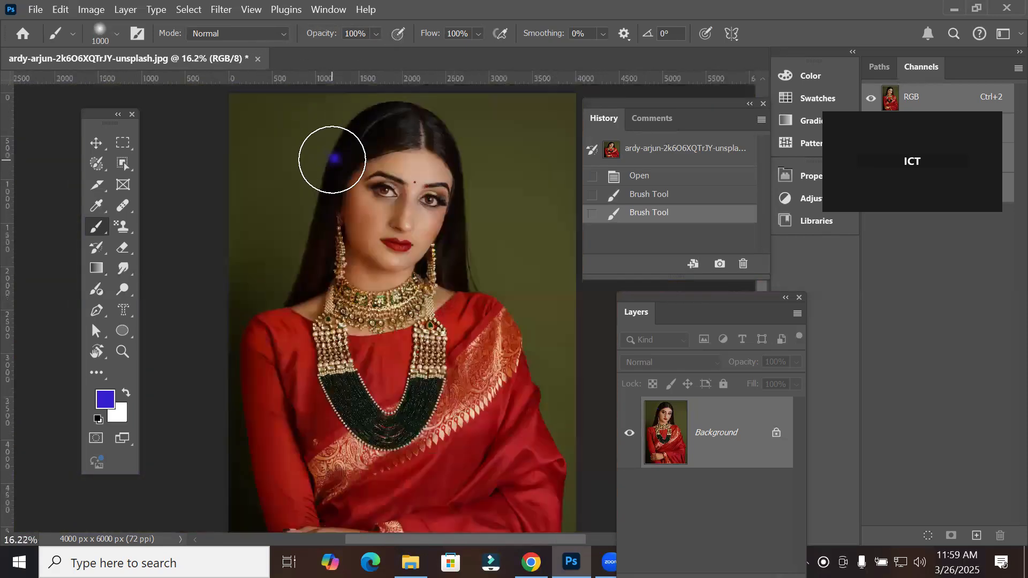
click(269, 147)
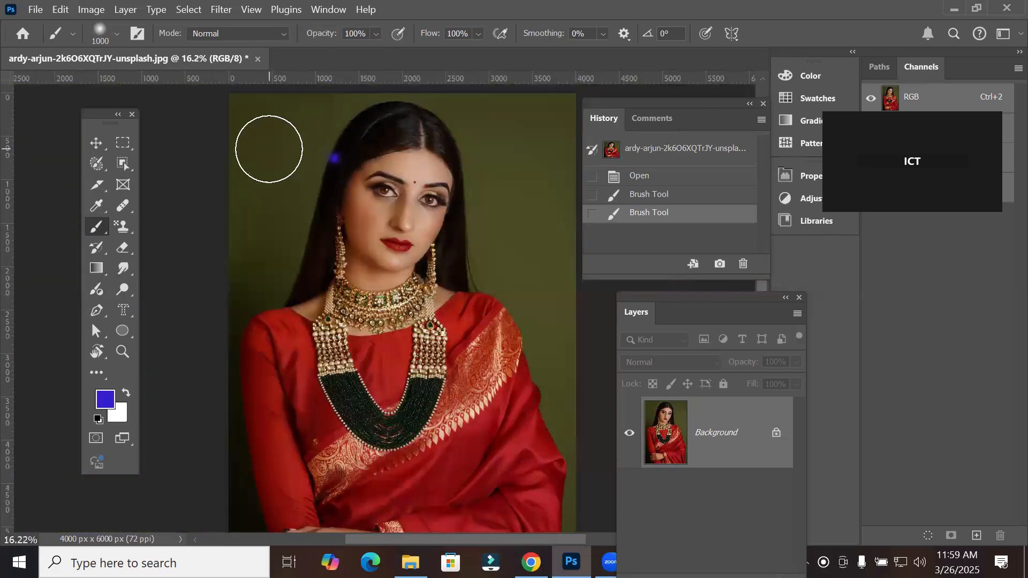
click(526, 149)
click(533, 276)
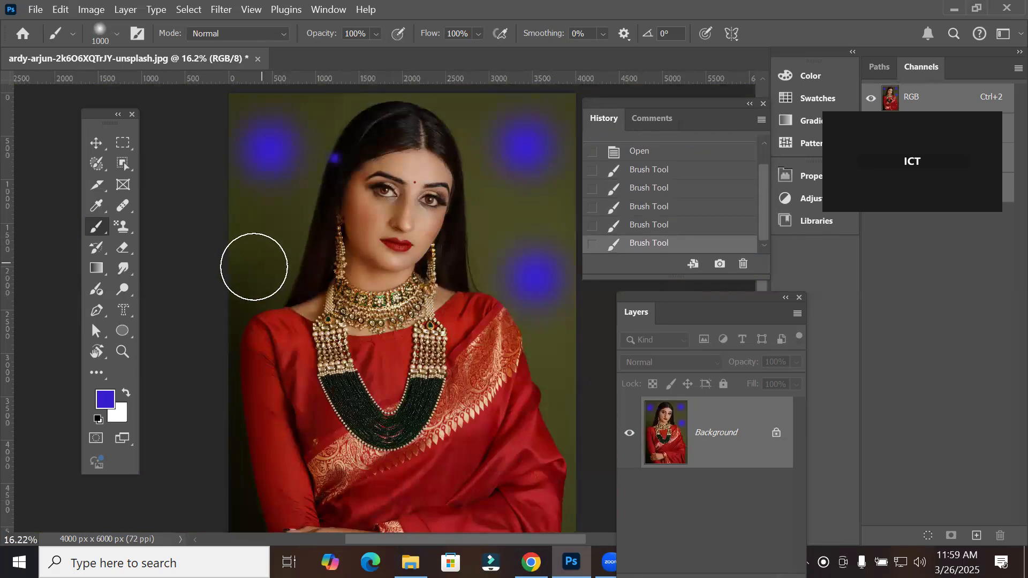
click(264, 271)
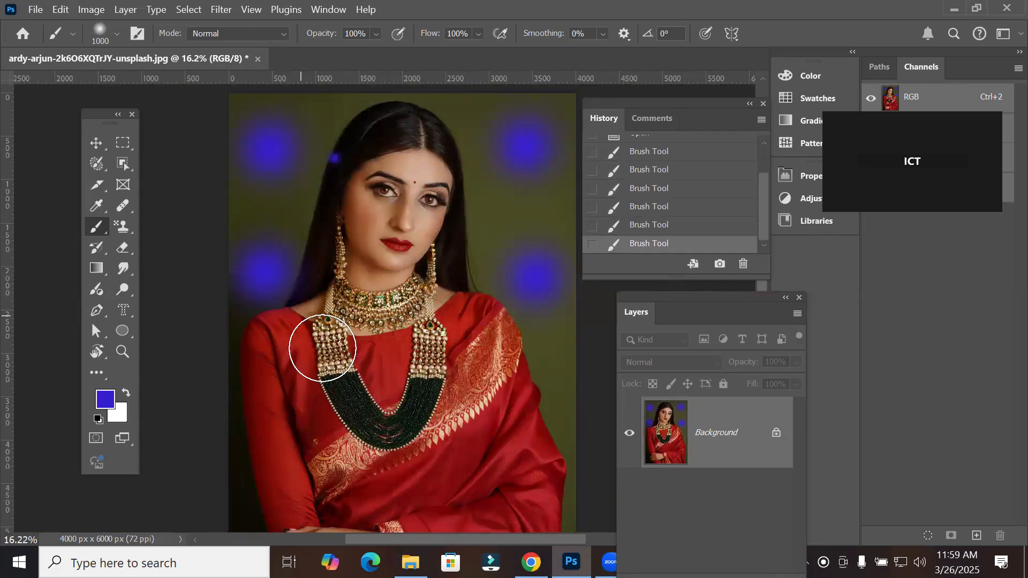
Step: Change the foreground color to a bright pinkish red
click(108, 408)
drag(479, 280, 479, 223)
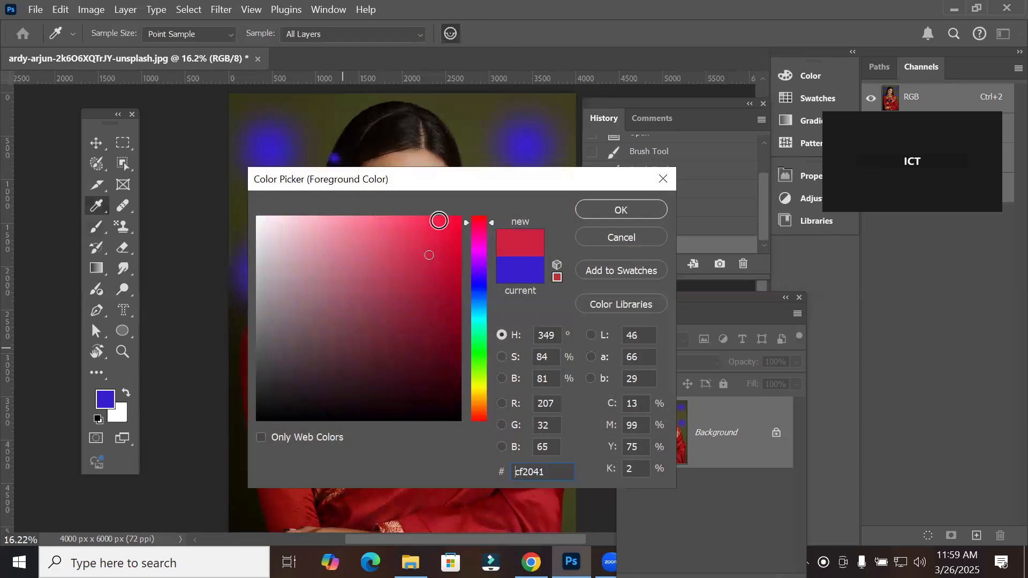
click(599, 207)
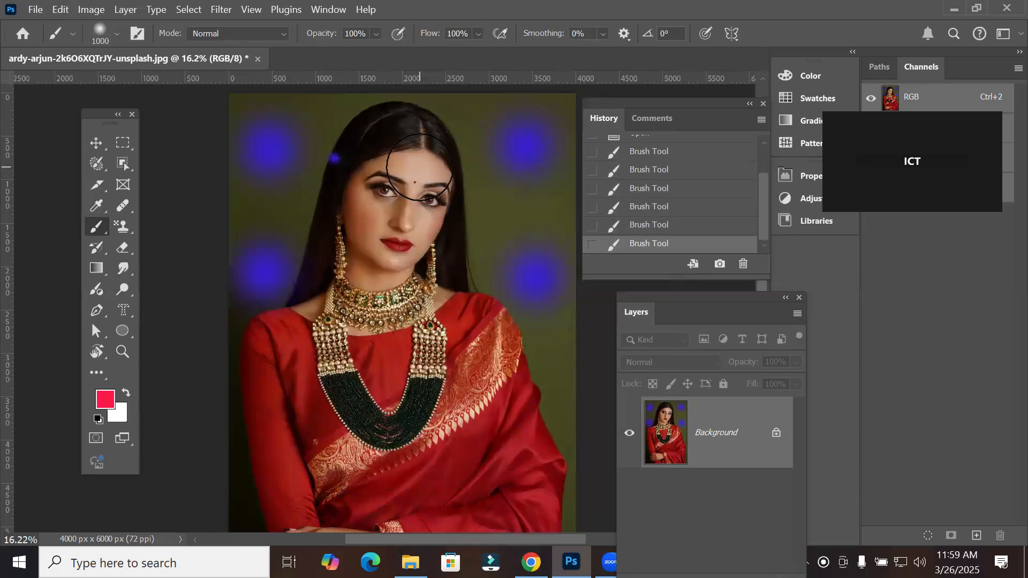
Step: Reduce the brush size to 300 px and paint one red dab on the woman's forehead
key([)
key([)
key([)
key([)
key([)
key([)
key([)
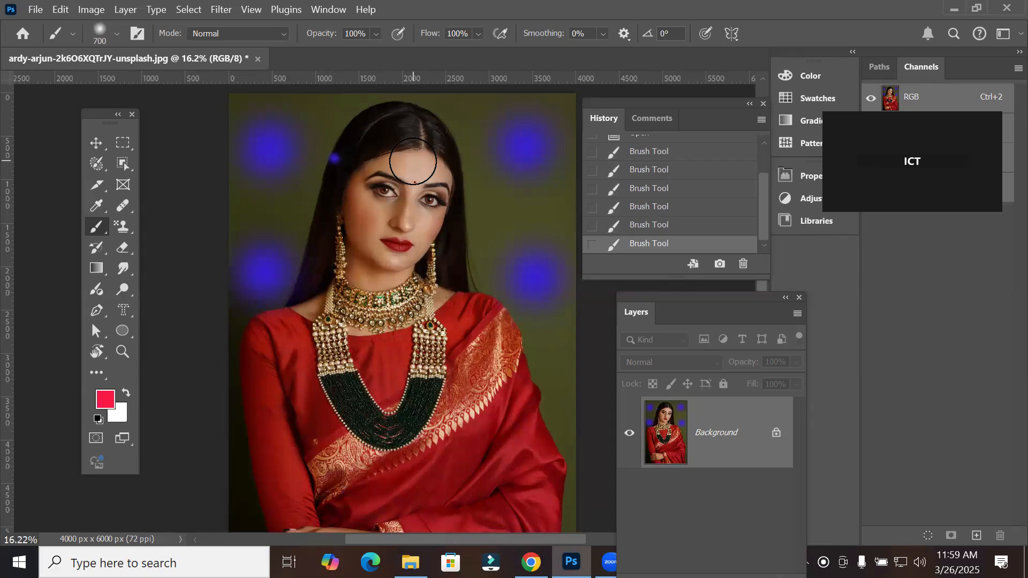
click(411, 166)
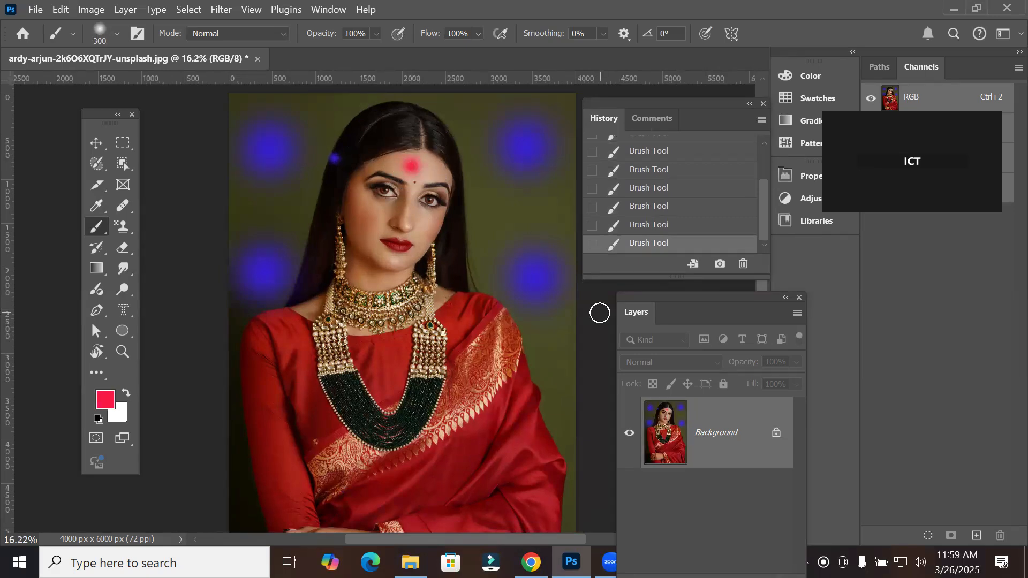
Step: Undo all the brush strokes one by one back to the Open state, and lengthen the History panel
scroll(550, 170, up, 1)
scroll(550, 170, up, 2)
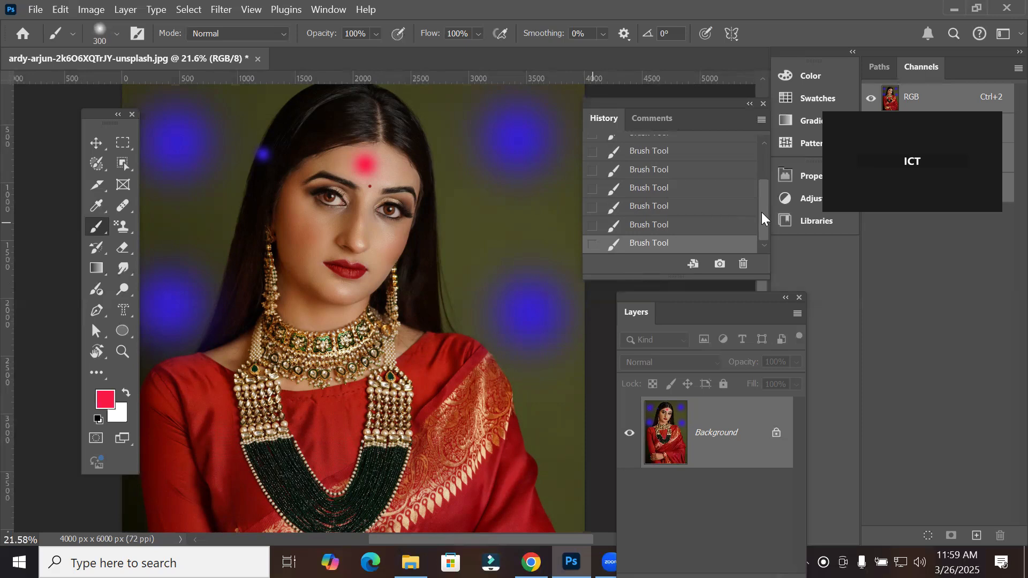
mouse_move(762, 212)
mouse_down()
mouse_move(786, 160)
mouse_move(767, 236)
mouse_up()
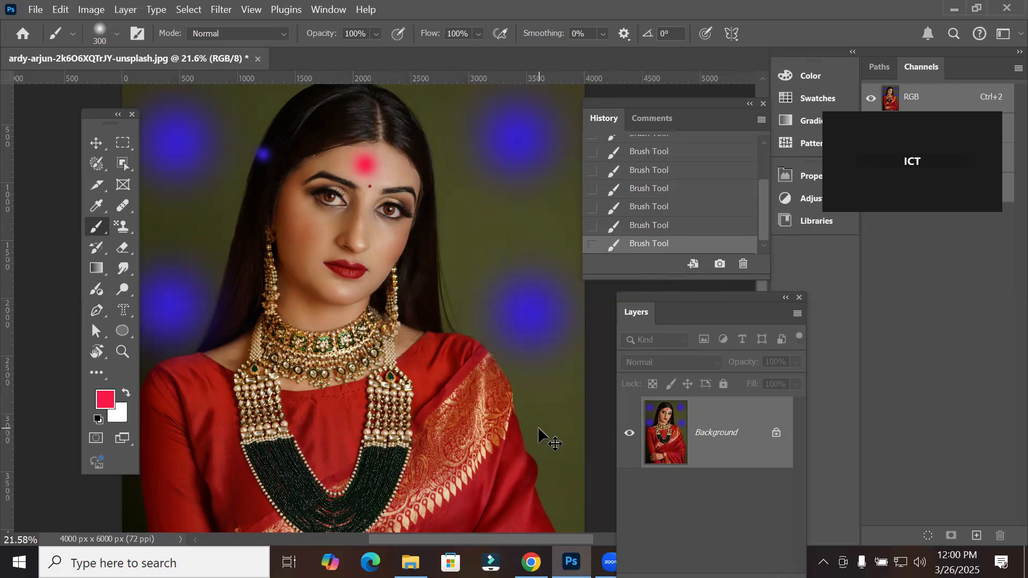
key(ctrl+z)
key(ctrl+z)
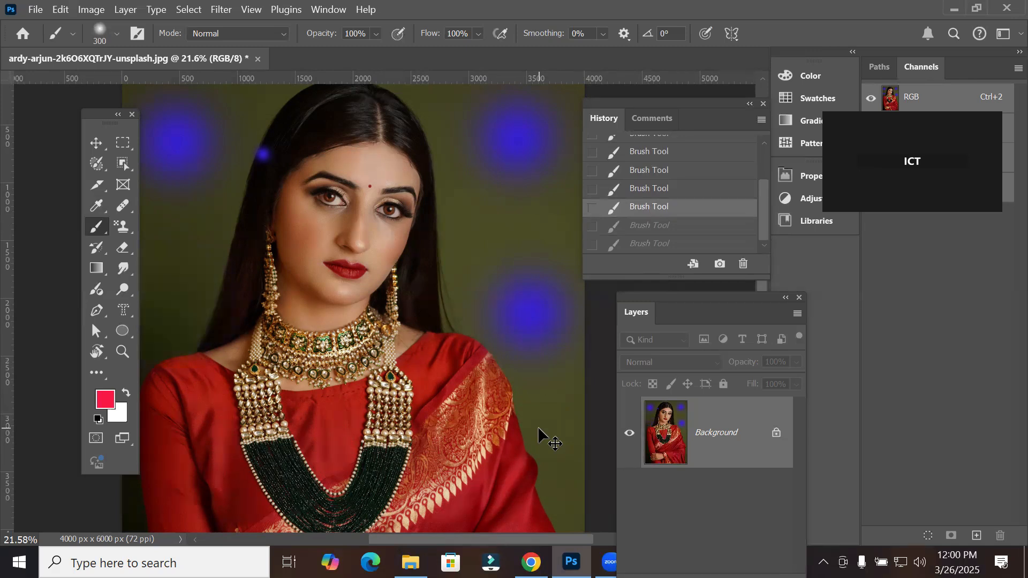
key(ctrl+z)
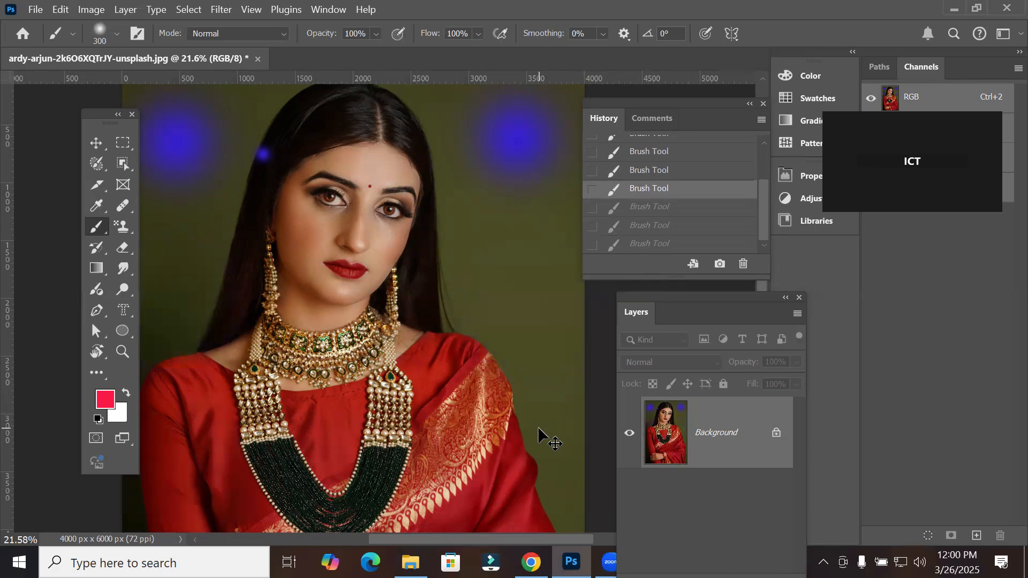
key(ctrl+z)
key(ctrl+z)
key(ctrl+z)
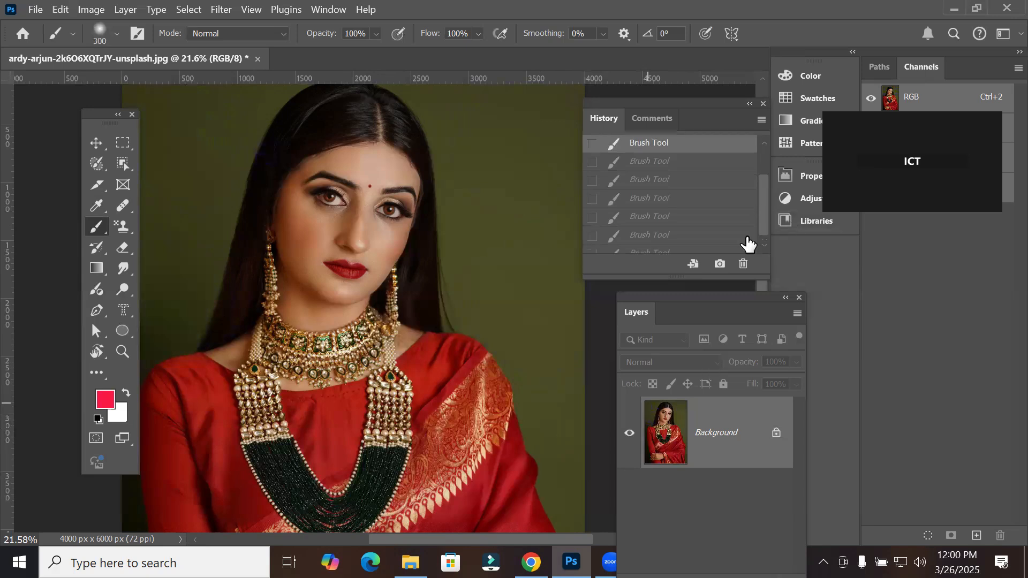
drag(674, 276, 658, 341)
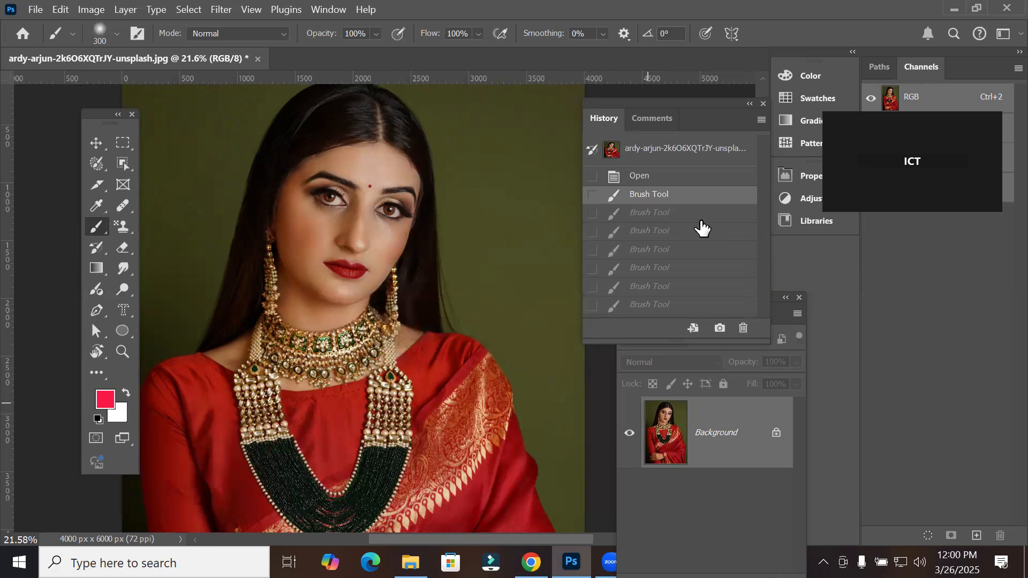
key(ctrl+z)
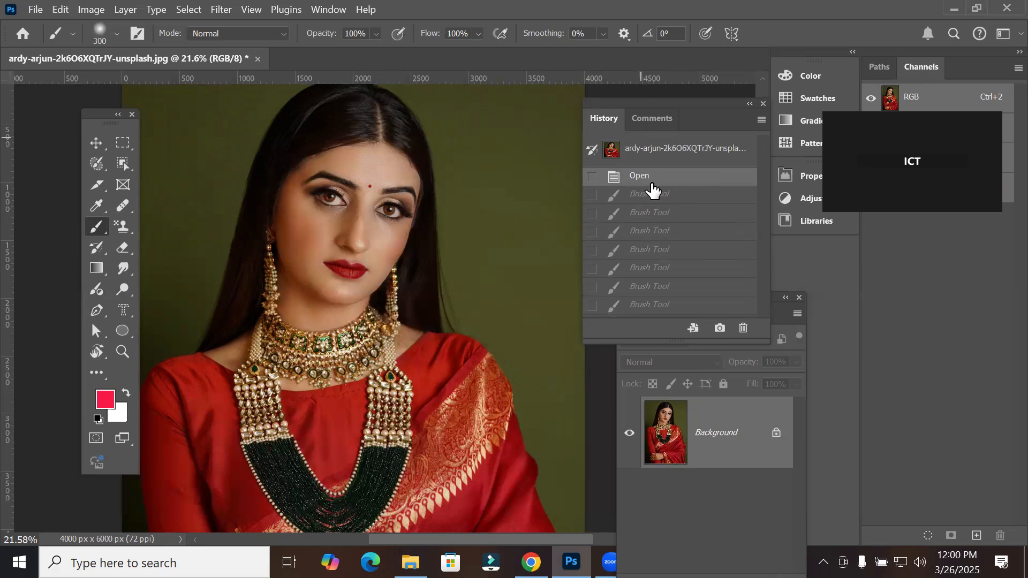
Step: Redo the first five brush strokes one by one, from the dab at the lower edge onward
click(61, 9)
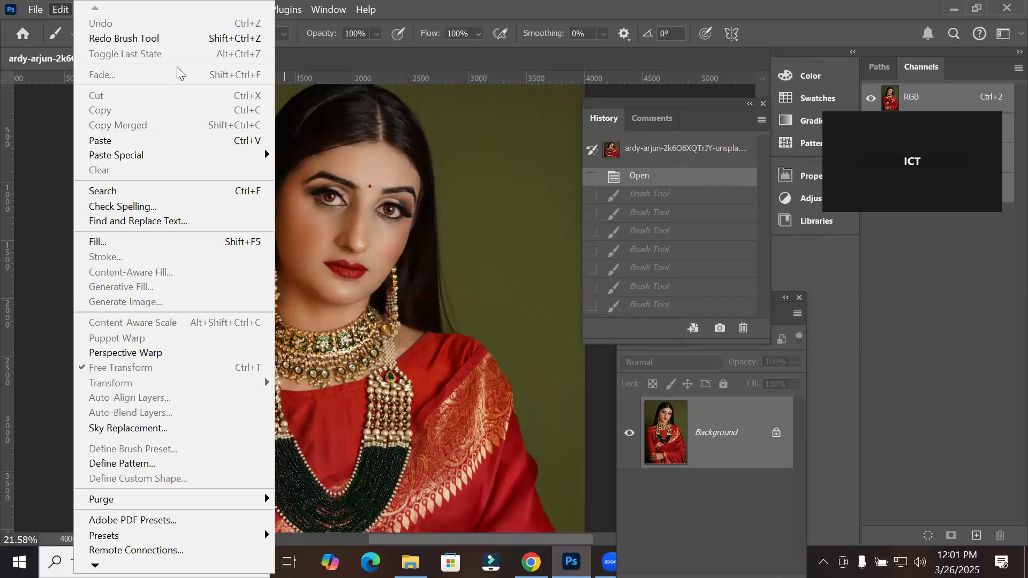
click(140, 43)
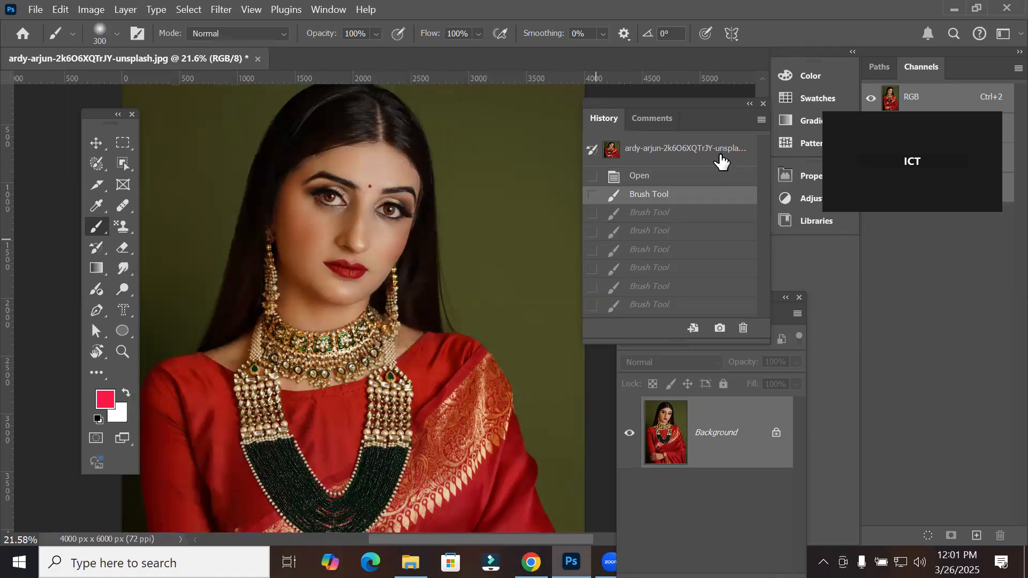
key(ctrl+shift+z)
key(ctrl+shift+z)
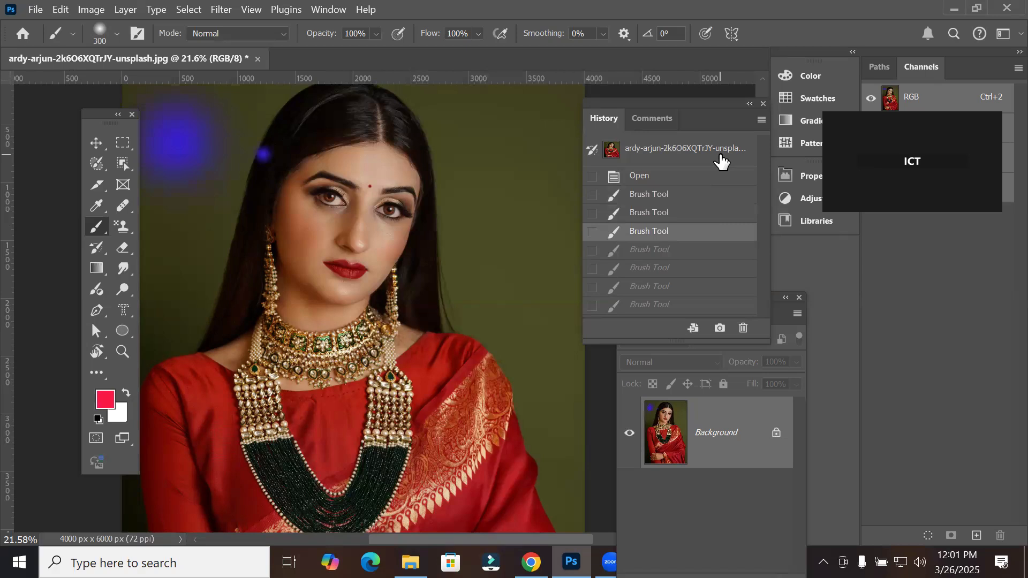
key(ctrl+shift+z)
key(ctrl+shift+z)
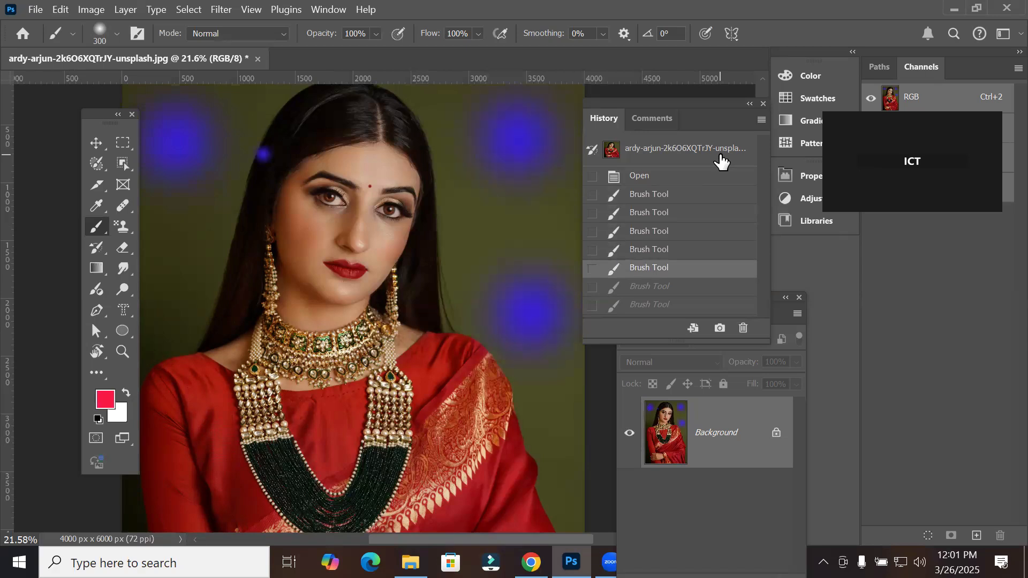
Step: Redo the two undone brush strokes and compare several history states, from Open to the latest brush stroke, finishing on the latest
key(ctrl+shift+z)
key(ctrl+shift+z)
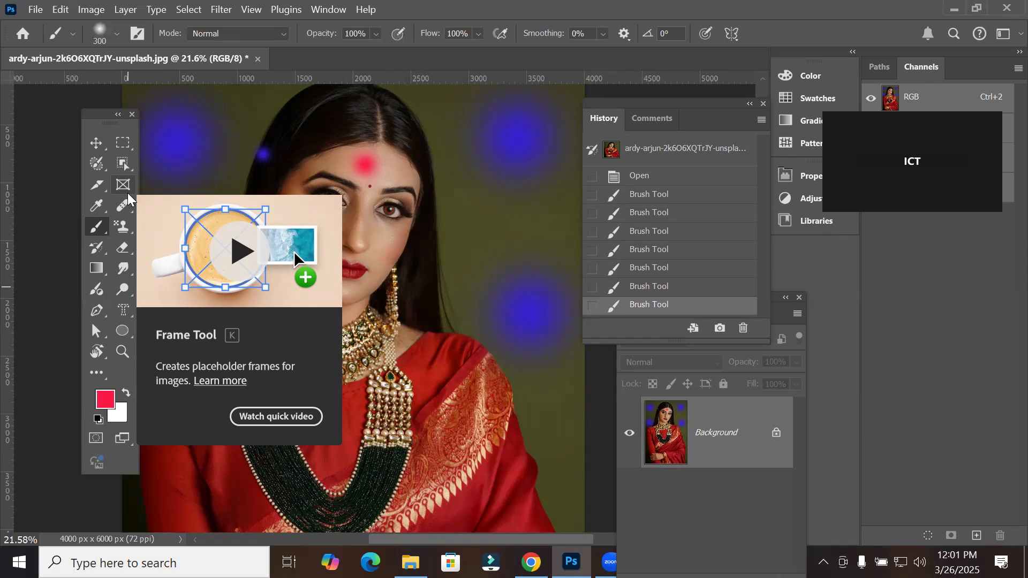
click(638, 182)
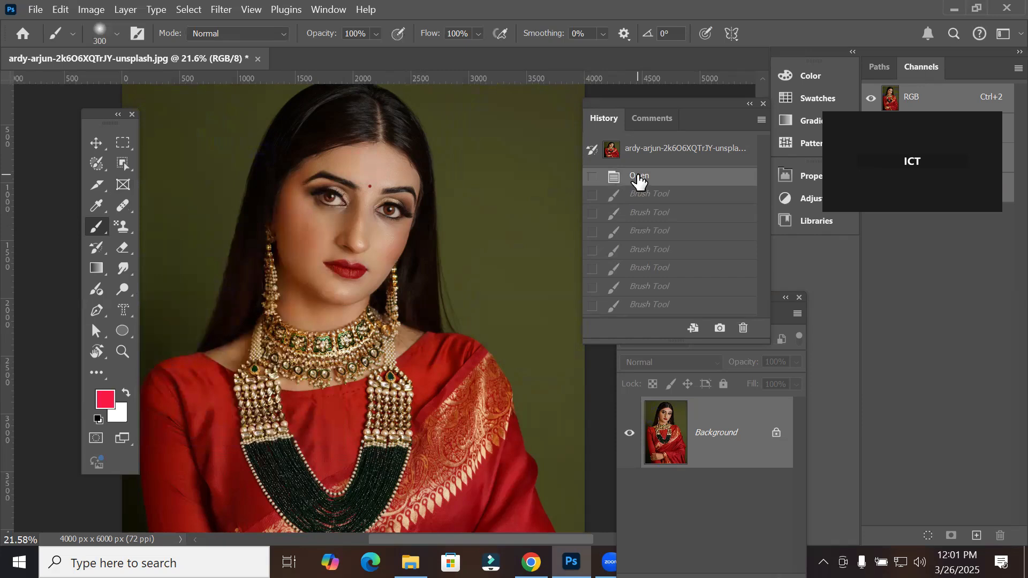
click(645, 309)
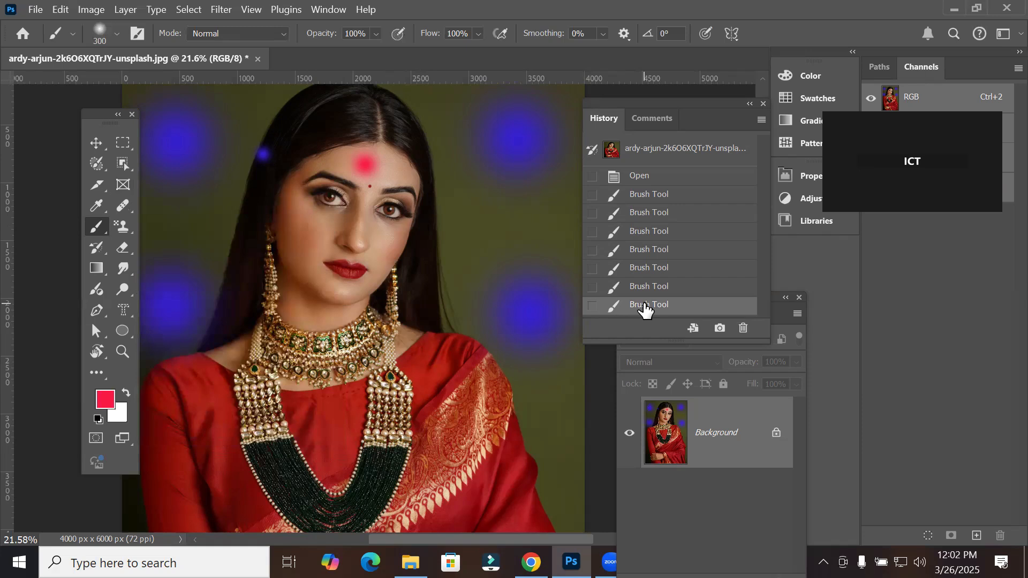
click(653, 270)
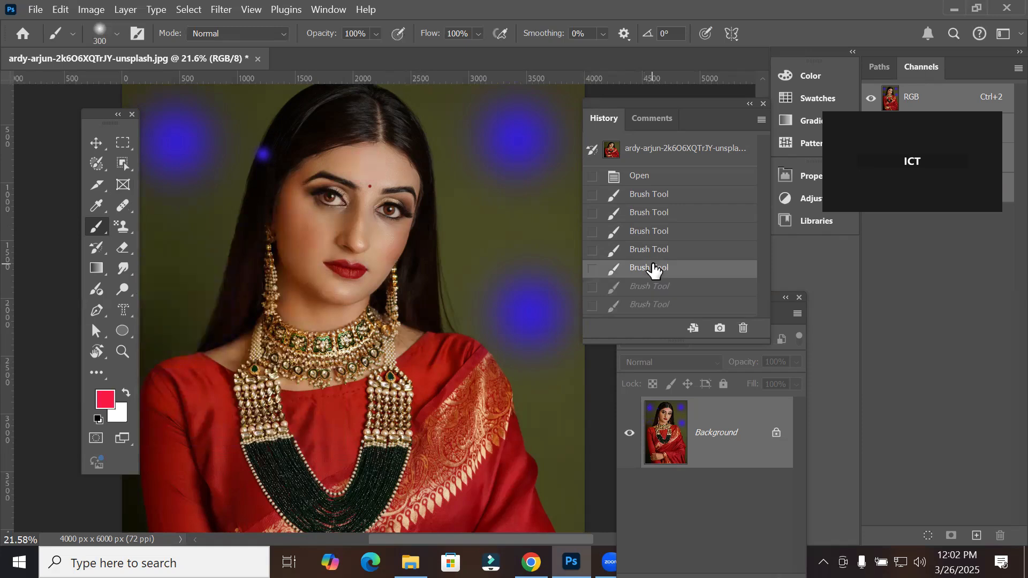
click(648, 196)
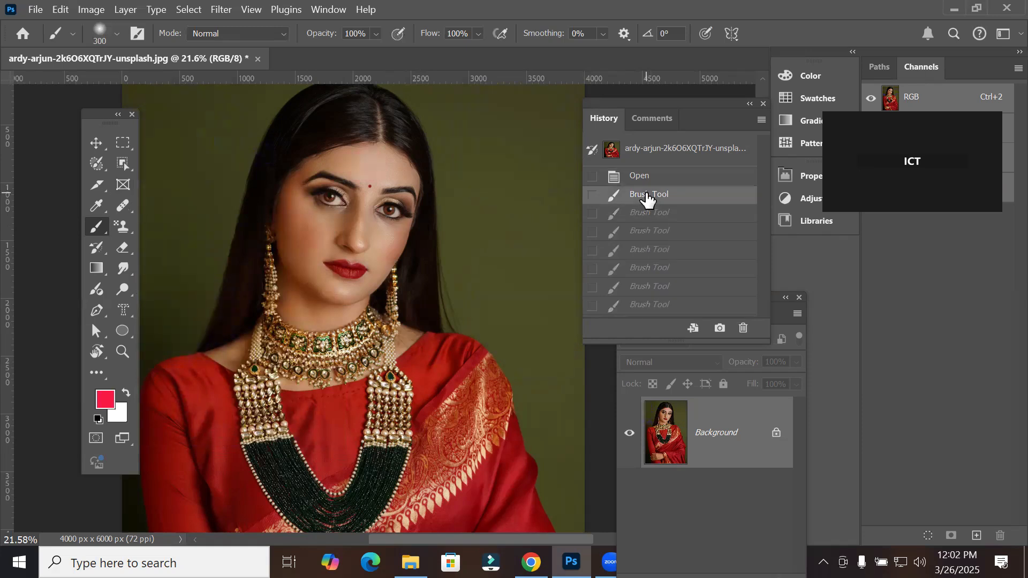
click(641, 306)
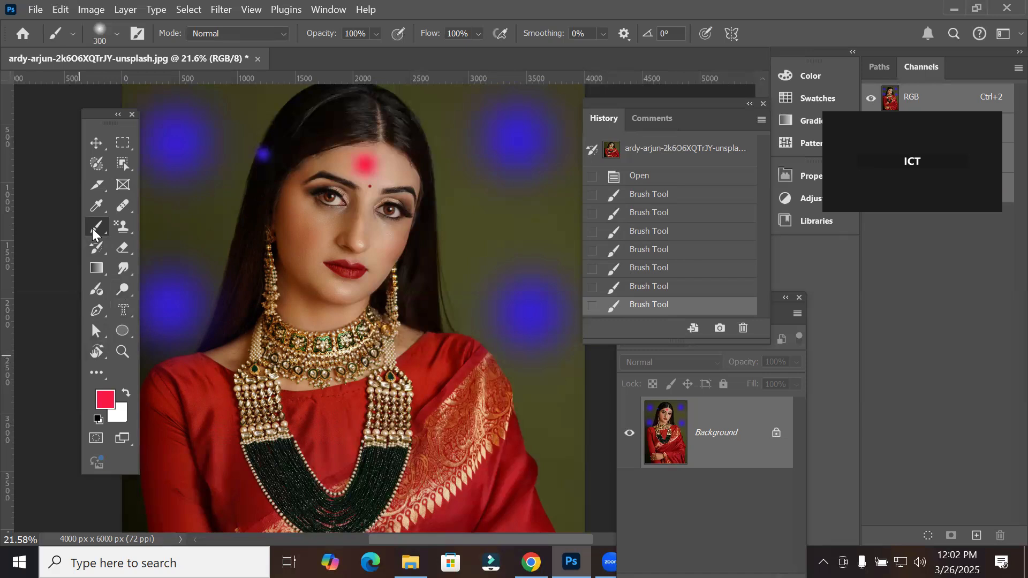
Step: Change the foreground color to bright green with the Color Picker
click(105, 398)
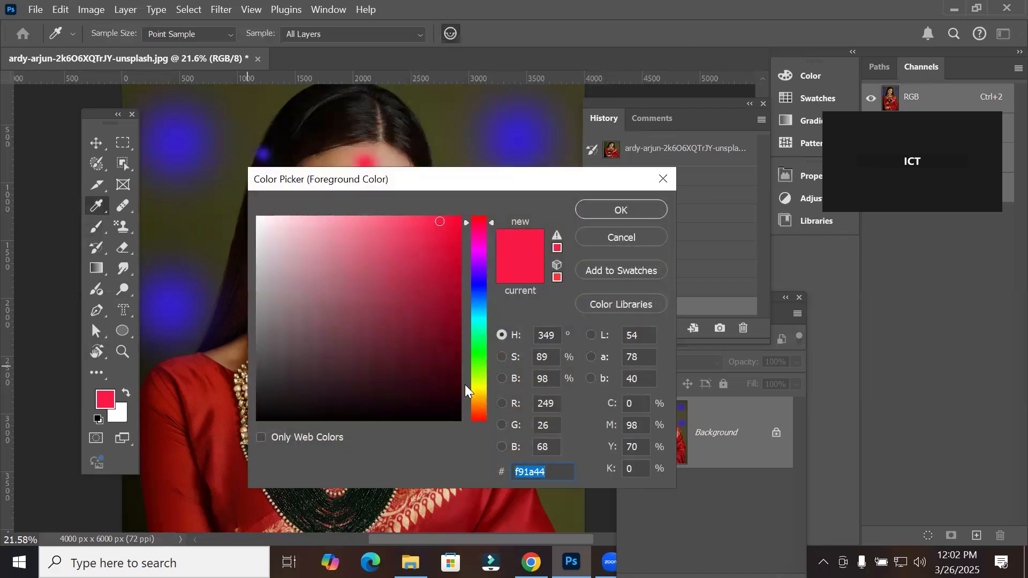
click(482, 353)
click(622, 210)
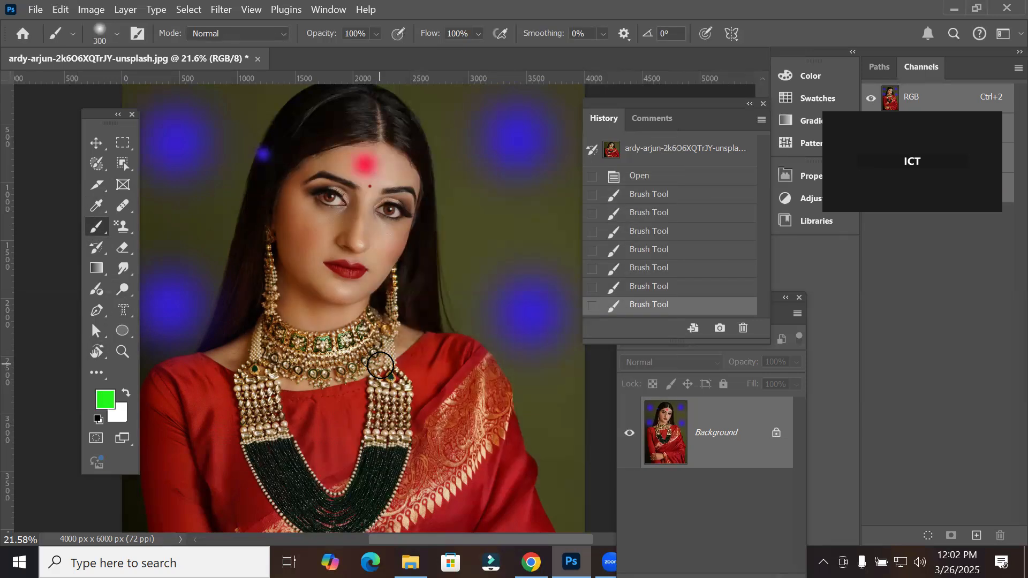
Step: Enlarge the brush to 1200 and paint one soft green spot on each side of the woman's face, between the blue spots
scroll(386, 352, down, 1)
scroll(387, 352, down, 2)
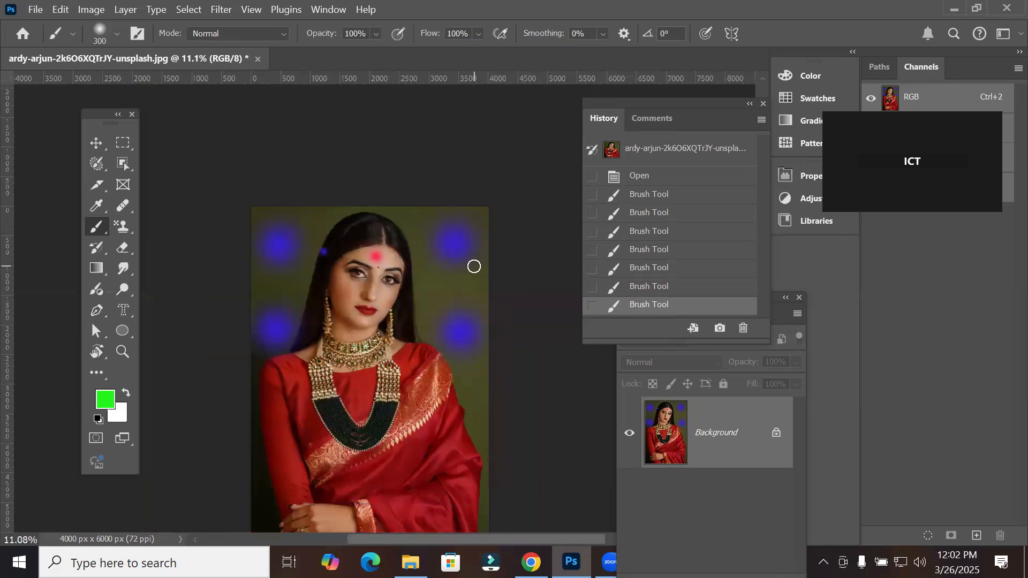
key(bracketright)
key(bracketright)
key(bracketright)
key(bracketright)
key(bracketright)
key(bracketright)
key(bracketright)
key(bracketright)
key(bracketright)
click(437, 286)
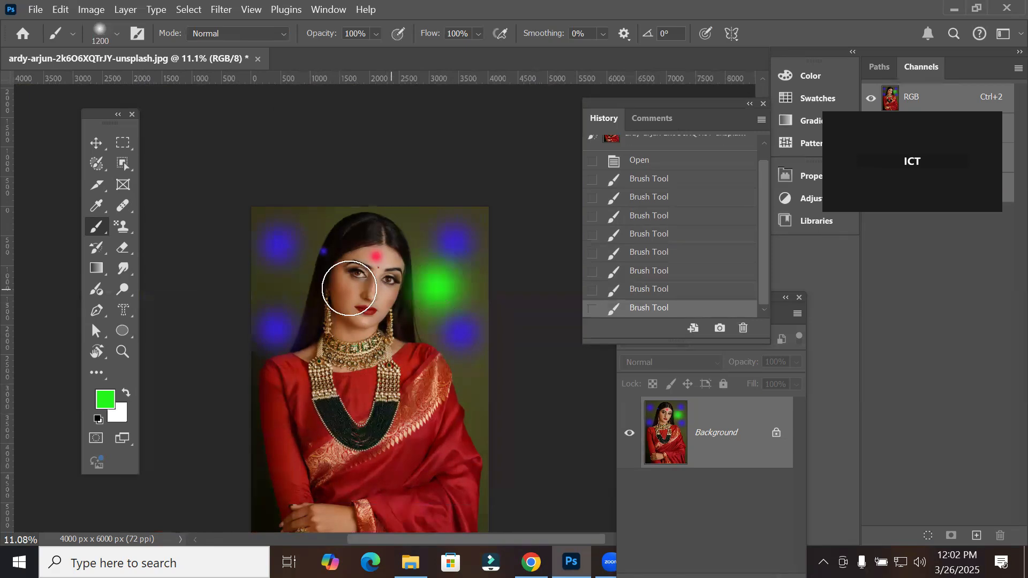
click(278, 289)
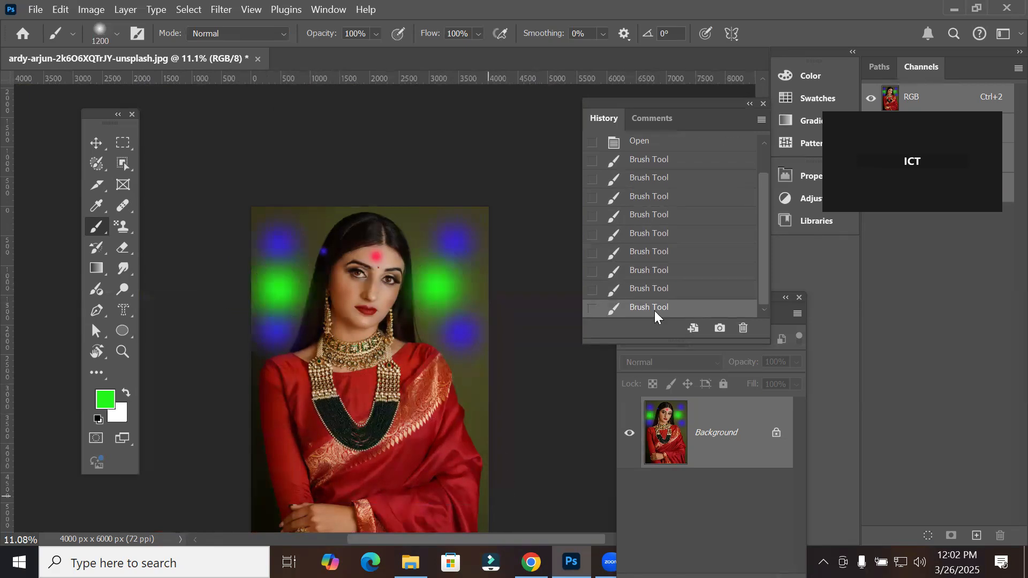
Step: Step back through the history states as far as the first brush stroke and return to the newest green stroke
click(656, 289)
click(654, 271)
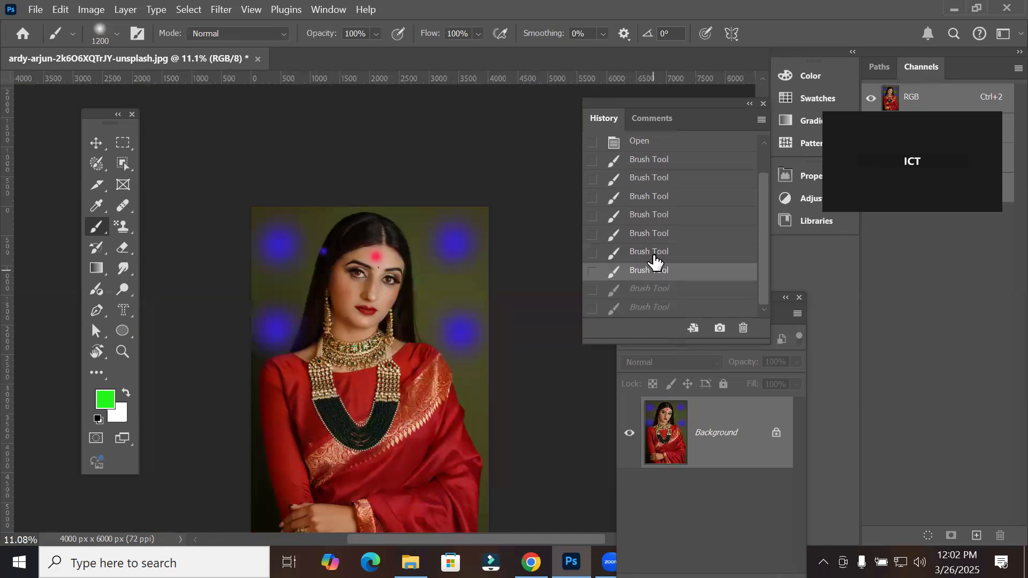
click(654, 251)
click(654, 233)
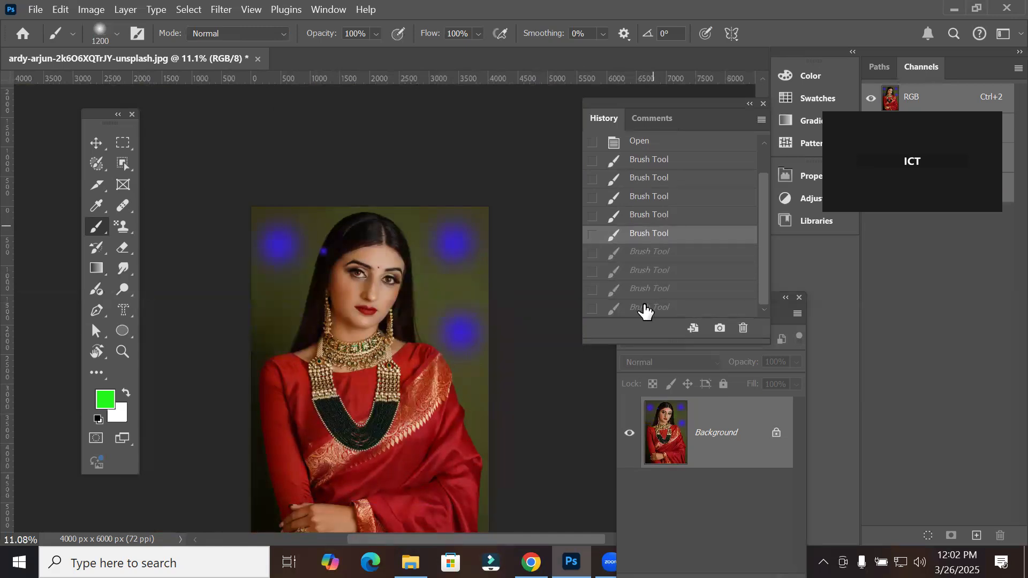
click(645, 308)
click(649, 161)
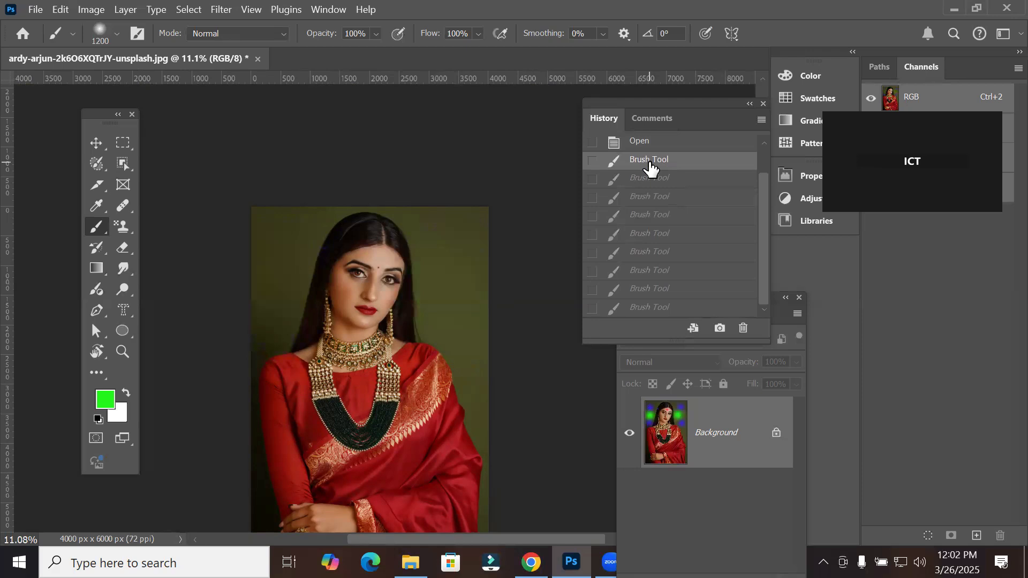
click(644, 308)
Step: Enlarge the history list and delete the two newest Brush Tool states, which hold the green spots
drag(647, 342, 650, 381)
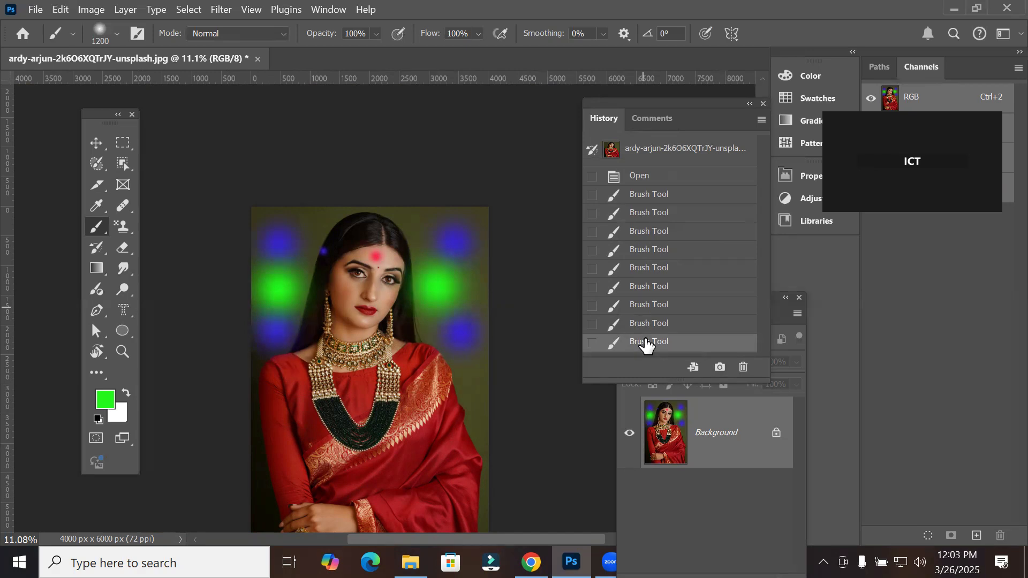
click(745, 369)
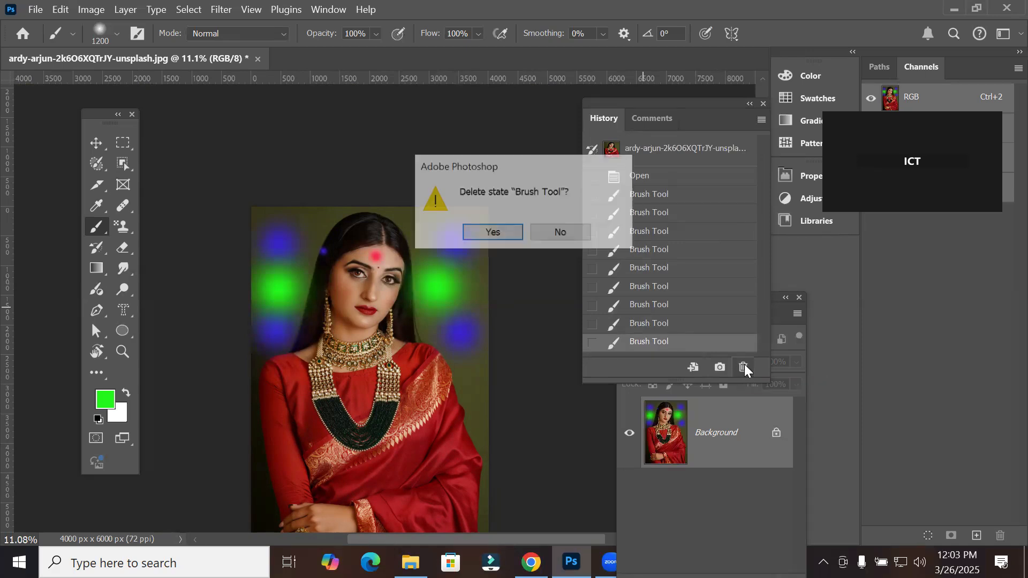
click(488, 230)
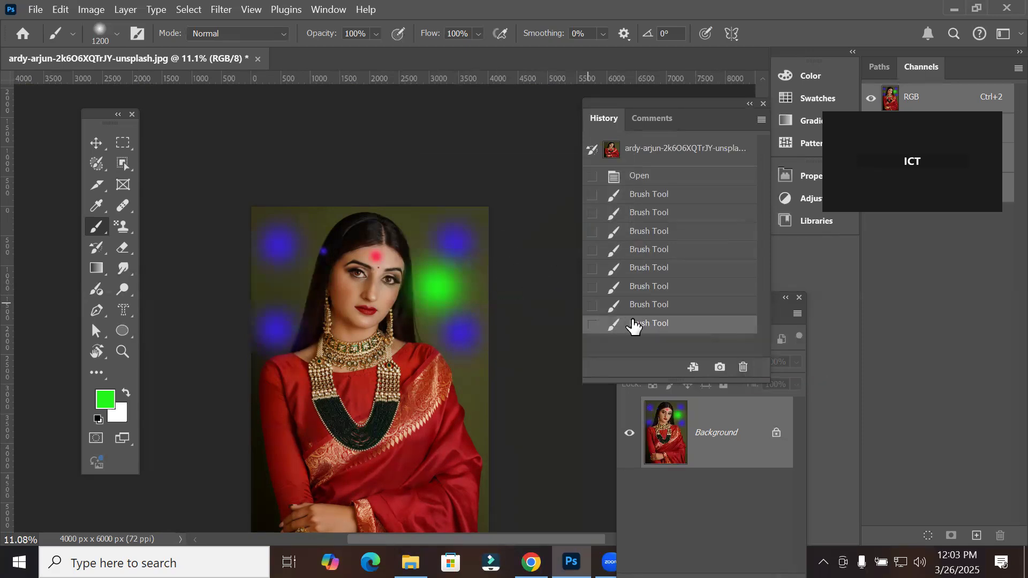
click(744, 368)
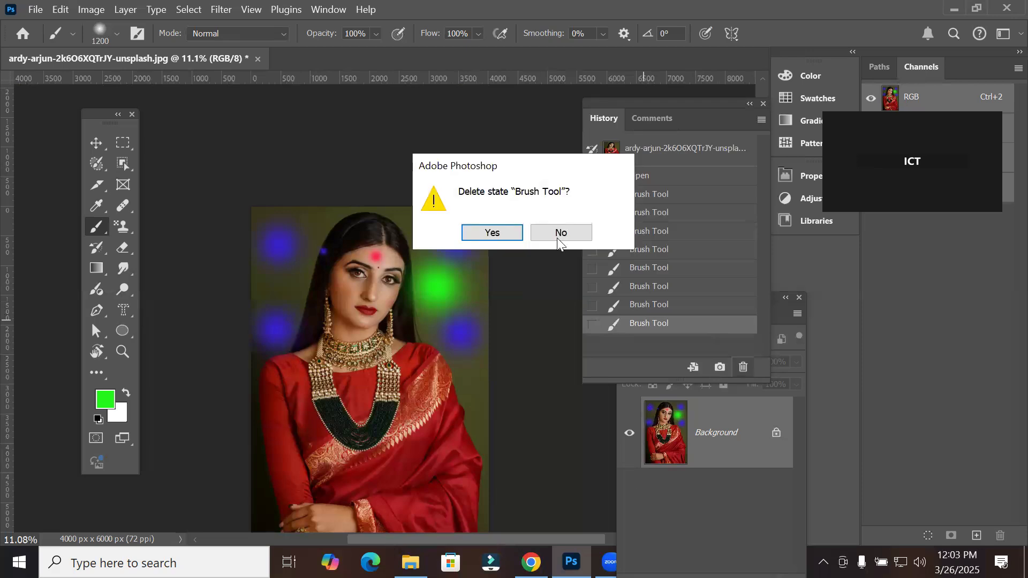
click(489, 232)
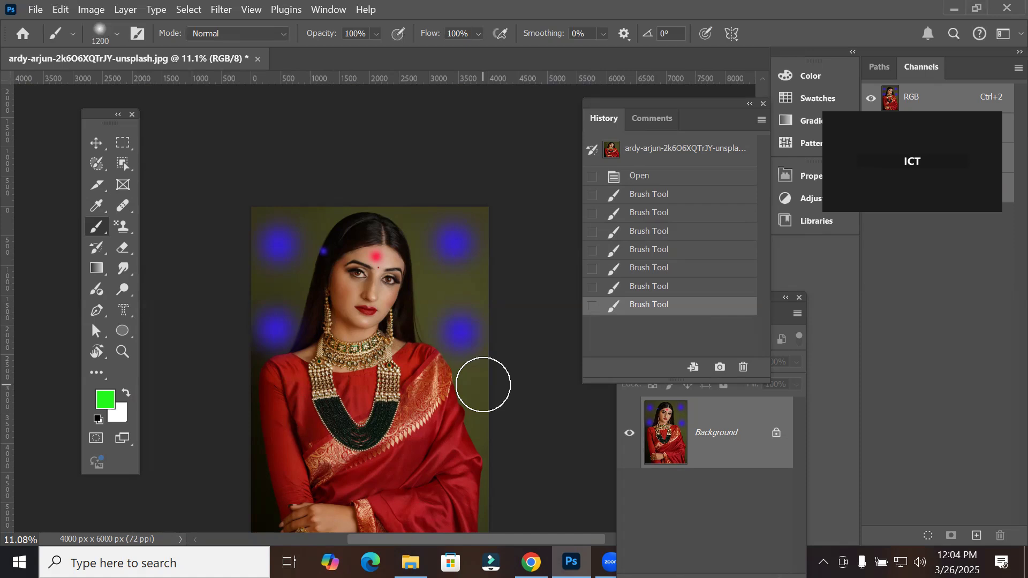
Step: Take a history snapshot of the current image and restore the image from it after going back to earlier brush states
click(720, 368)
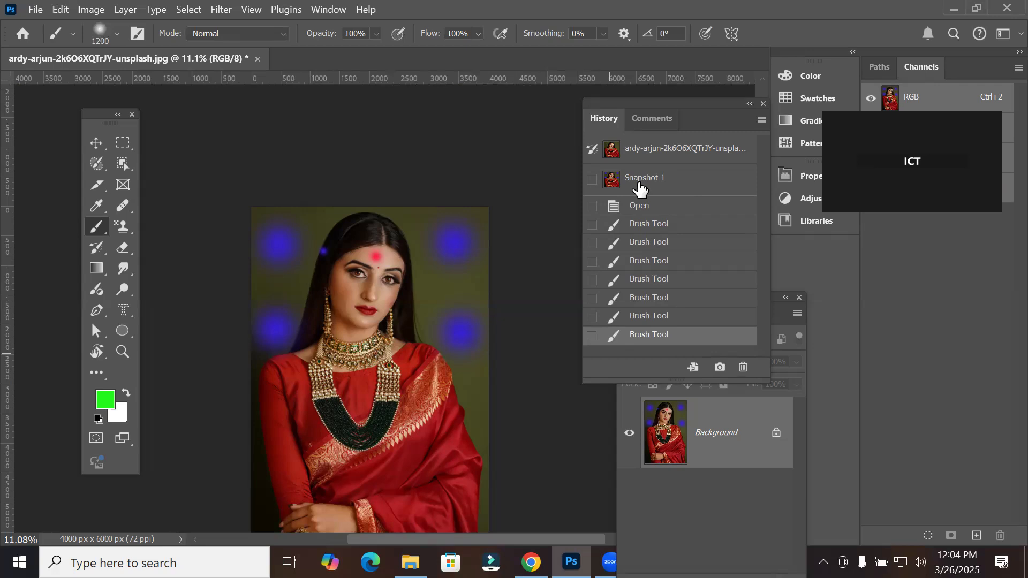
click(643, 210)
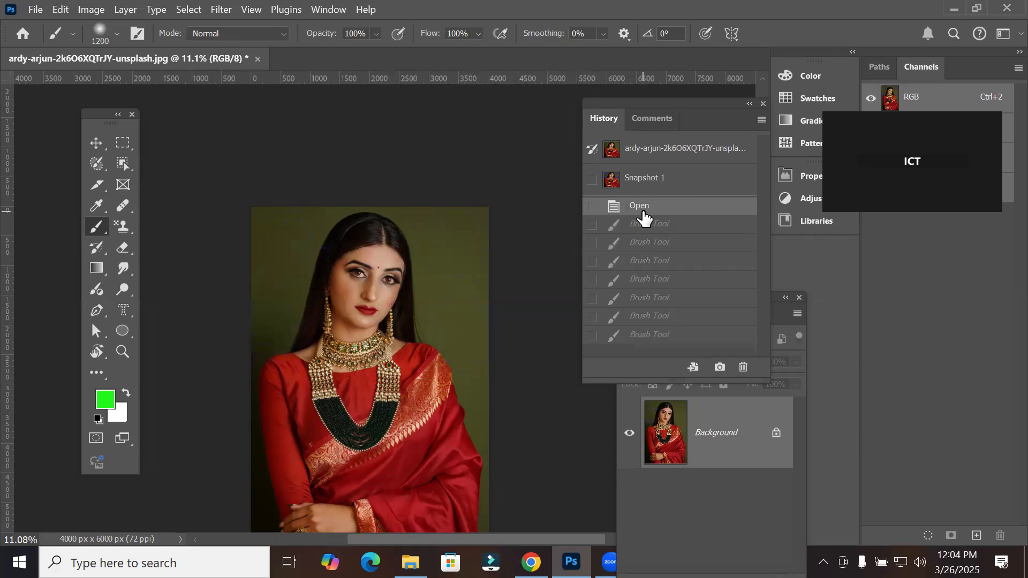
click(641, 247)
click(639, 265)
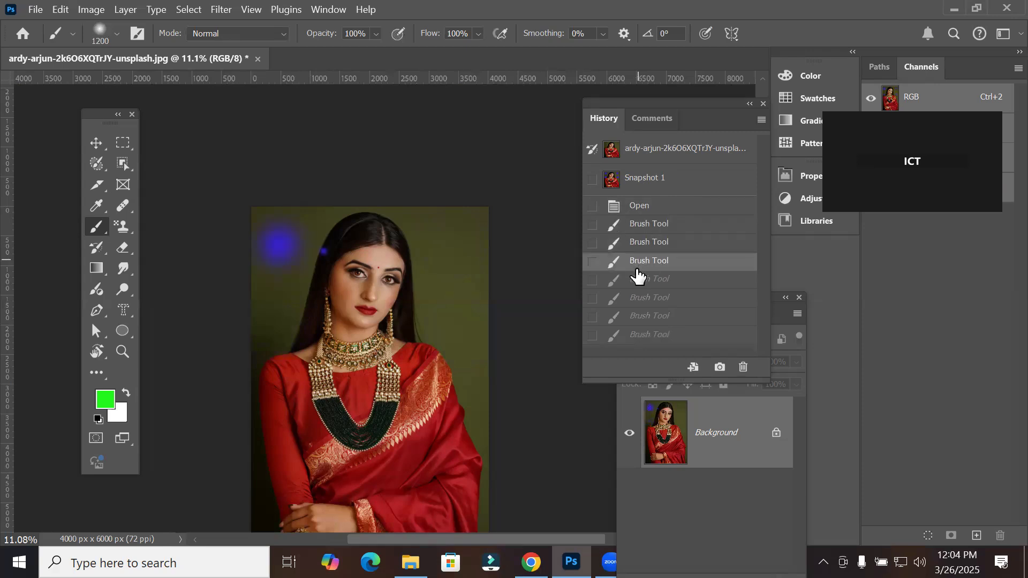
click(640, 281)
click(643, 262)
click(646, 281)
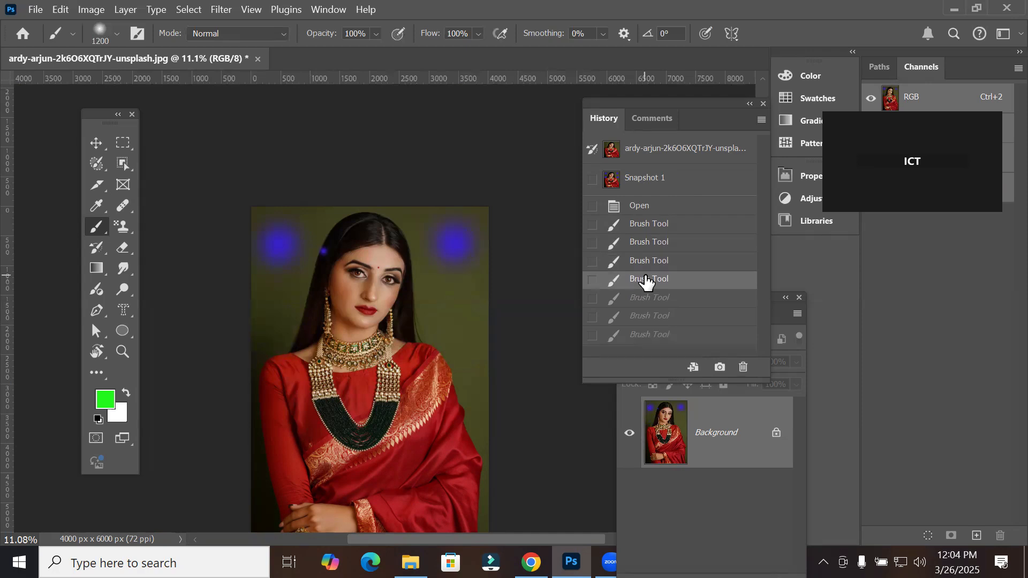
click(654, 179)
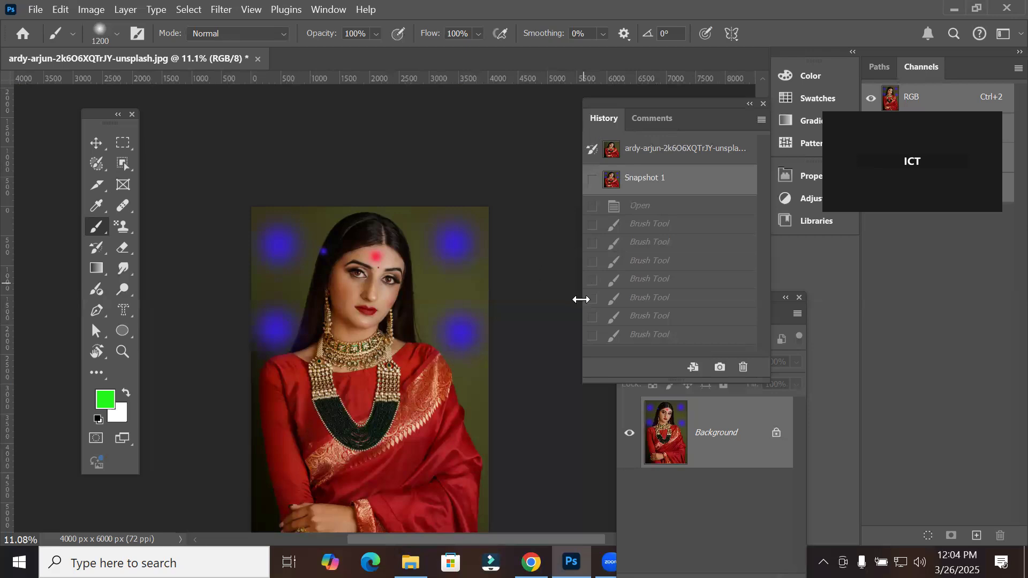
Step: Review the brush states from the second stroke to the red forehead spot's predecessor and restore the image from Snapshot 1
click(659, 261)
click(653, 243)
click(653, 261)
click(654, 279)
click(656, 298)
click(655, 316)
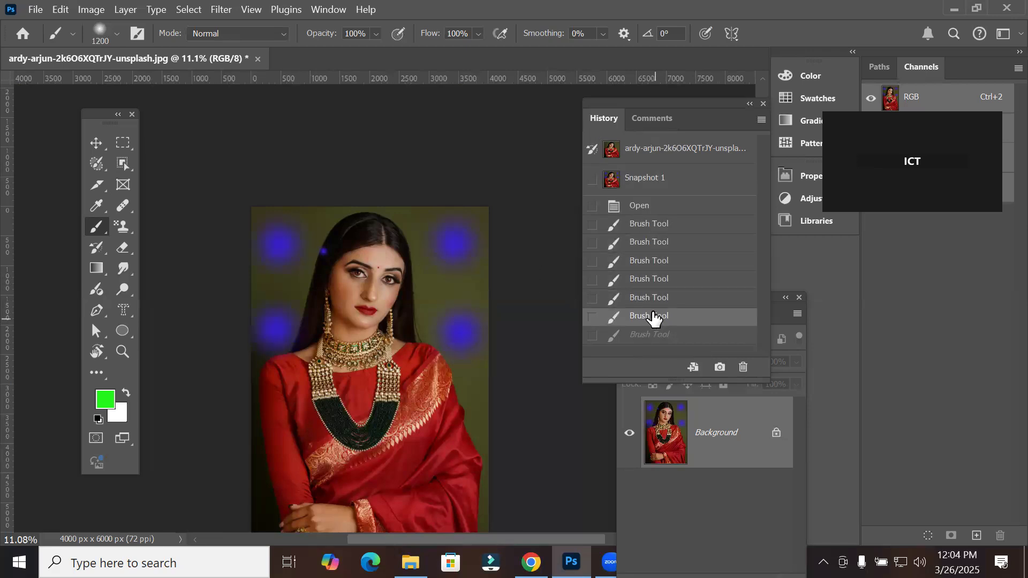
click(654, 298)
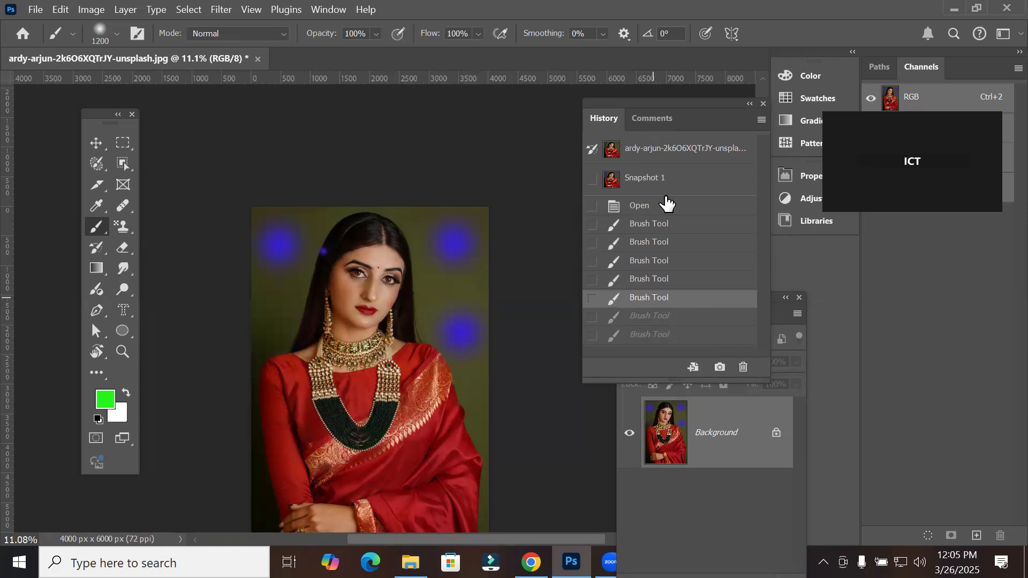
click(668, 183)
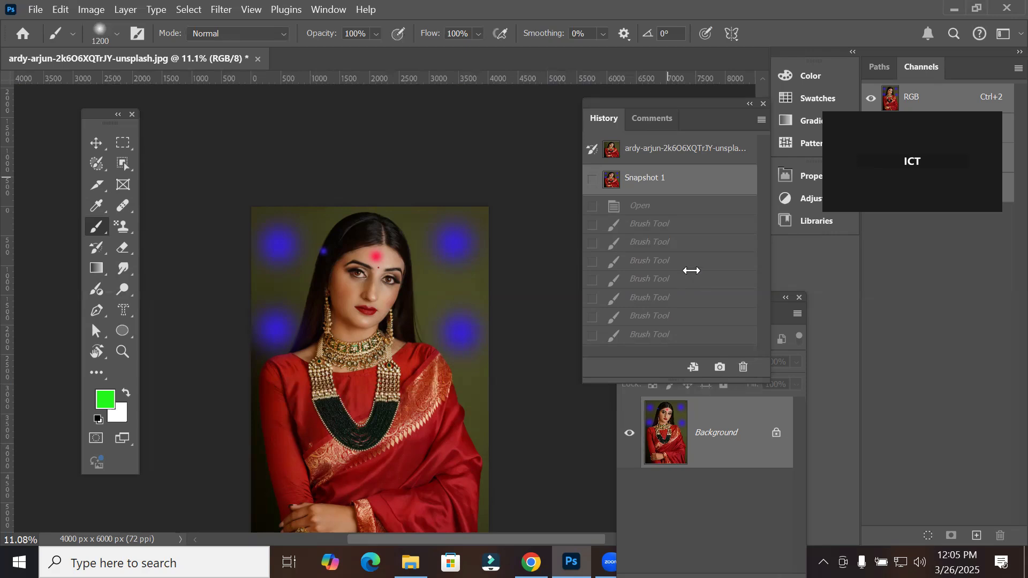
Step: Step forward through all seven brush states from the first to the last stroke, and lengthen the history list
click(634, 223)
click(641, 242)
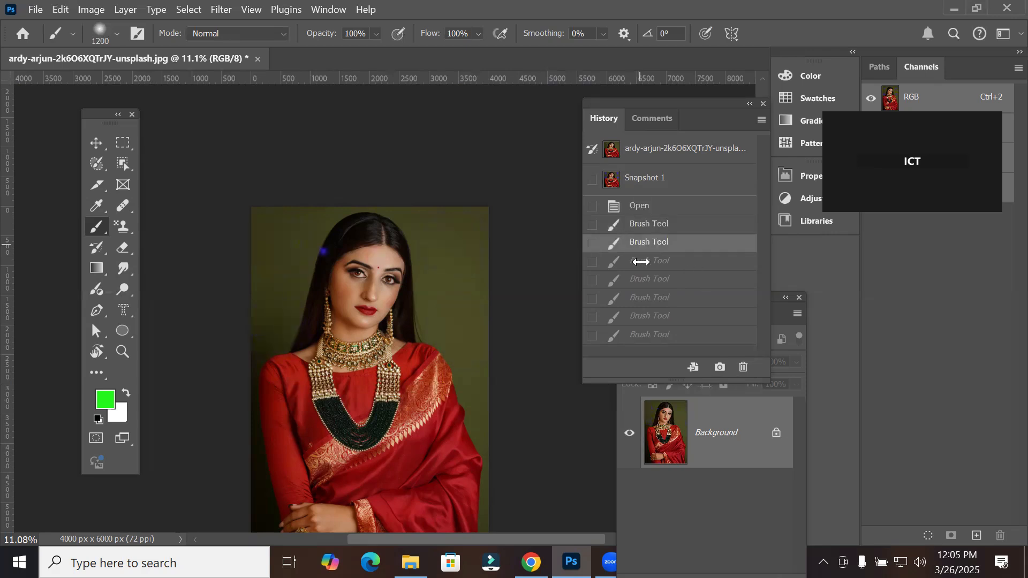
click(641, 261)
click(640, 279)
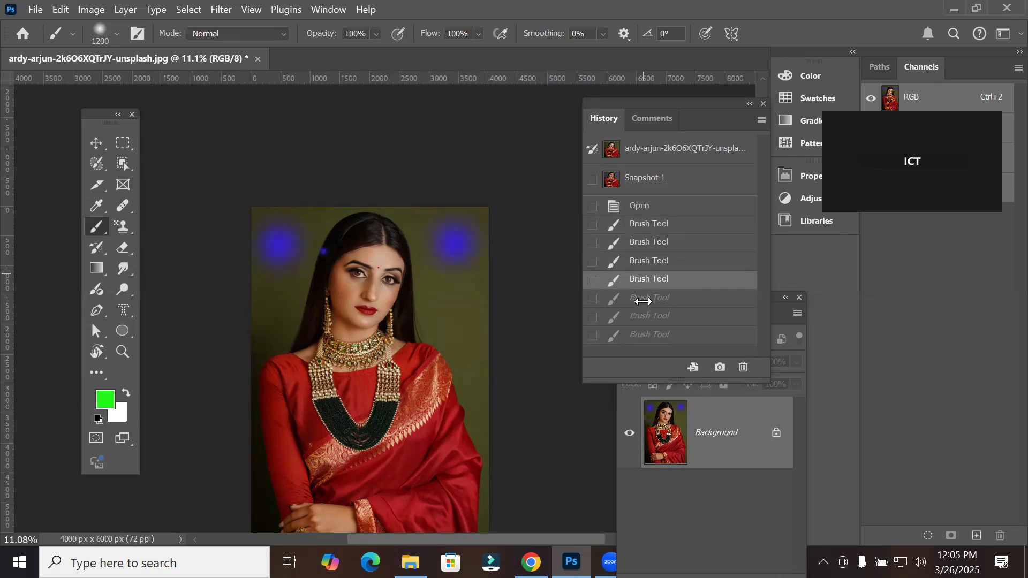
click(641, 298)
click(642, 316)
click(642, 335)
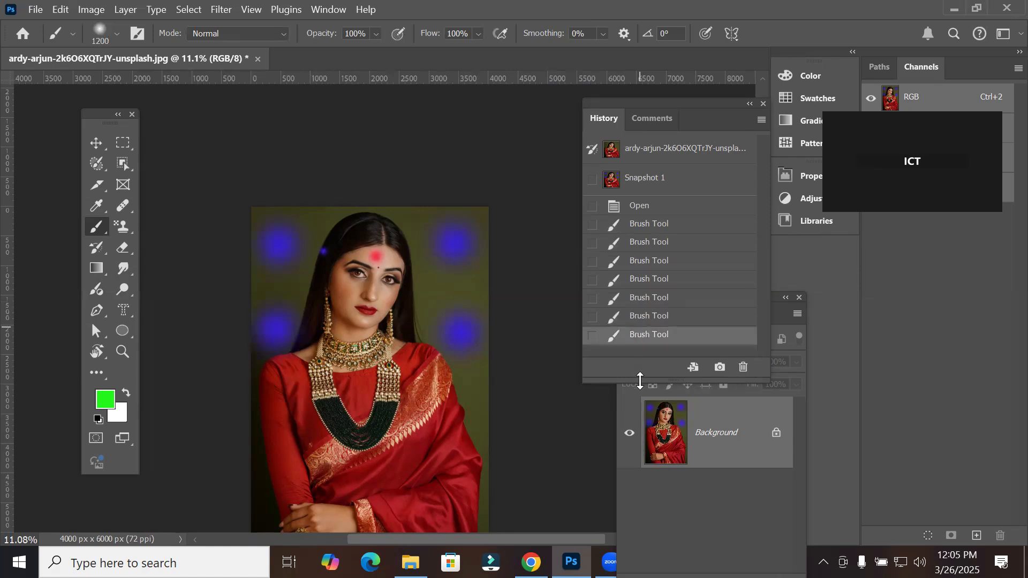
drag(640, 382, 638, 443)
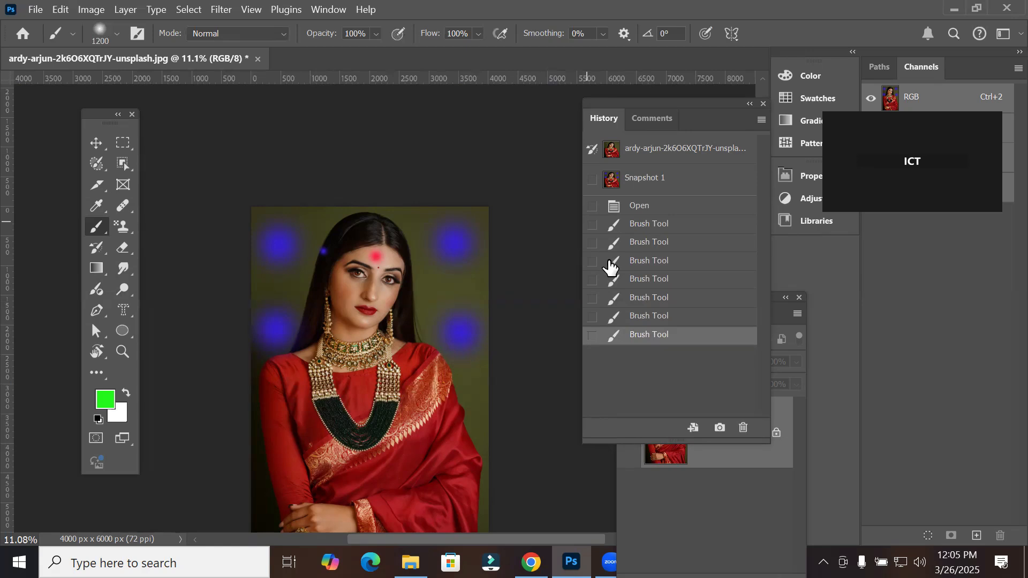
Step: Open the History preferences and go through File Handling to the Performance preferences
click(71, 14)
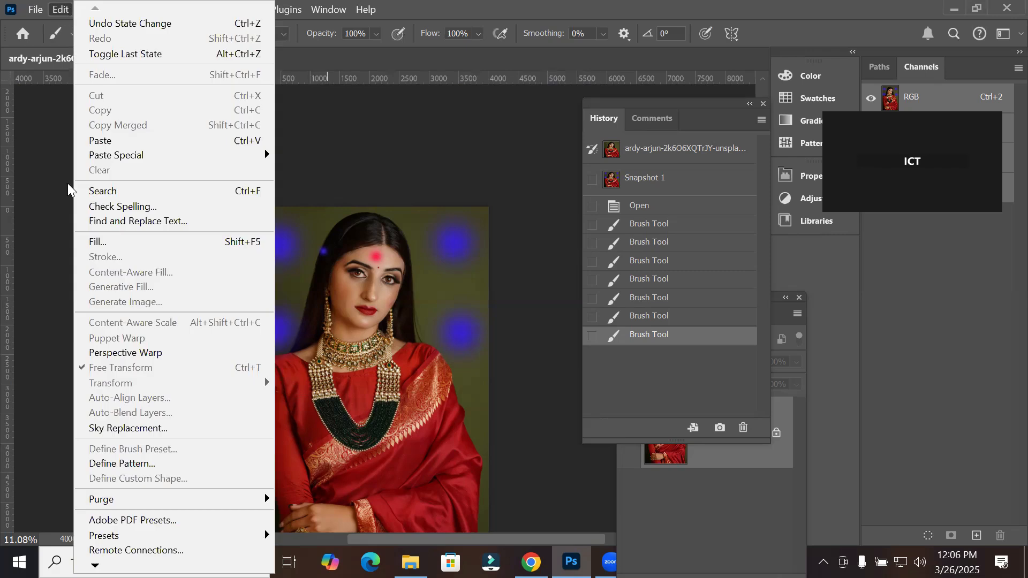
scroll(174, 282, down, 5)
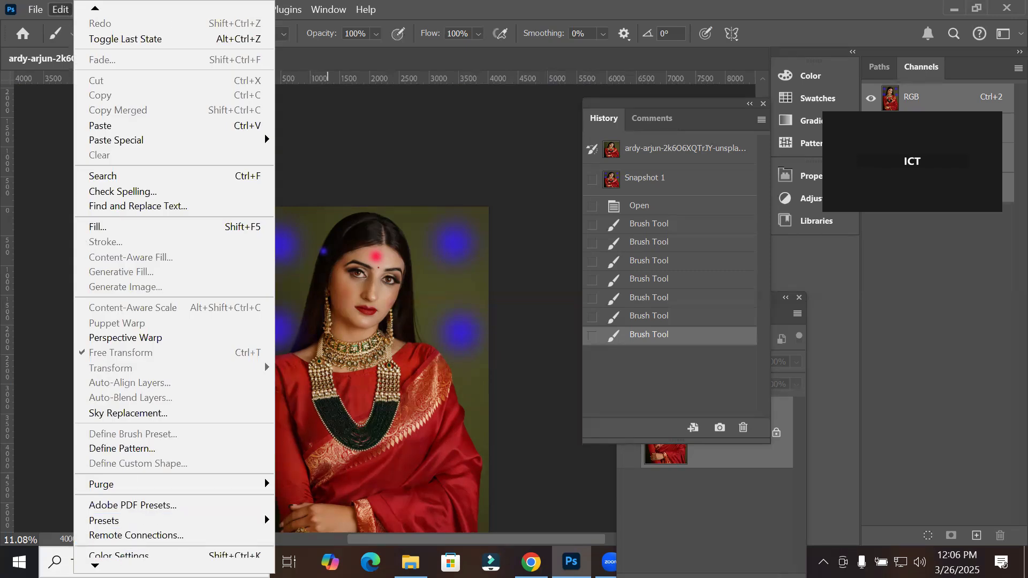
scroll(174, 282, down, 4)
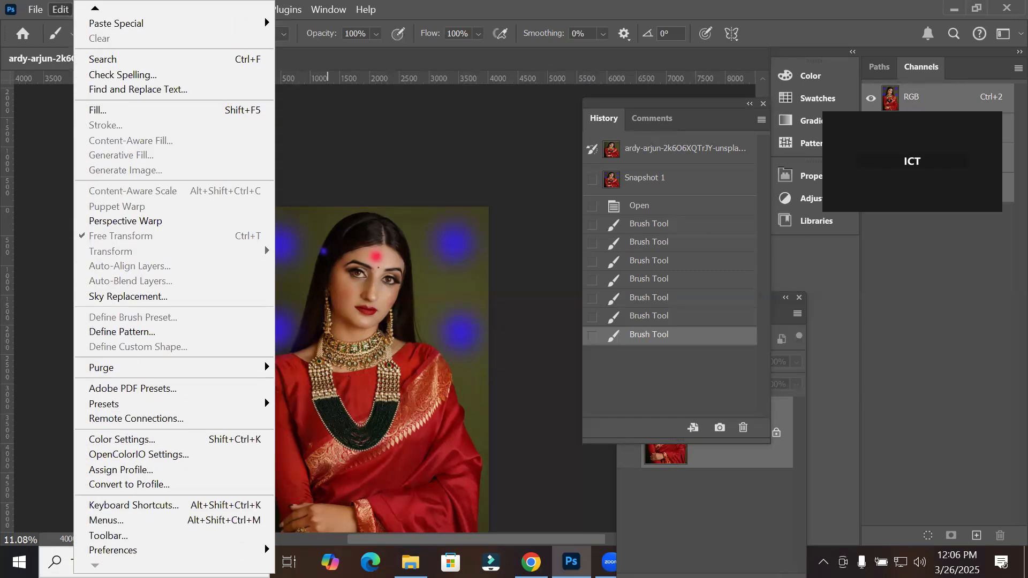
mouse_move(113, 550)
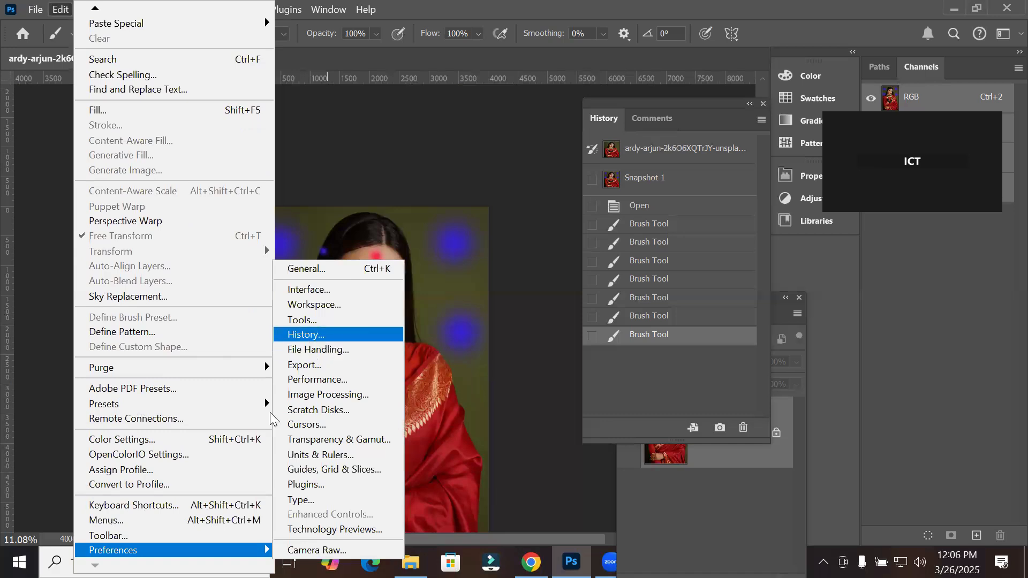
click(358, 334)
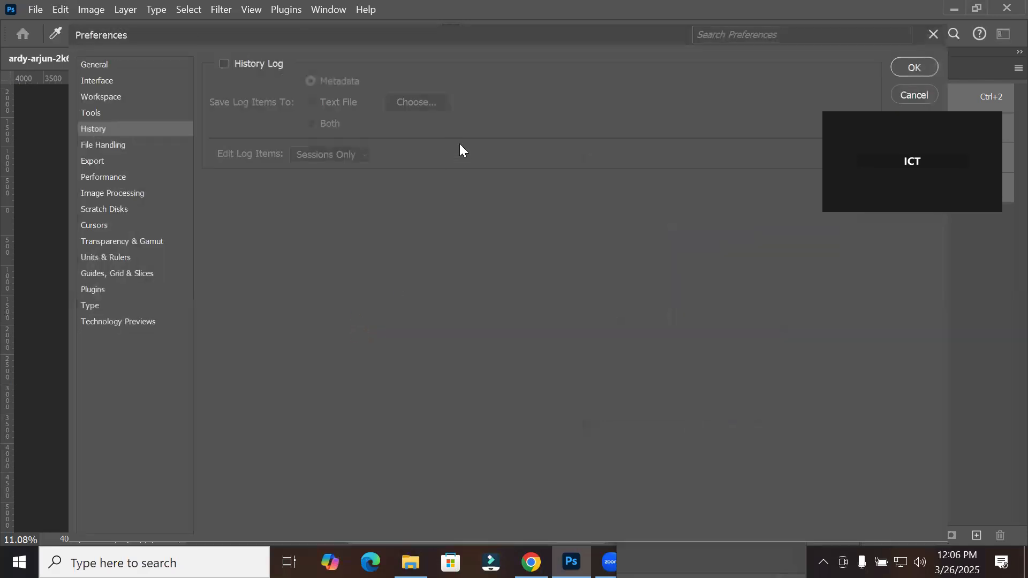
drag(974, 105, 1000, 285)
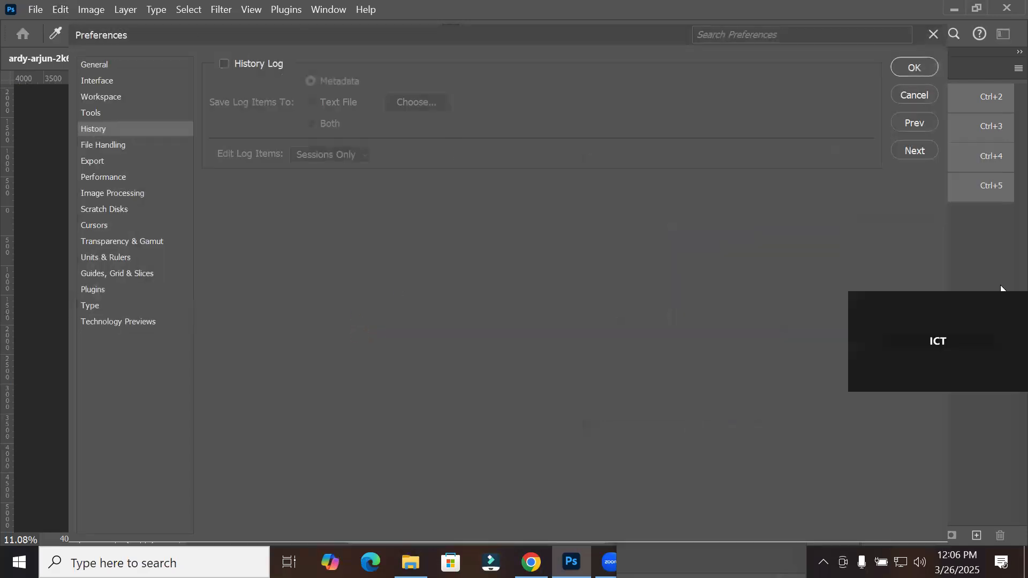
click(97, 149)
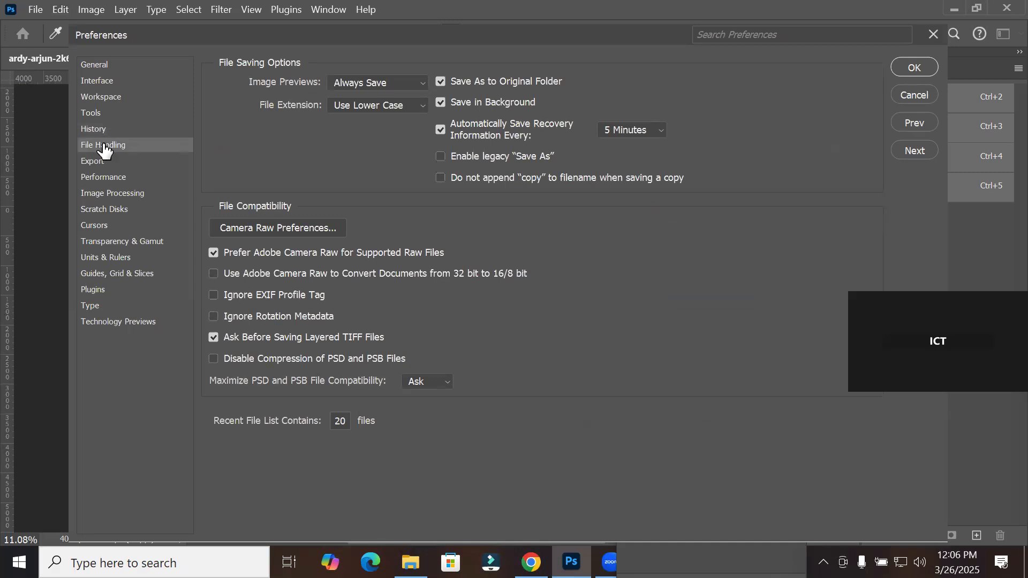
click(100, 182)
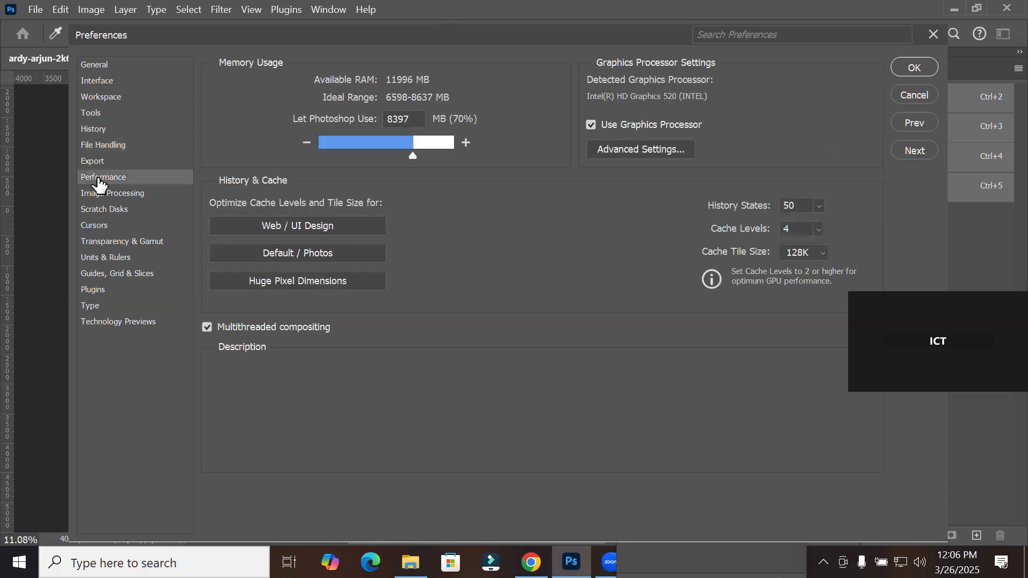
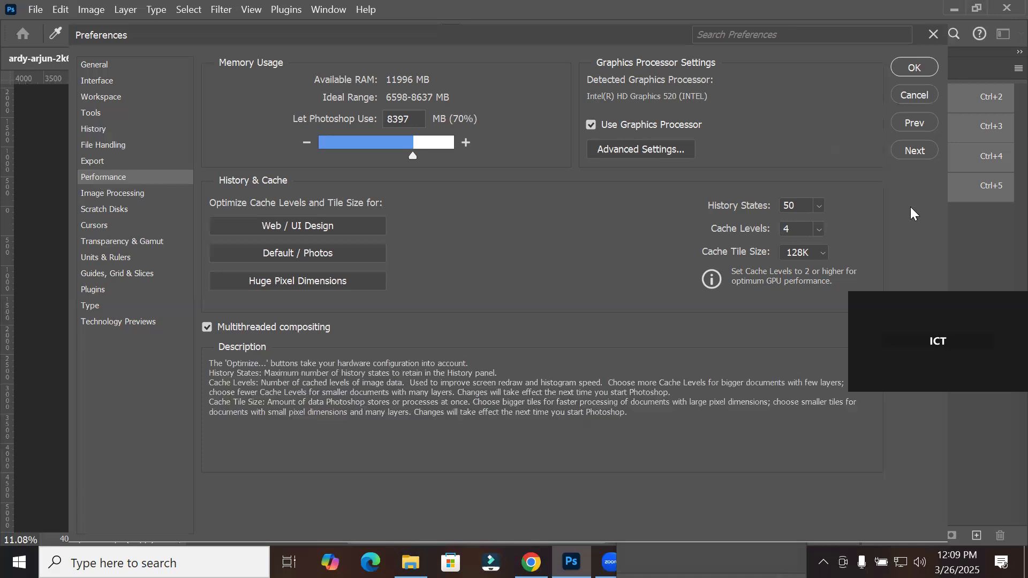
Step: Raise the number of history states to 1000, lower it to 1 and apply the preferences
click(819, 205)
drag(831, 227, 902, 228)
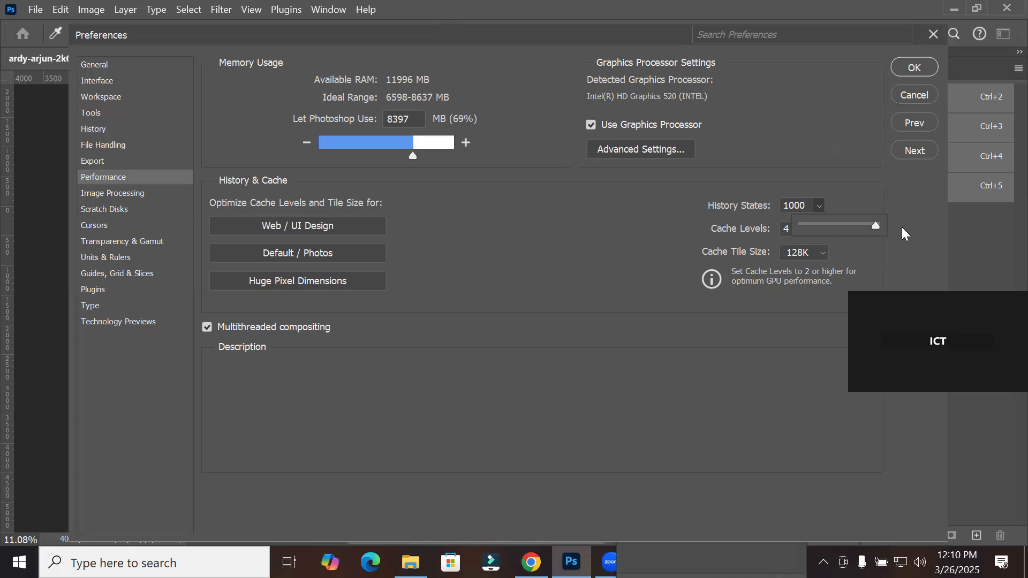
drag(875, 224, 747, 237)
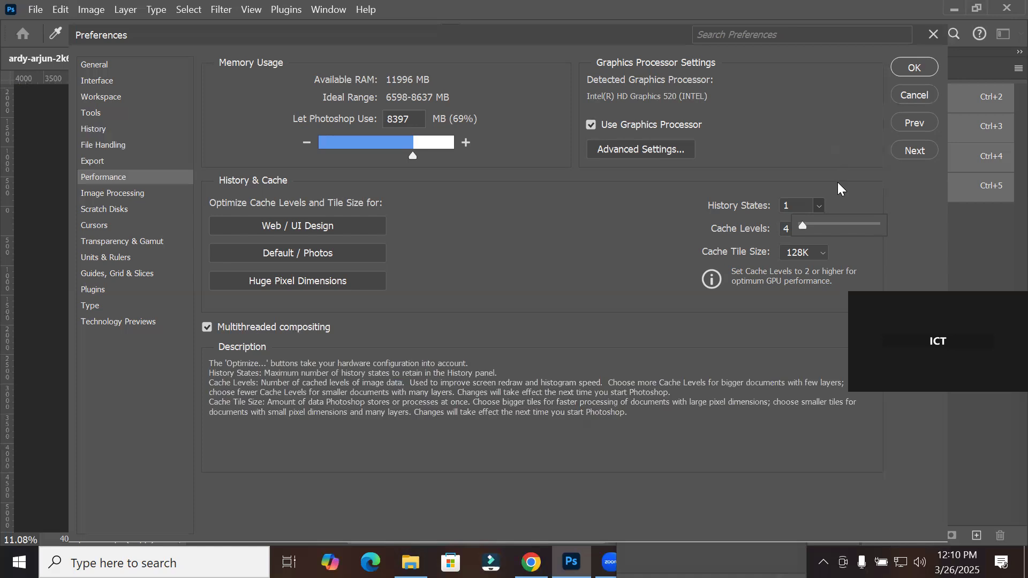
click(911, 69)
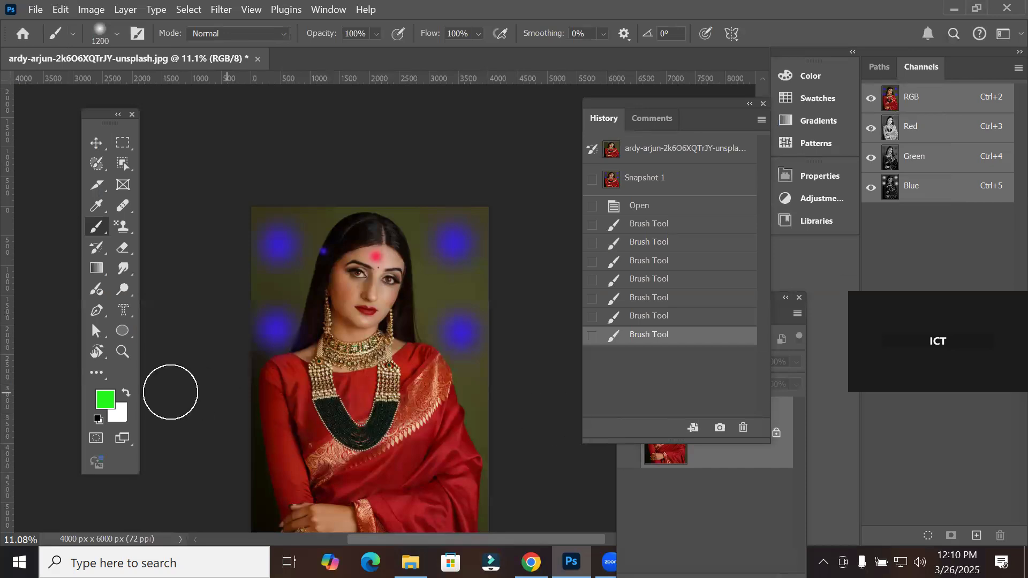
Step: Paint a broad green stroke across the face, and undo it and all earlier brush strokes back to the opened image
mouse_move(306, 240)
mouse_down()
mouse_move(420, 259)
mouse_move(272, 291)
mouse_up()
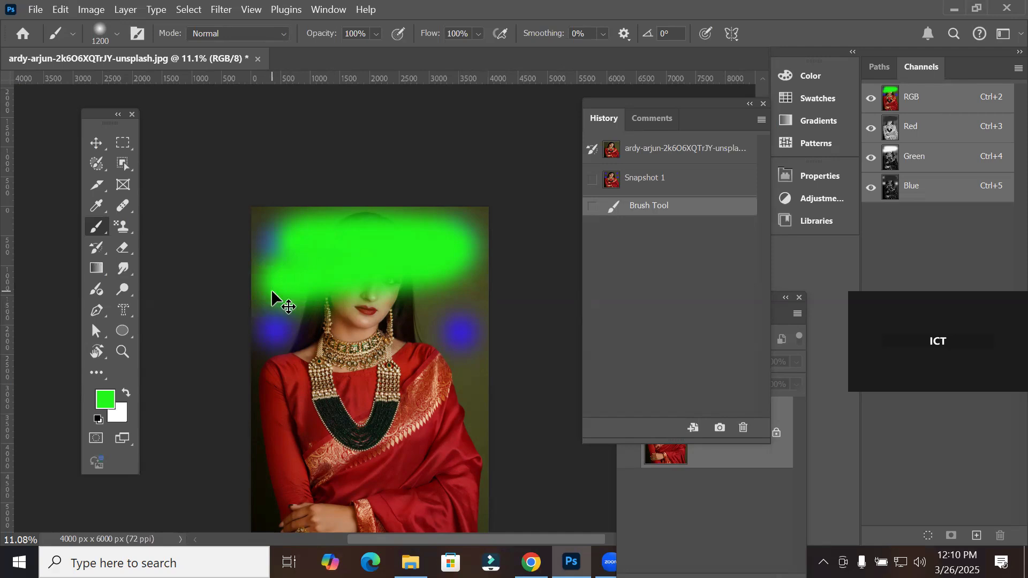
key(ctrl+z)
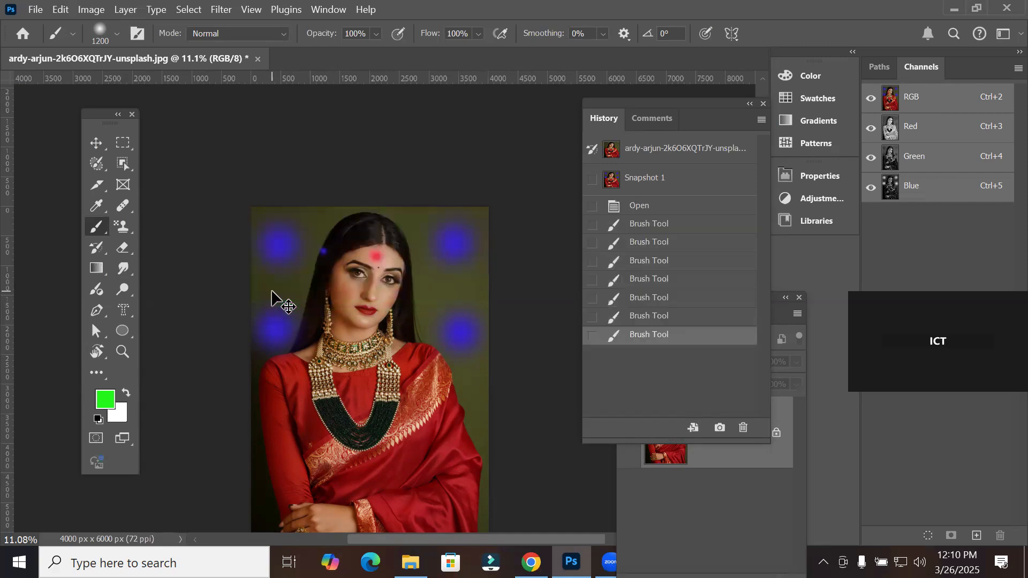
key(ctrl+z)
key(ctrl+z)
key(ctrl+z)
key(ctrl+z)
key(ctrl+z)
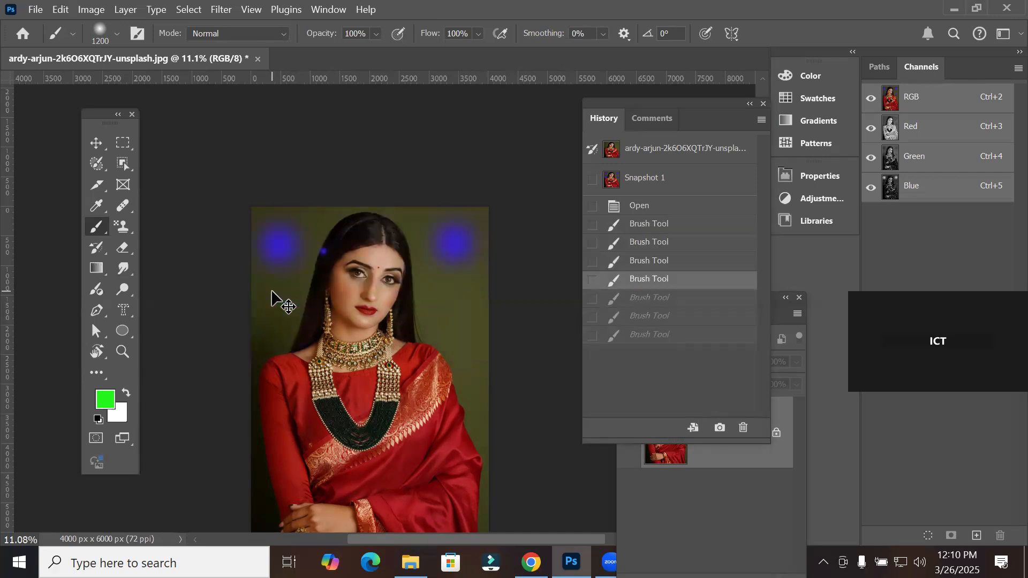
key(ctrl+z)
key(ctrl+z)
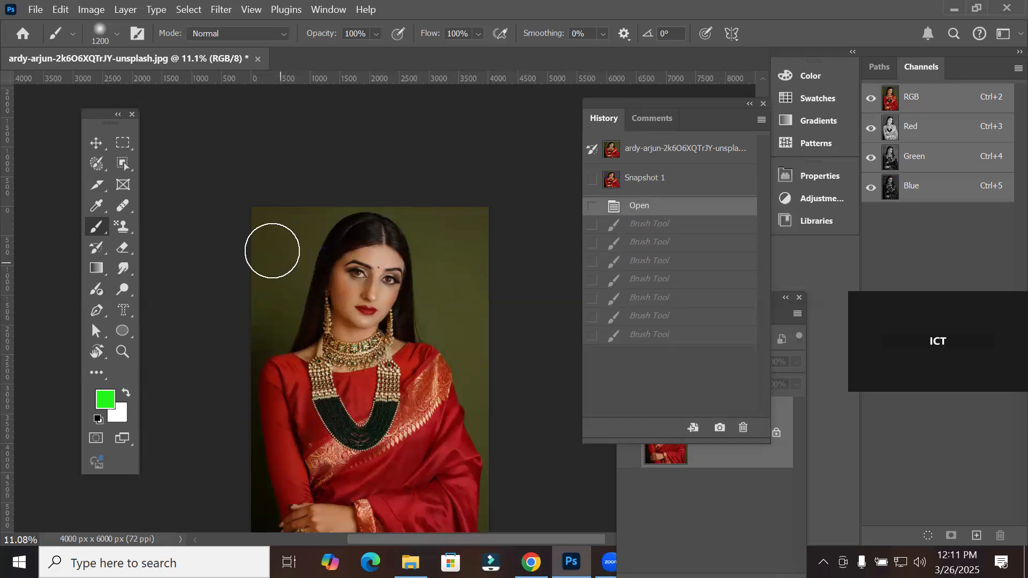
Step: Paint a large green Z-shaped stroke across the portrait
click(292, 243)
mouse_move(400, 254)
mouse_down()
mouse_move(430, 249)
mouse_move(251, 442)
mouse_move(494, 450)
mouse_up()
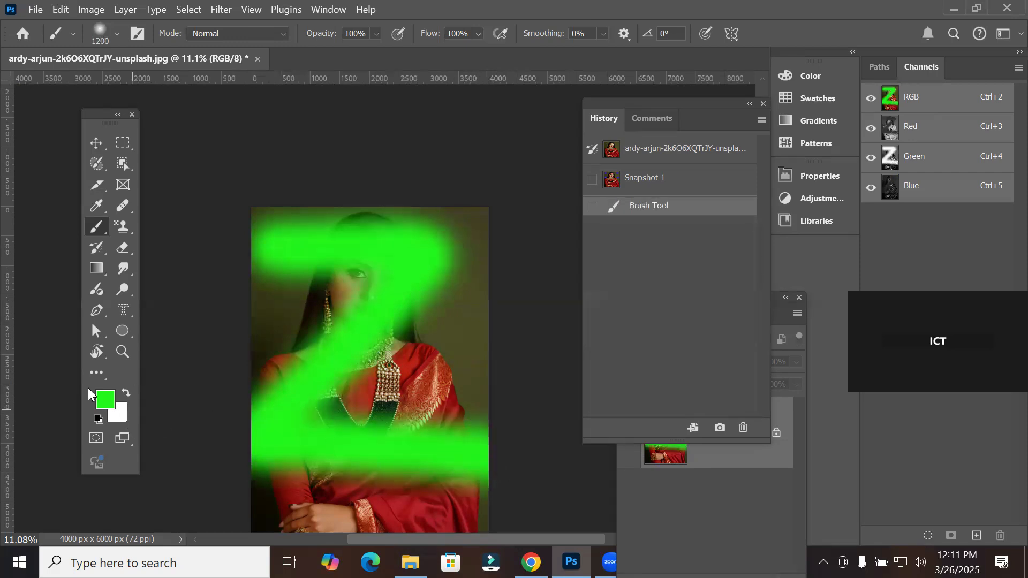
Step: Trace a thinner Z of straight segments inside the green one, using red as foreground color and a 400 px brush
click(105, 402)
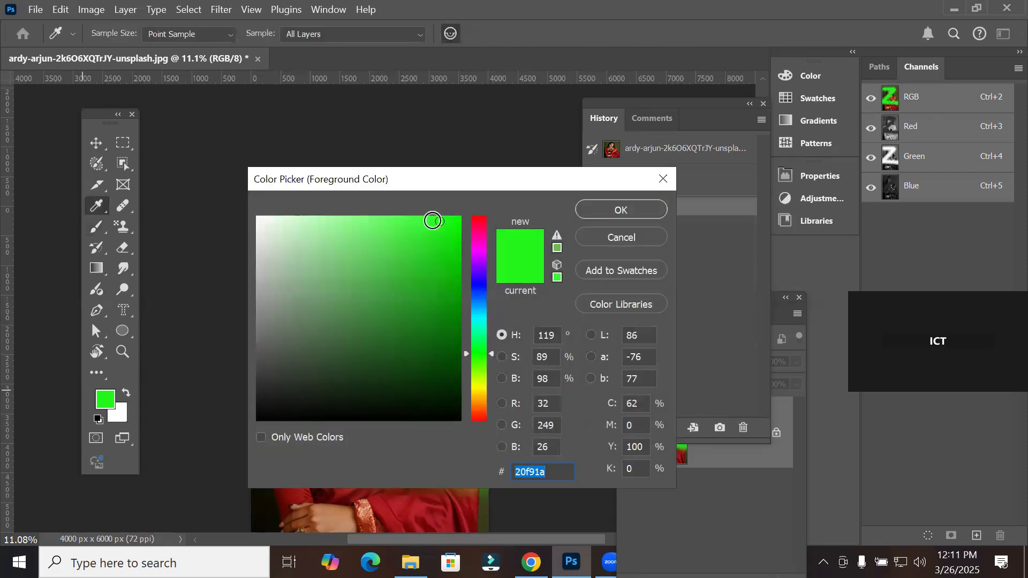
click(478, 222)
click(445, 233)
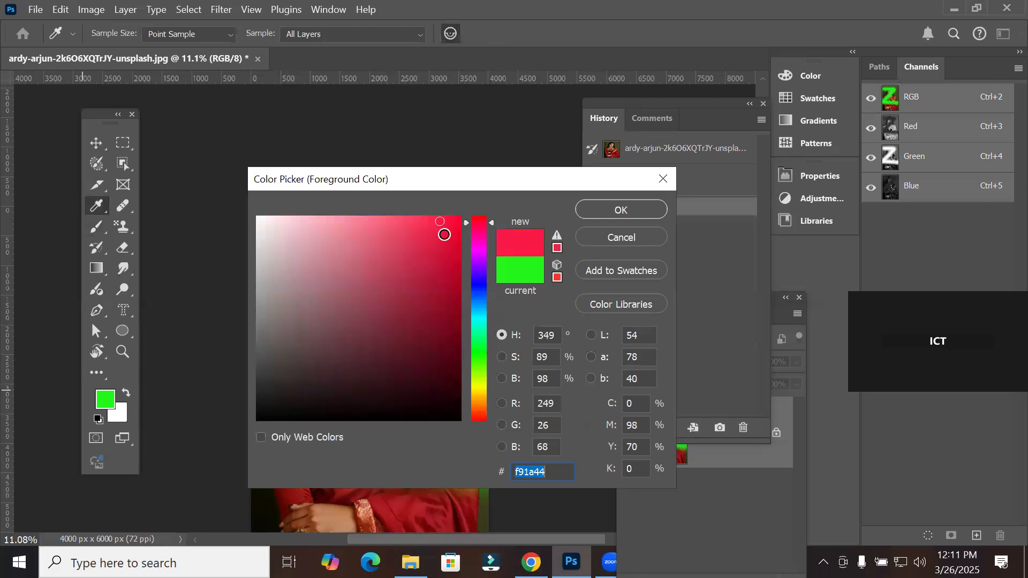
click(606, 210)
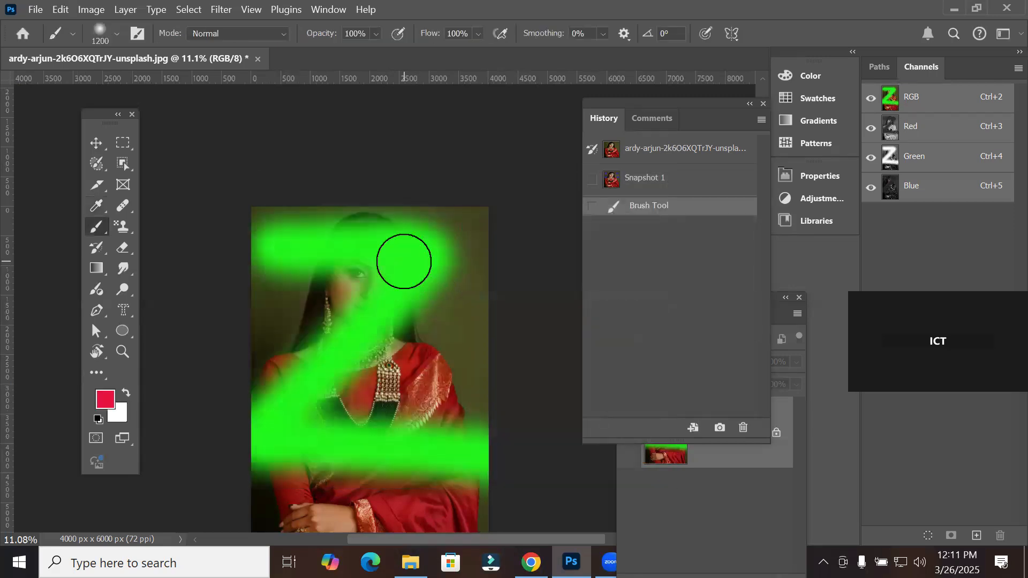
key(bracketleft)
key(bracketleft)
key(bracketleft)
key(bracketleft)
key(bracketleft)
key(bracketleft)
key(bracketleft)
key(bracketleft)
click(278, 245)
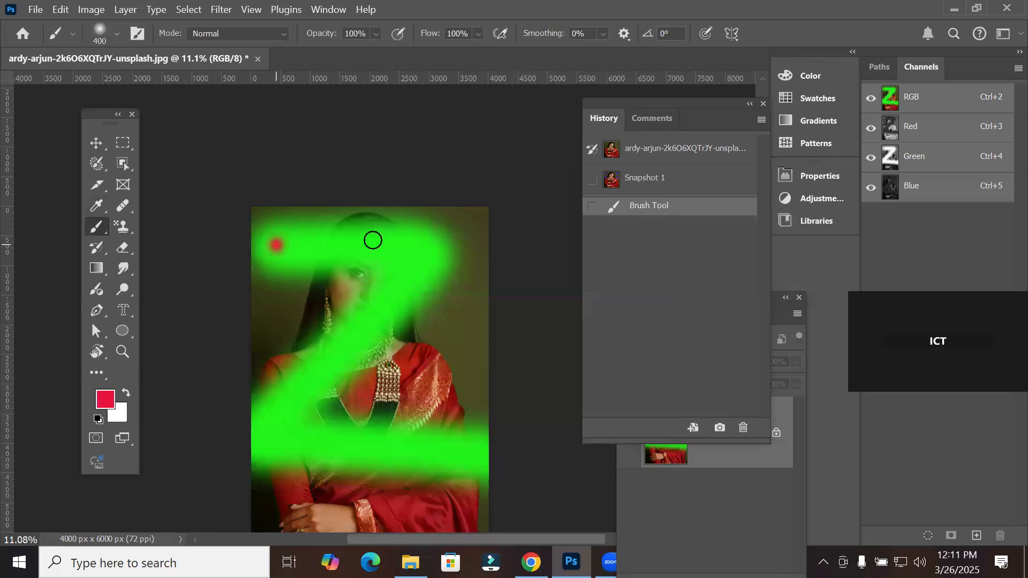
shift+click(426, 249)
shift+click(270, 424)
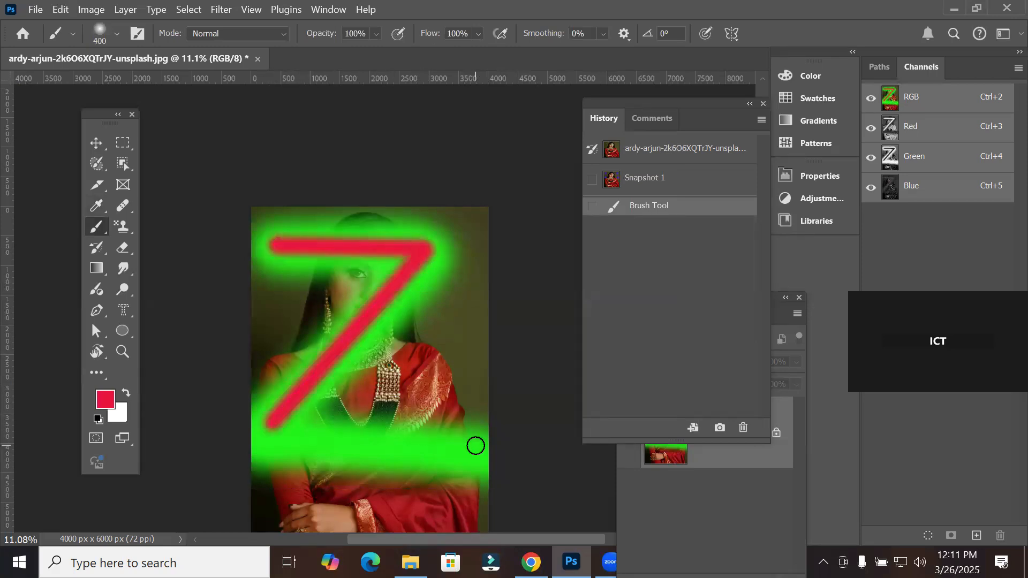
shift+click(474, 447)
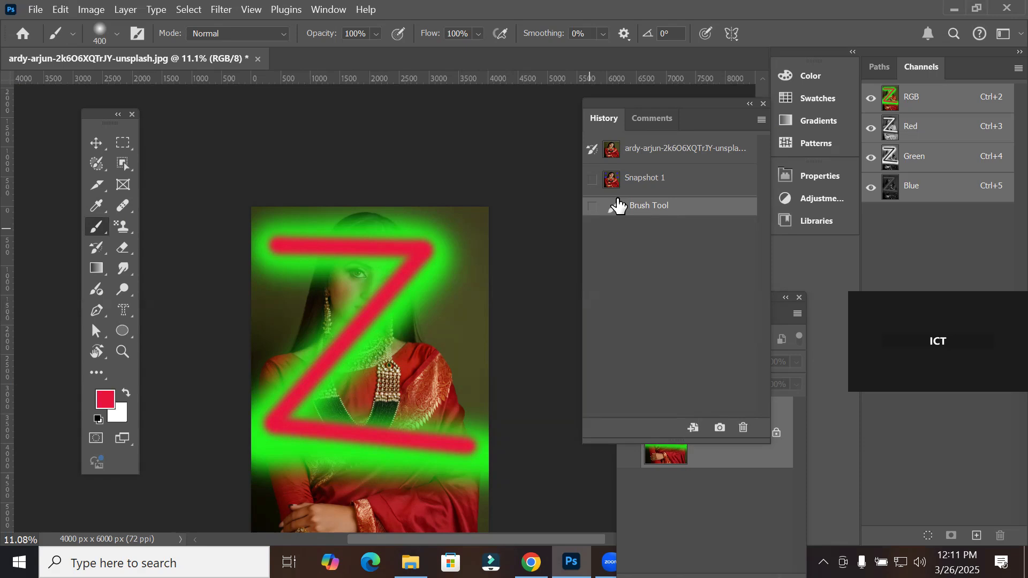
Step: Close the painted portrait without saving and reopen the original file from the recent files
click(35, 9)
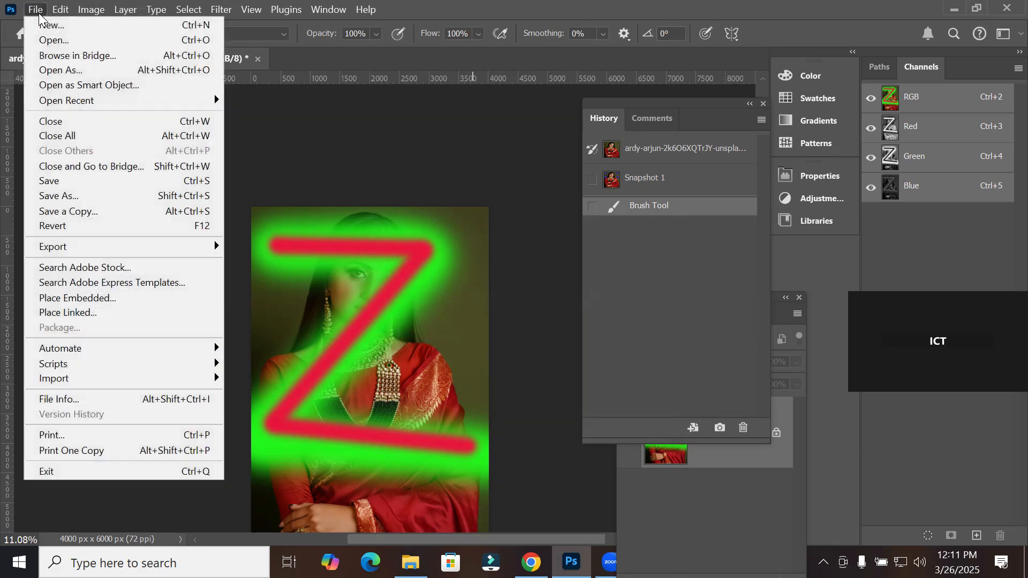
click(93, 138)
click(571, 239)
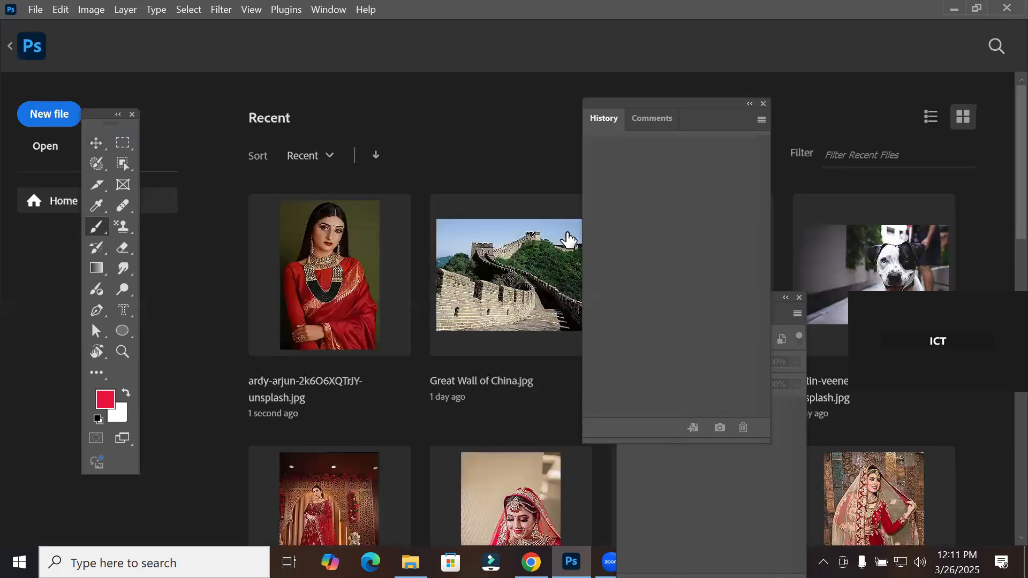
click(339, 278)
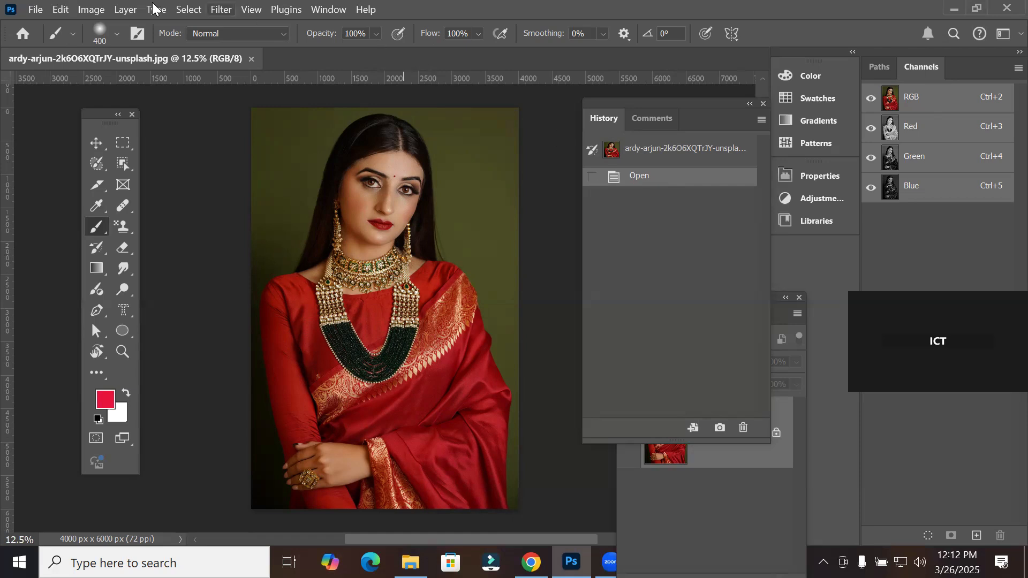
Step: Raise the number of history states in the Performance preferences and apply the change
click(59, 10)
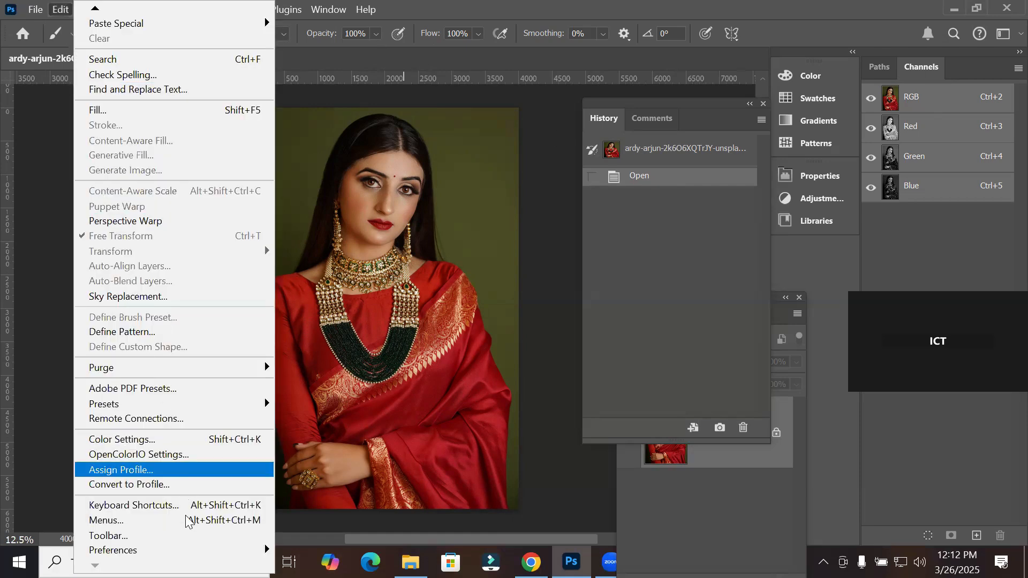
mouse_move(187, 550)
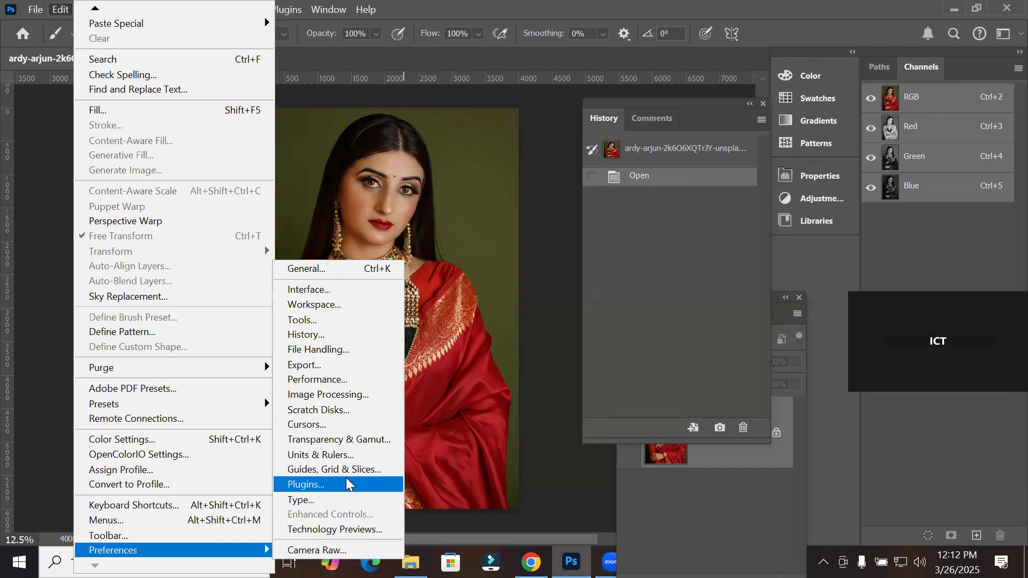
click(356, 381)
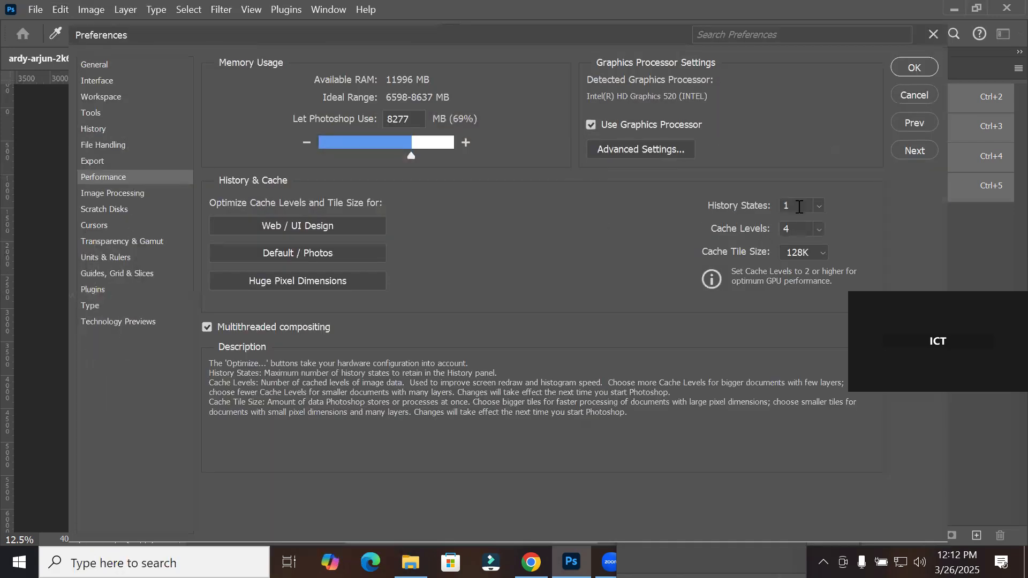
click(818, 206)
drag(818, 224, 851, 225)
click(910, 66)
click(902, 70)
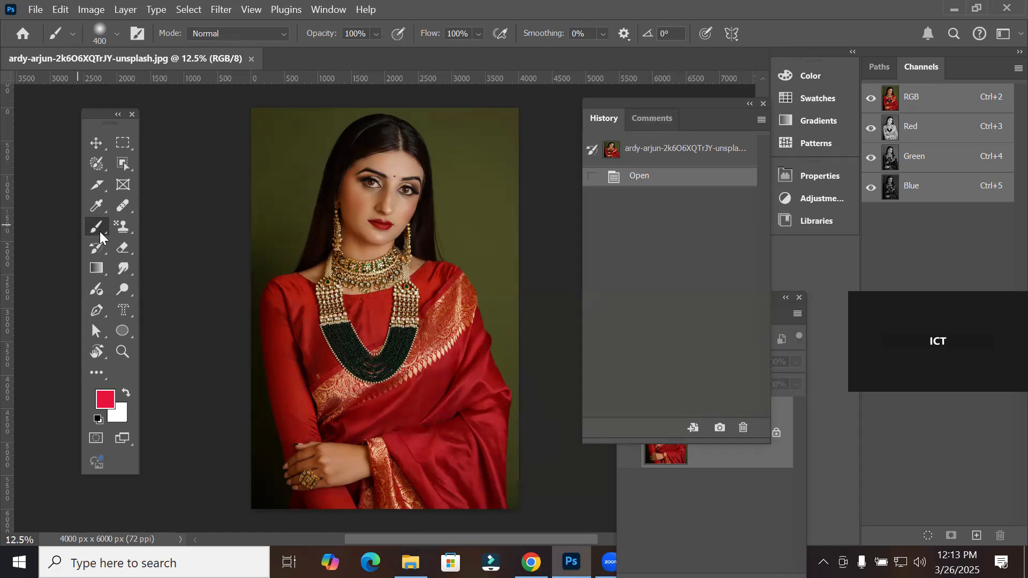
Step: Enlarge the brush to 1100 px and paint a red spot in each of the portrait's four corners
key(bracketright)
key(bracketright)
key(bracketright)
key(bracketright)
key(bracketright)
key(bracketright)
key(bracketright)
click(266, 124)
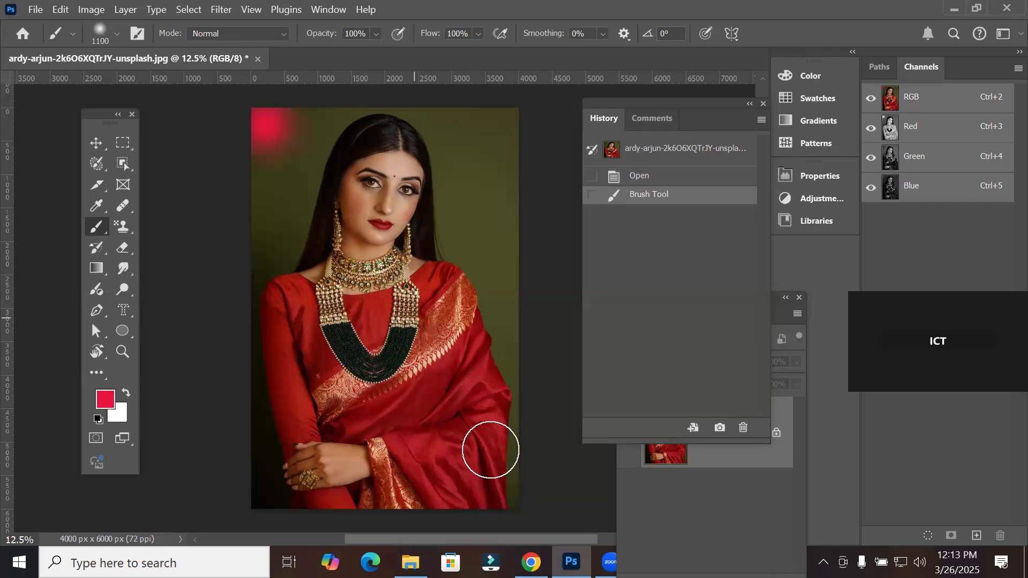
click(512, 488)
click(265, 491)
click(516, 111)
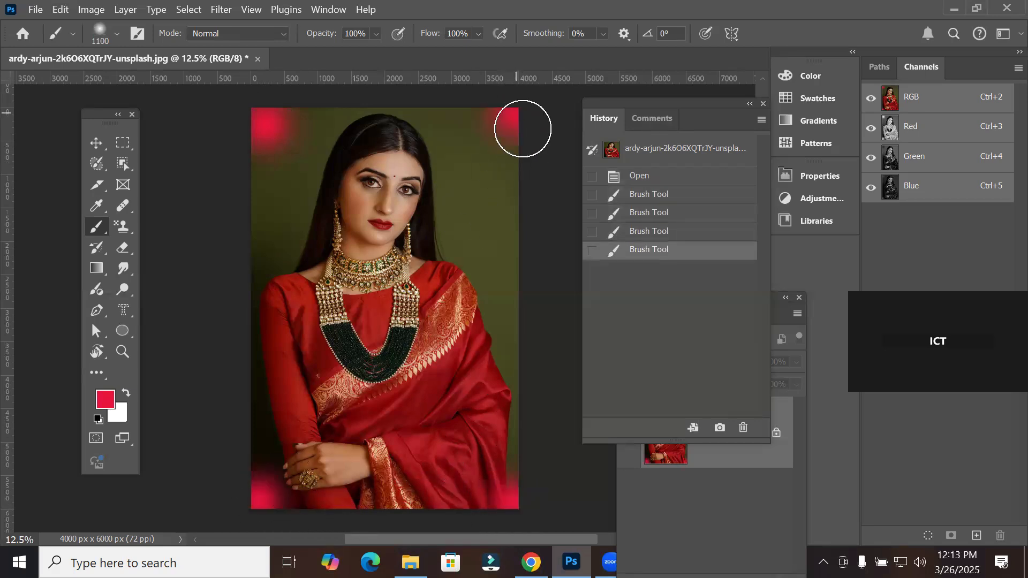
Step: Paint a blue band down the portrait's left edge with a 1700 px brush and blue as foreground color
key(bracketright)
key(bracketright)
key(bracketright)
key(bracketright)
key(bracketright)
key(bracketright)
click(105, 399)
click(471, 287)
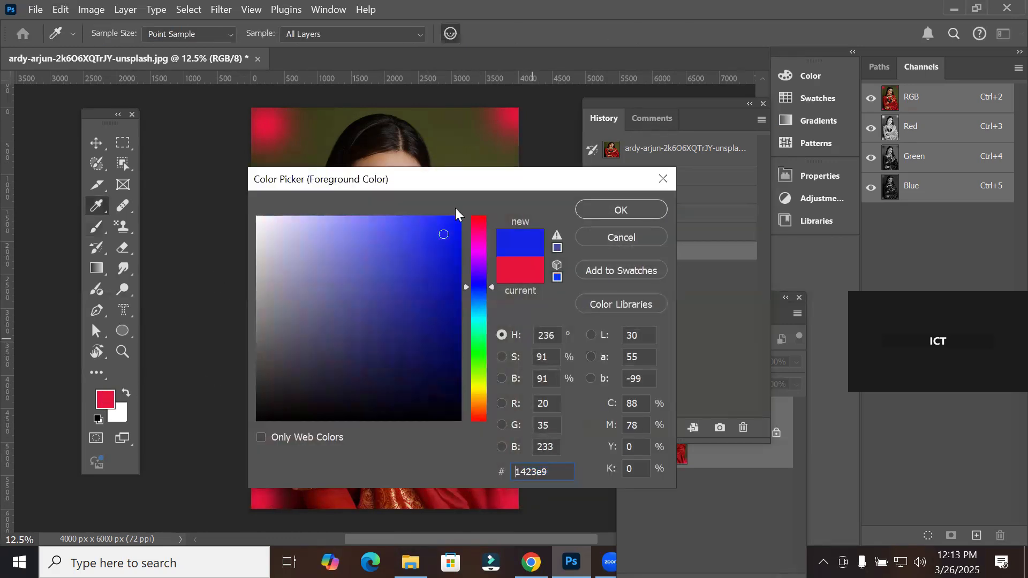
click(450, 221)
click(621, 210)
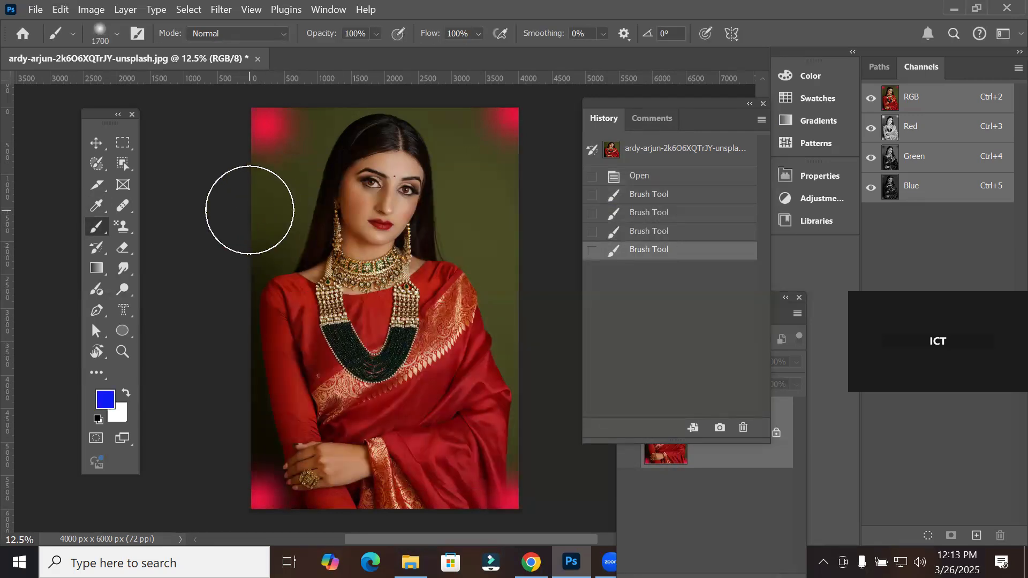
drag(250, 210, 253, 215)
drag(241, 436, 254, 316)
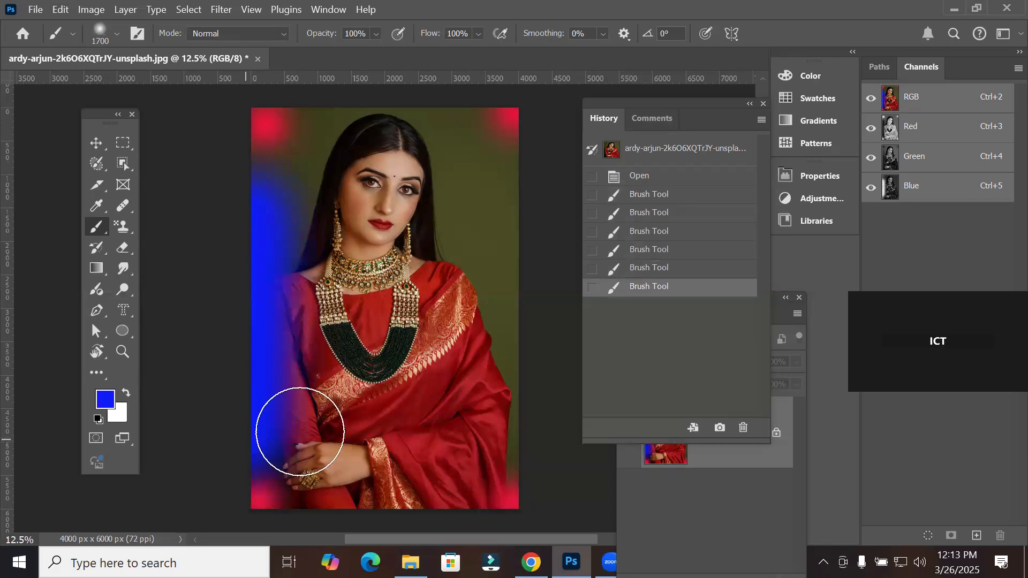
Step: Paint a straight blue band down the portrait's right edge with the same 1700 px brush
click(523, 200)
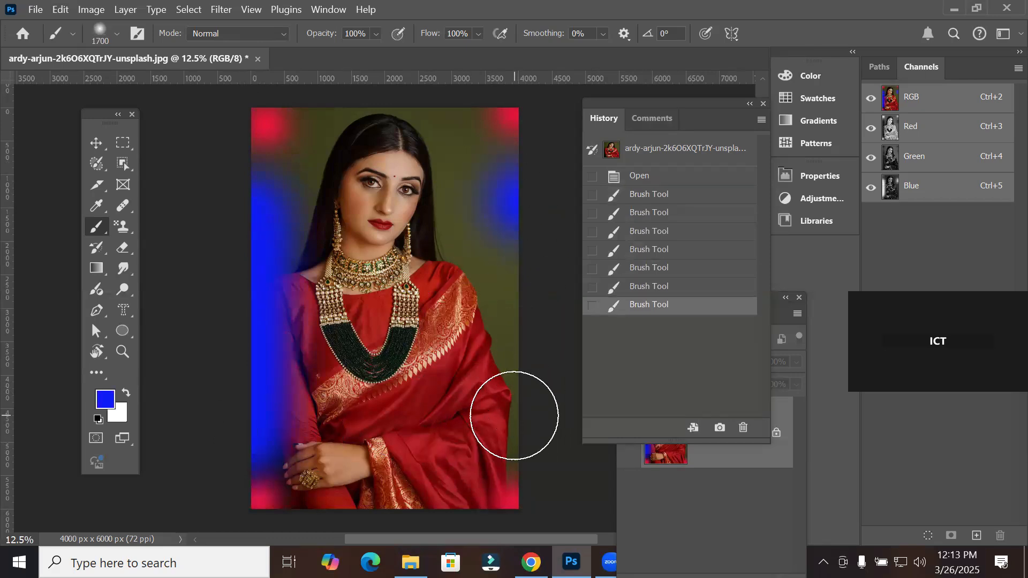
shift+click(514, 416)
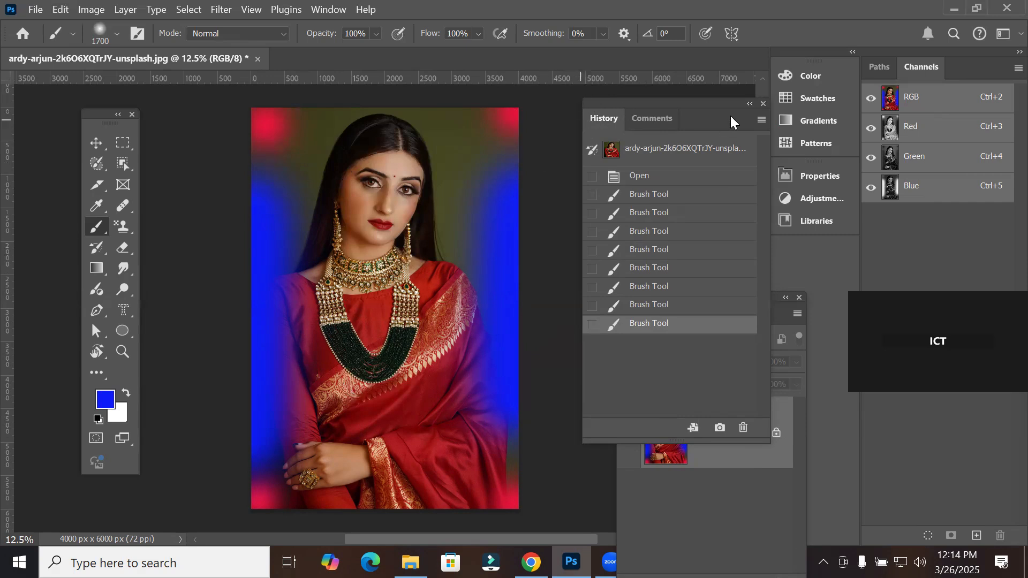
Step: Collapse the History panel and move the Layers panel up so its layer list is fully in view
click(750, 104)
drag(706, 296, 683, 192)
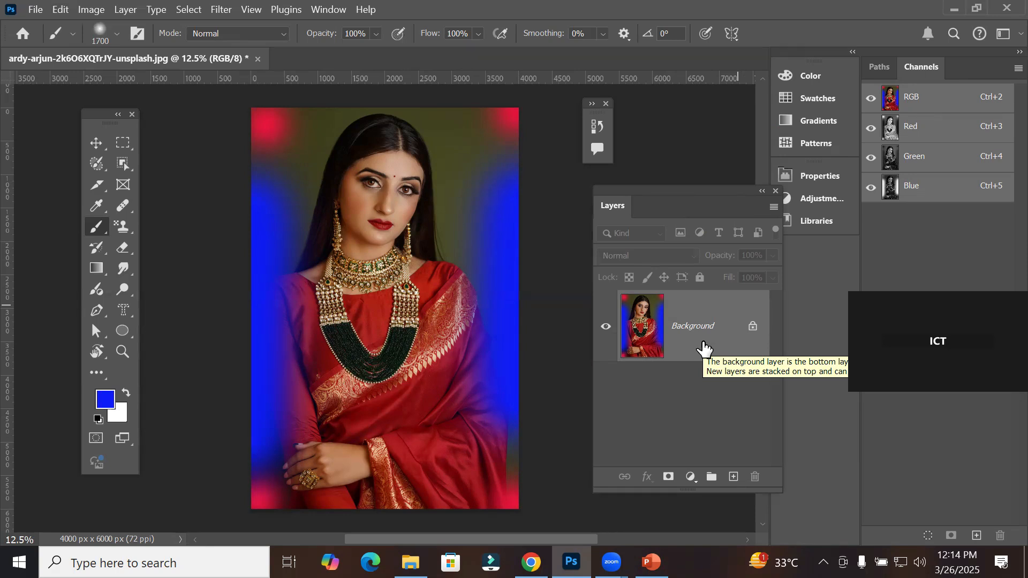
Step: Choose the History Brush Tool and unlock the Background so it becomes a regular layer
click(92, 253)
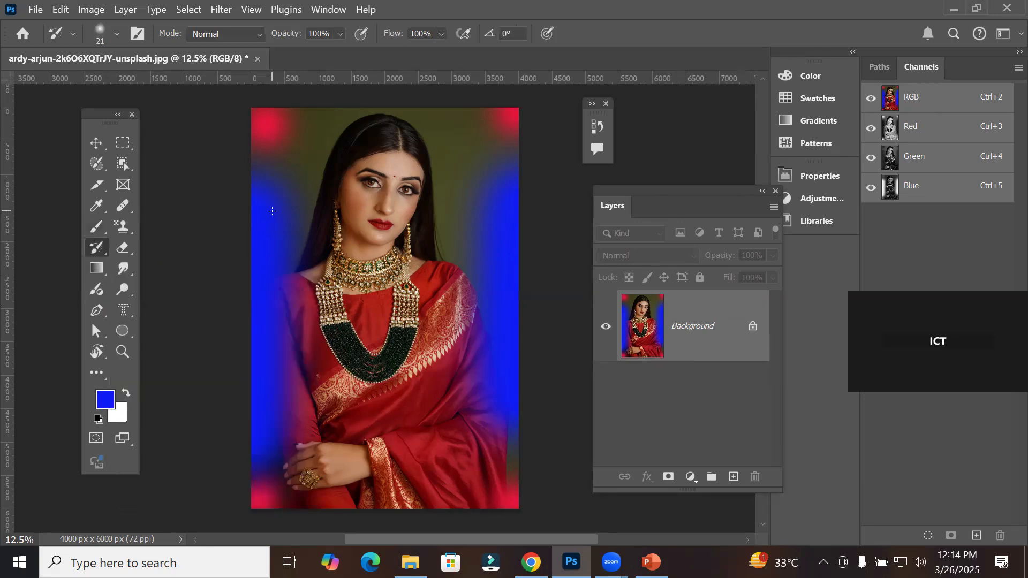
click(96, 248)
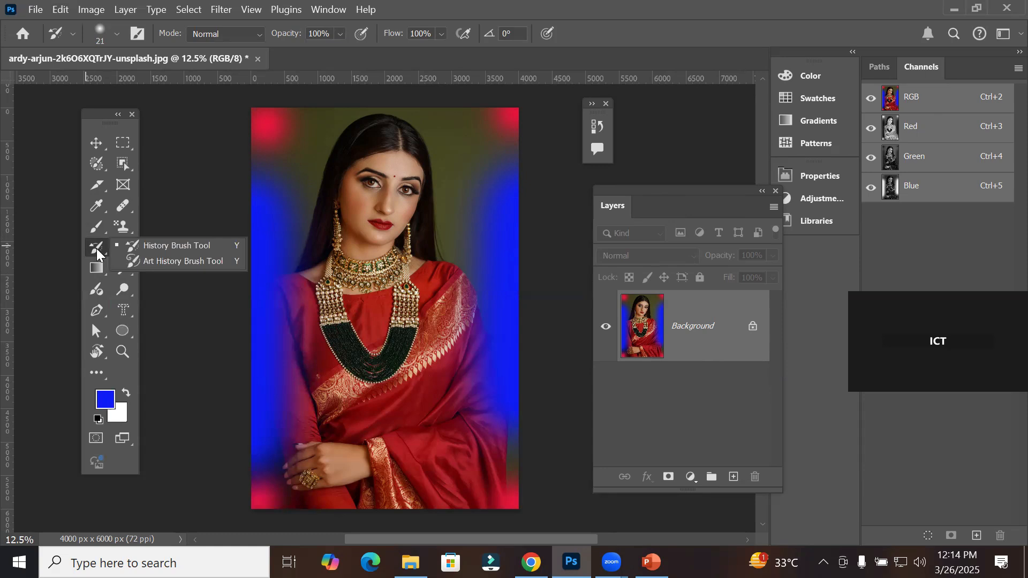
click(179, 246)
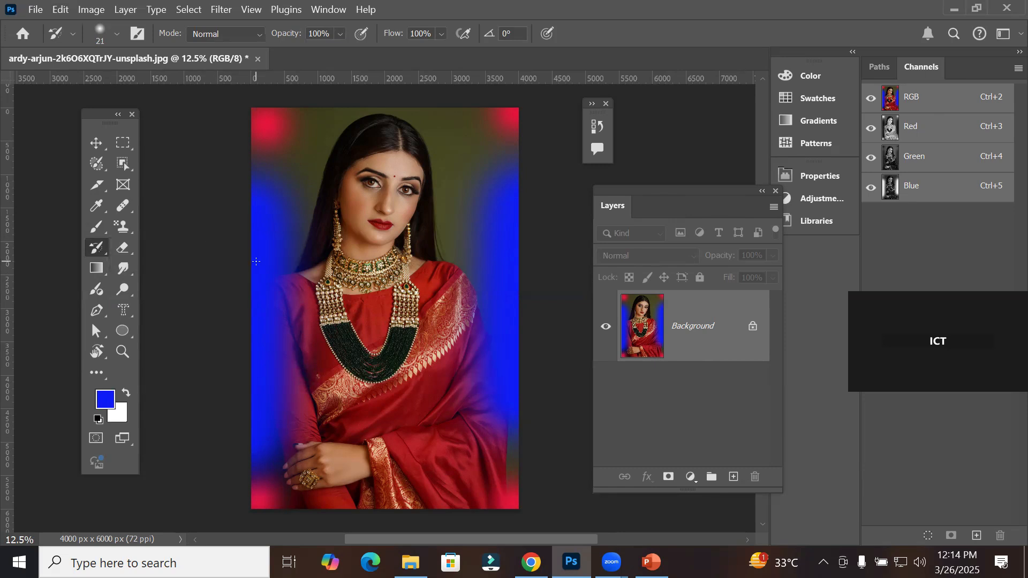
key(bracketleft)
key(bracketleft)
key(bracketleft)
key(bracketleft)
key(bracketleft)
key(bracketleft)
key(bracketleft)
key(bracketleft)
key(bracketleft)
key(bracketleft)
key(bracketright)
key(bracketright)
key(bracketright)
key(bracketright)
key(bracketright)
key(bracketright)
key(bracketright)
key(bracketright)
key(bracketright)
key(bracketright)
key(bracketright)
key(bracketright)
click(751, 329)
key(bracketright)
key(bracketright)
key(bracketright)
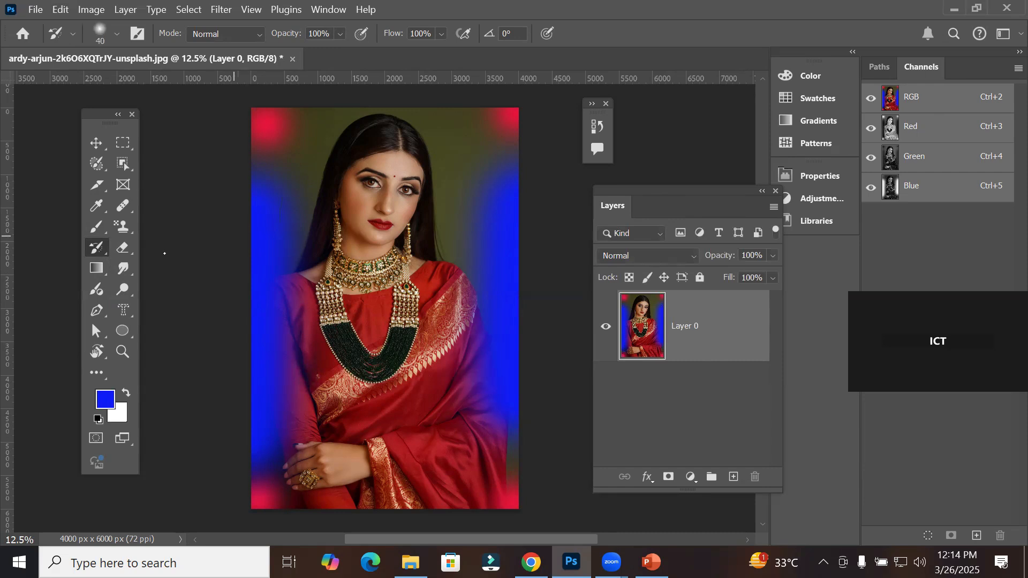
Step: Enlarge the History Brush to 700 px
click(97, 226)
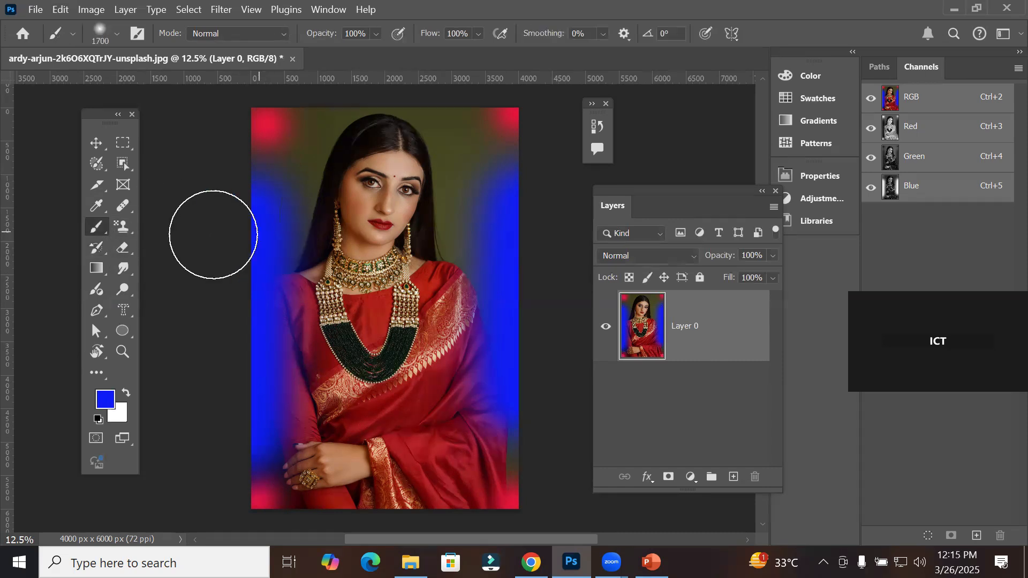
click(96, 246)
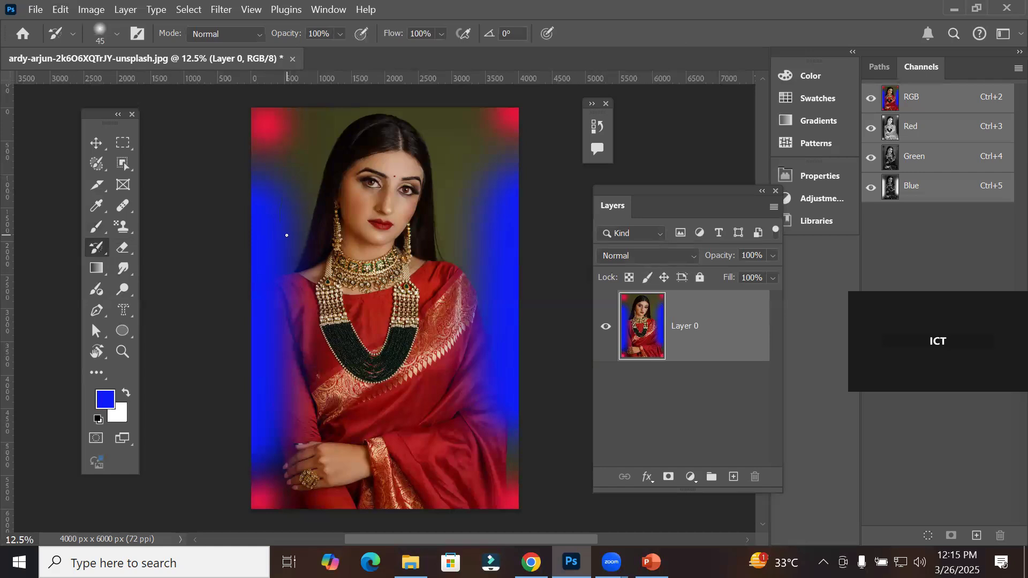
key(bracketright)
key(bracketright)
key(bracketright)
key(bracketright)
key(bracketright)
key(bracketright)
key(bracketright)
key(bracketright)
key(bracketright)
key(bracketright)
key(bracketright)
key(bracketright)
key(bracketright)
key(bracketright)
key(bracketright)
key(bracketright)
key(bracketright)
key(bracketright)
key(bracketright)
Step: Paint with the 700 px History Brush over the blue side bands and red corners to restore the original portrait
mouse_move(281, 234)
mouse_down()
mouse_move(256, 205)
mouse_move(264, 201)
mouse_move(282, 239)
mouse_move(261, 322)
mouse_move(236, 239)
mouse_move(256, 183)
mouse_move(281, 340)
mouse_move(279, 206)
mouse_move(247, 372)
mouse_move(242, 338)
mouse_move(271, 223)
mouse_move(257, 337)
mouse_move(278, 408)
mouse_move(241, 438)
mouse_move(259, 423)
mouse_move(276, 445)
mouse_move(266, 417)
mouse_up()
drag(476, 208, 459, 230)
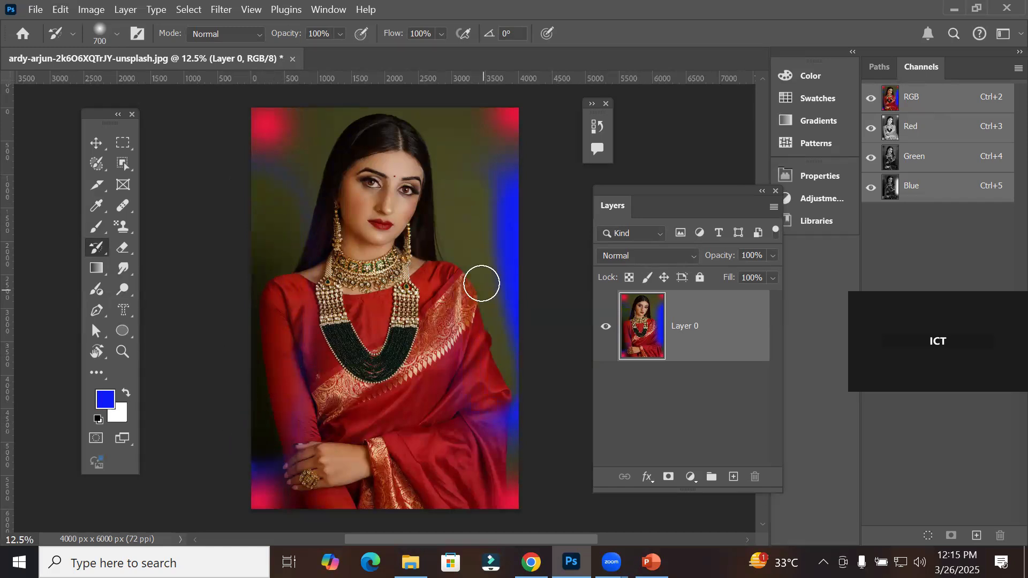
drag(254, 522, 281, 463)
drag(264, 130, 280, 155)
drag(507, 194, 527, 94)
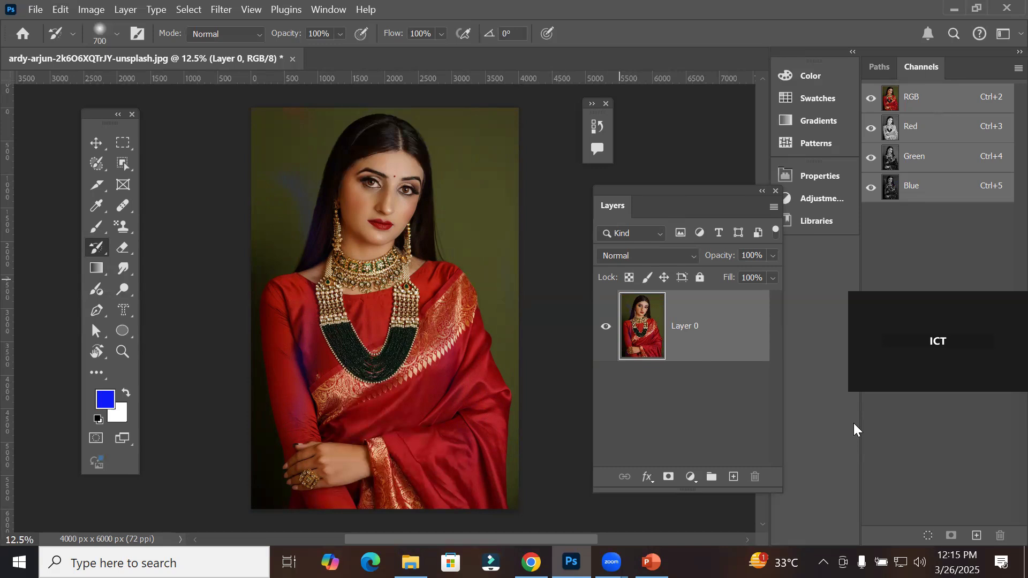
Step: Undo the History Brush strokes back to the portrait with both blue bands and all red corners
key(ctrl+shift+z)
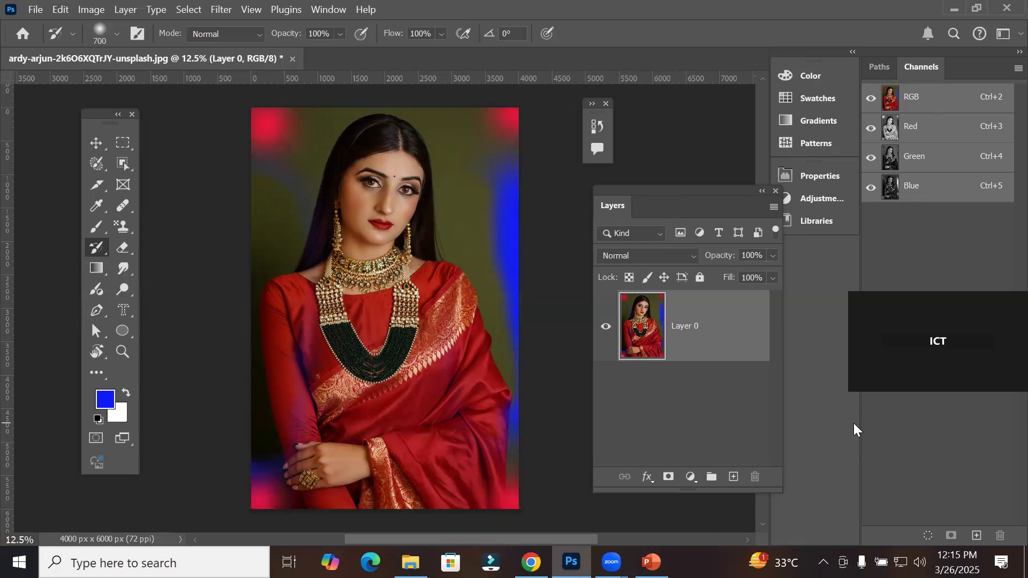
key(ctrl+shift+z)
key(ctrl+shift+z)
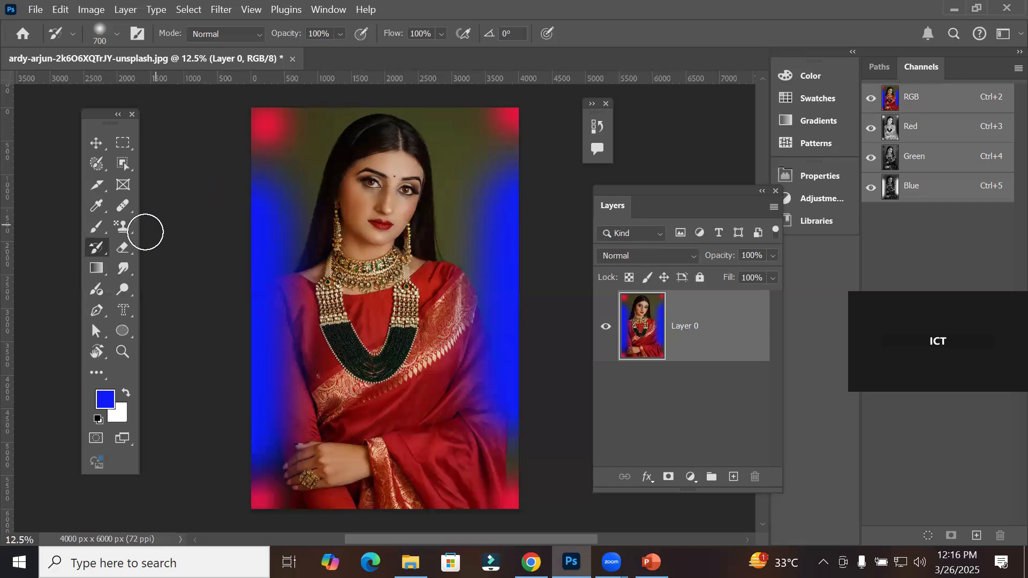
Step: Restore a patch in each blue side band and both upper red corners with the History Brush
mouse_move(253, 294)
mouse_down()
mouse_move(255, 308)
mouse_move(271, 294)
mouse_move(276, 305)
mouse_up()
drag(496, 284, 509, 289)
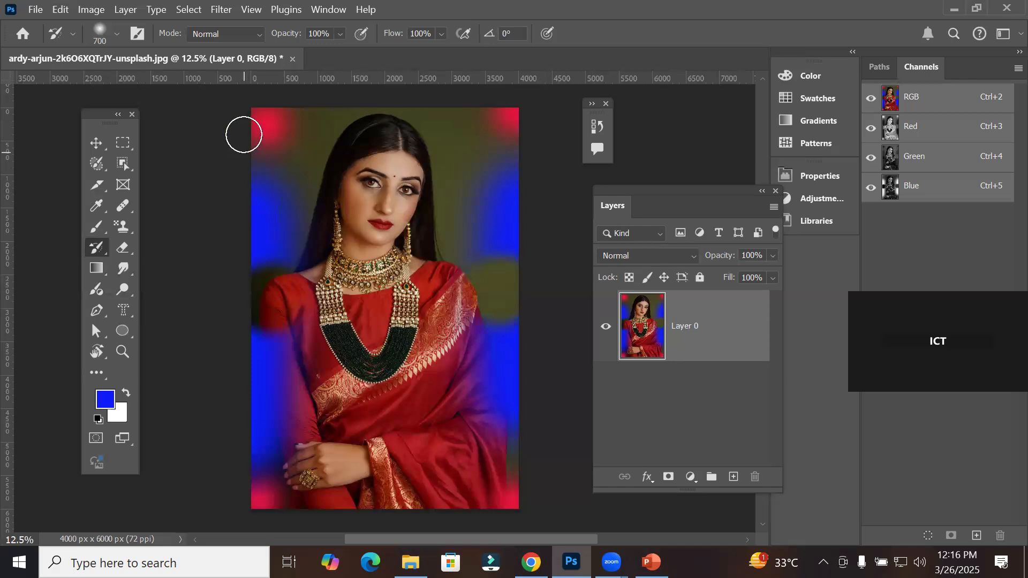
click(267, 127)
click(503, 128)
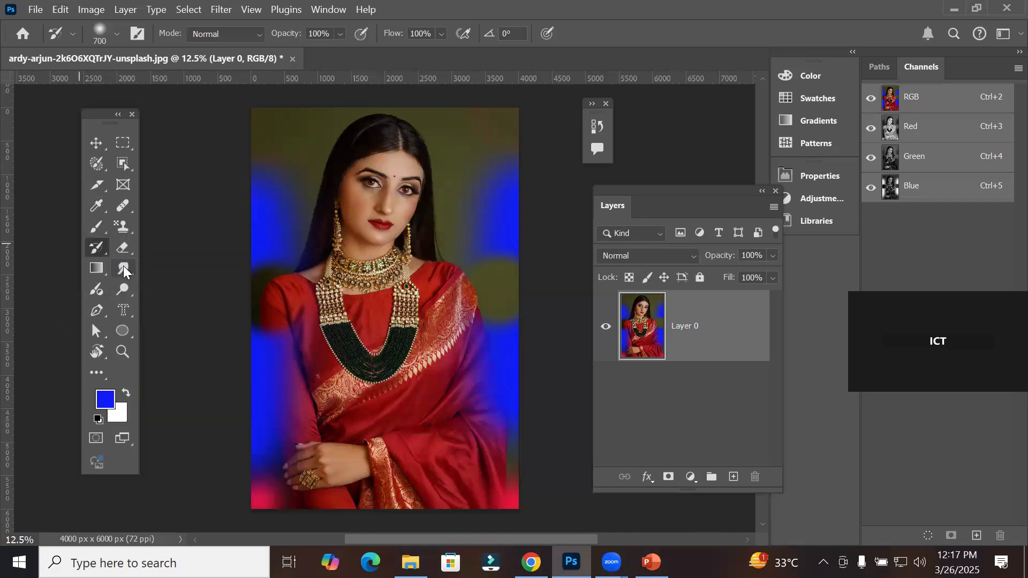
Step: Enlarge the Eraser to 1000 px and erase a full-height strip along both sides of the portrait
key(e)
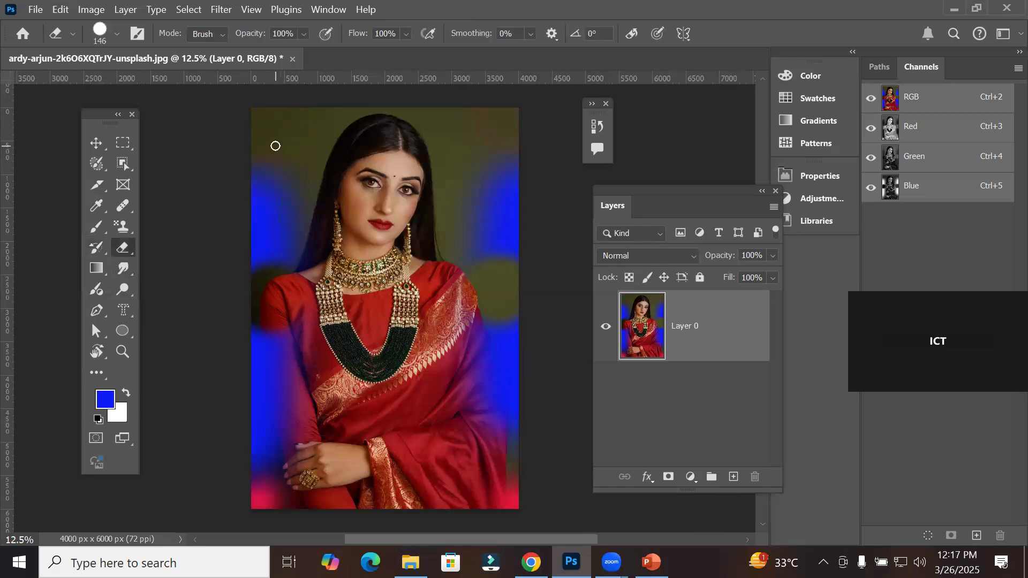
key(bracketright)
key(bracketright)
key(bracketright)
key(bracketright)
key(bracketright)
key(bracketright)
key(bracketright)
key(bracketright)
key(bracketright)
key(bracketright)
key(bracketright)
key(bracketright)
click(273, 134)
drag(250, 167, 266, 522)
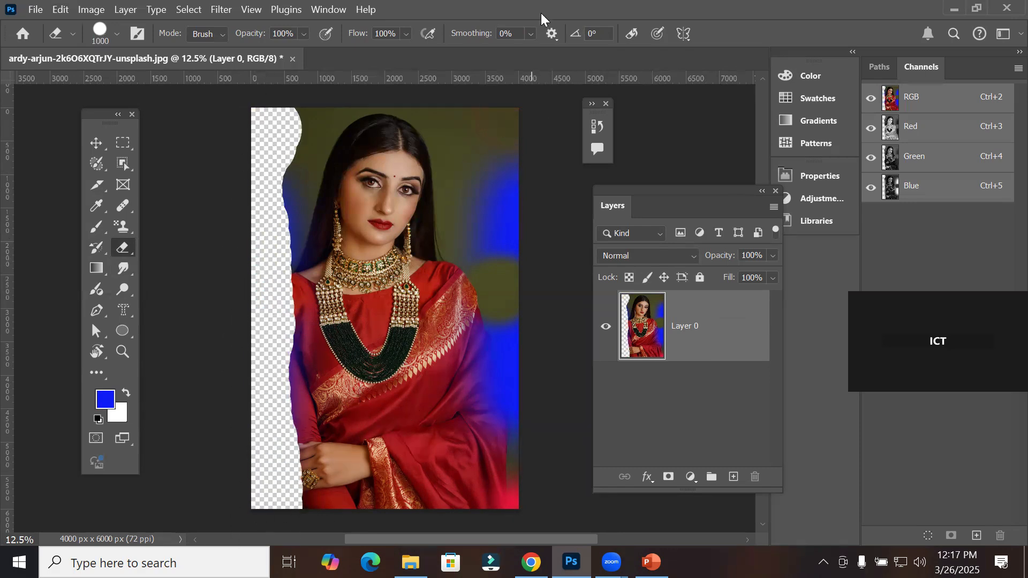
mouse_move(498, 94)
mouse_down()
mouse_move(541, 363)
mouse_move(495, 515)
mouse_up()
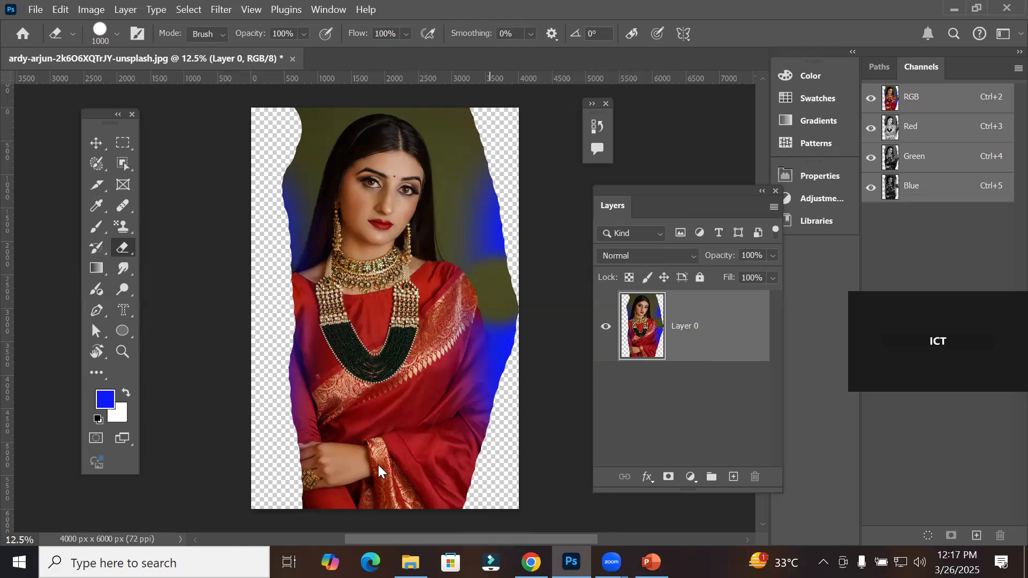
Step: Restore both erased sides of the portrait with the History Brush, enlarging it to 1000 px
click(96, 247)
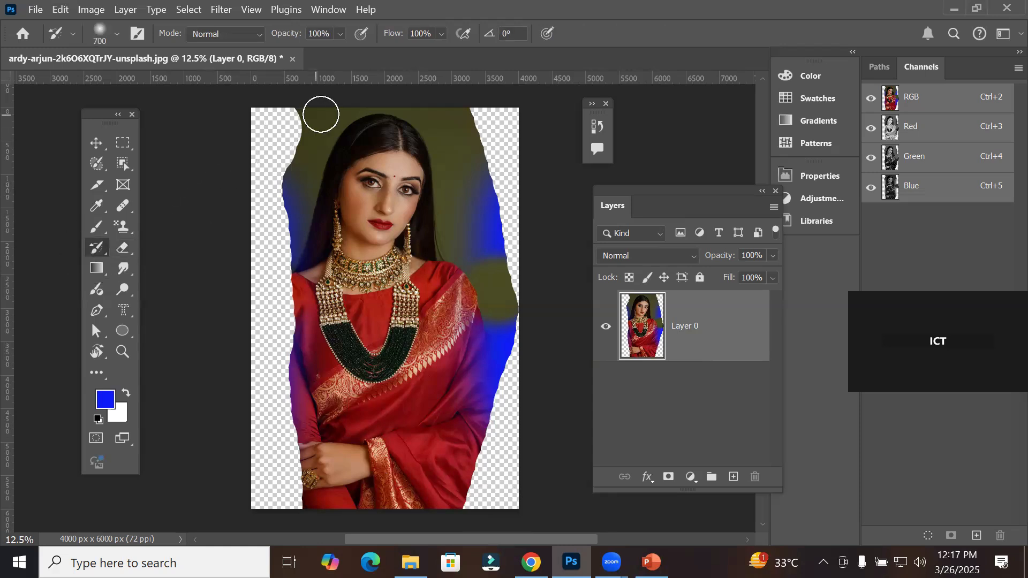
drag(300, 123, 278, 201)
mouse_move(294, 267)
mouse_down()
mouse_move(278, 382)
mouse_move(288, 283)
mouse_up()
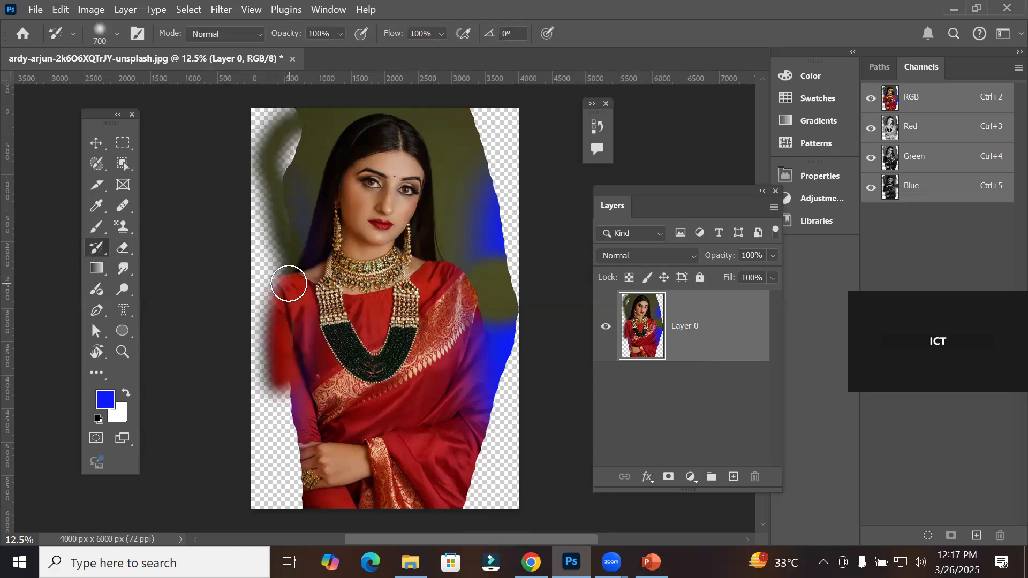
key(bracketright)
key(bracketright)
key(bracketright)
mouse_move(272, 140)
mouse_down()
mouse_move(255, 308)
mouse_move(270, 99)
mouse_move(238, 469)
mouse_move(275, 436)
mouse_move(287, 470)
mouse_move(264, 487)
mouse_up()
mouse_move(512, 150)
mouse_down()
mouse_move(486, 131)
mouse_move(486, 141)
mouse_move(483, 105)
mouse_move(456, 207)
mouse_up()
mouse_move(475, 343)
mouse_down()
mouse_move(507, 278)
mouse_move(443, 518)
mouse_move(525, 429)
mouse_move(517, 486)
mouse_up()
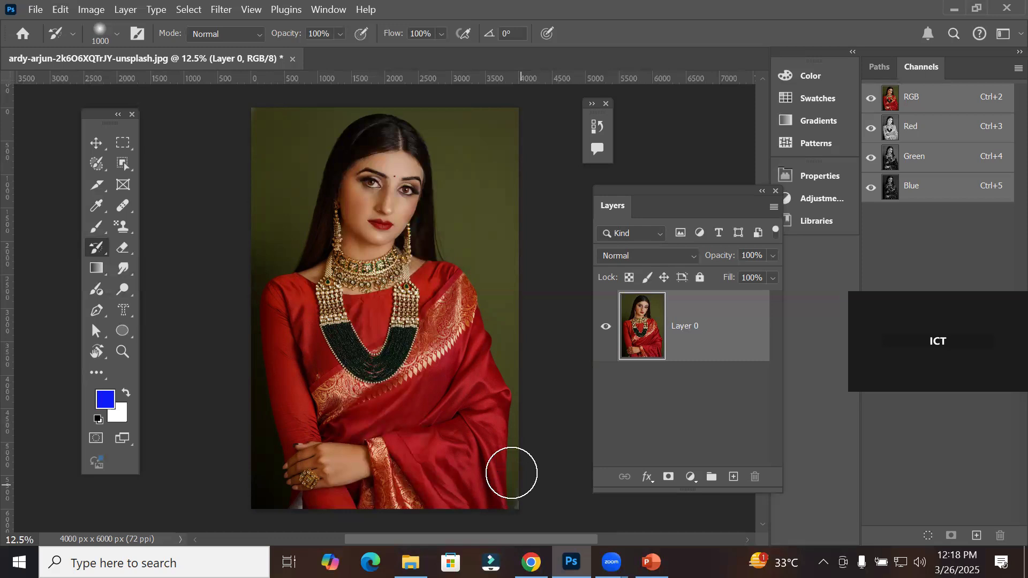
Step: Enlarge the Eraser to 2600 px and erase a single round spot over the woman's face
click(123, 251)
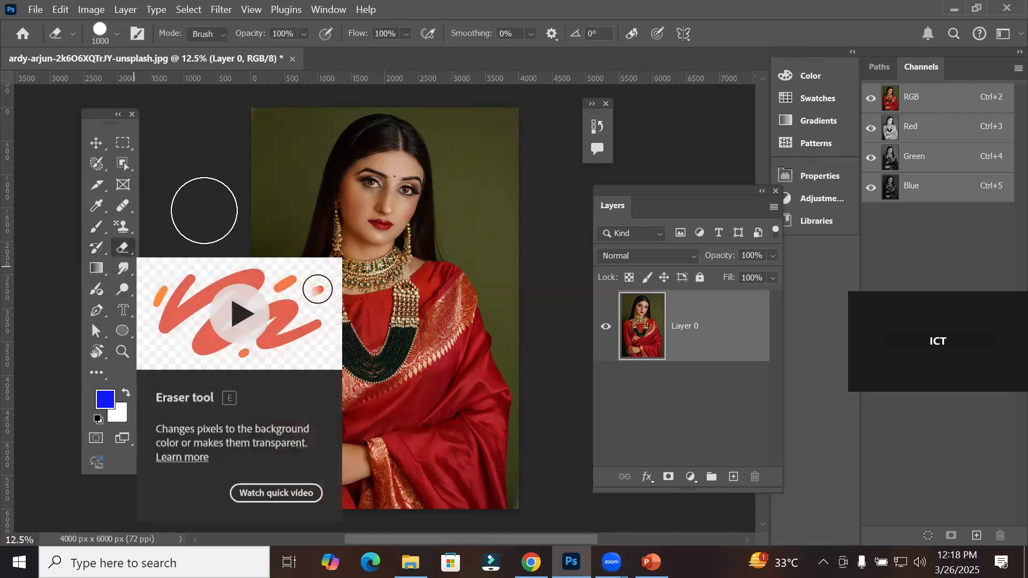
key(Return)
key(Return)
key(Return)
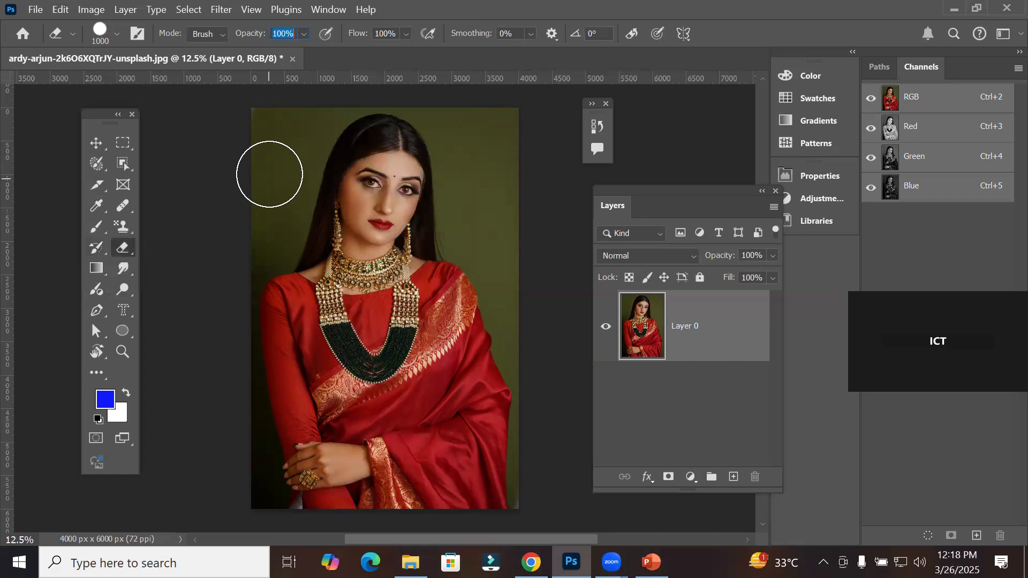
key(bracketright)
key(bracketright)
key(bracketright)
key(bracketright)
key(bracketright)
key(bracketright)
key(bracketright)
key(bracketright)
key(bracketright)
key(bracketright)
key(bracketright)
key(bracketright)
key(bracketright)
key(bracketright)
key(bracketright)
key(bracketright)
key(bracketright)
click(381, 188)
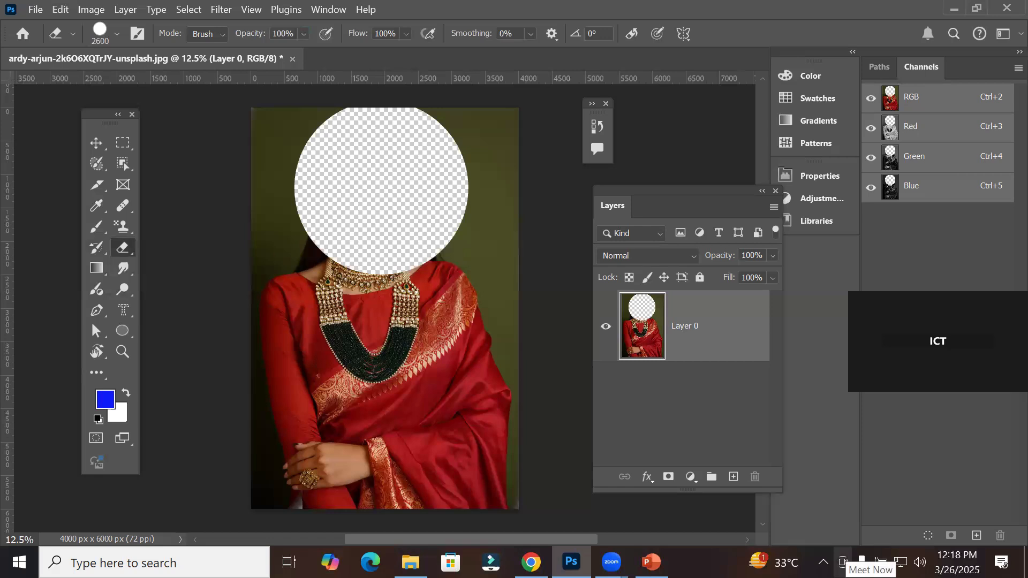
Step: Restore the middle of the erased circle with horizontal 1000 px History Brush strokes across the face
click(95, 247)
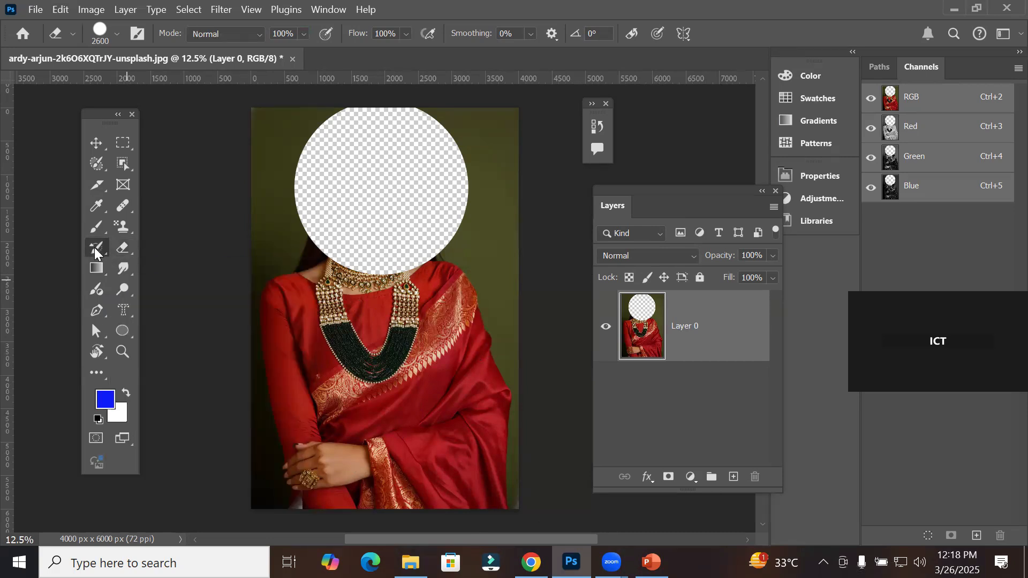
click(302, 158)
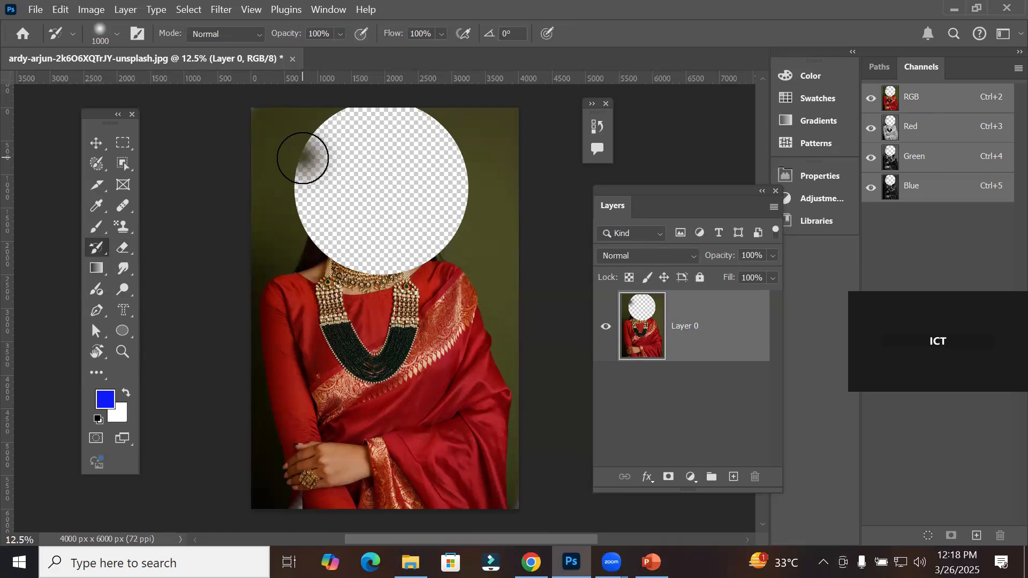
shift+click(466, 157)
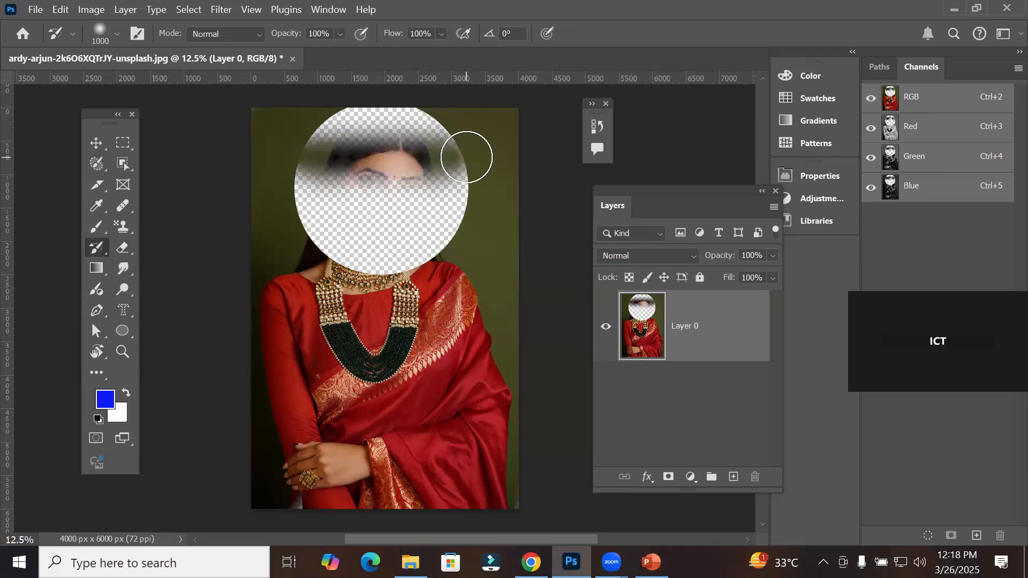
shift+click(274, 167)
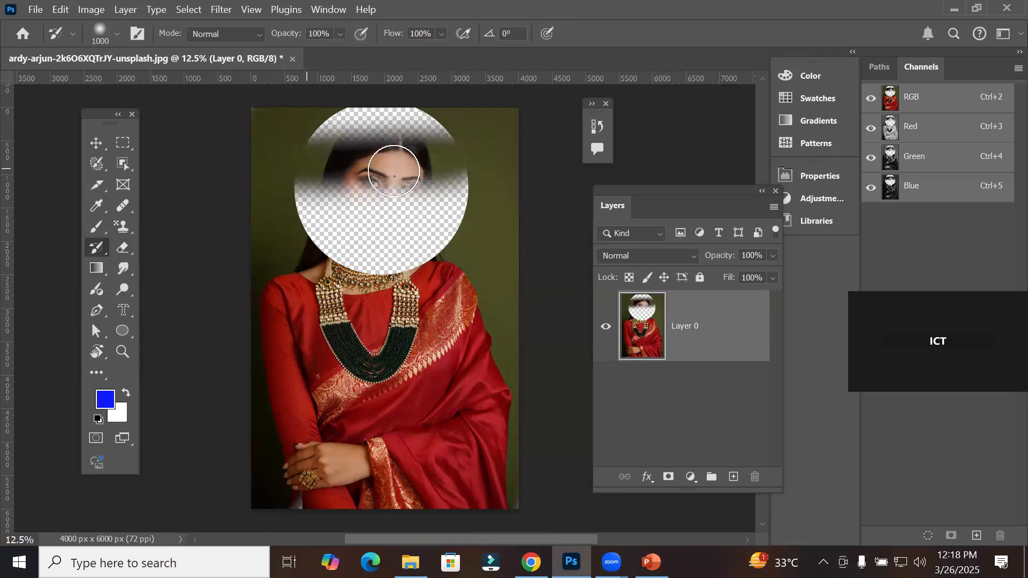
shift+click(452, 175)
mouse_move(449, 197)
mouse_down()
mouse_move(286, 194)
mouse_move(351, 152)
mouse_move(438, 150)
mouse_move(463, 156)
mouse_move(312, 196)
mouse_up()
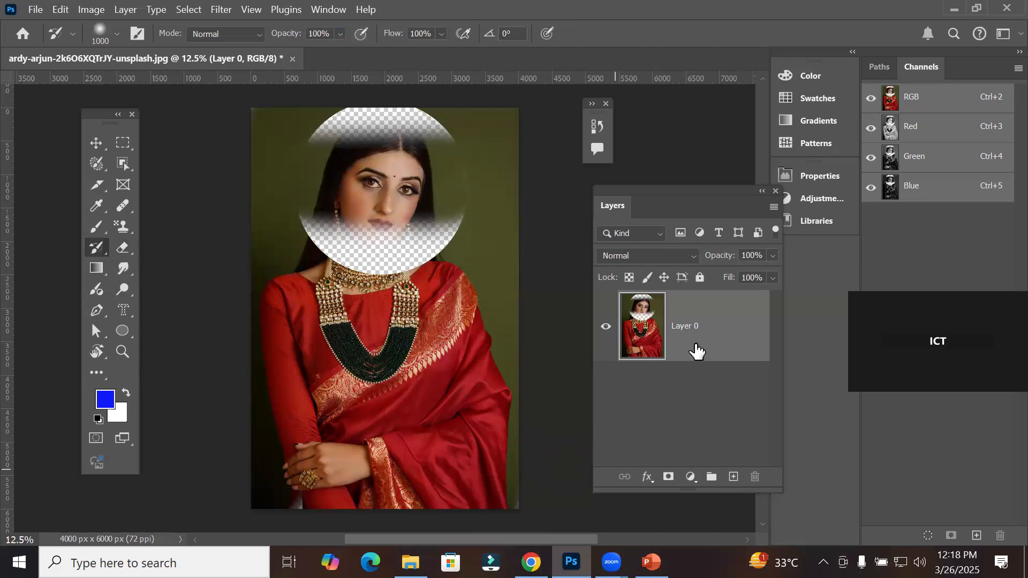
Step: Add a new layer beneath the portrait layer and fill it with the blue foreground color
click(733, 476)
drag(668, 348, 658, 428)
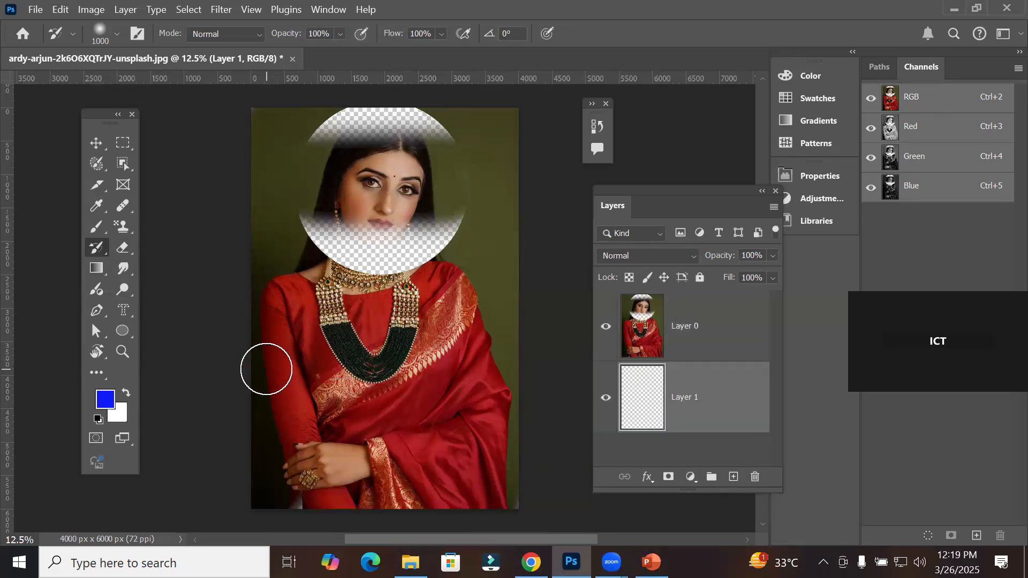
key(alt+BackSpace)
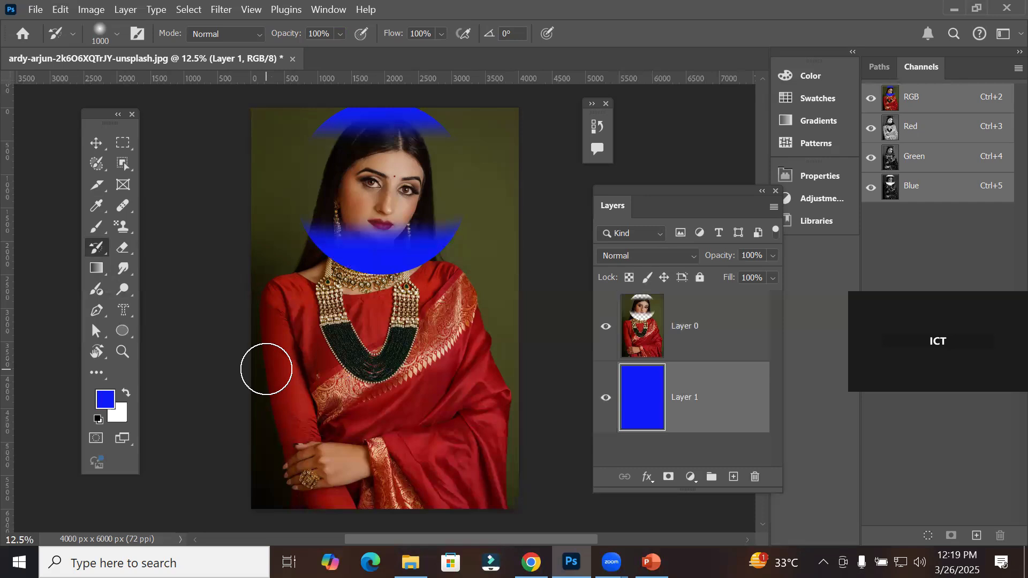
Step: On Layer 0, restore the rest of the face with the History Brush and erase the portrait's upper part with the 2600 px Eraser
click(638, 347)
mouse_move(336, 202)
mouse_down()
mouse_move(317, 254)
mouse_move(489, 281)
mouse_move(305, 279)
mouse_move(378, 278)
mouse_move(436, 101)
mouse_move(427, 158)
mouse_move(238, 130)
mouse_move(487, 251)
mouse_move(482, 182)
mouse_move(397, 249)
mouse_up()
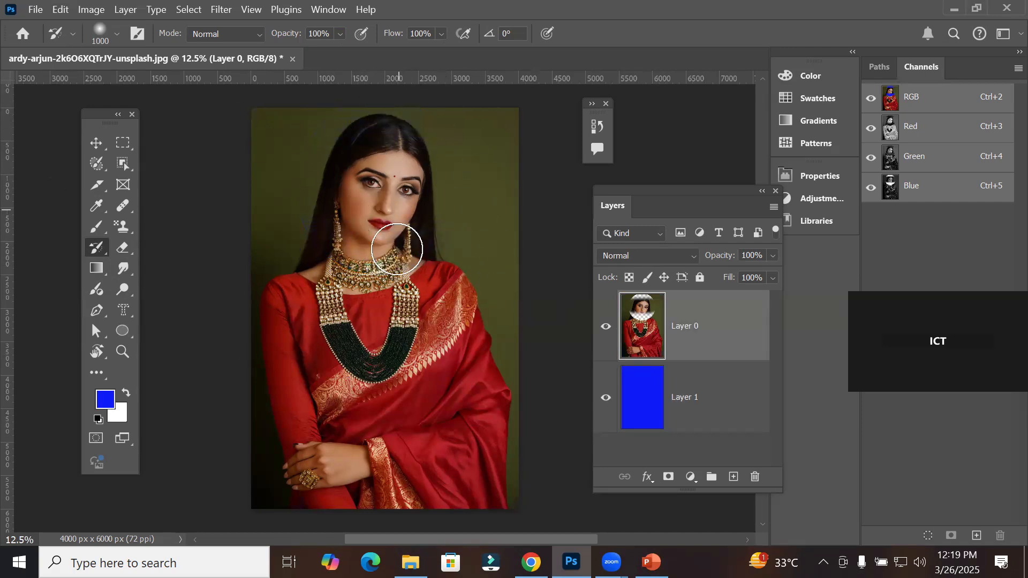
click(121, 250)
mouse_move(412, 194)
mouse_down()
mouse_move(289, 236)
mouse_move(491, 257)
mouse_move(451, 293)
mouse_move(492, 145)
mouse_up()
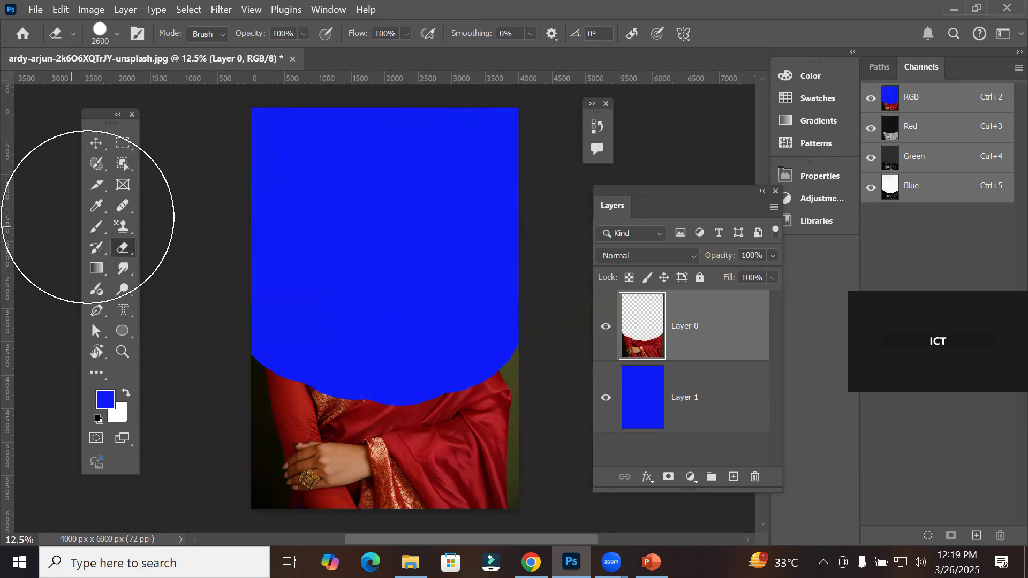
Step: Restore the erased upper part of the portrait on Layer 0 with 1000 px History Brush strokes
click(97, 248)
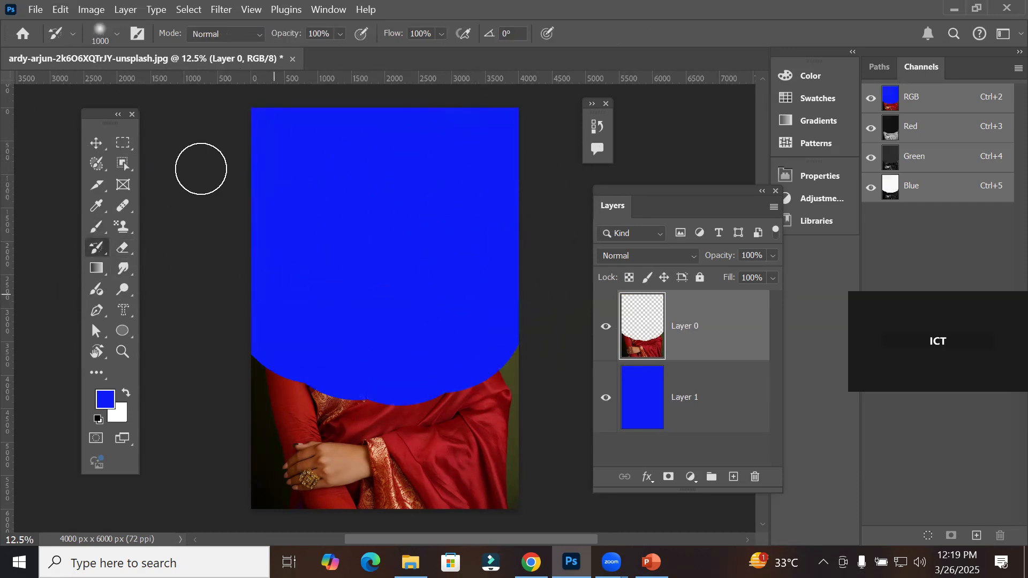
drag(402, 230, 310, 300)
mouse_move(183, 179)
mouse_down()
mouse_move(315, 179)
mouse_move(492, 264)
mouse_move(172, 241)
mouse_move(456, 284)
mouse_move(235, 218)
mouse_move(283, 265)
mouse_move(364, 198)
mouse_move(303, 341)
mouse_up()
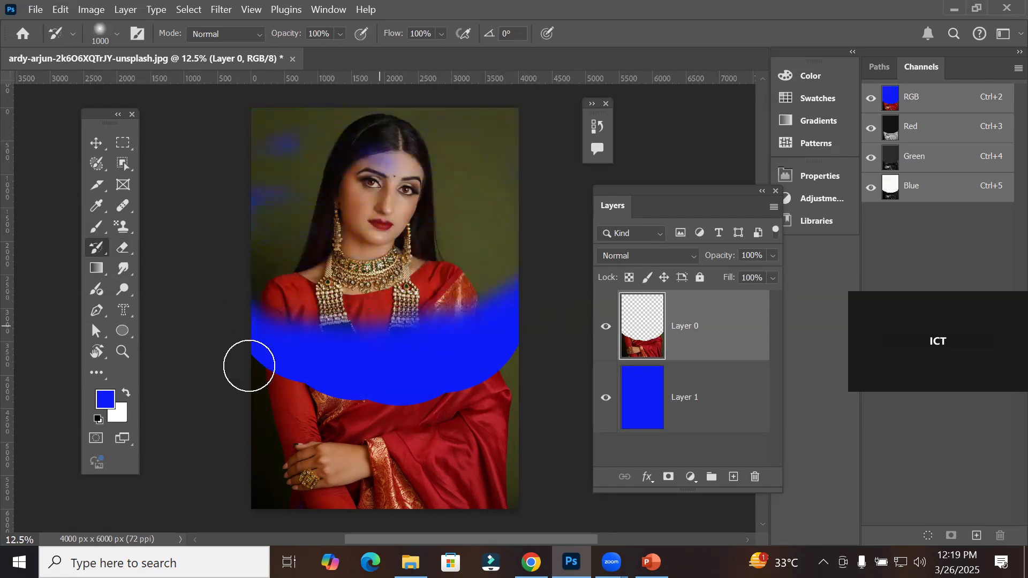
mouse_move(361, 445)
mouse_down()
mouse_move(397, 344)
mouse_move(351, 316)
mouse_move(282, 326)
mouse_move(172, 256)
mouse_up()
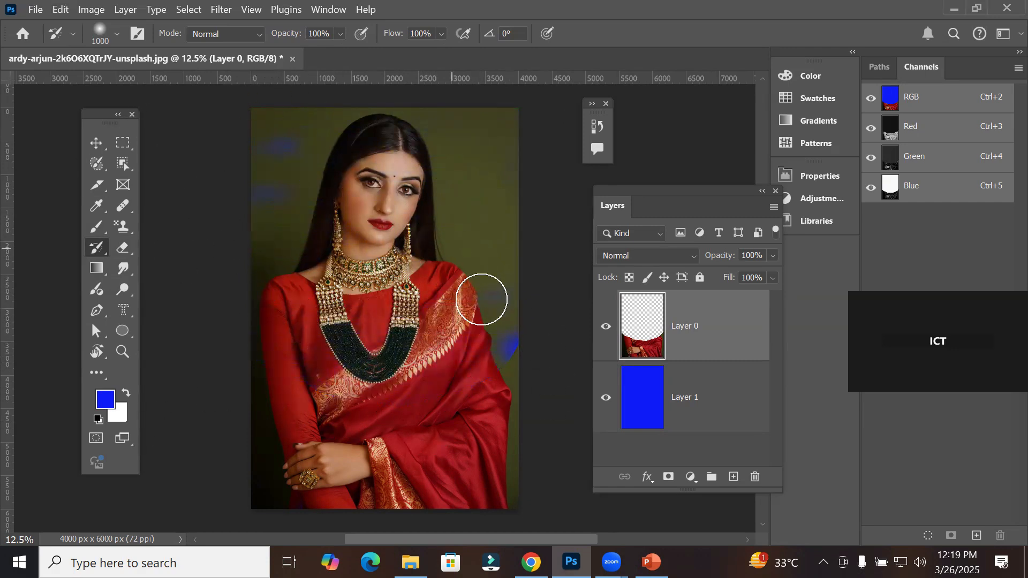
drag(499, 349, 447, 408)
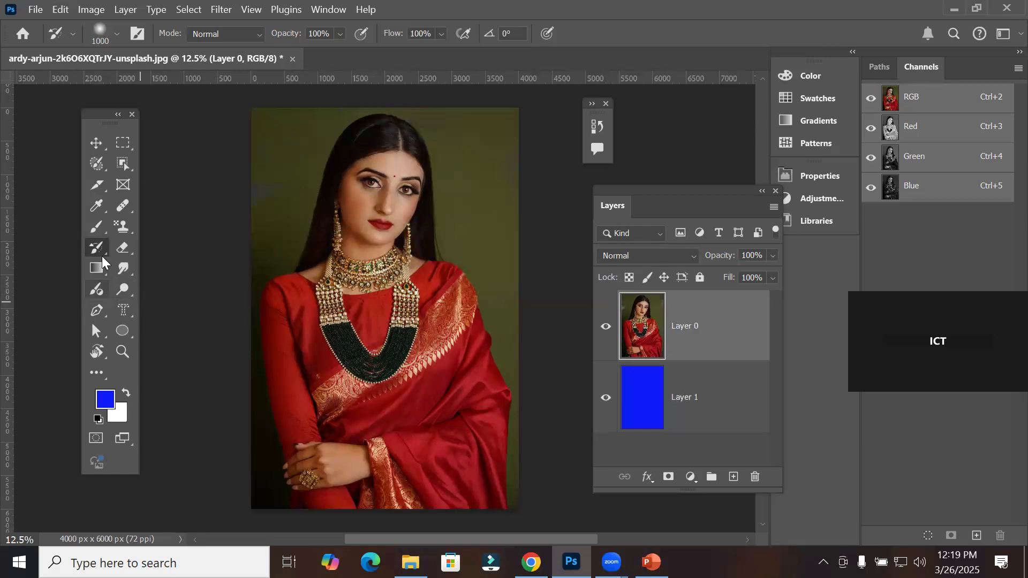
Step: Reduce the Brush to 600 px and paint three straight vertical blue stripes over the portrait from its upper to its lower edge
click(97, 227)
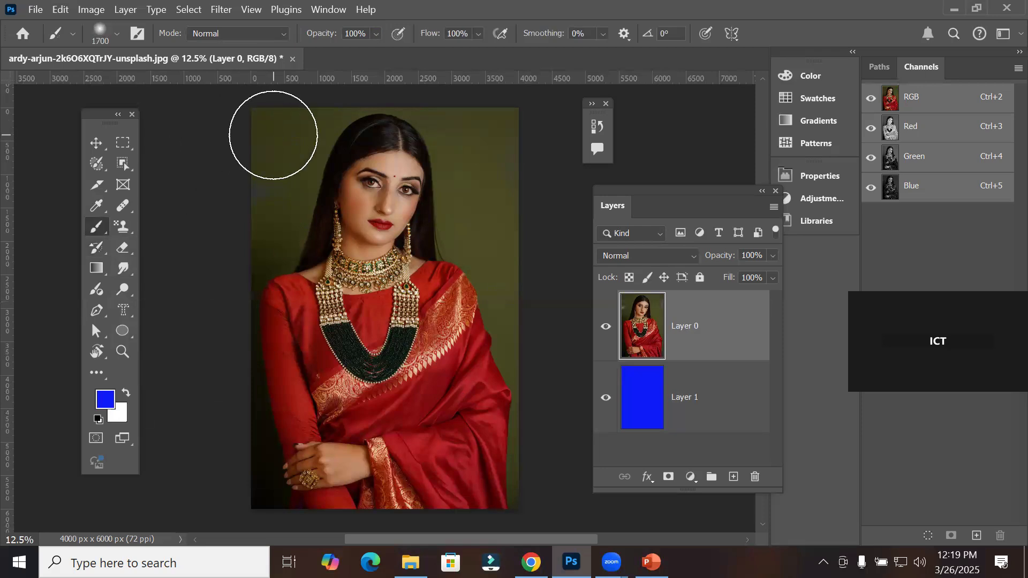
key(bracketleft)
key(bracketleft)
key(bracketleft)
key(bracketleft)
key(bracketleft)
key(bracketleft)
key(bracketleft)
key(bracketleft)
key(bracketleft)
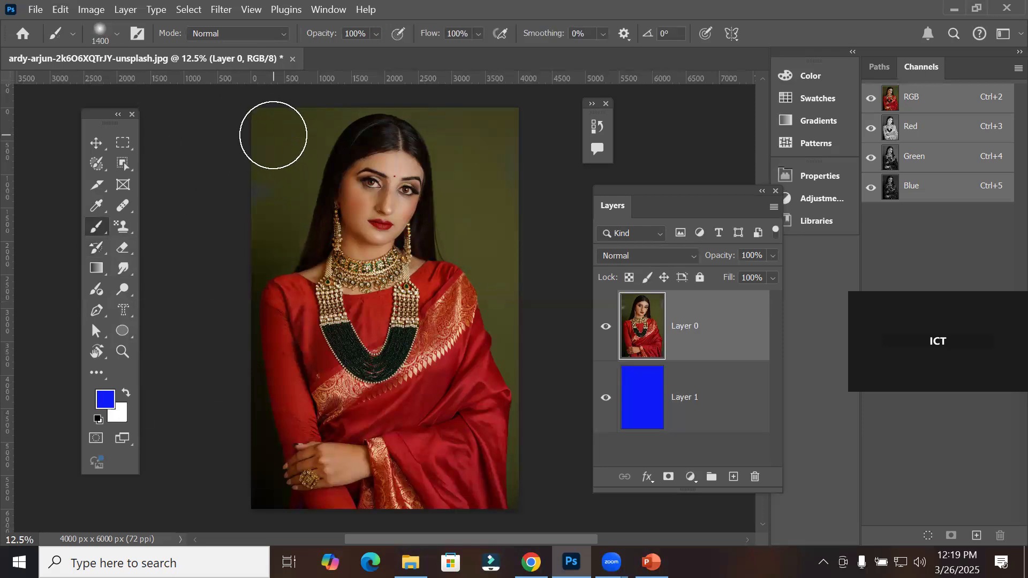
key(bracketleft)
key(bracketleft)
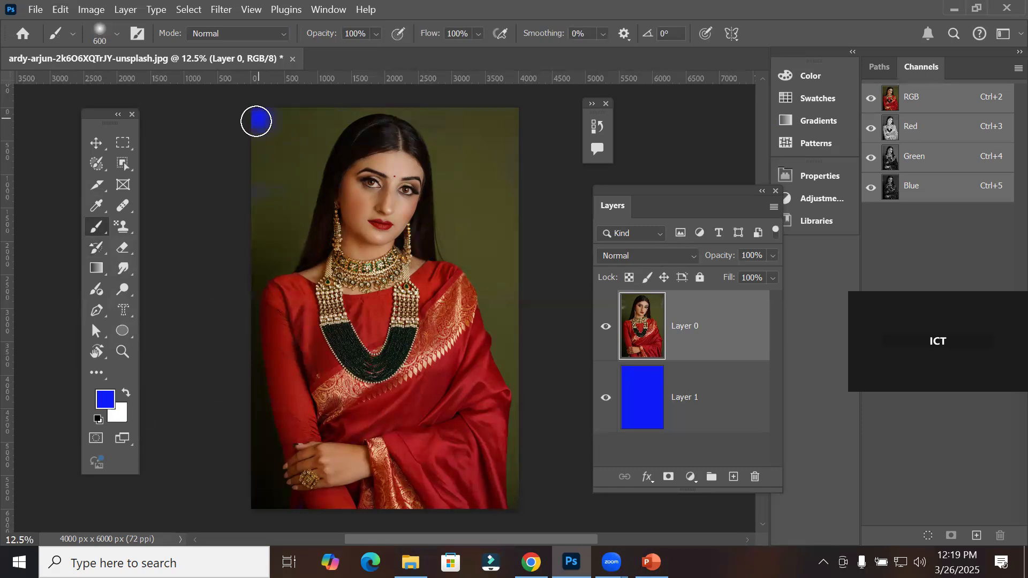
shift+click(258, 497)
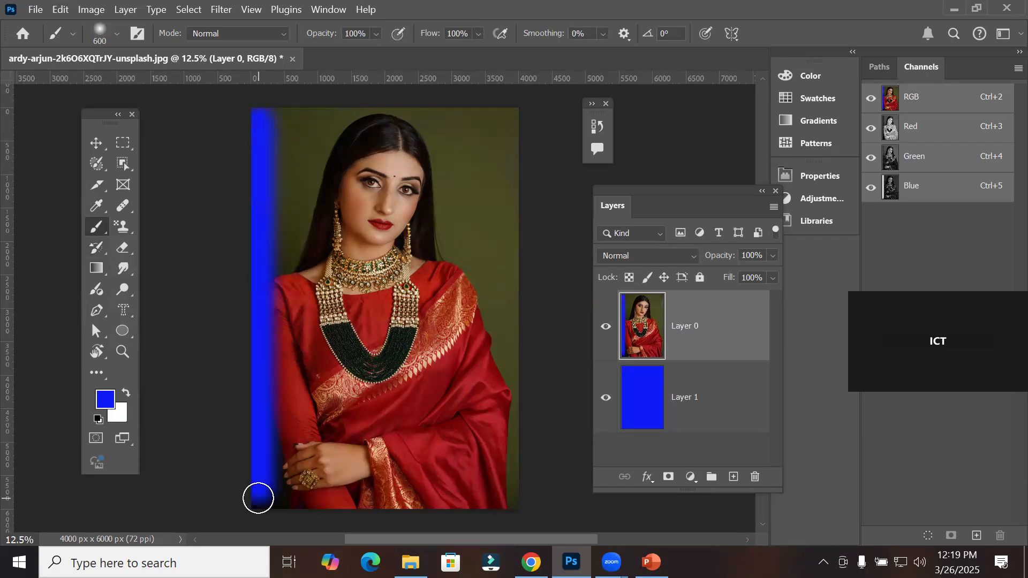
click(357, 110)
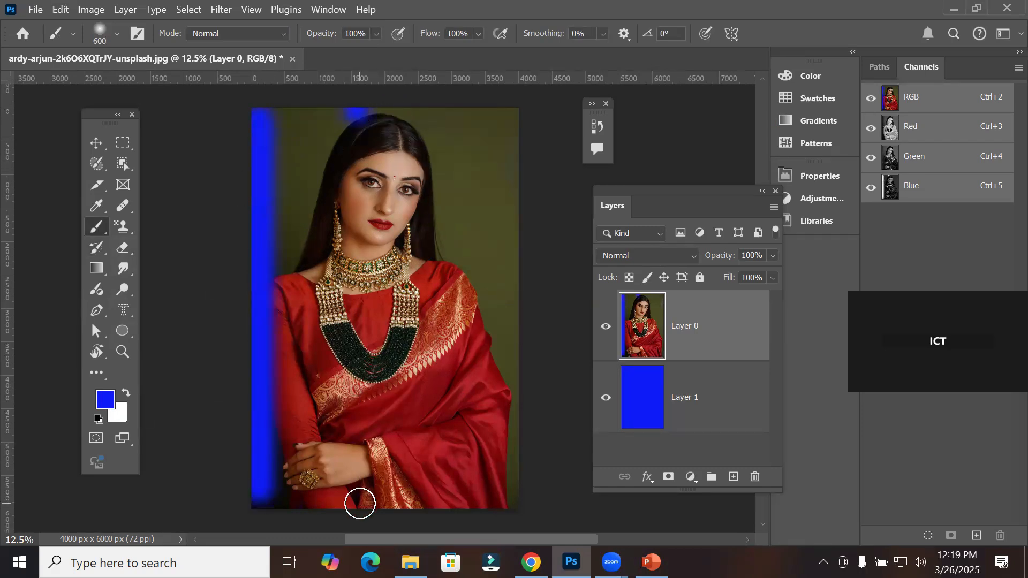
shift+click(359, 504)
click(451, 112)
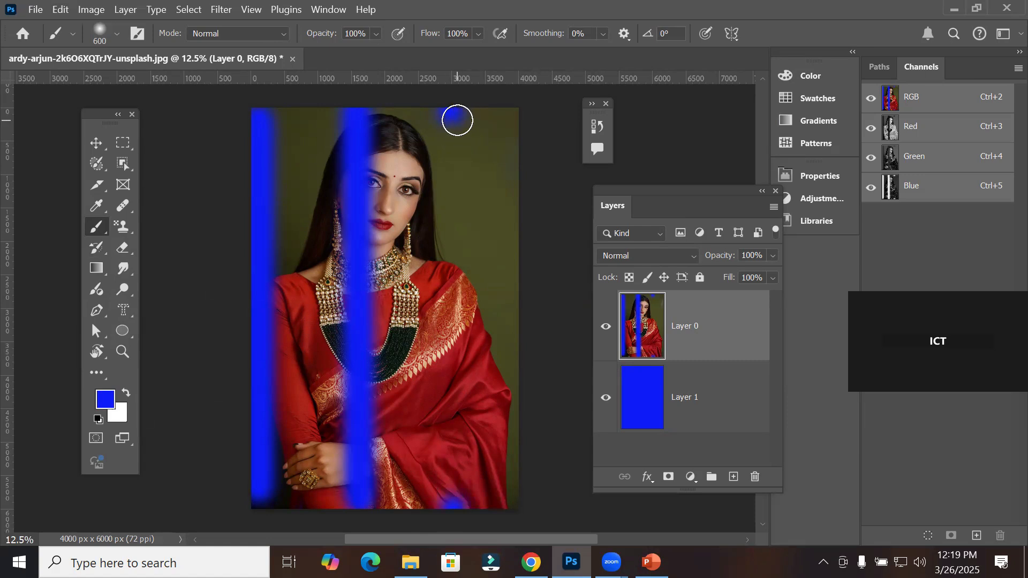
shift+click(454, 494)
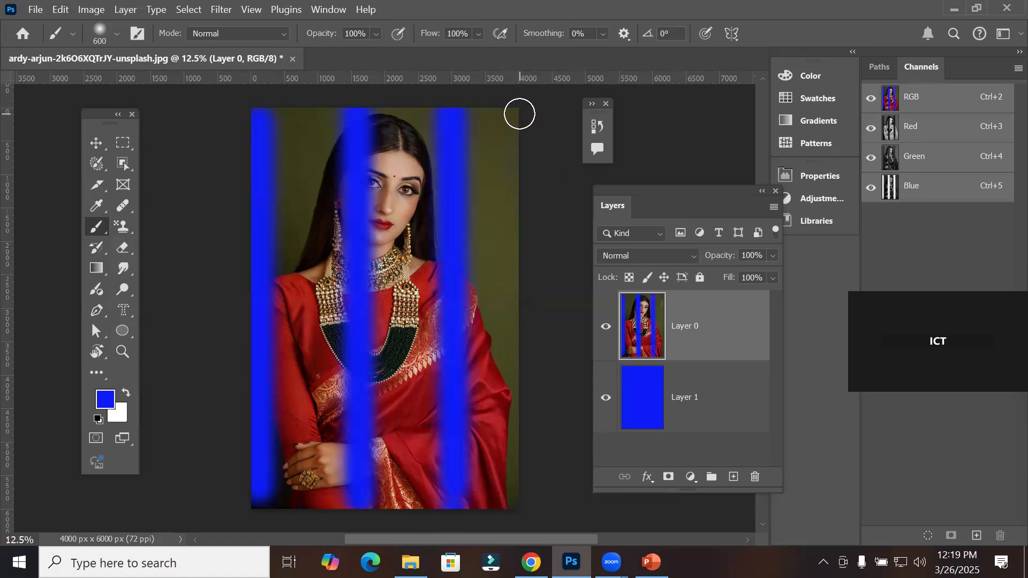
Step: Add connected diagonal blue stripes and a blue band along the portrait's upper edge with the Brush
shift+click(519, 114)
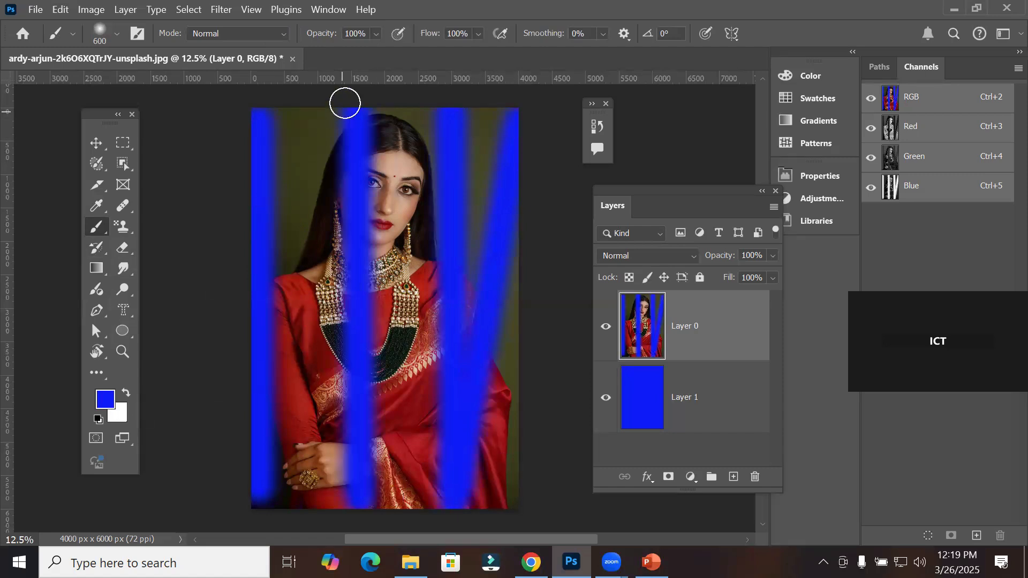
shift+click(273, 491)
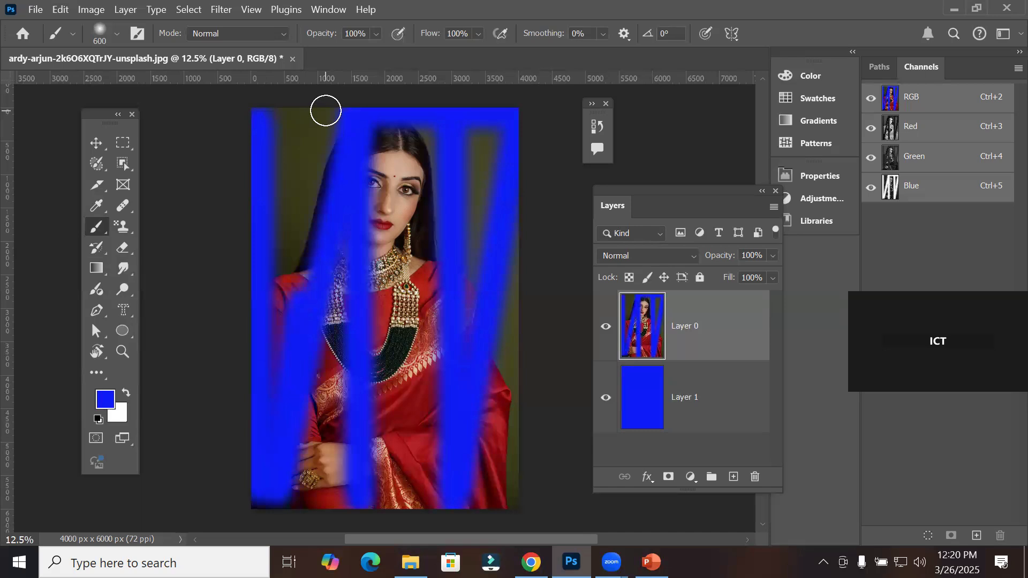
drag(325, 110, 368, 277)
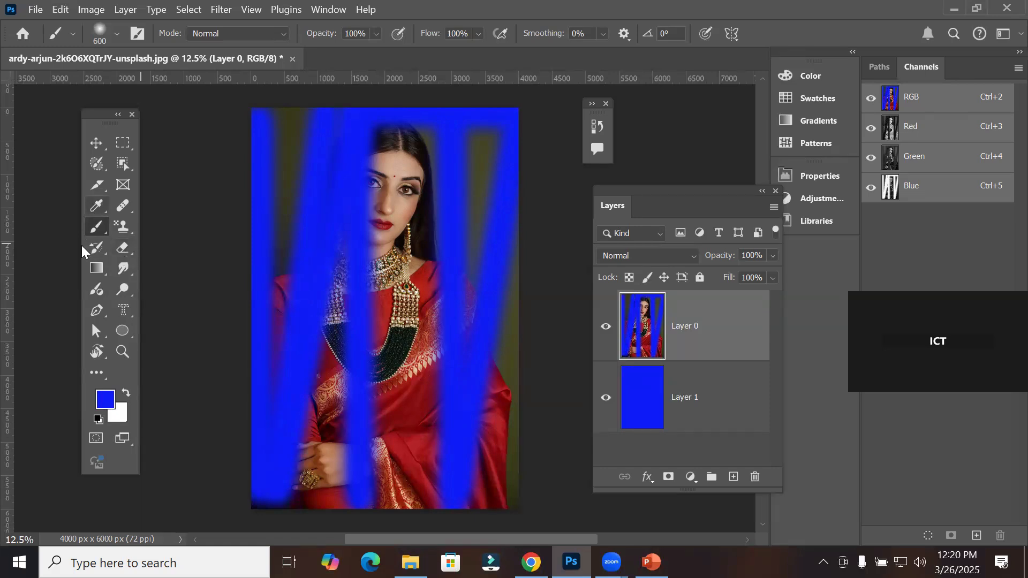
Step: Enlarge the History Brush to 2000 px and restore the woman's face and hair beneath the blue stripes
click(97, 248)
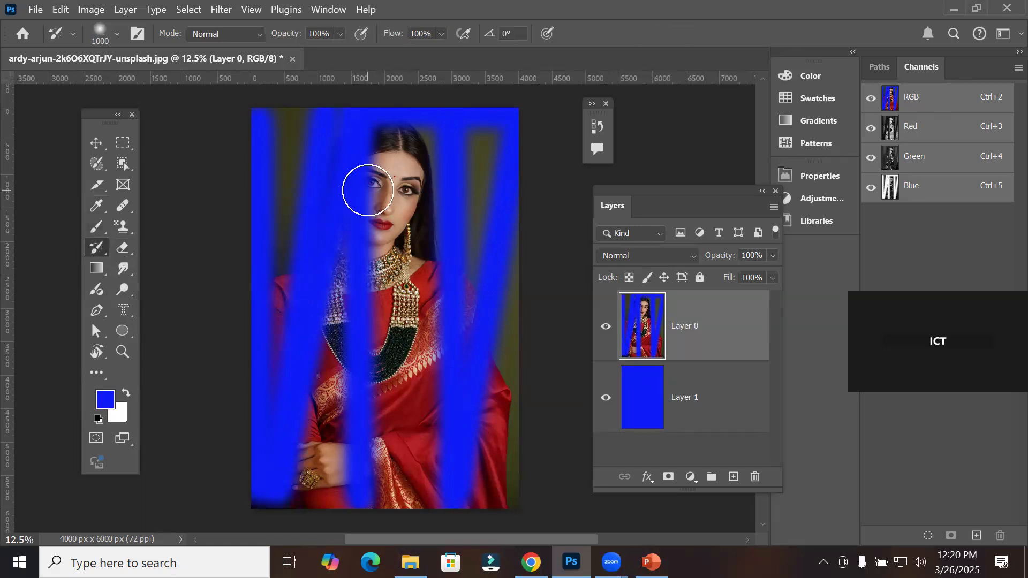
key(bracketright)
key(bracketright)
key(bracketright)
key(bracketright)
key(bracketright)
key(bracketright)
key(bracketright)
key(bracketright)
key(bracketright)
key(bracketright)
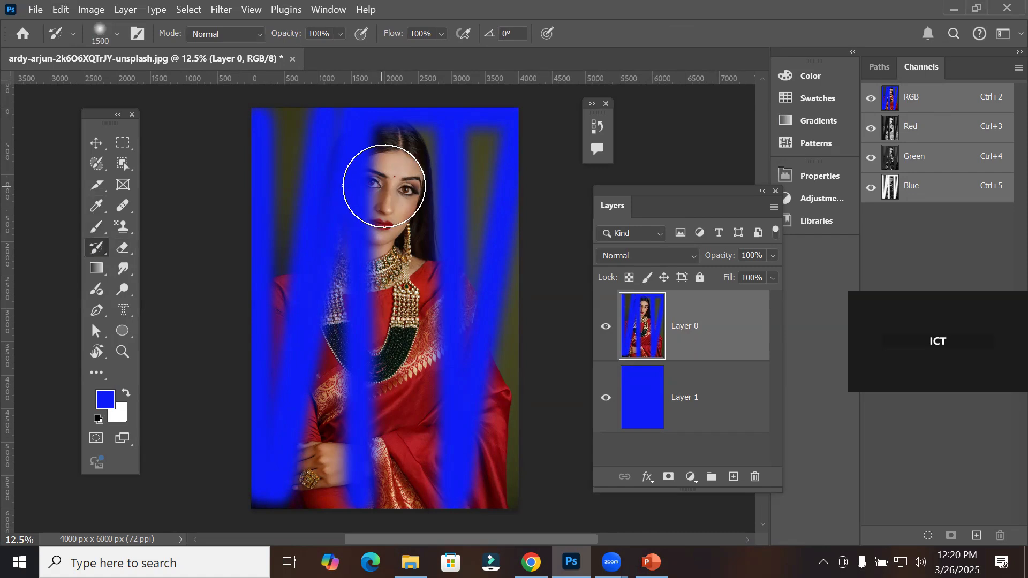
mouse_move(385, 159)
mouse_down()
mouse_move(417, 178)
mouse_move(340, 200)
mouse_move(393, 228)
mouse_move(420, 180)
mouse_move(332, 151)
mouse_move(348, 209)
mouse_move(381, 222)
mouse_up()
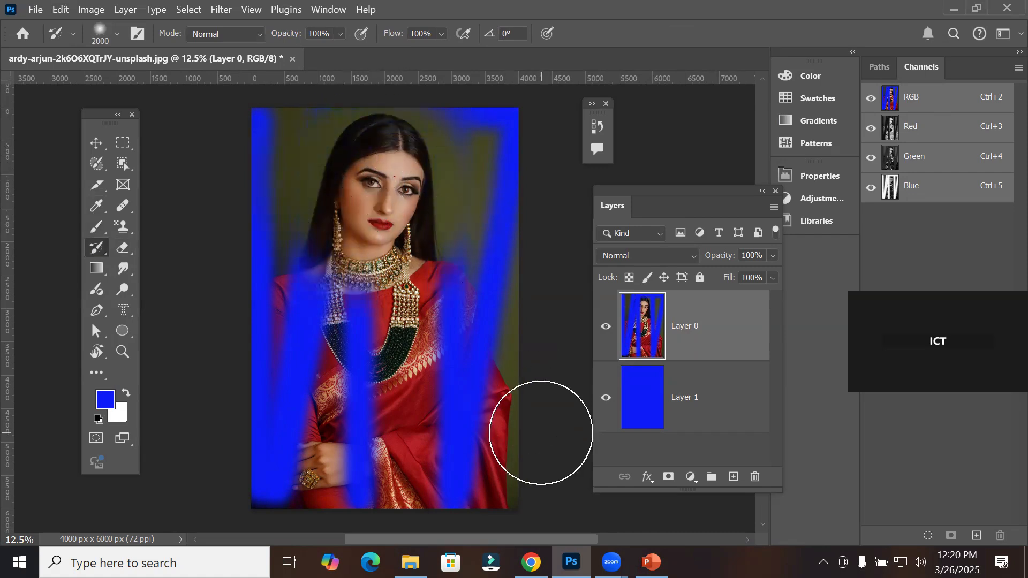
Step: Restore the remaining striped areas of the background, sari and arms with the 2000 px History Brush
drag(464, 316, 460, 299)
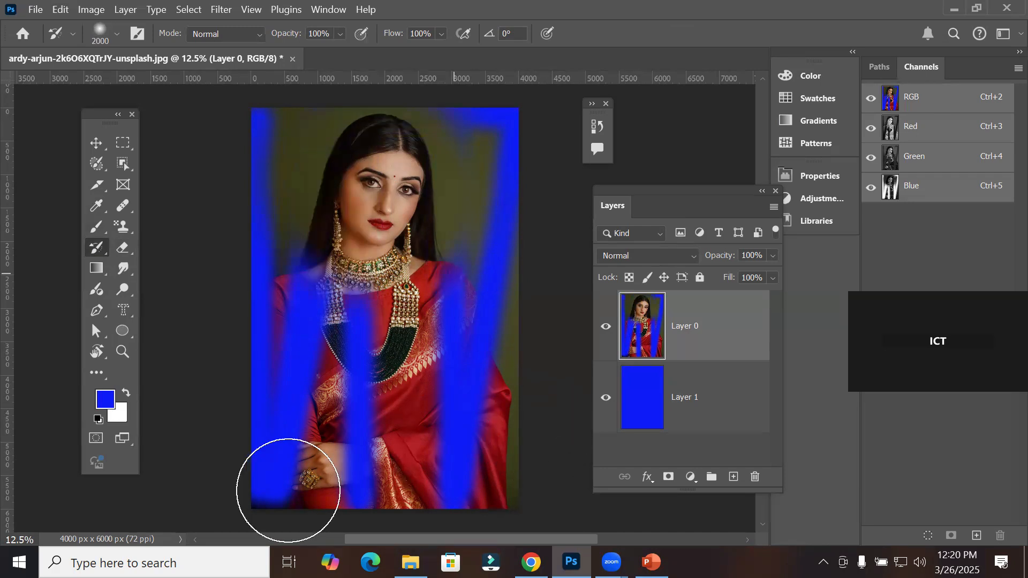
mouse_move(222, 403)
mouse_down()
mouse_move(412, 321)
mouse_move(336, 236)
mouse_up()
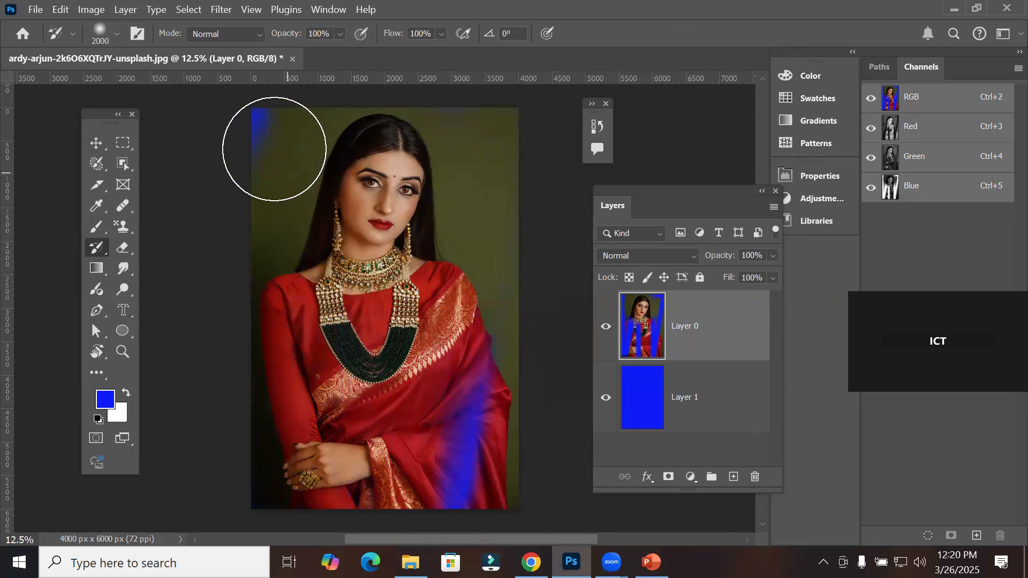
mouse_move(434, 361)
mouse_down()
mouse_move(487, 478)
mouse_move(489, 452)
mouse_move(481, 461)
mouse_move(415, 438)
mouse_move(449, 471)
mouse_move(460, 434)
mouse_up()
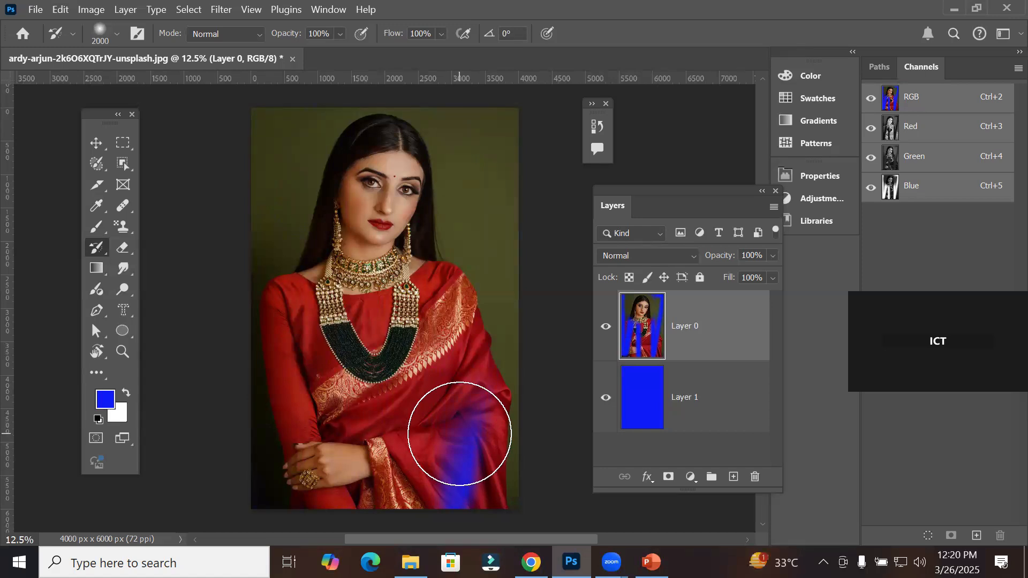
key(ctrl+z)
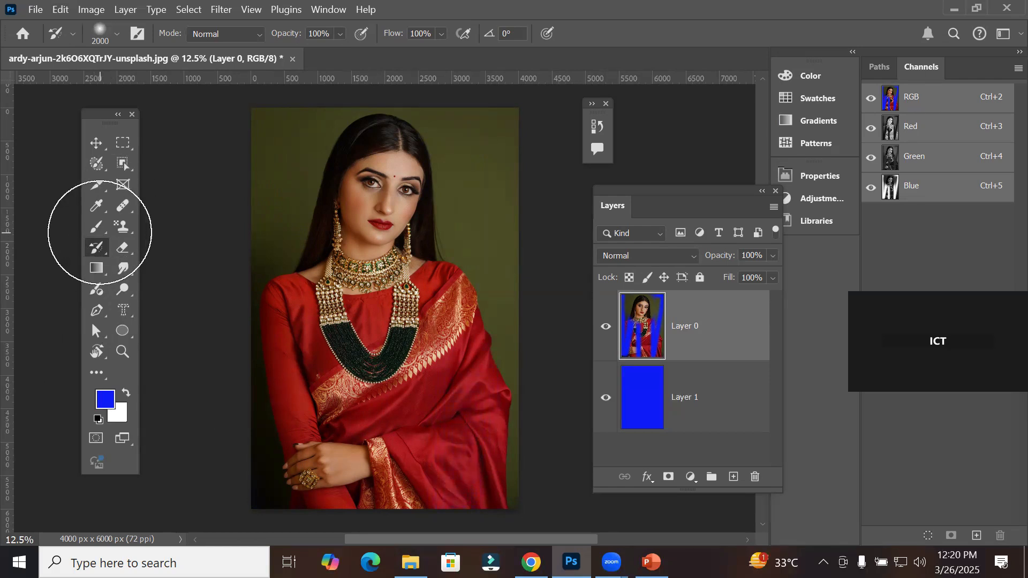
Step: Reduce the Eraser to 300 px and erase a straight horizontal band along the portrait's upper edge
click(122, 247)
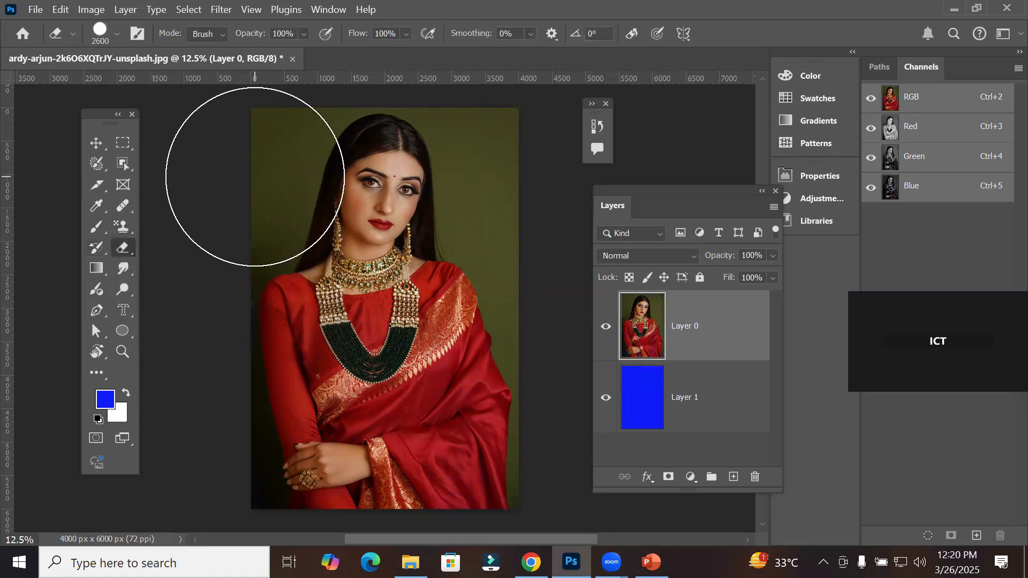
key(bracketleft)
key(bracketleft)
key(bracketleft)
key(bracketleft)
key(bracketleft)
key(bracketleft)
key(bracketleft)
key(bracketleft)
key(bracketleft)
key(bracketleft)
key(bracketleft)
key(bracketleft)
key(bracketleft)
key(bracketleft)
key(bracketleft)
key(bracketleft)
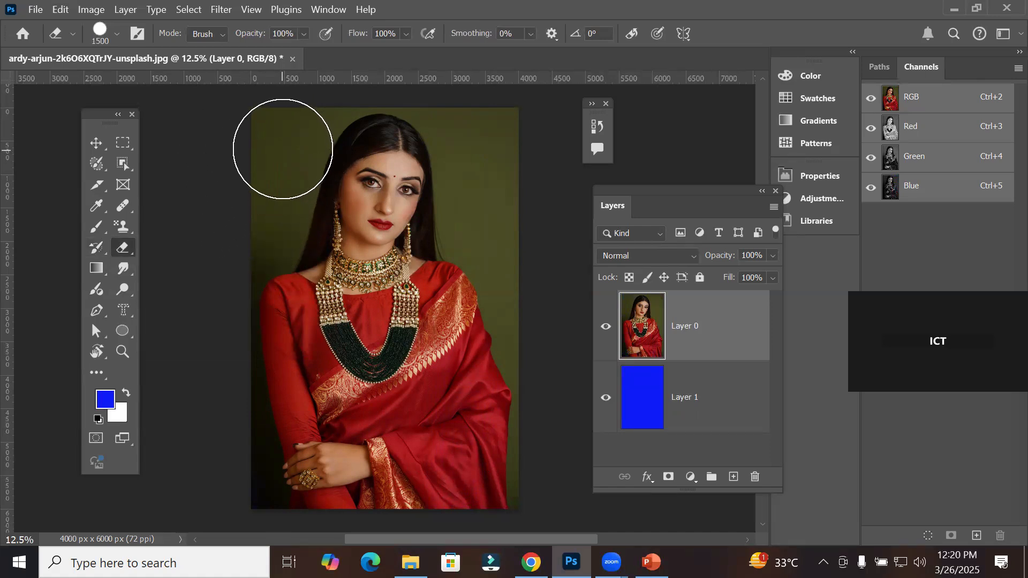
key(bracketleft)
key(bracketleft)
key(bracketleft)
key(bracketleft)
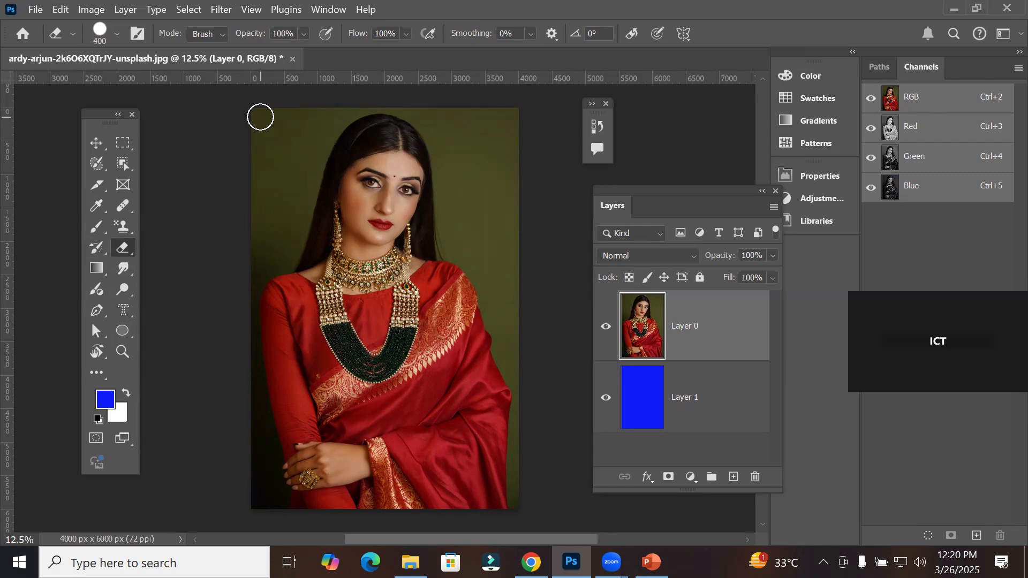
click(252, 116)
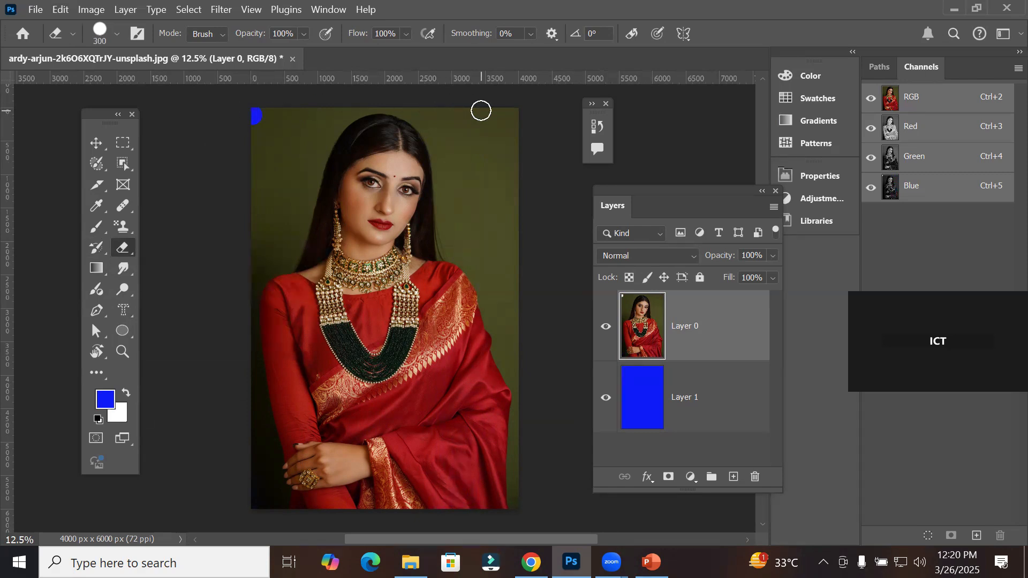
shift+click(513, 116)
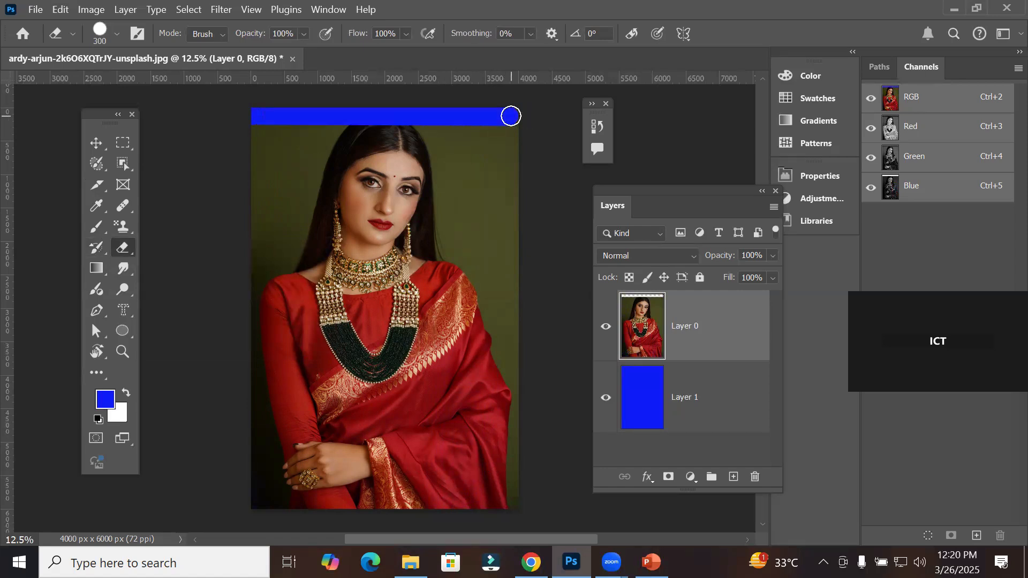
Step: Continue the erased band as connected straight zigzag lines from side to side down to the portrait's lower edge
shift+click(256, 229)
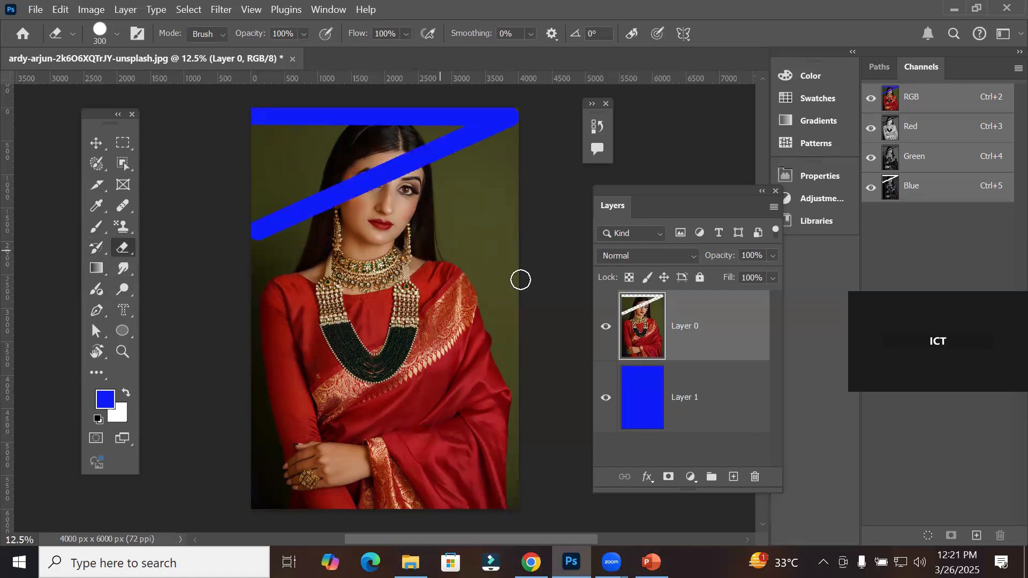
shift+click(517, 227)
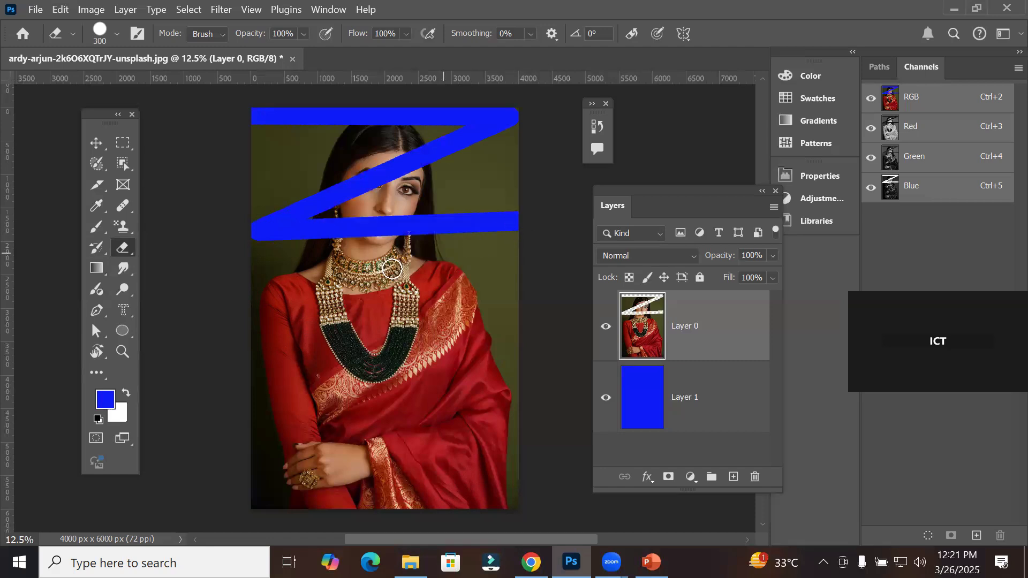
shift+click(264, 344)
shift+click(515, 357)
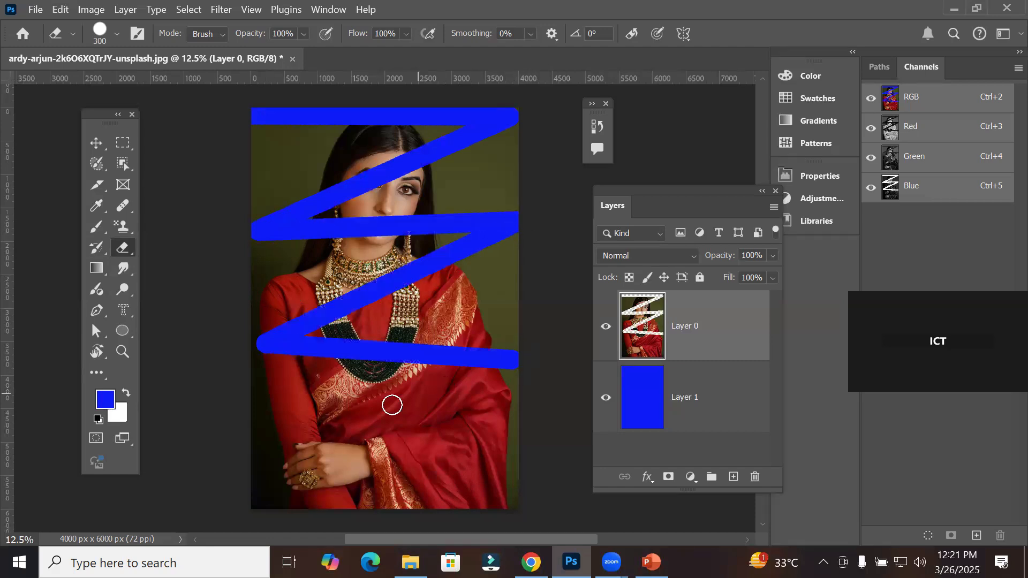
shift+click(259, 436)
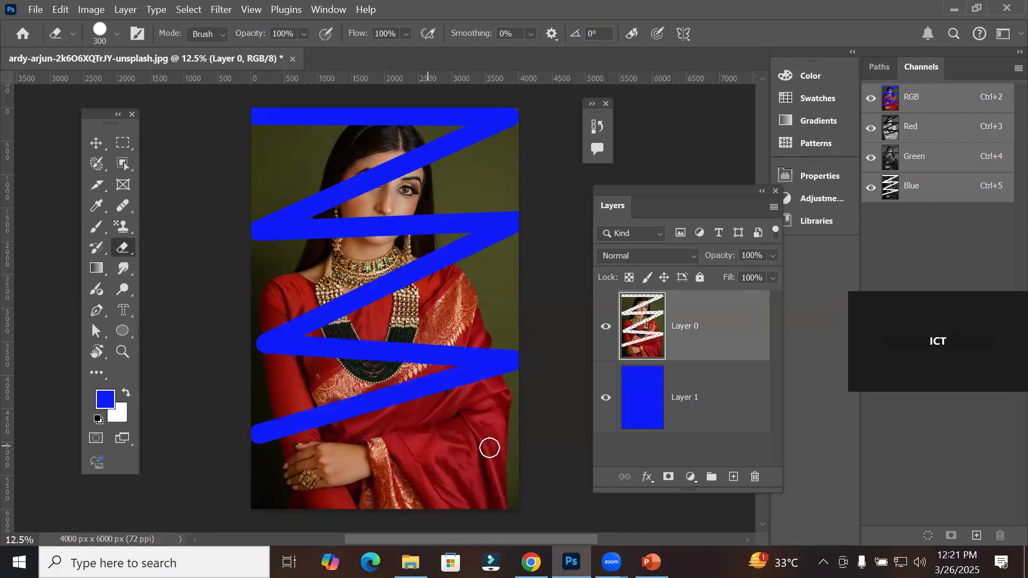
shift+click(519, 452)
shift+click(258, 505)
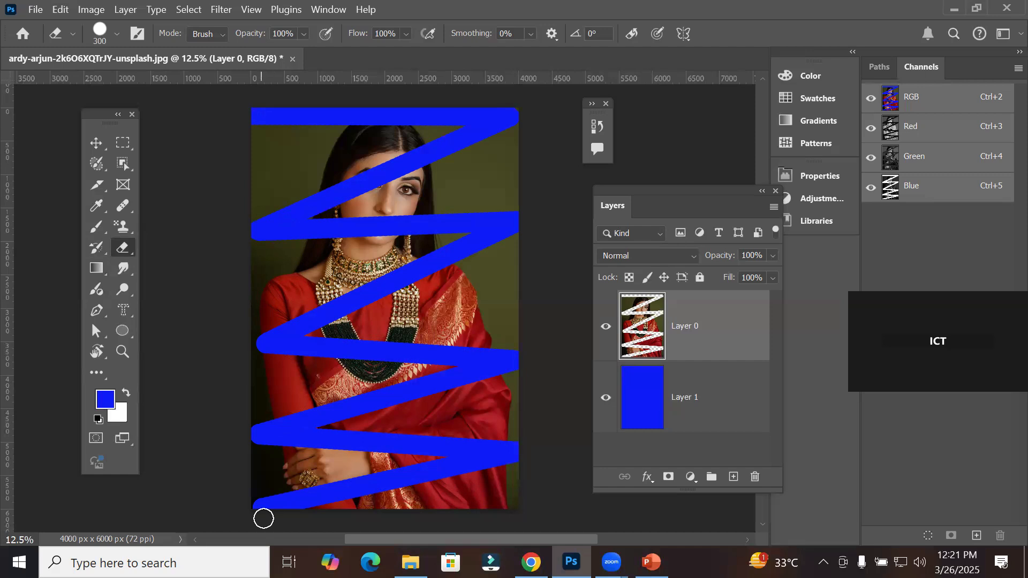
Step: Restore the zigzag-erased upper portrait and part of the middle with 2000 px History Brush strokes
click(96, 249)
mouse_move(260, 225)
mouse_down()
mouse_move(289, 188)
mouse_move(450, 199)
mouse_move(333, 228)
mouse_move(479, 171)
mouse_move(503, 177)
mouse_move(507, 152)
mouse_move(422, 216)
mouse_move(270, 271)
mouse_move(501, 250)
mouse_move(532, 194)
mouse_move(414, 137)
mouse_move(275, 179)
mouse_up()
drag(572, 146, 369, 240)
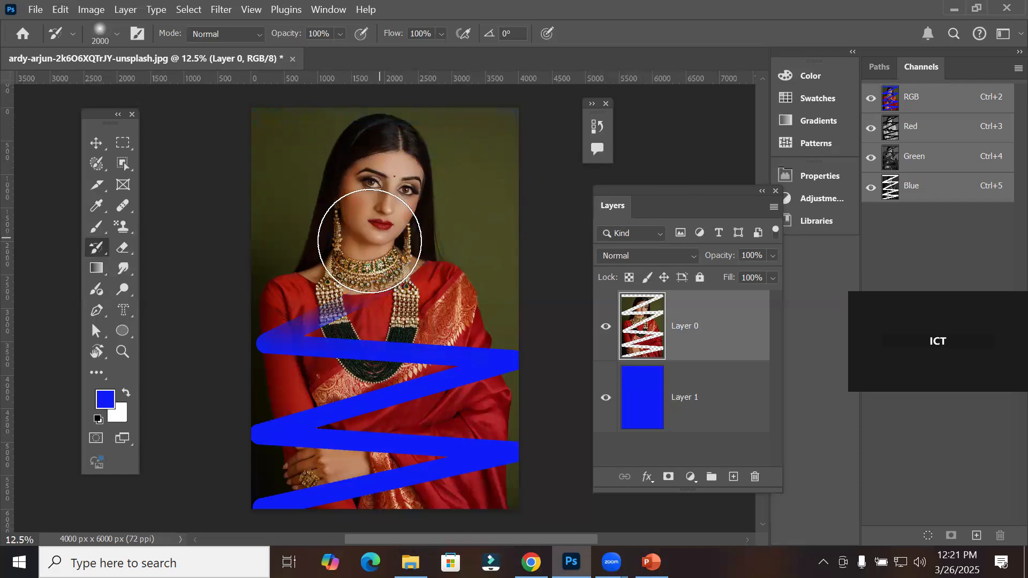
mouse_move(204, 262)
mouse_down()
mouse_move(425, 298)
mouse_move(361, 498)
mouse_up()
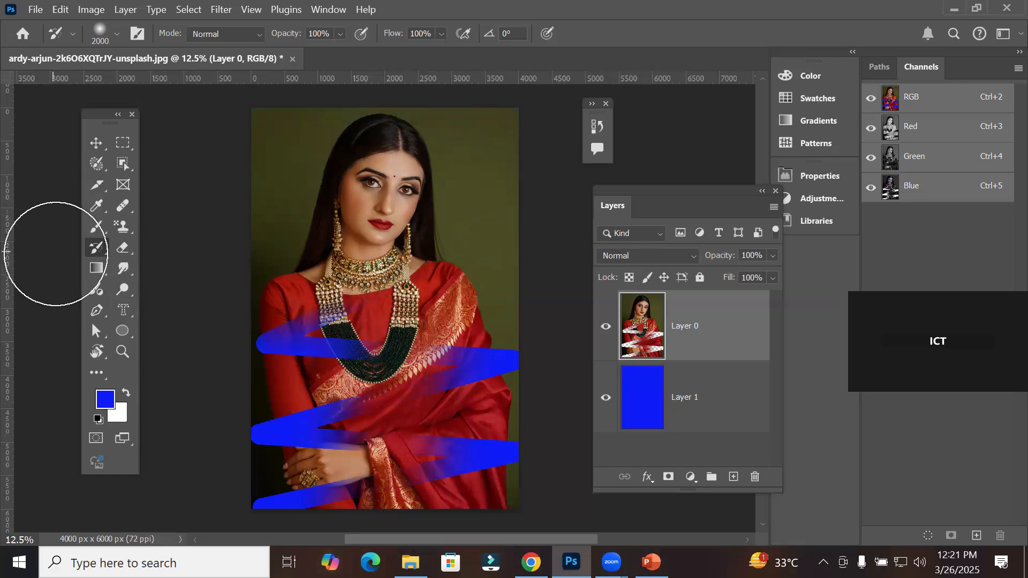
Step: Close all open documents without saving the changes to the striped portrait
click(98, 247)
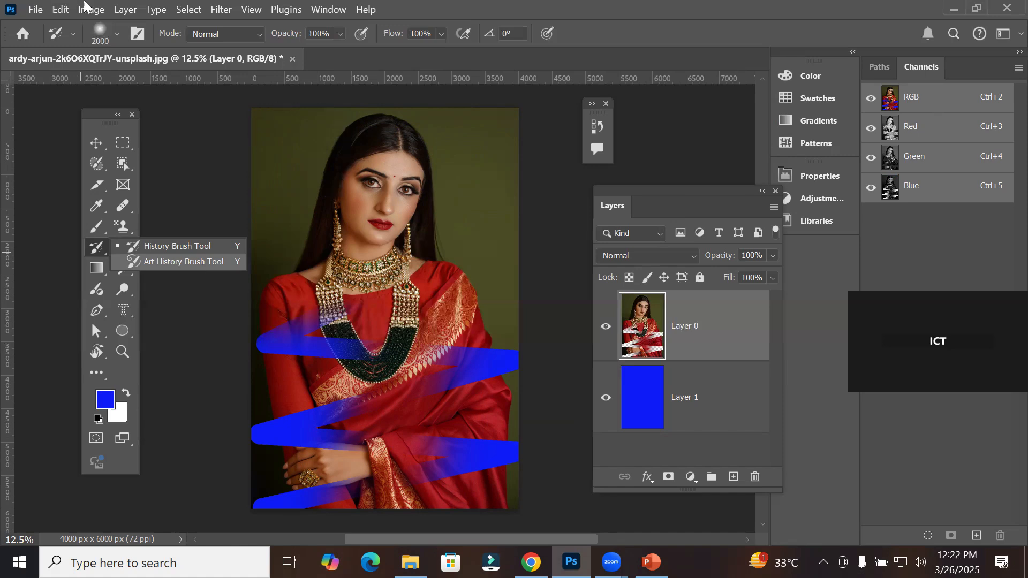
click(34, 10)
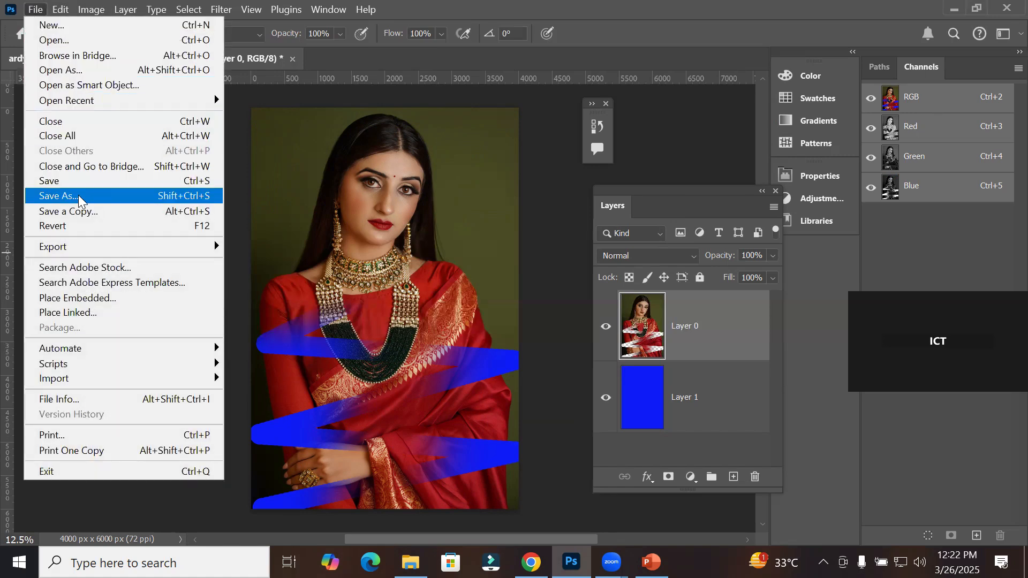
click(107, 137)
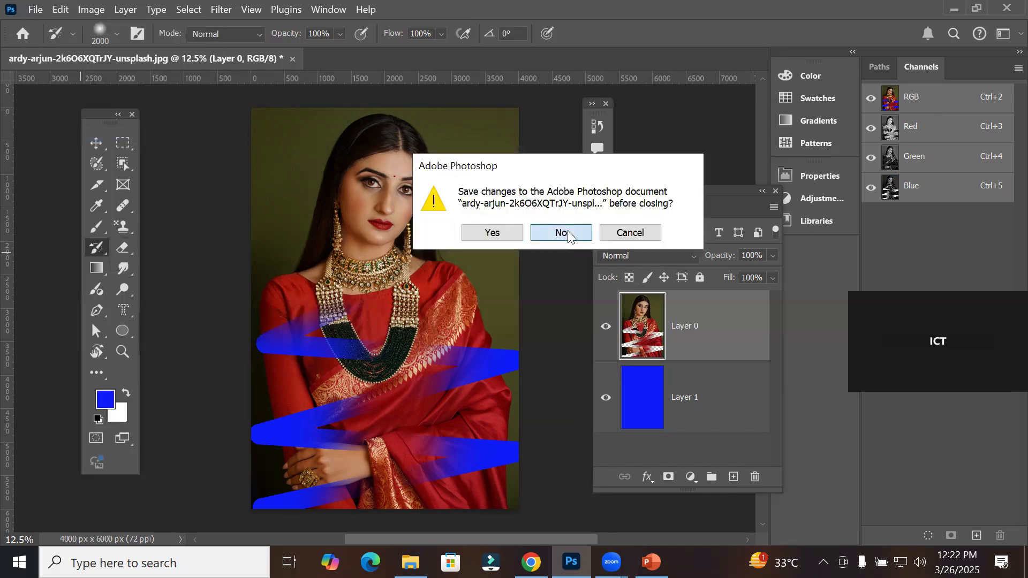
click(567, 230)
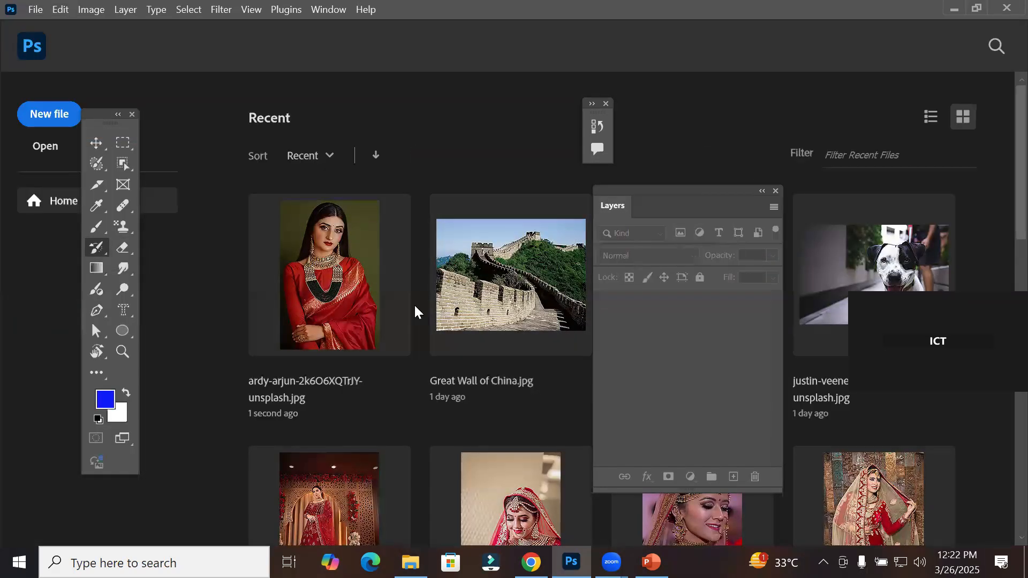
Step: Open the recent full-length photo of the bride in the red dress and unlock its background layer
click(330, 489)
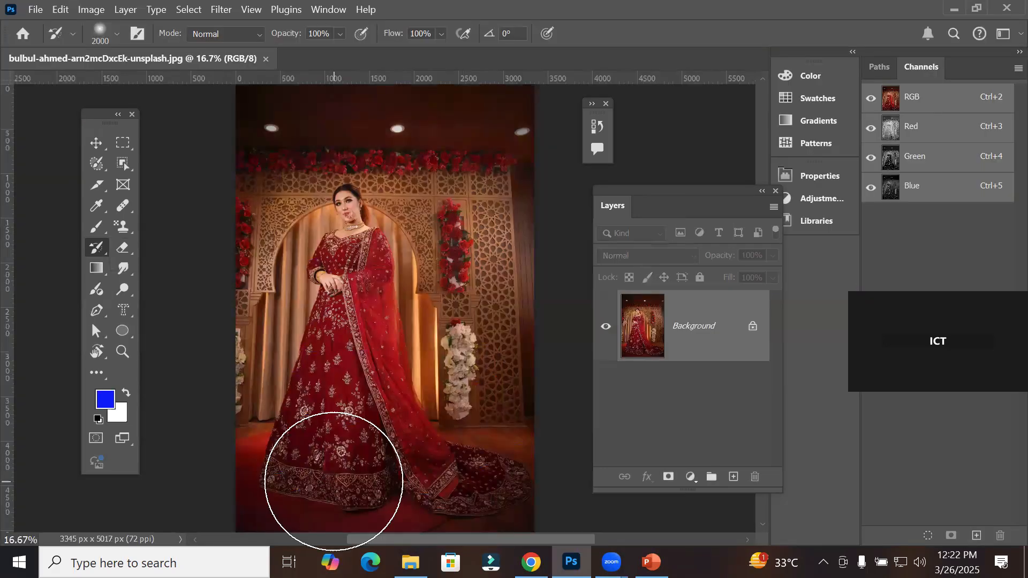
click(752, 326)
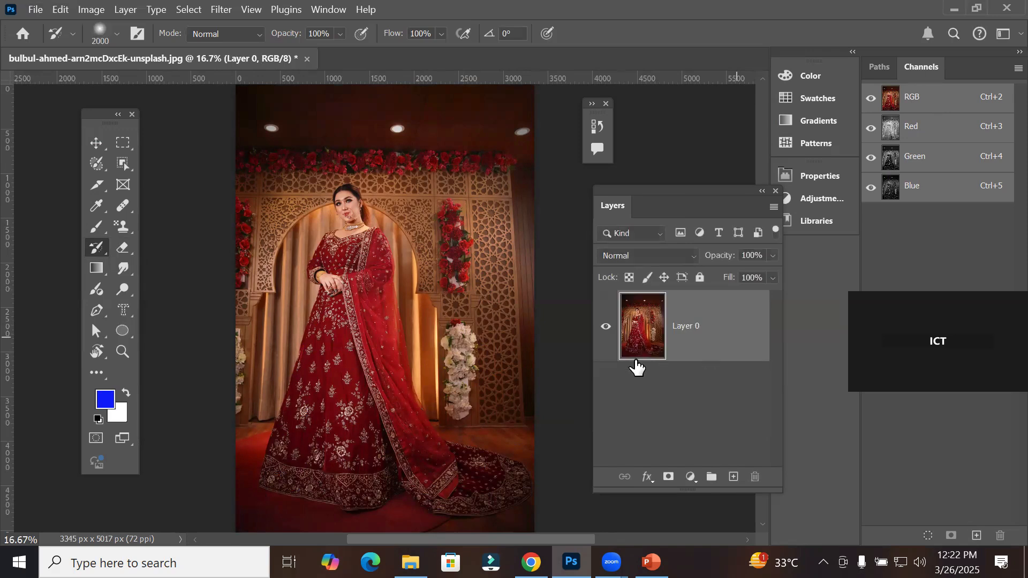
Step: Choose the Art History Brush Tool and set its style to Dab
right_click(95, 247)
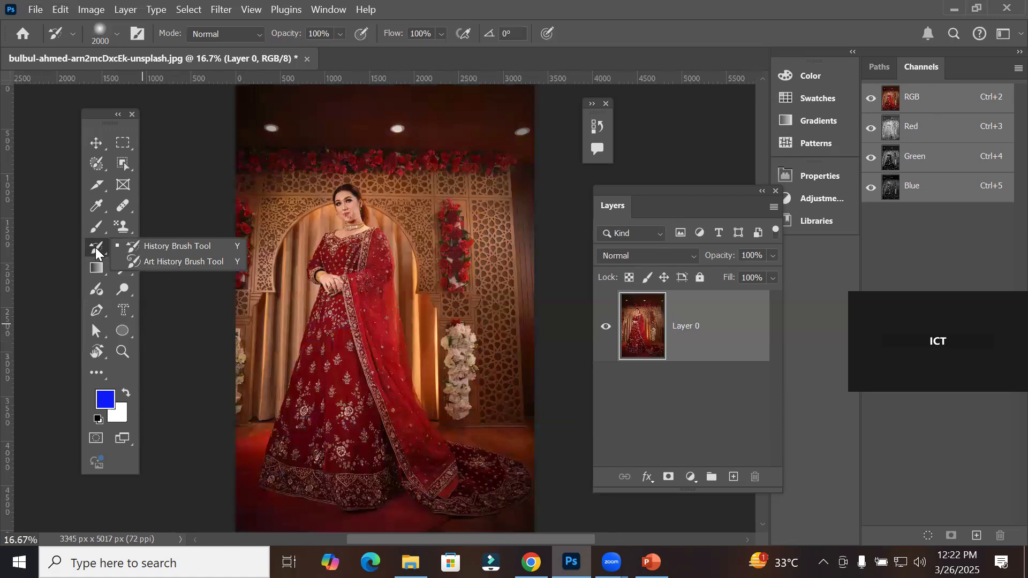
click(193, 262)
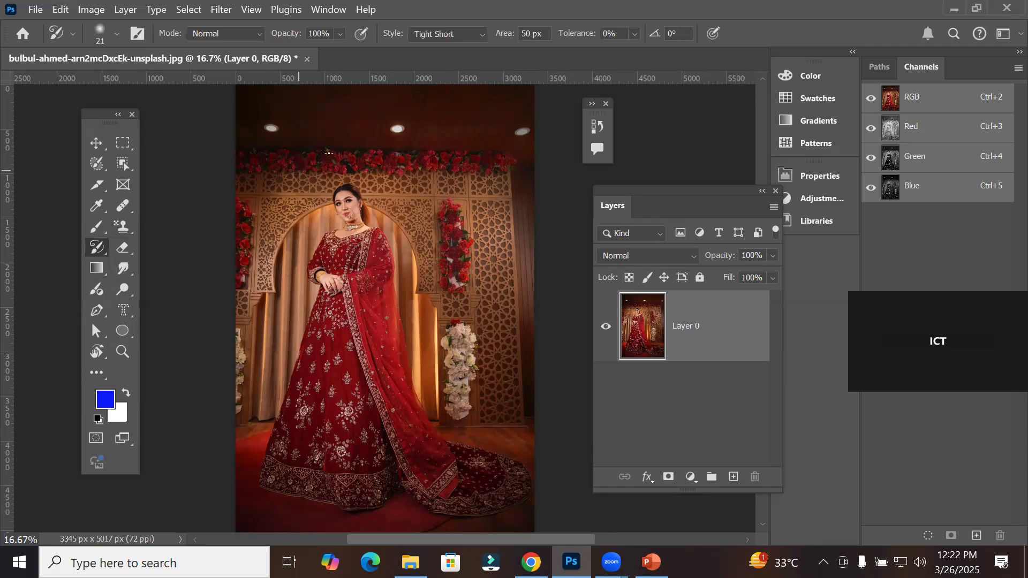
click(480, 33)
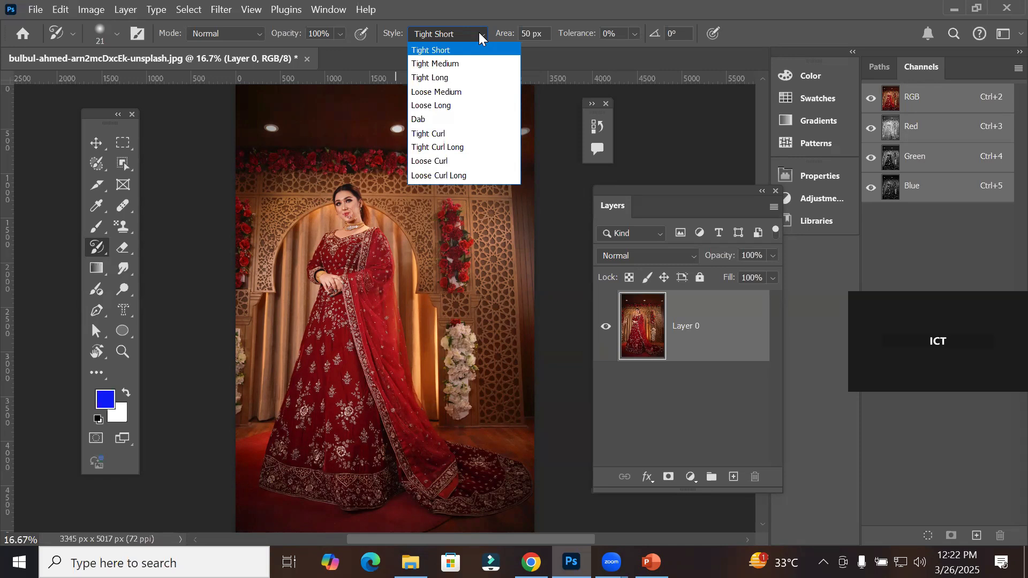
click(419, 122)
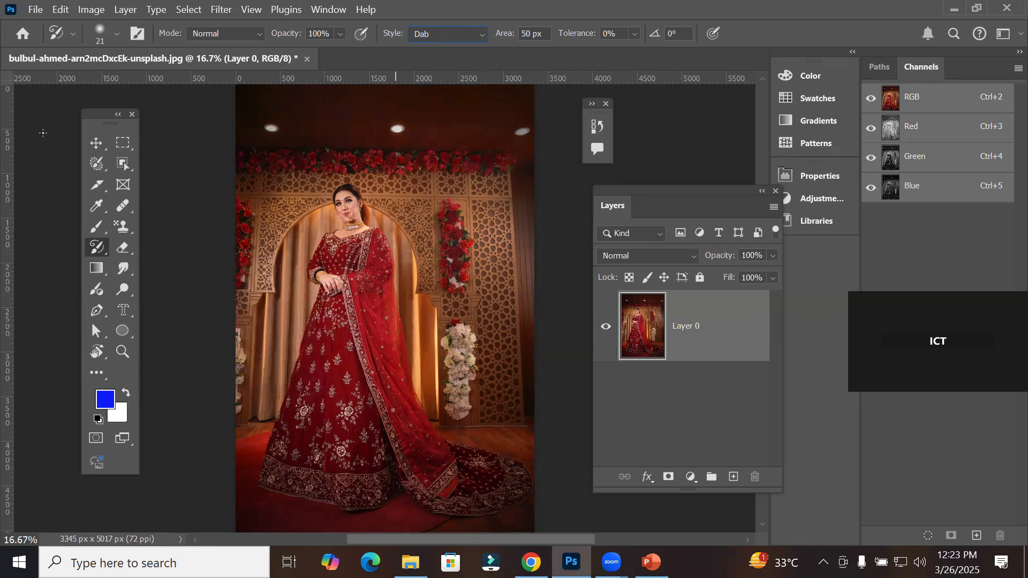
Step: Enlarge the Art History Brush to 80 px and paint Dab-style strokes over the bride's face and hair
click(97, 143)
scroll(359, 199, up, 10)
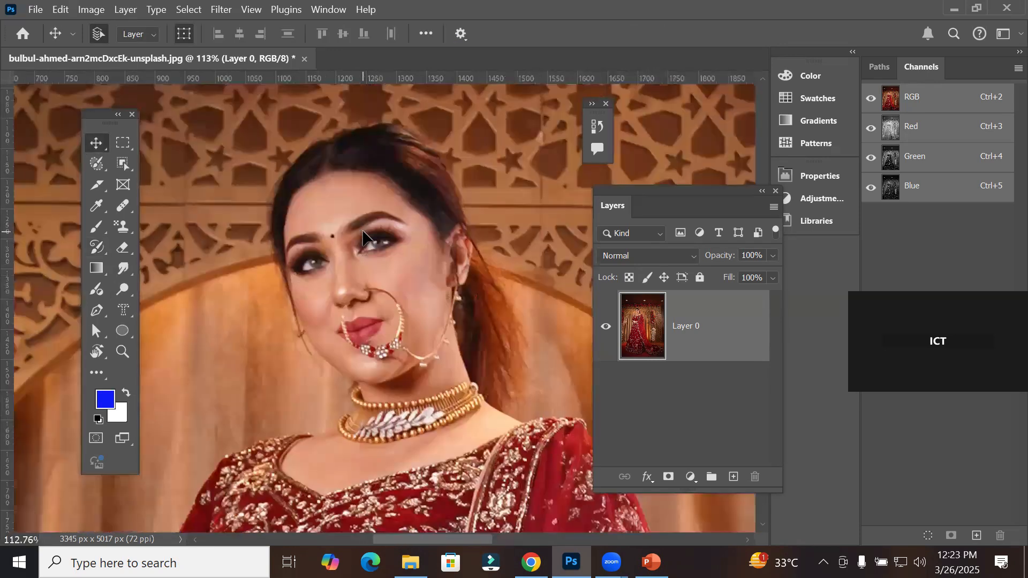
scroll(363, 236, up, 2)
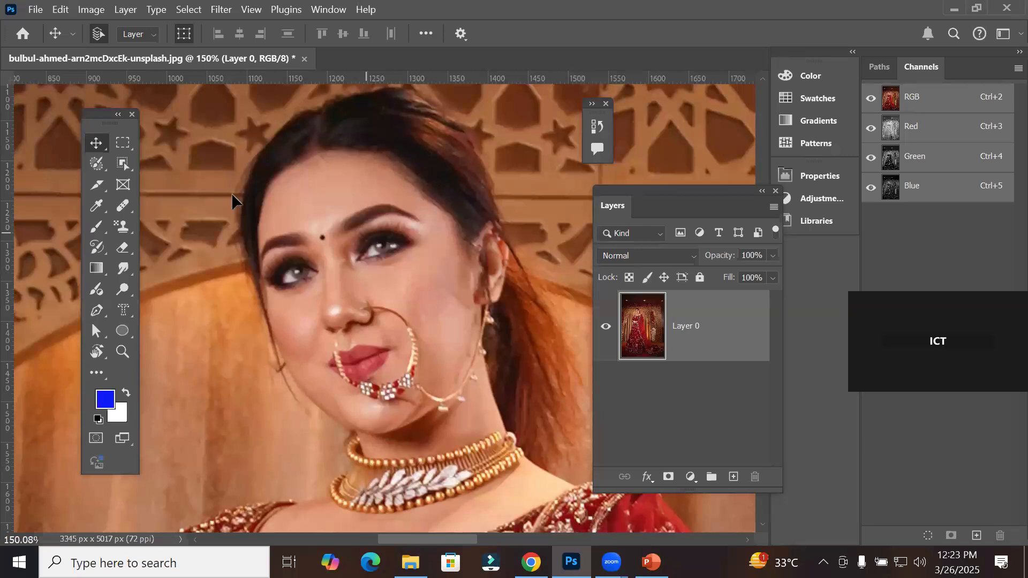
click(93, 250)
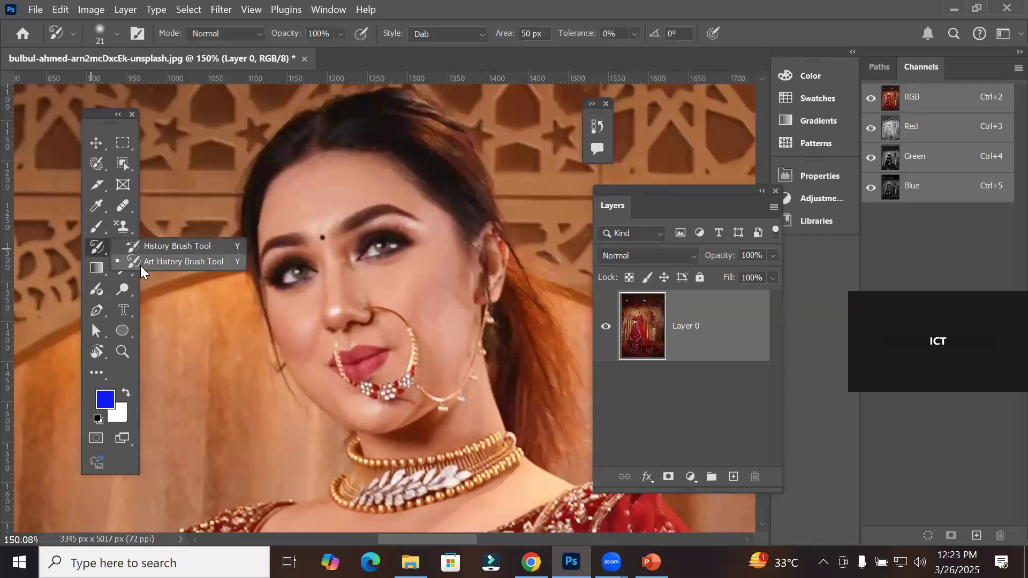
click(183, 262)
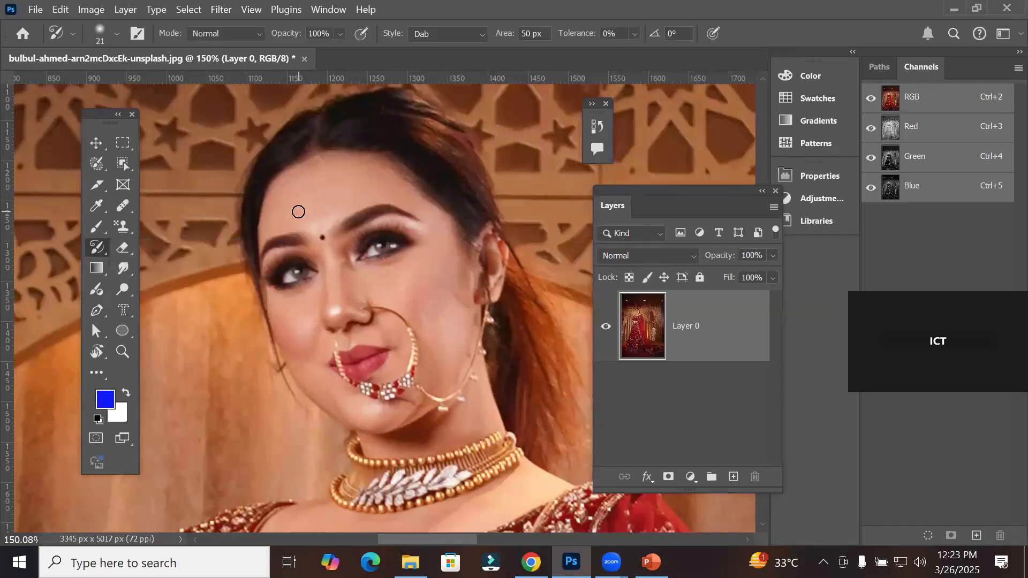
key(bracketright)
key(bracketright)
key(bracketright)
key(bracketright)
key(bracketright)
key(bracketright)
click(482, 33)
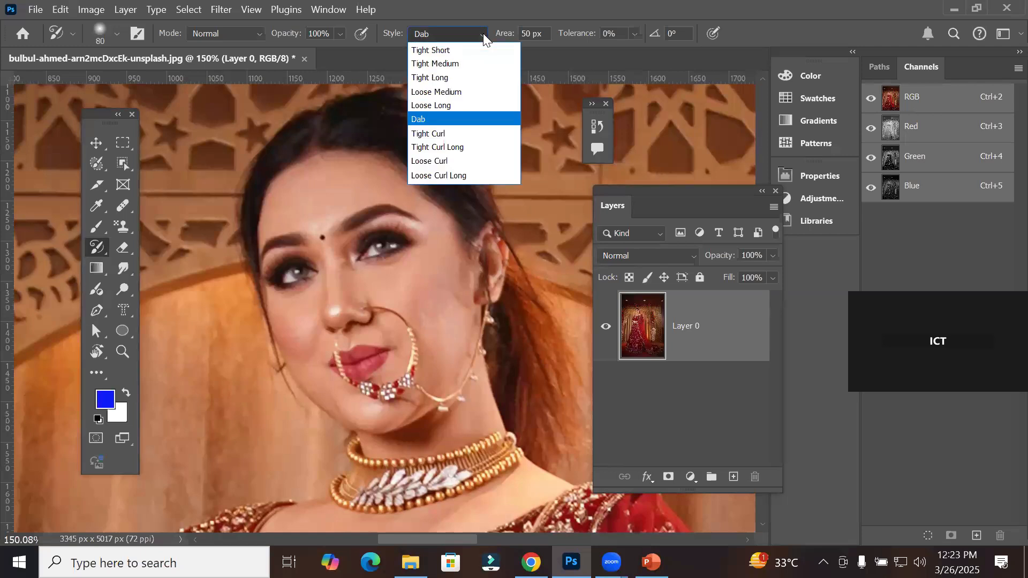
click(438, 115)
mouse_move(287, 184)
mouse_down()
mouse_move(370, 188)
mouse_move(400, 205)
mouse_move(423, 252)
mouse_move(429, 304)
mouse_move(395, 360)
mouse_move(347, 365)
mouse_move(278, 307)
mouse_move(264, 245)
mouse_move(356, 194)
mouse_move(402, 218)
mouse_move(359, 353)
mouse_move(270, 266)
mouse_move(324, 134)
mouse_move(399, 143)
mouse_move(470, 250)
mouse_move(414, 378)
mouse_move(304, 385)
mouse_move(307, 235)
mouse_move(327, 278)
mouse_move(369, 283)
mouse_move(436, 369)
mouse_up()
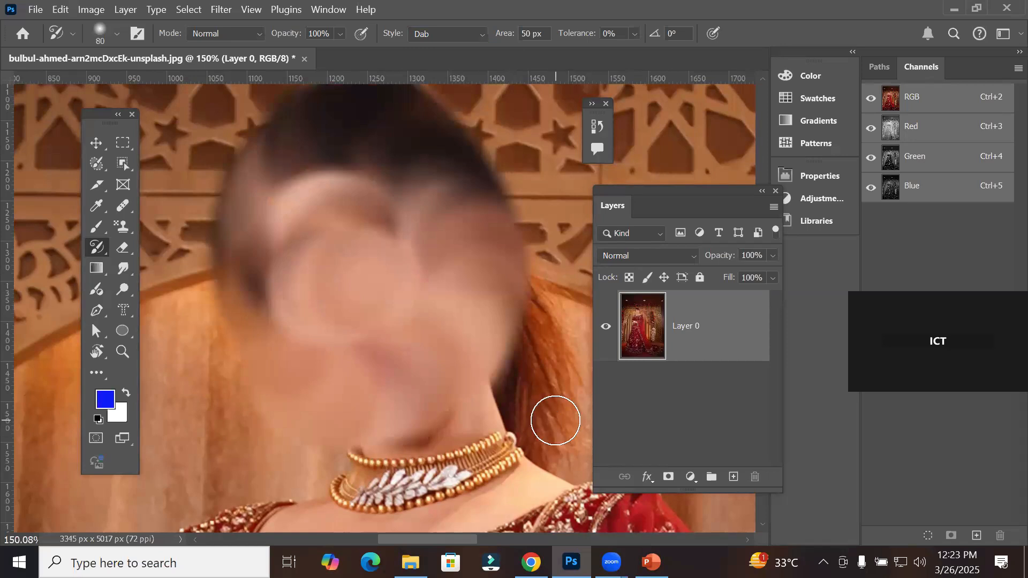
scroll(555, 413, down, 6)
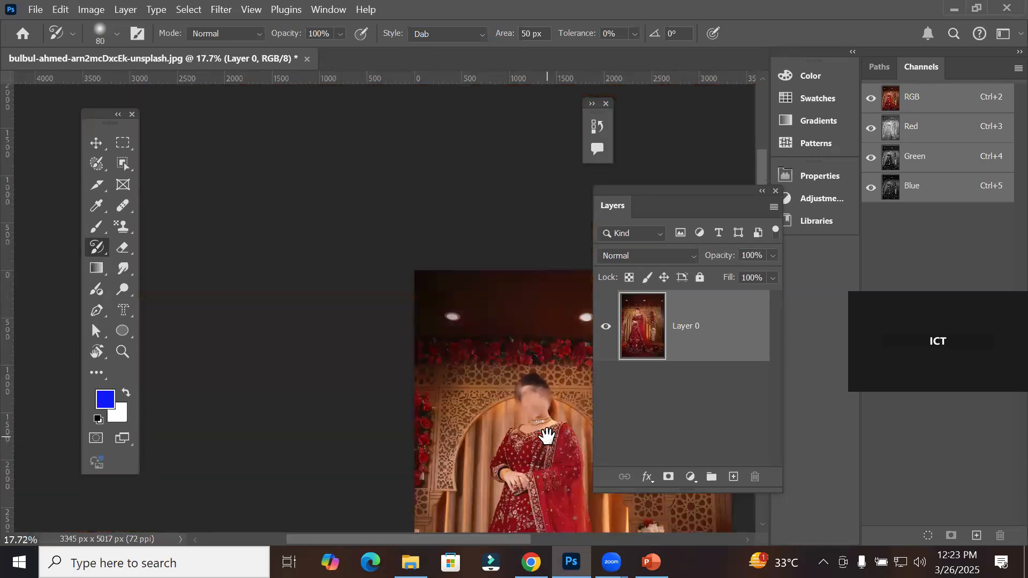
scroll(532, 436, down, 2)
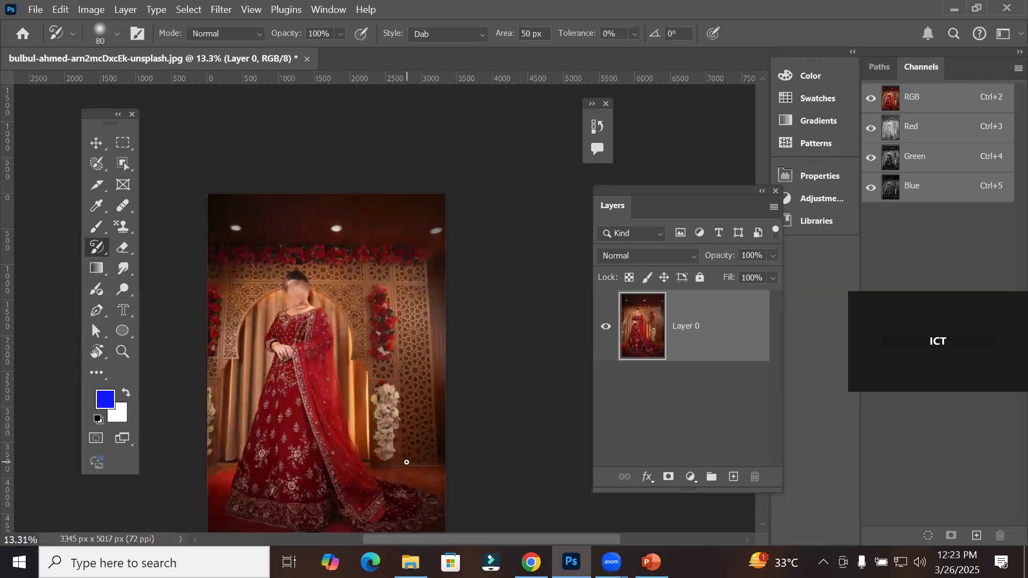
scroll(406, 462, up, 1)
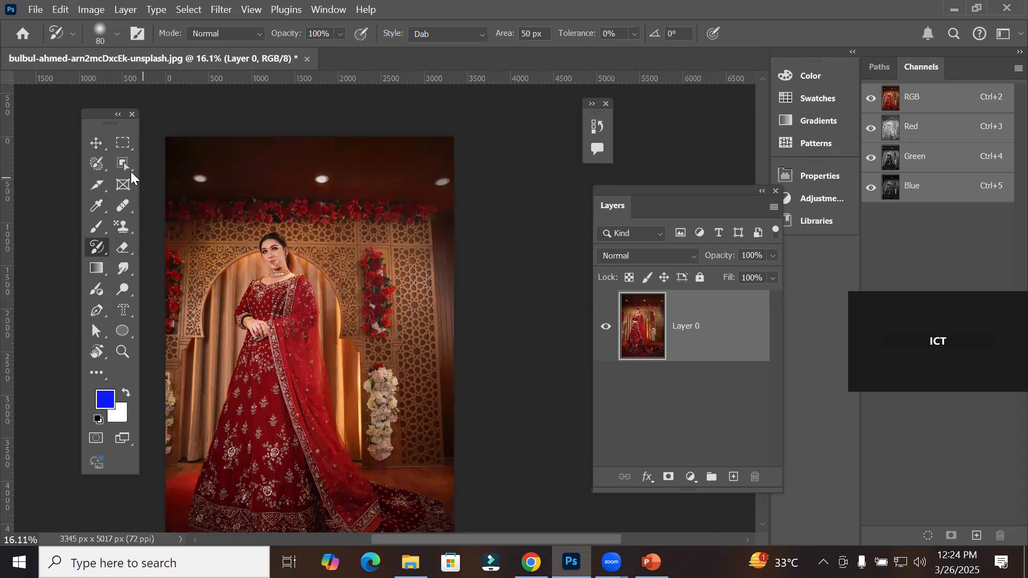
Step: Select the bride with Select Subject and invert the selection to cover the background
click(121, 165)
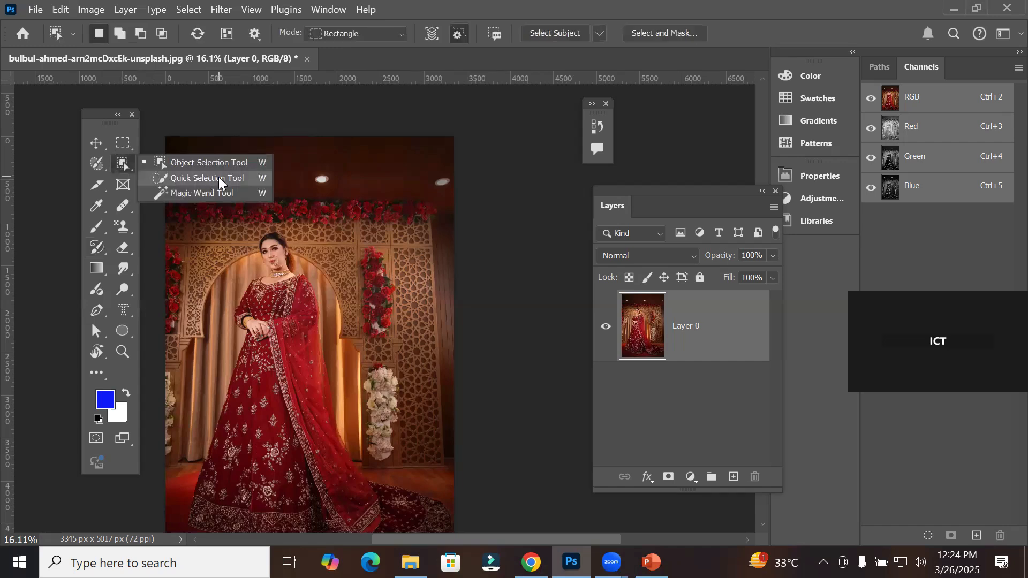
click(212, 162)
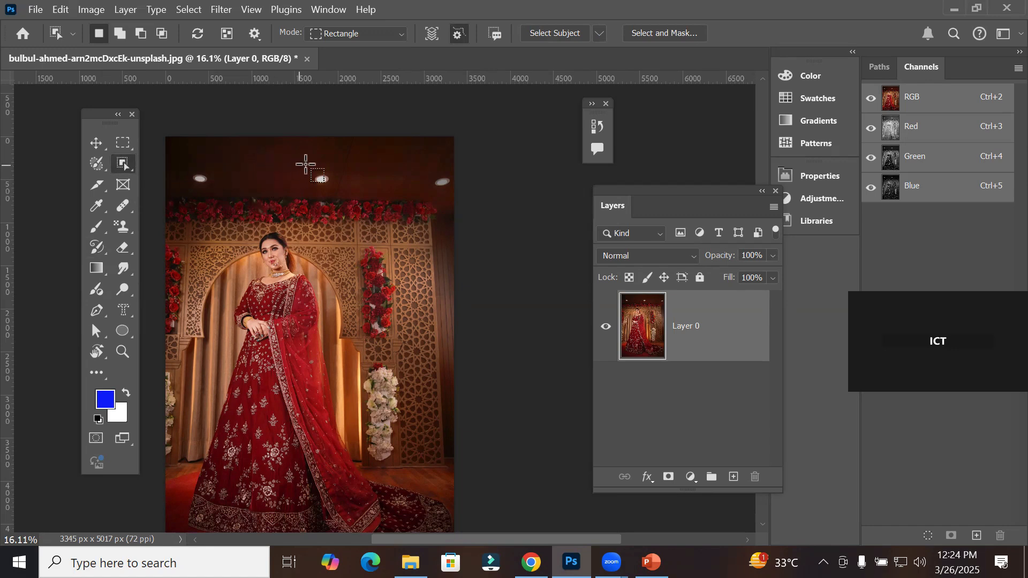
click(551, 34)
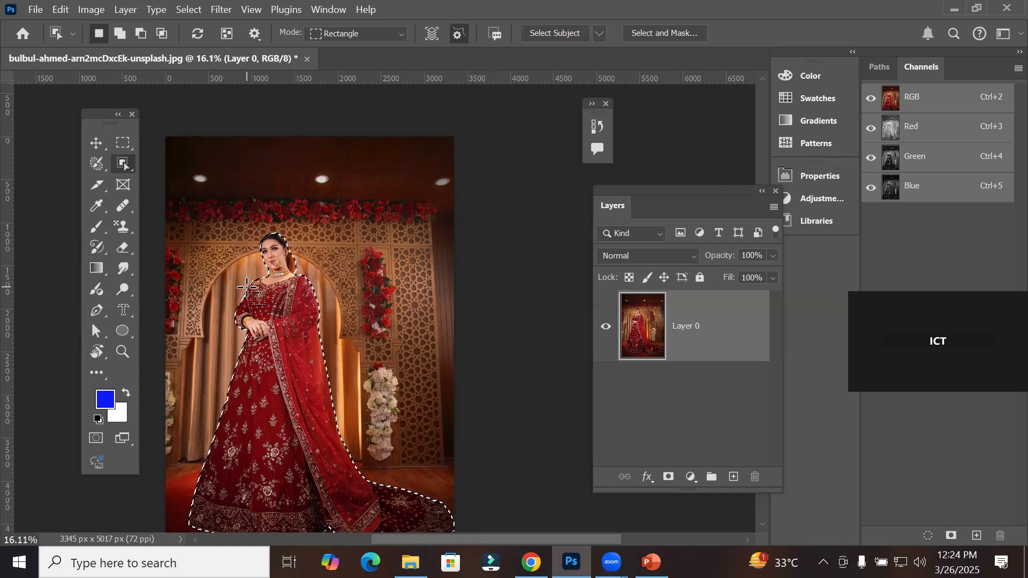
right_click(286, 301)
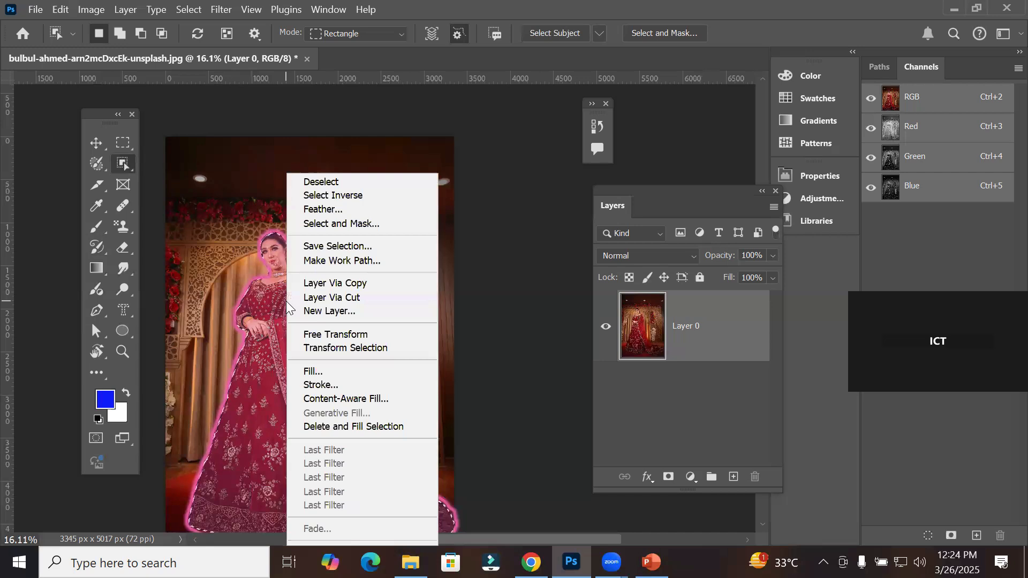
click(355, 202)
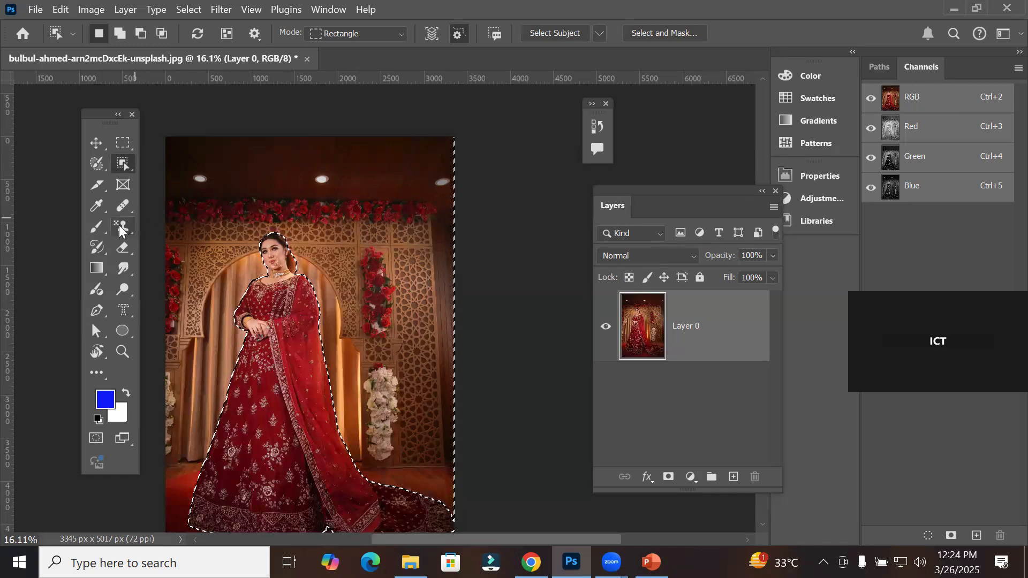
Step: Paint over the selected background with a 1000 px Art History Brush in Dab style and deselect it
click(87, 253)
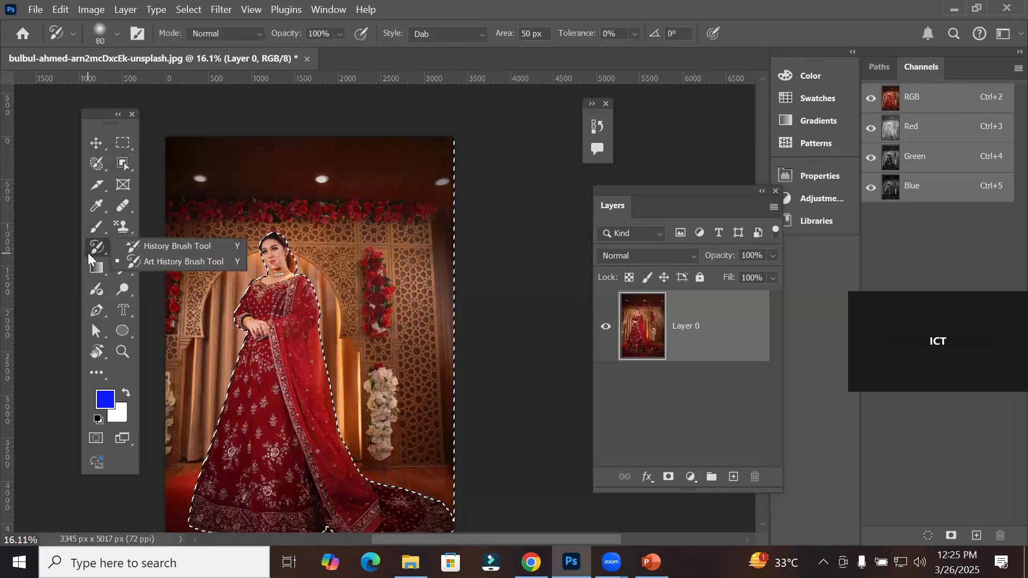
click(191, 262)
key(bracketright)
key(bracketright)
key(bracketright)
key(bracketright)
key(bracketright)
key(bracketright)
key(bracketright)
key(bracketright)
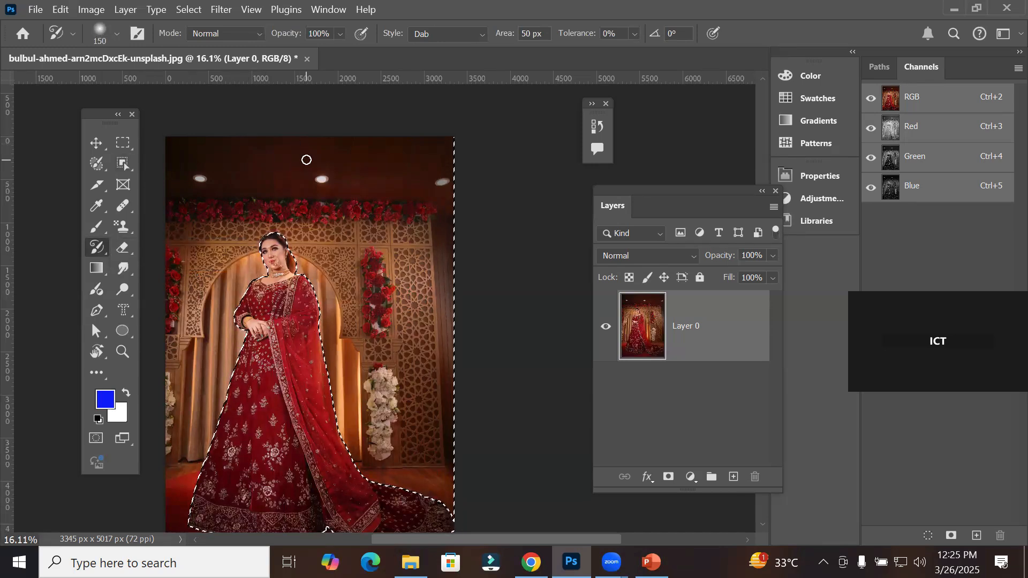
key(bracketright)
key(bracketright)
key(bracketright)
key(bracketright)
key(bracketright)
key(bracketright)
key(bracketright)
key(bracketright)
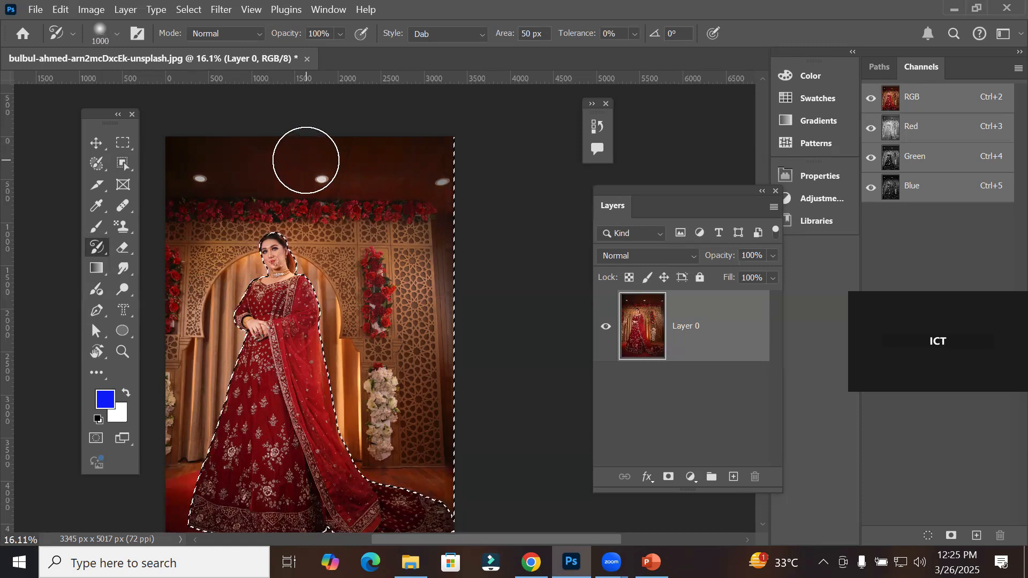
key(bracketright)
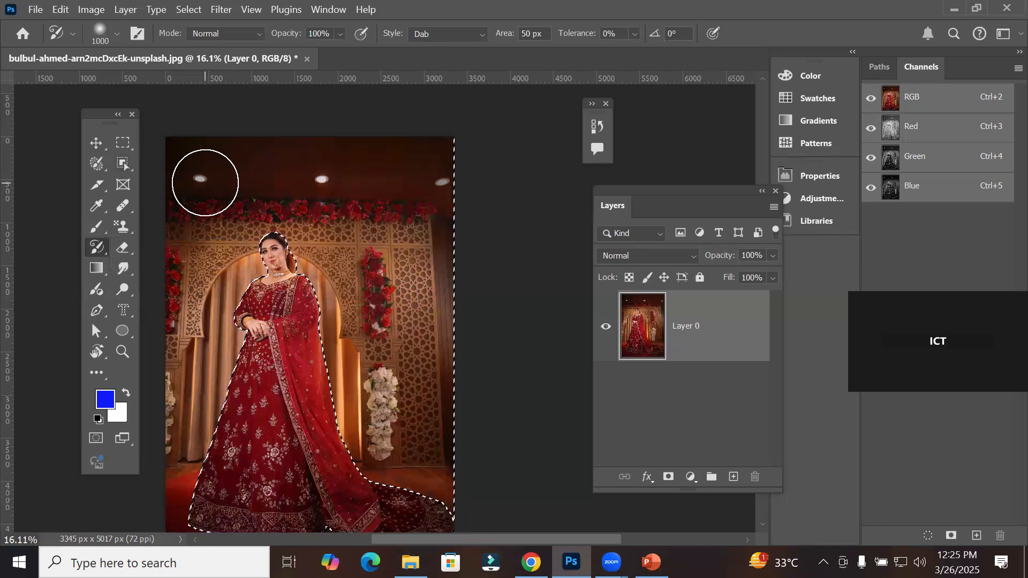
mouse_move(186, 182)
mouse_down()
mouse_move(342, 175)
mouse_move(478, 193)
mouse_move(165, 308)
mouse_move(443, 341)
mouse_move(420, 375)
mouse_move(167, 405)
mouse_move(137, 450)
mouse_move(368, 421)
mouse_move(474, 507)
mouse_move(249, 504)
mouse_move(475, 235)
mouse_move(478, 431)
mouse_move(381, 187)
mouse_move(174, 223)
mouse_move(215, 412)
mouse_move(303, 191)
mouse_move(553, 322)
mouse_move(362, 344)
mouse_move(154, 281)
mouse_move(196, 425)
mouse_move(482, 523)
mouse_up()
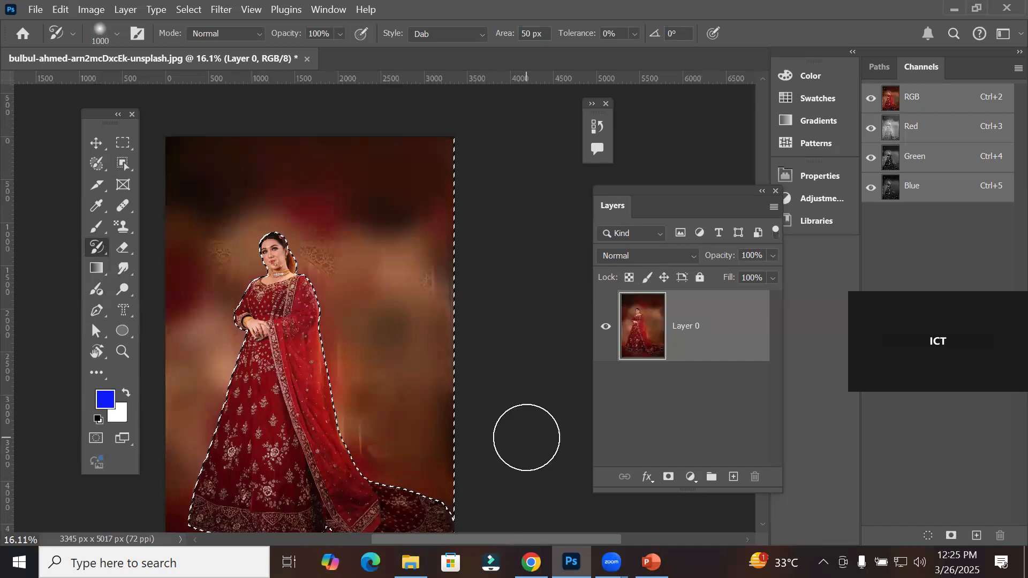
key(ctrl+d)
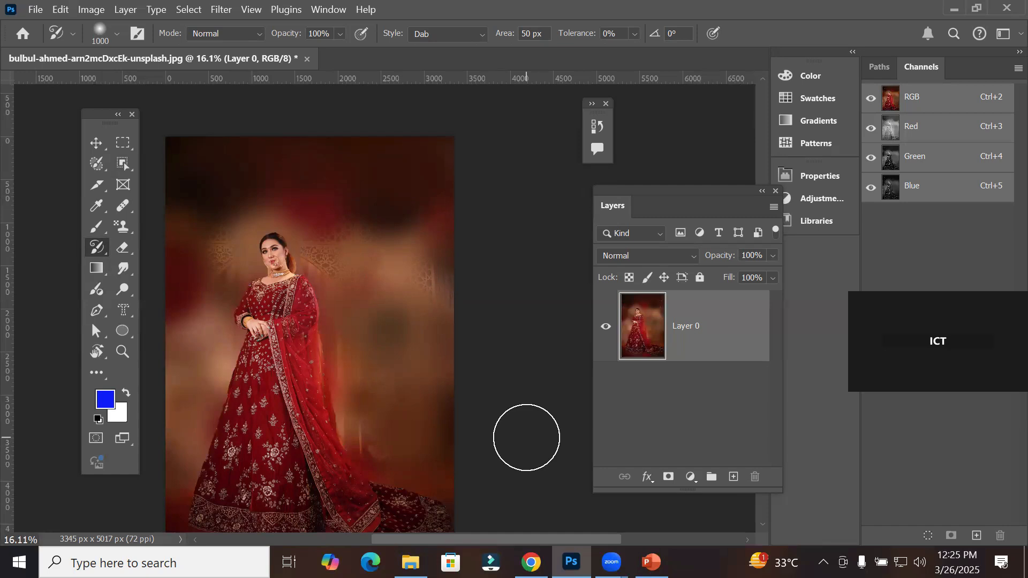
Step: Smear the remaining lattice pattern around the bride's head with more 1000 px Art History Brush strokes
scroll(379, 236, up, 5)
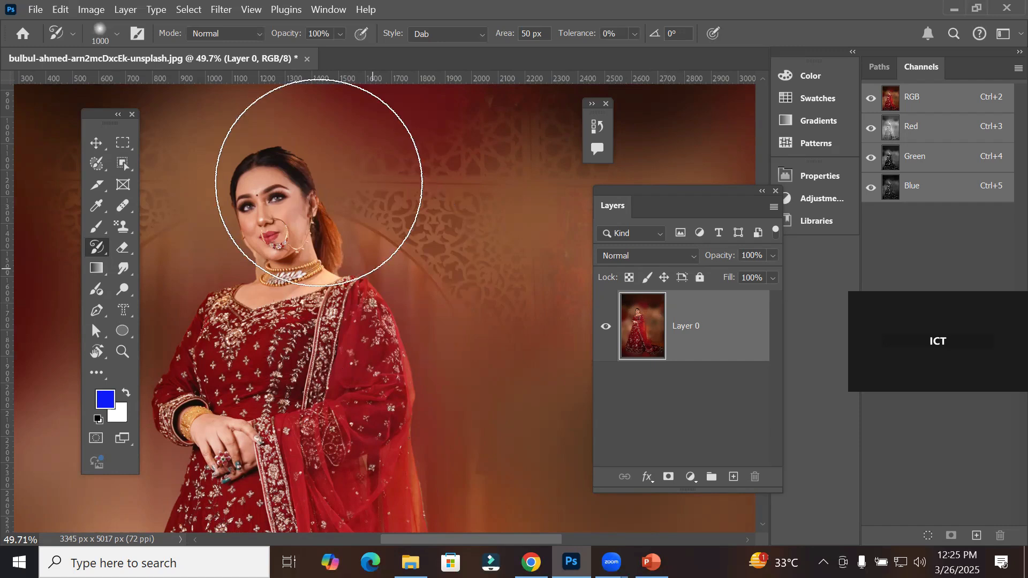
mouse_move(528, 181)
mouse_down()
mouse_move(532, 138)
mouse_move(589, 182)
mouse_up()
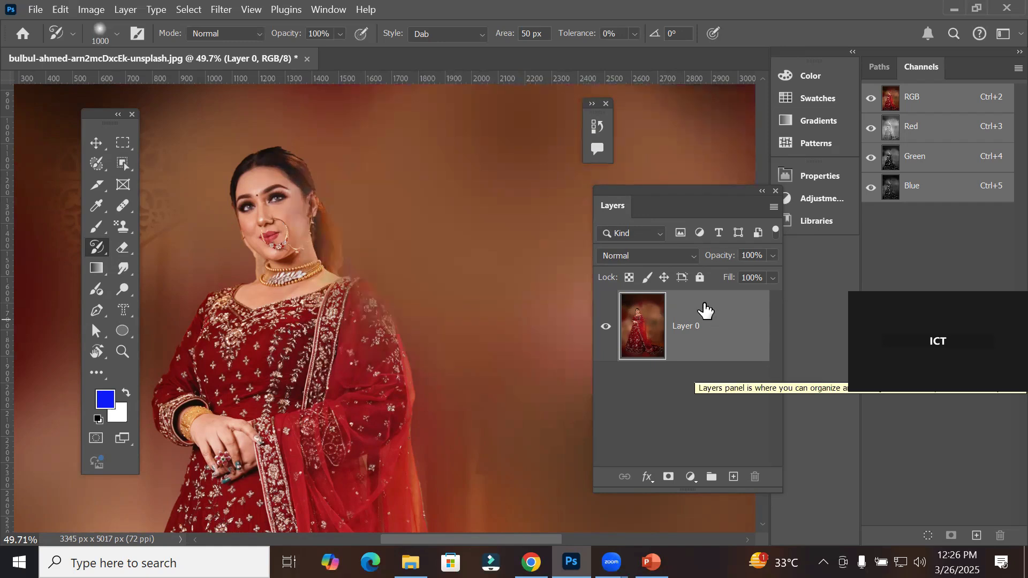
scroll(470, 252, down, 4)
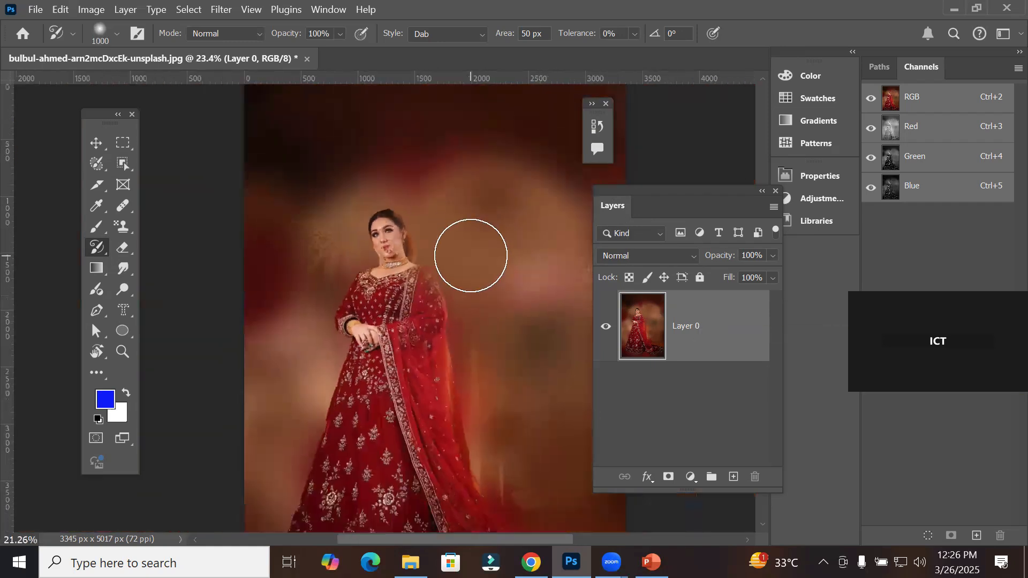
scroll(471, 256, down, 2)
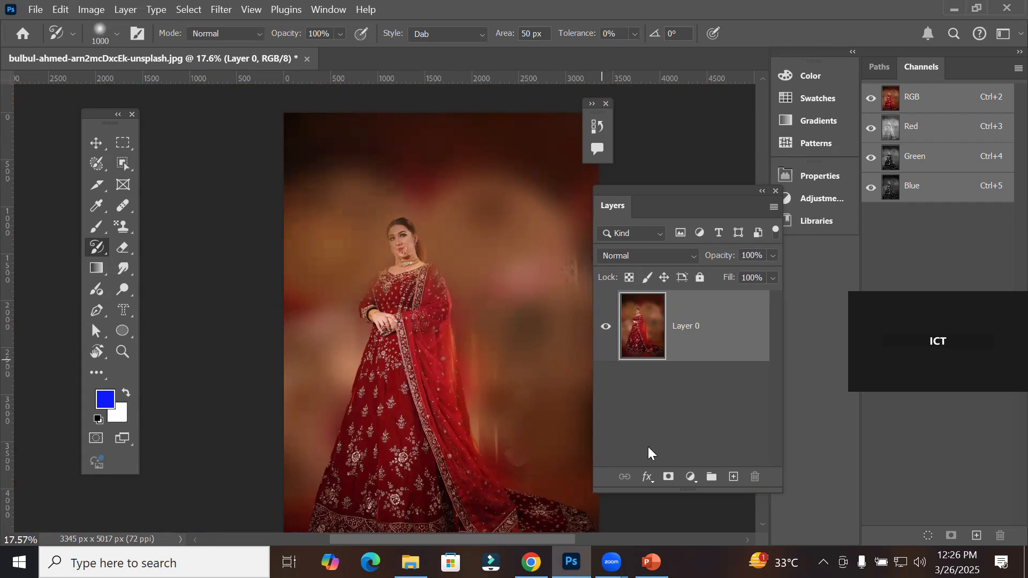
drag(548, 412, 479, 400)
scroll(479, 400, down, 2)
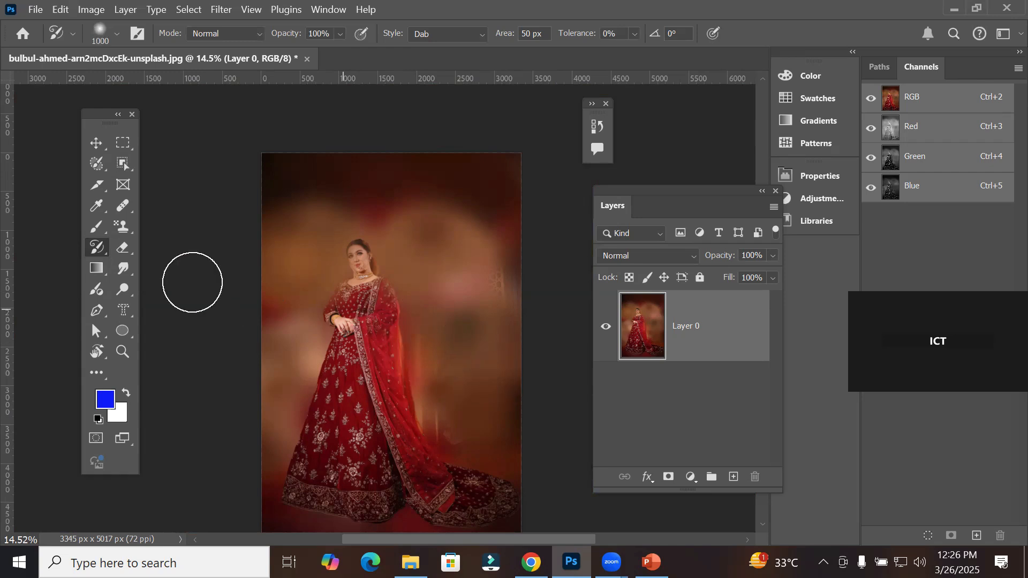
Step: Restore the whole photo, background and bride, by painting over it with the 2000 px History Brush
click(97, 249)
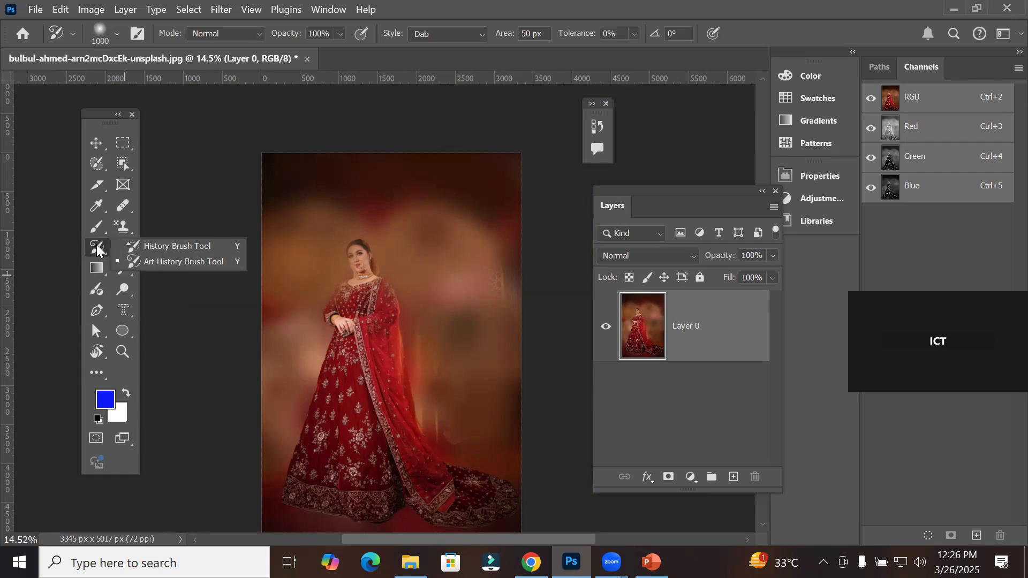
click(175, 248)
mouse_move(471, 188)
mouse_down()
mouse_move(456, 384)
mouse_move(473, 503)
mouse_up()
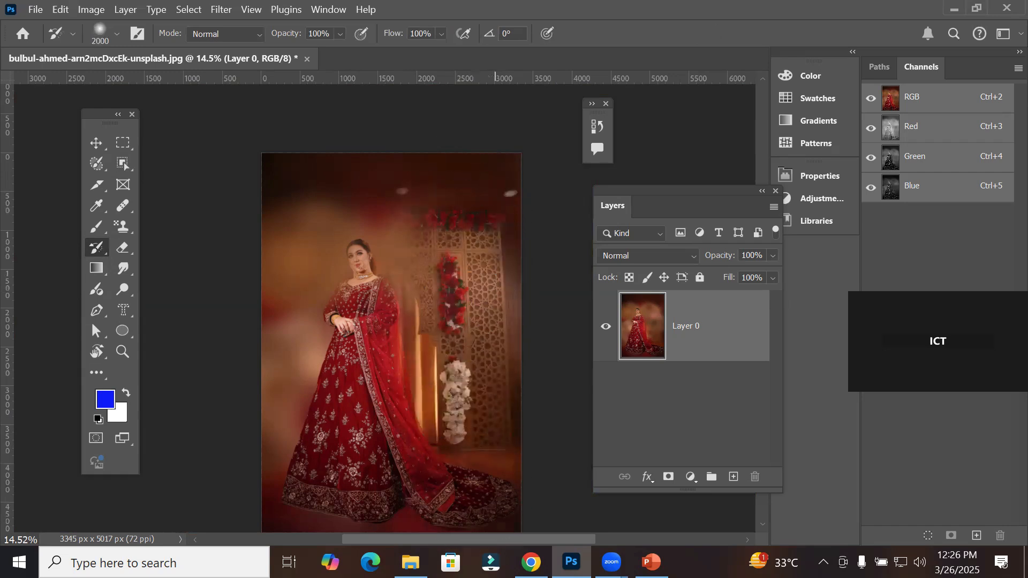
mouse_move(367, 339)
mouse_down()
mouse_move(412, 425)
mouse_move(488, 256)
mouse_move(477, 202)
mouse_move(421, 440)
mouse_move(331, 364)
mouse_move(449, 416)
mouse_move(466, 128)
mouse_move(364, 344)
mouse_move(281, 319)
mouse_move(275, 305)
mouse_move(423, 227)
mouse_move(382, 480)
mouse_up()
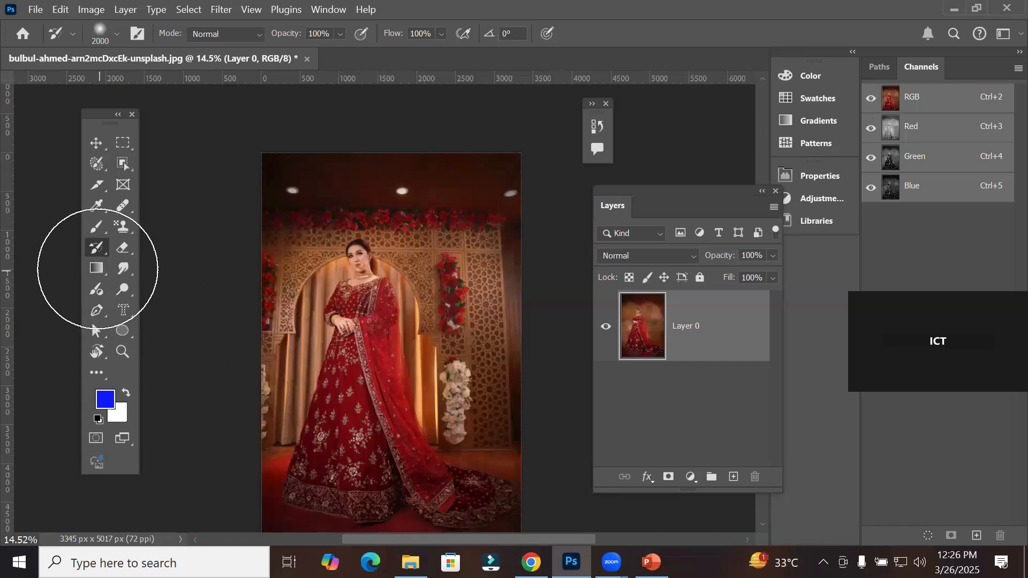
right_click(99, 250)
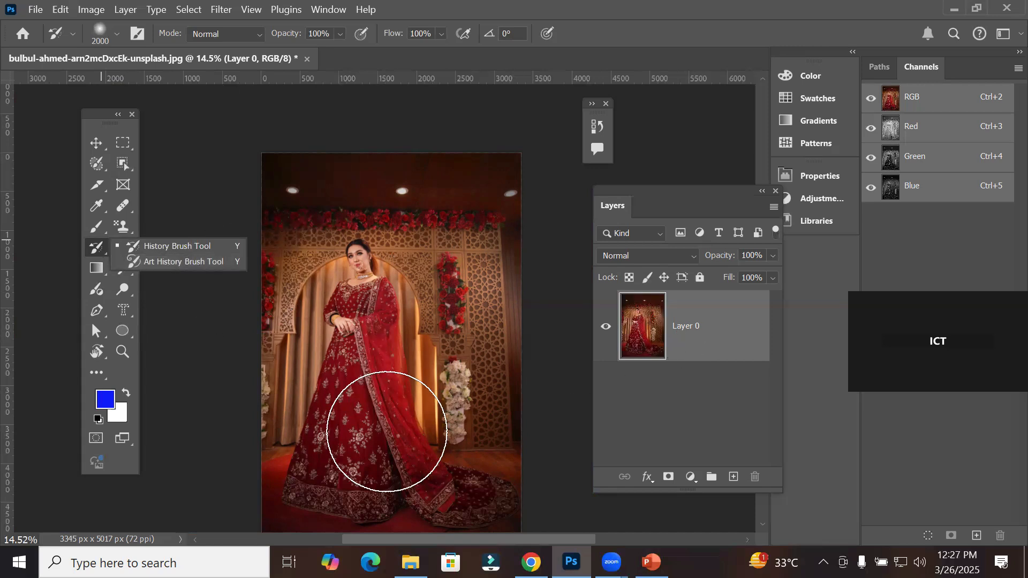
drag(390, 380, 385, 346)
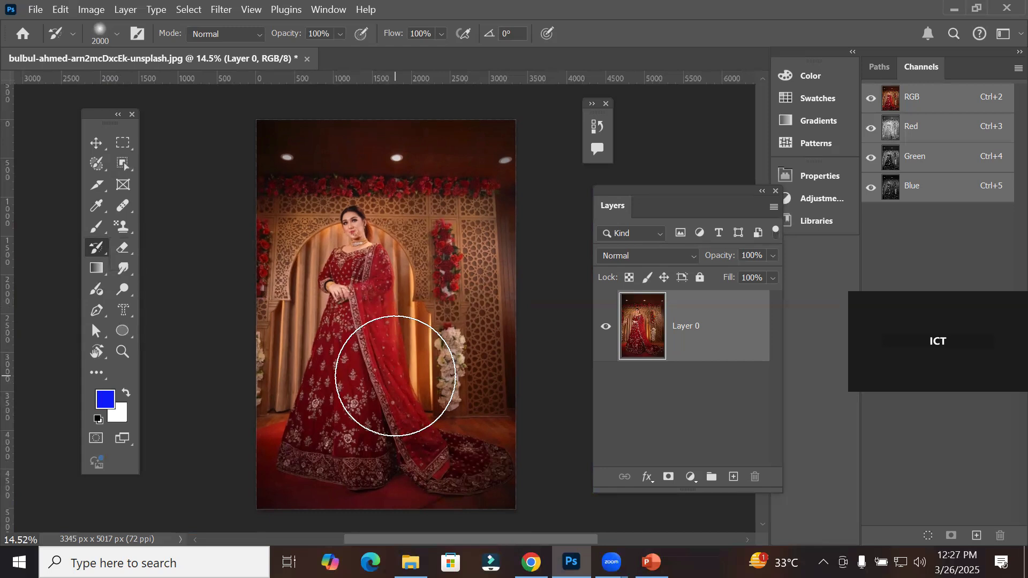
Step: Select the bride using Select Subject with the Object Selection tool
click(125, 145)
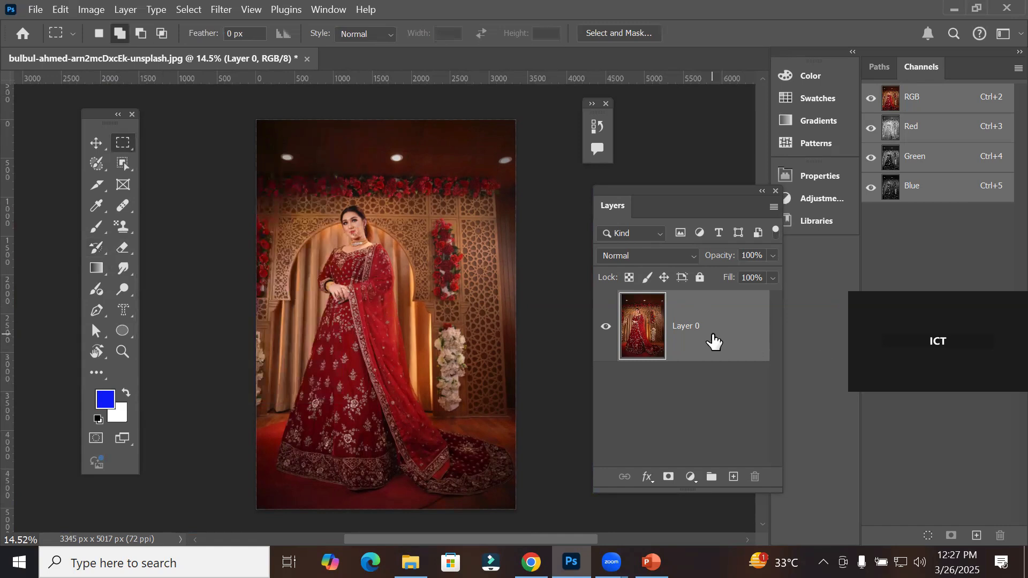
click(126, 162)
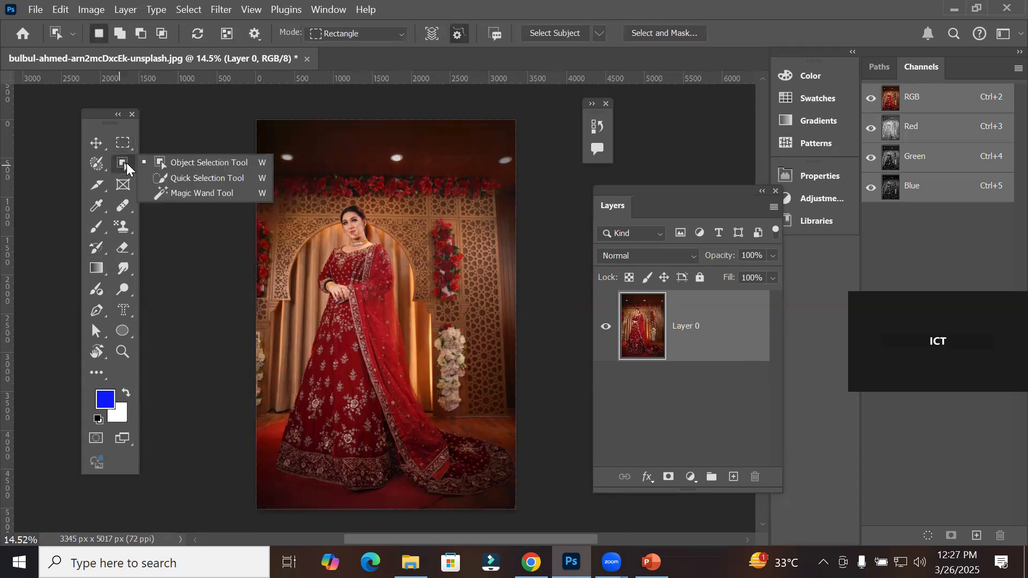
click(535, 34)
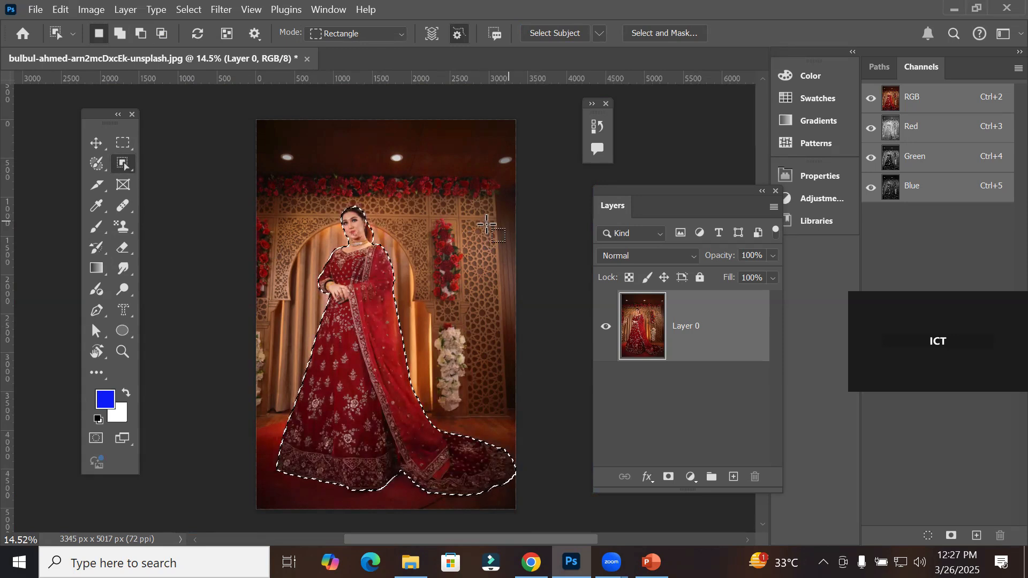
Step: Feather the selection around the bride with a radius of 44 pixels
right_click(365, 289)
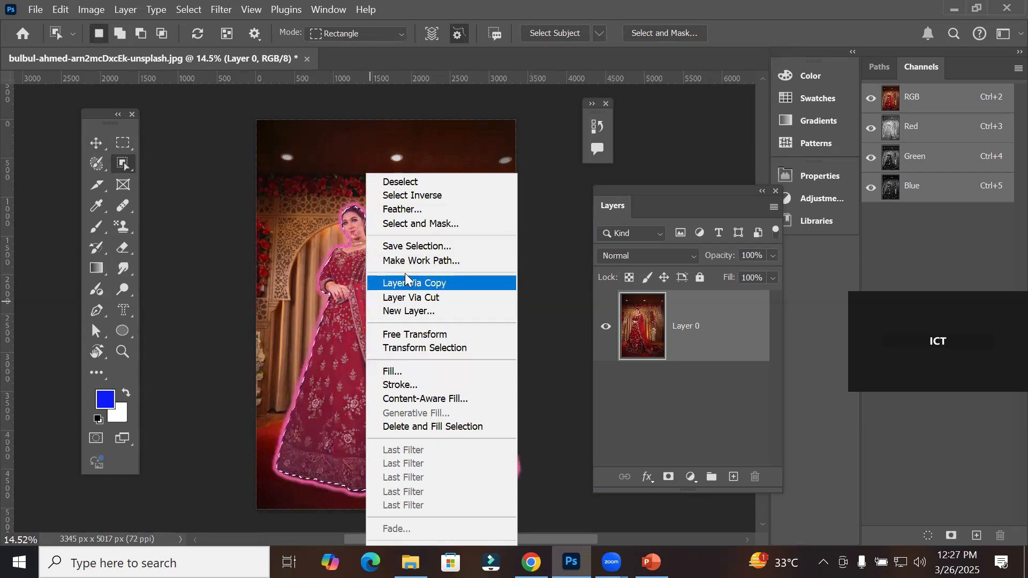
click(341, 277)
scroll(358, 243, up, 5)
scroll(381, 268, up, 8)
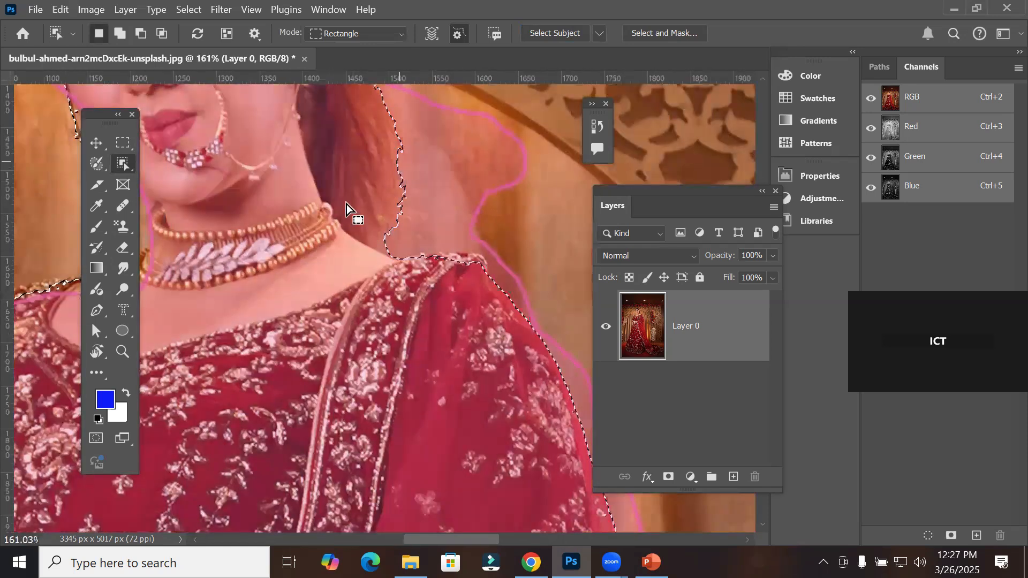
right_click(297, 229)
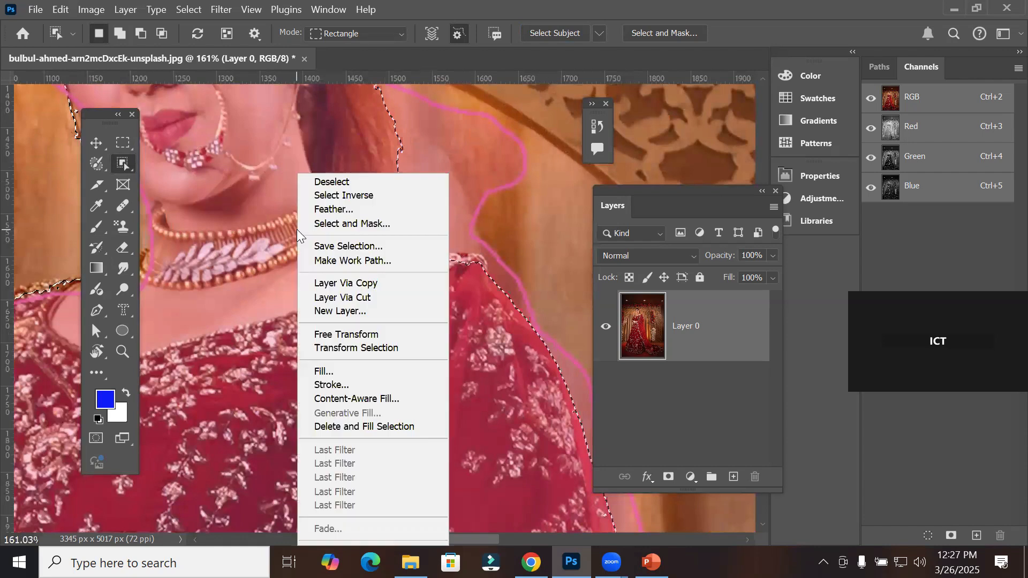
click(339, 209)
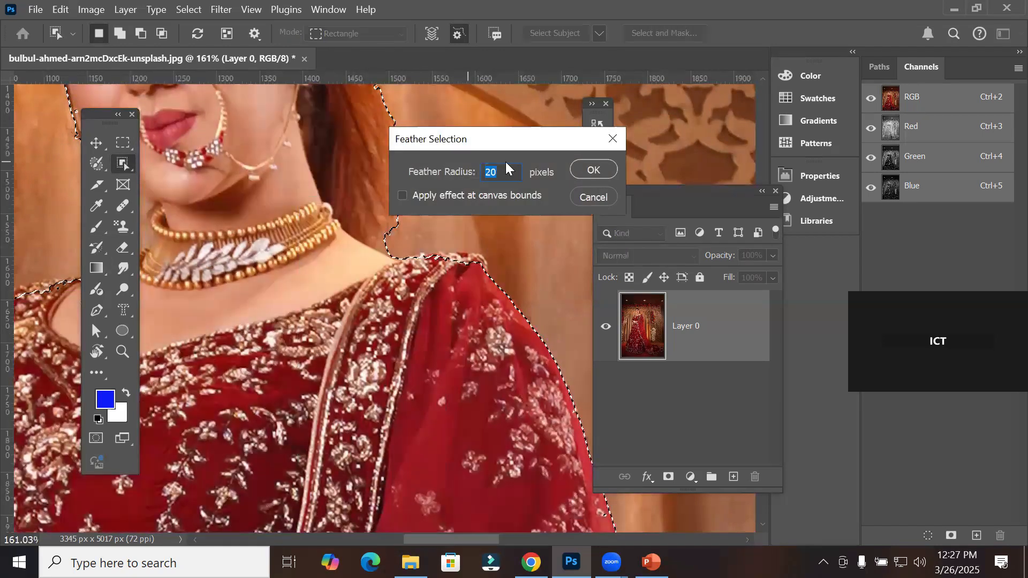
text(44)
click(607, 170)
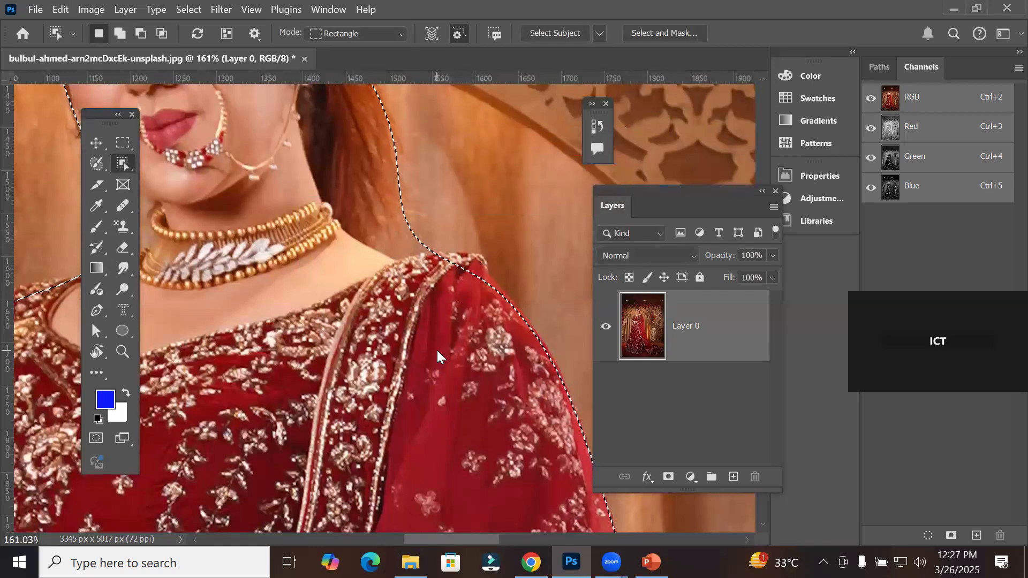
Step: Invert the feathered selection so that it covers the background instead of the bride
scroll(436, 338, down, 4)
scroll(430, 304, down, 3)
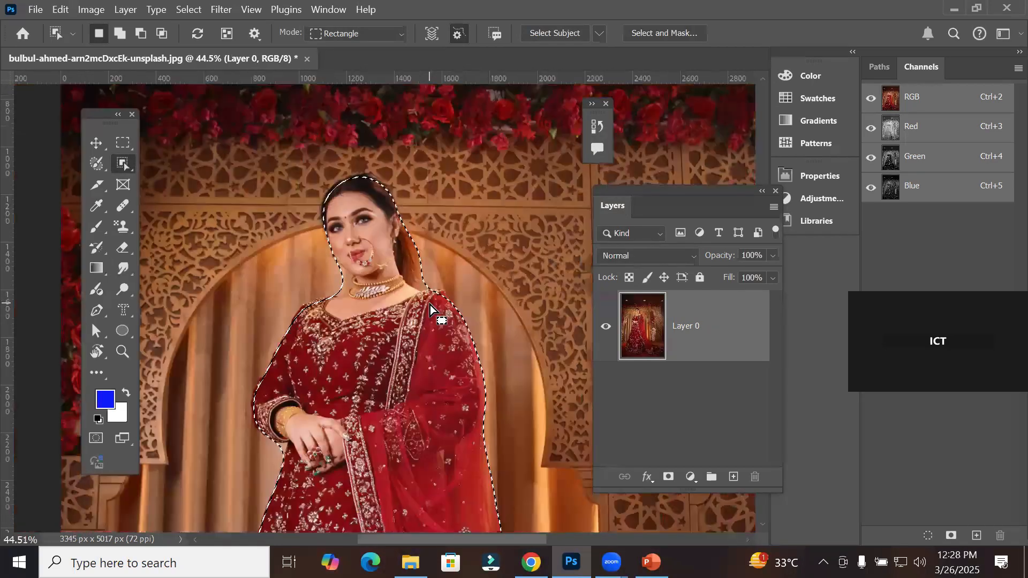
scroll(430, 304, down, 1)
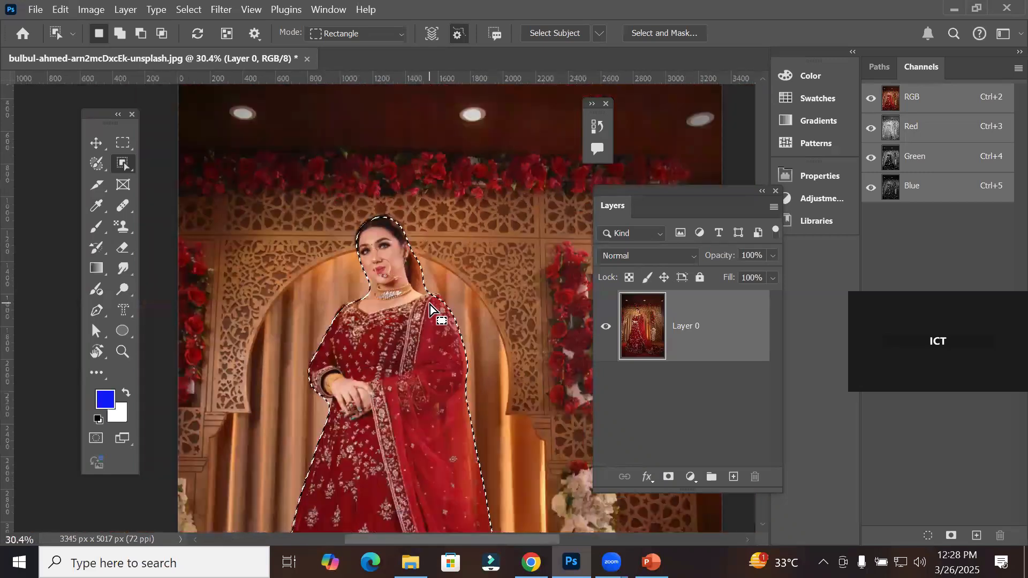
right_click(390, 336)
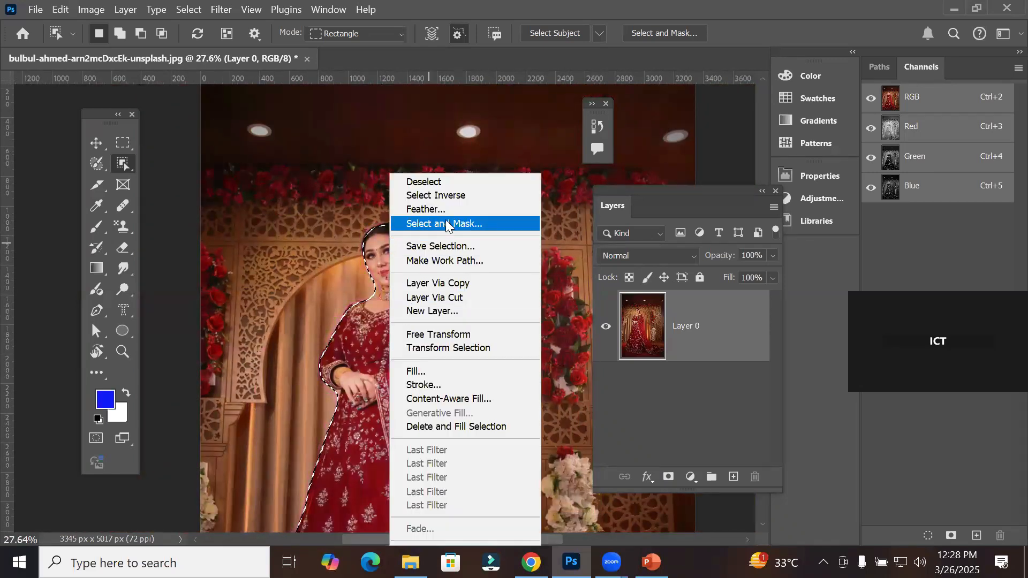
click(459, 194)
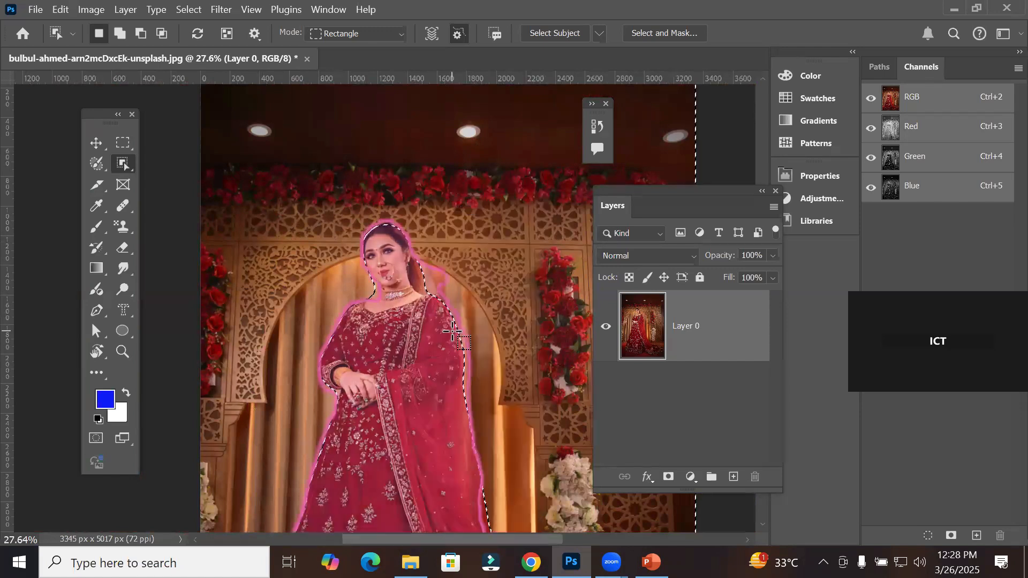
Step: Try painting over the selected background with a 1000 px Art History Brush in Tight Long style
click(95, 247)
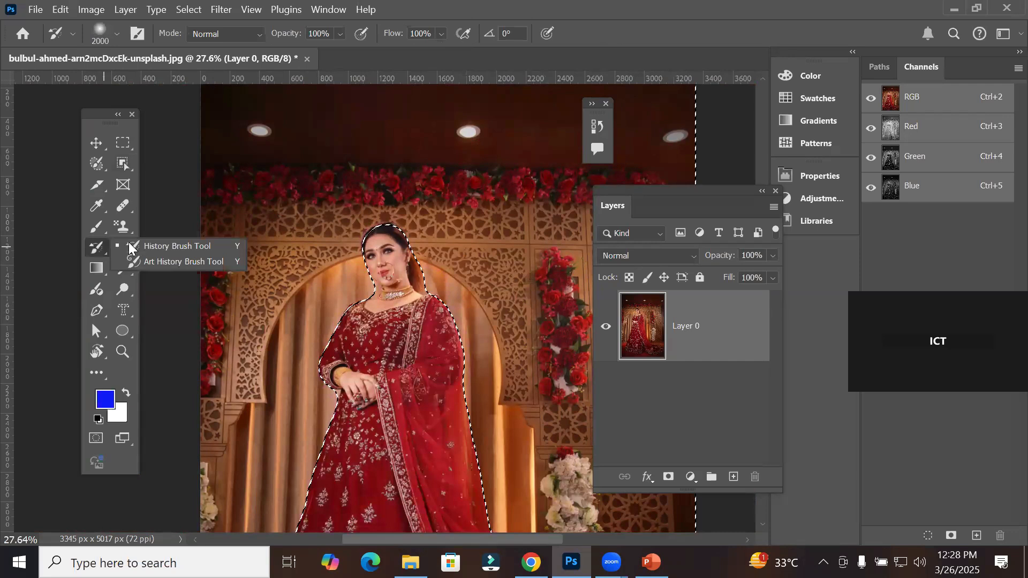
click(161, 261)
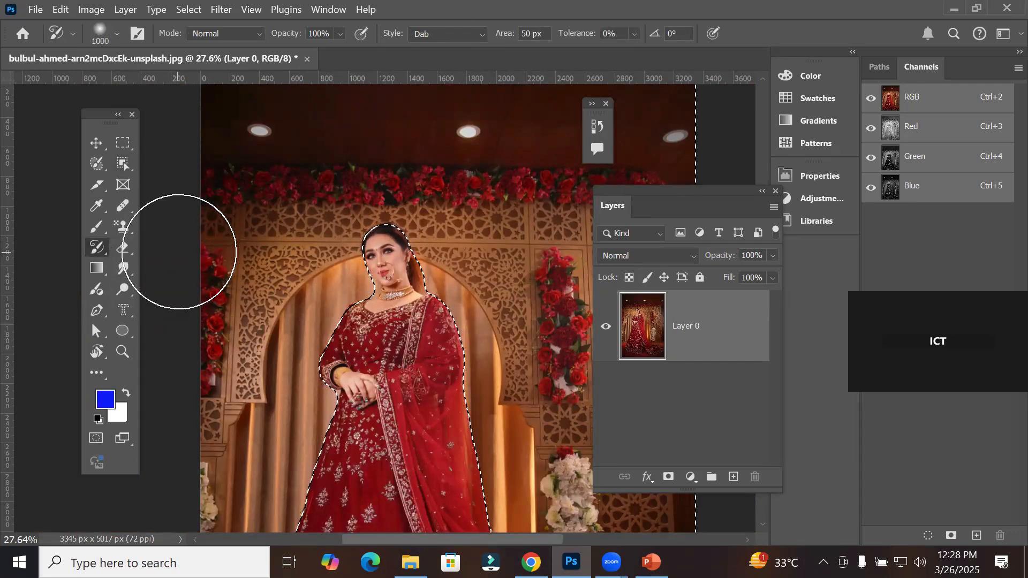
click(479, 37)
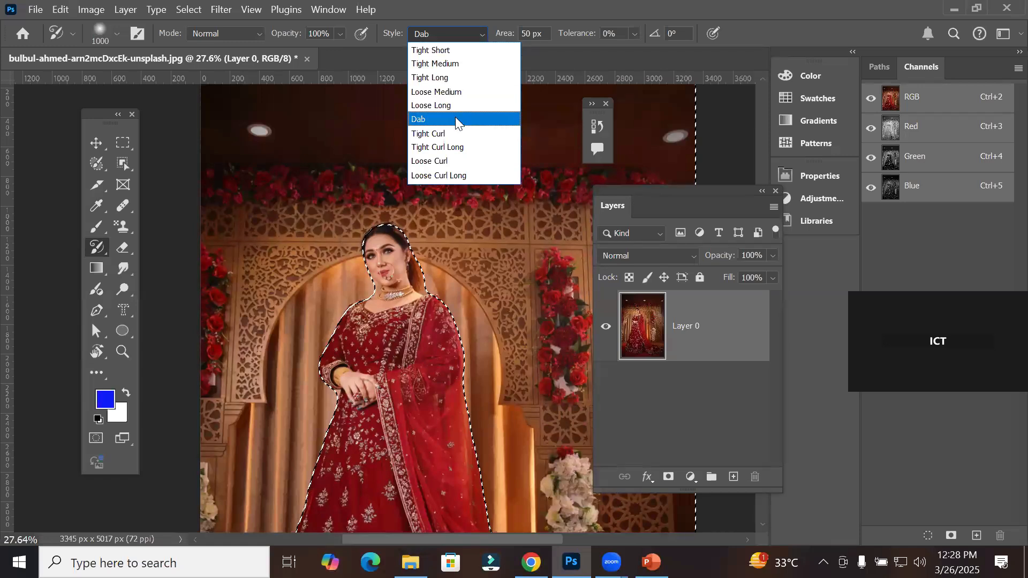
click(463, 79)
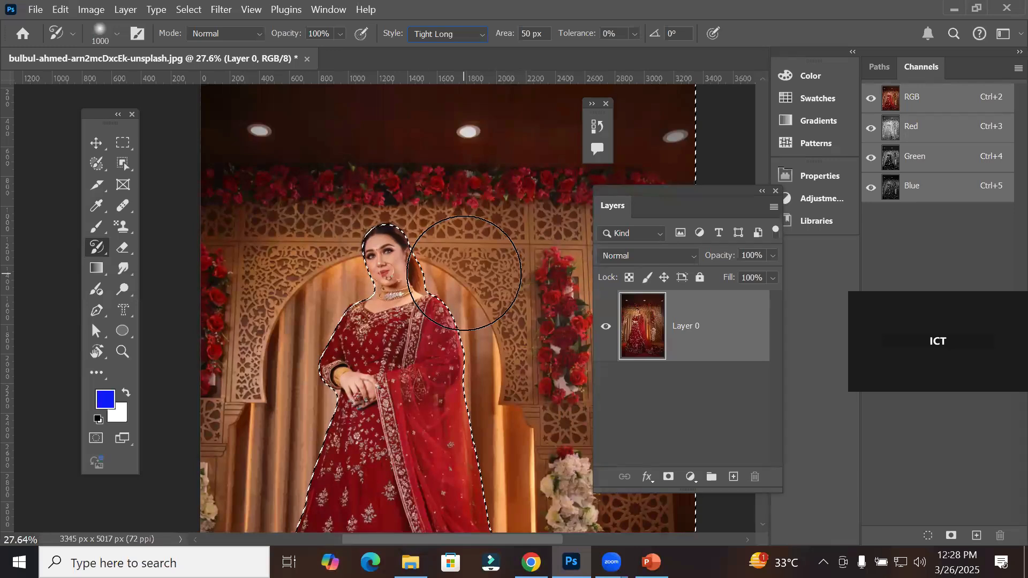
mouse_move(268, 168)
mouse_down()
mouse_move(557, 126)
mouse_move(512, 459)
mouse_move(321, 471)
mouse_up()
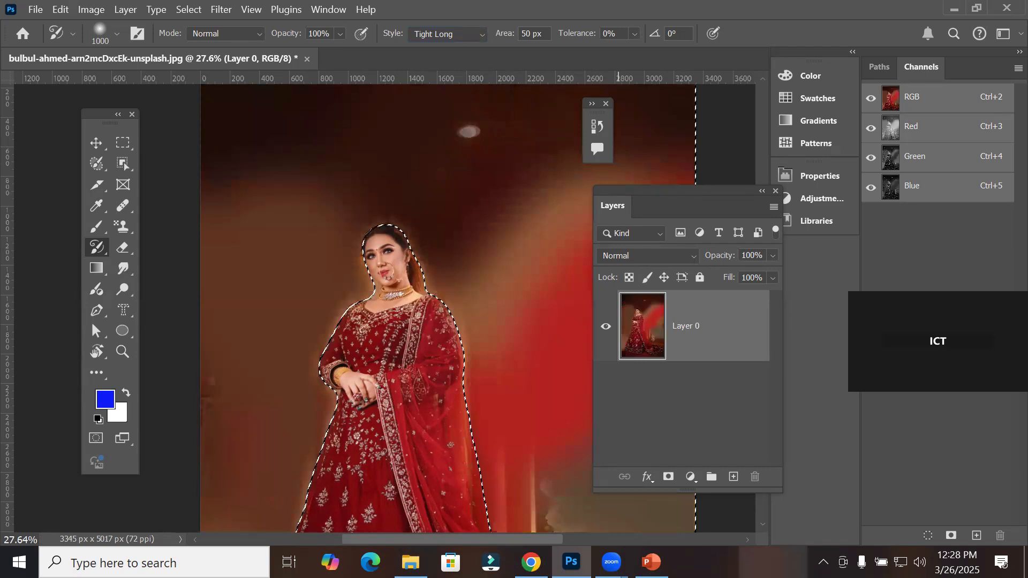
scroll(423, 370, down, 3)
scroll(422, 374, down, 2)
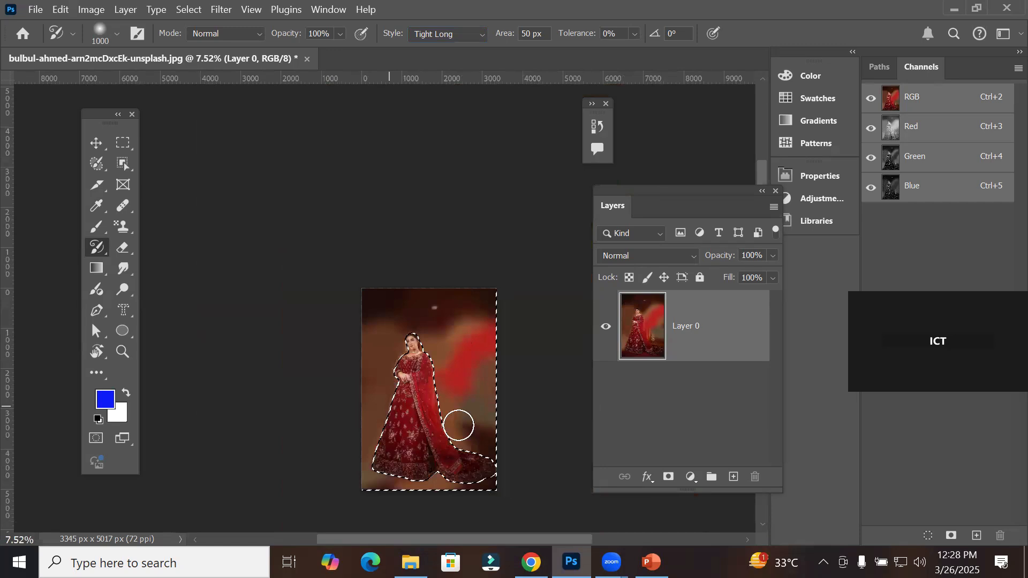
scroll(454, 254, up, 4)
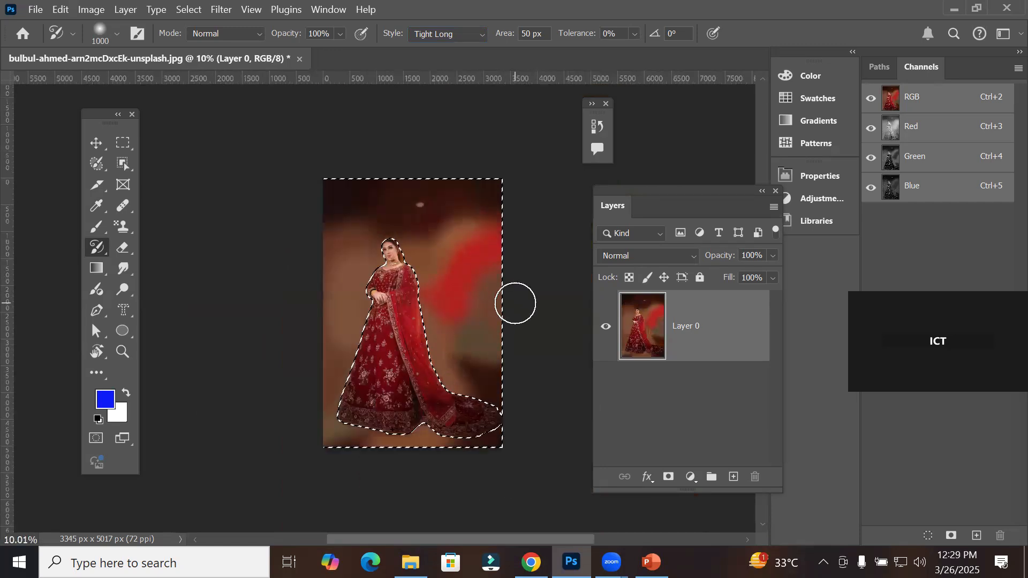
Step: Undo the Tight Long brush strokes on the background
key(ctrl+z)
key(ctrl+z)
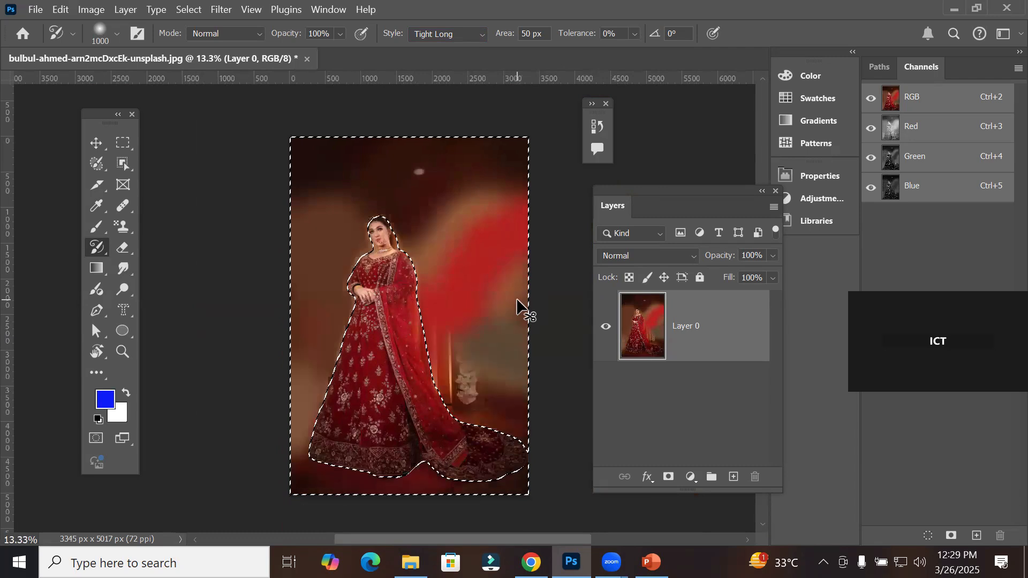
key(ctrl+z)
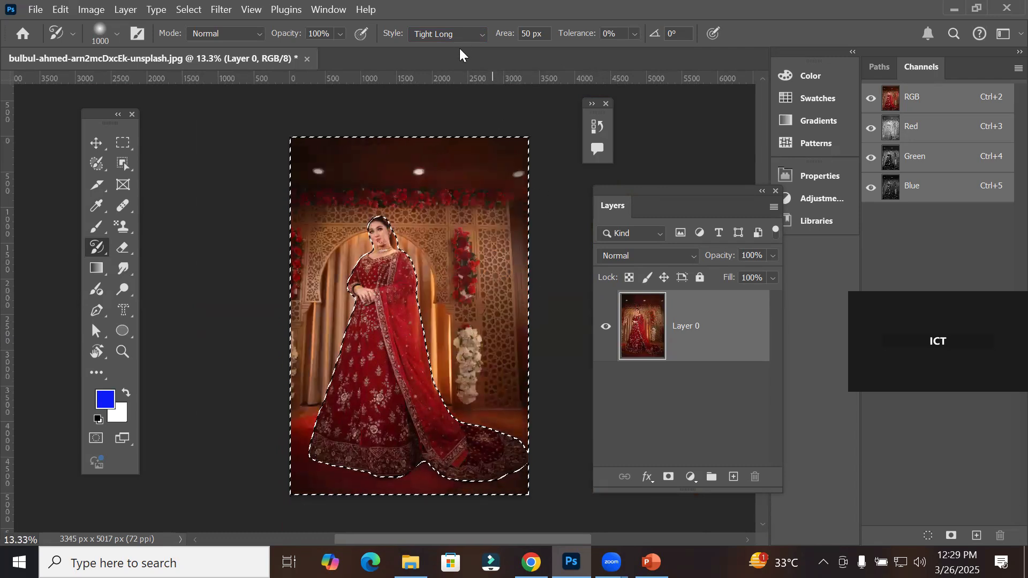
Step: Try an Art History Brush stroke in Loose Long style on the background and undo it
click(462, 32)
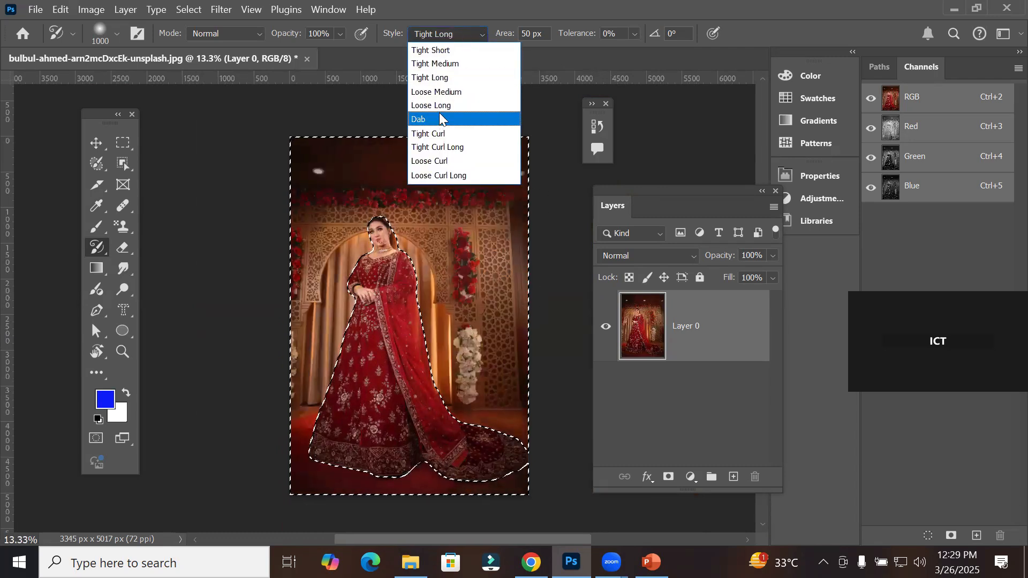
click(443, 106)
mouse_move(466, 131)
mouse_down()
mouse_move(477, 203)
mouse_move(442, 345)
mouse_move(355, 387)
mouse_move(262, 274)
mouse_move(336, 148)
mouse_move(473, 243)
mouse_move(298, 504)
mouse_move(486, 511)
mouse_move(208, 306)
mouse_move(481, 259)
mouse_move(566, 292)
mouse_up()
key(ctrl+z)
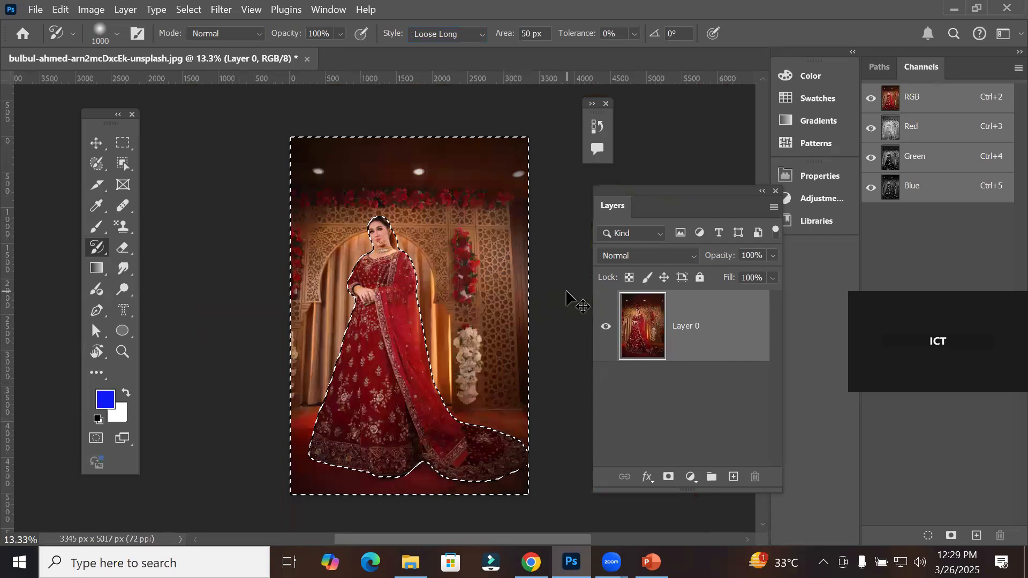
Step: Set the Art History Brush style to Tight Curl and paint over the whole selected background at 1000 px
click(470, 34)
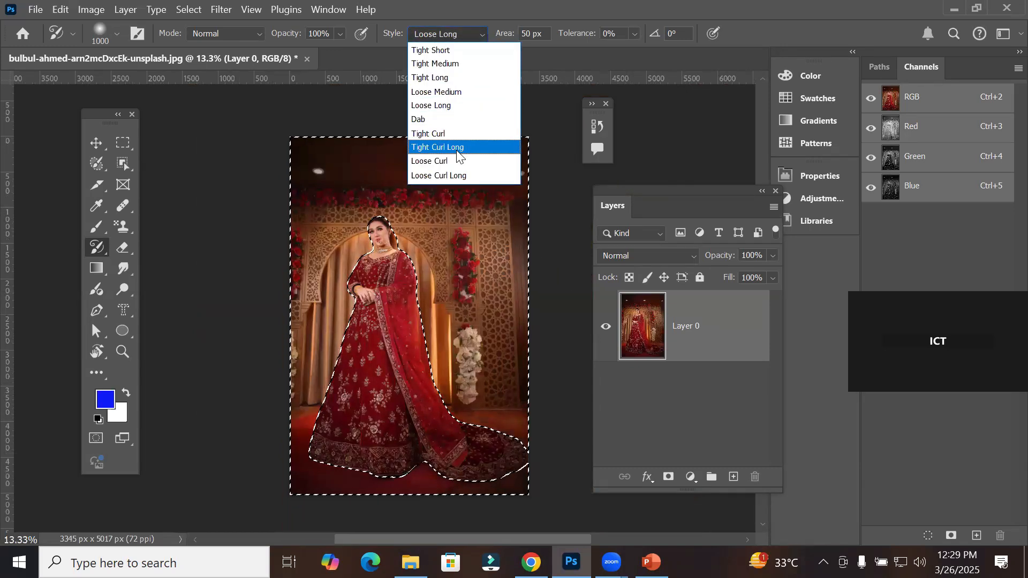
click(457, 133)
mouse_move(454, 184)
mouse_down()
mouse_move(429, 252)
mouse_move(319, 253)
mouse_move(314, 400)
mouse_move(426, 486)
mouse_move(484, 512)
mouse_move(502, 286)
mouse_move(495, 177)
mouse_move(531, 123)
mouse_move(359, 140)
mouse_move(159, 418)
mouse_up()
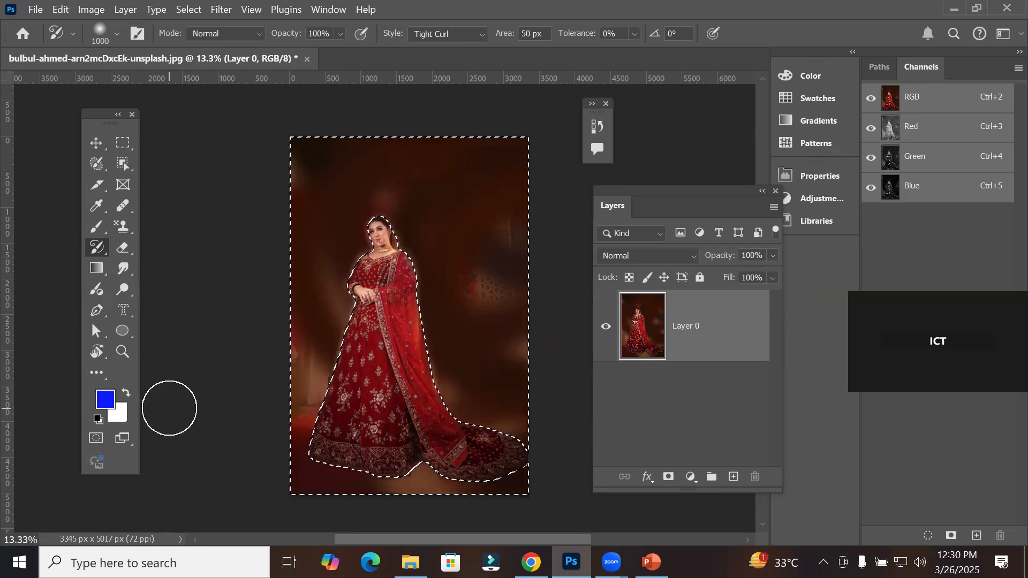
Step: Restore the background on the flower-column side of the bride with the 2000 px History Brush and inspect it up close
right_click(97, 247)
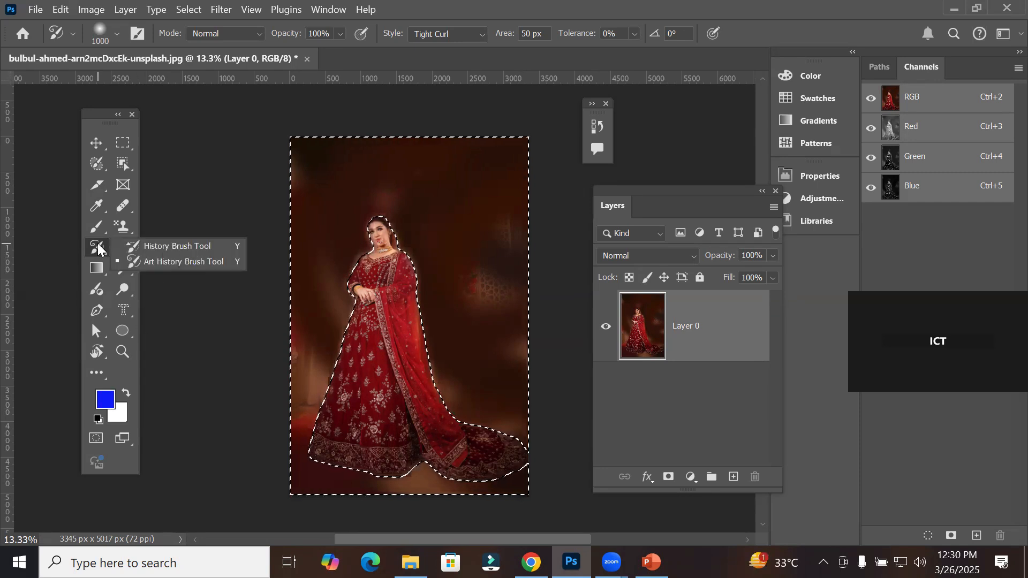
click(159, 244)
mouse_move(476, 174)
mouse_down()
mouse_move(496, 278)
mouse_move(493, 471)
mouse_up()
mouse_move(523, 328)
mouse_down()
mouse_move(485, 154)
mouse_move(477, 500)
mouse_up()
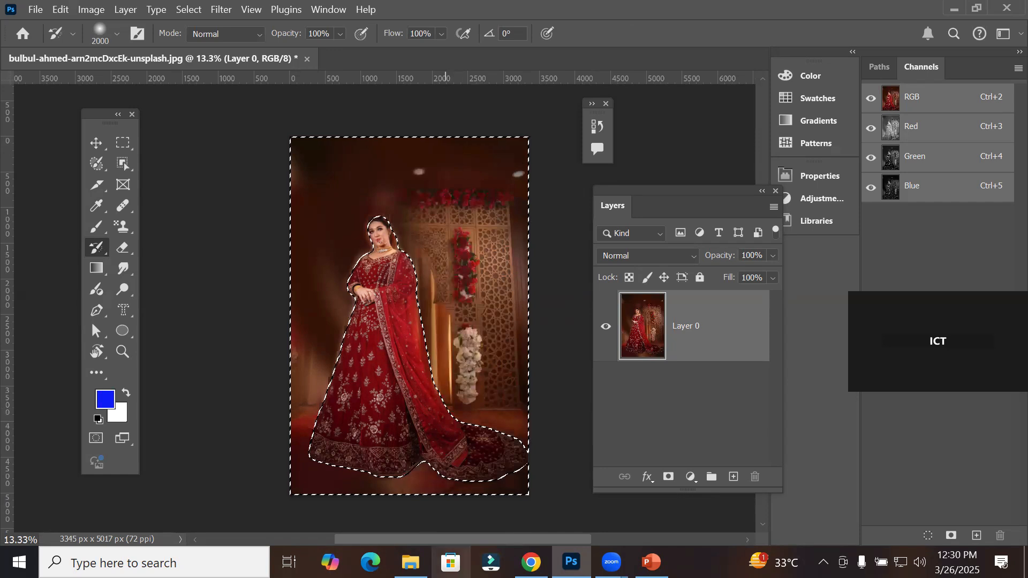
scroll(338, 267, up, 6)
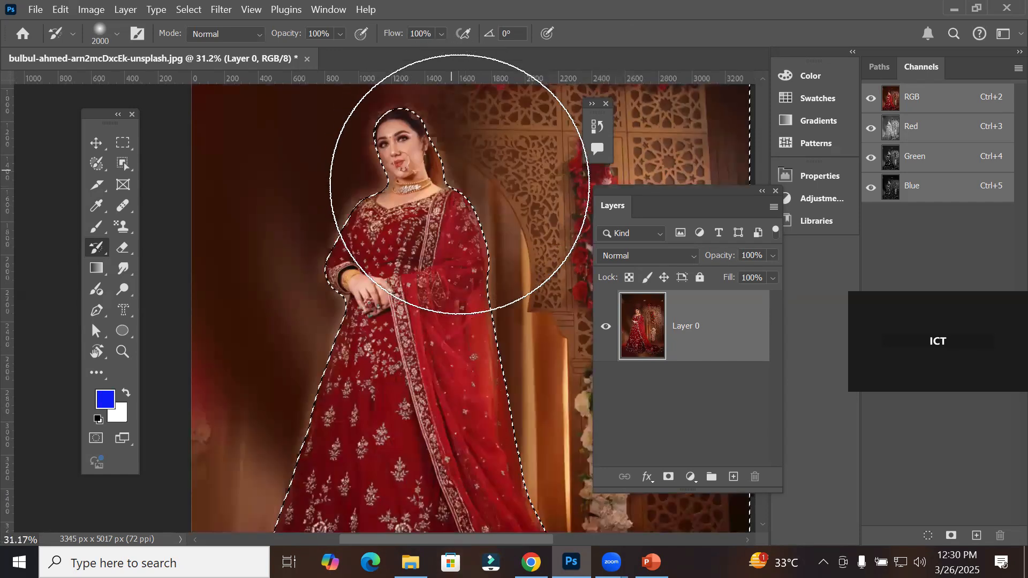
scroll(449, 216, up, 5)
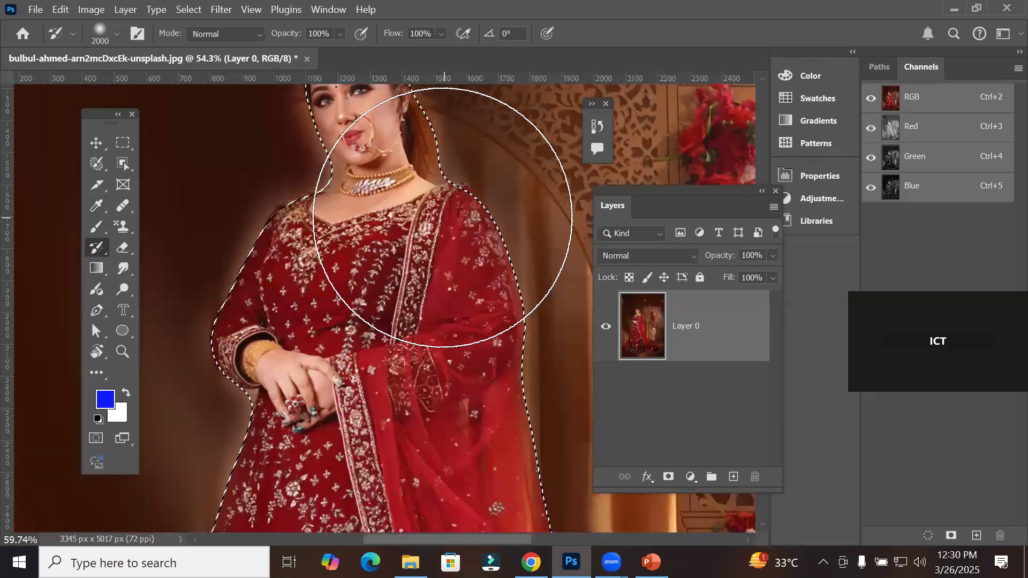
scroll(439, 218, down, 7)
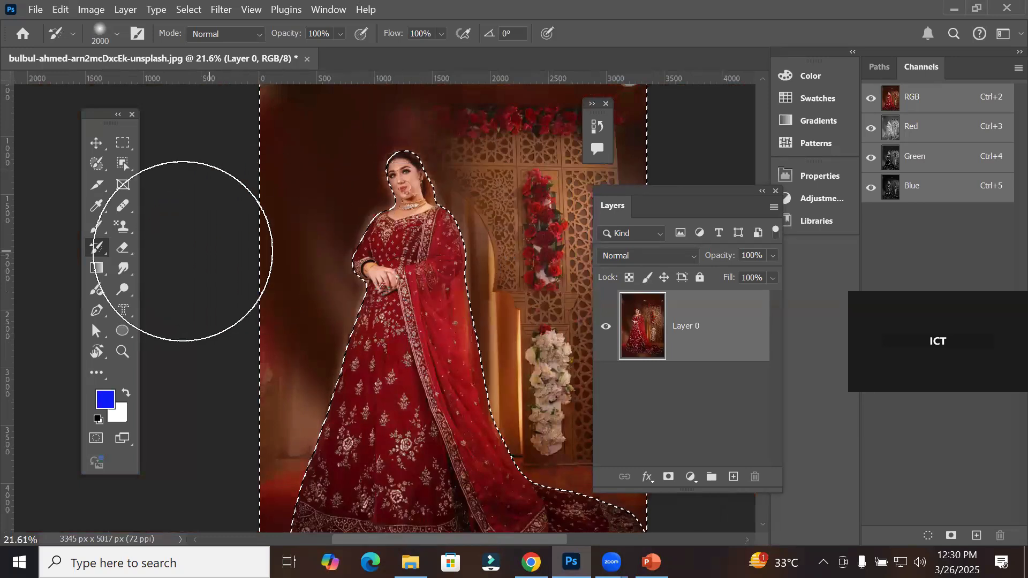
right_click(97, 248)
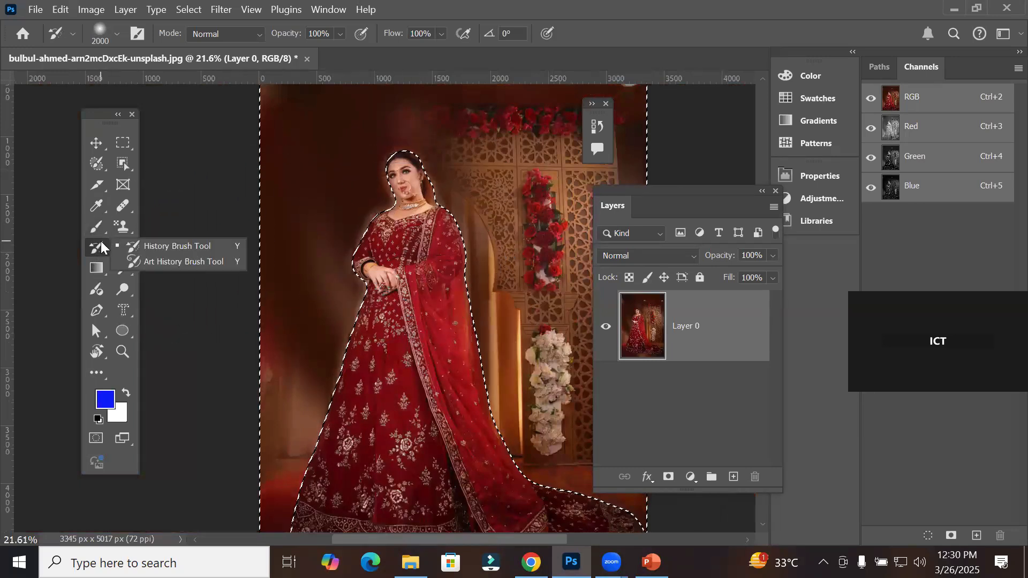